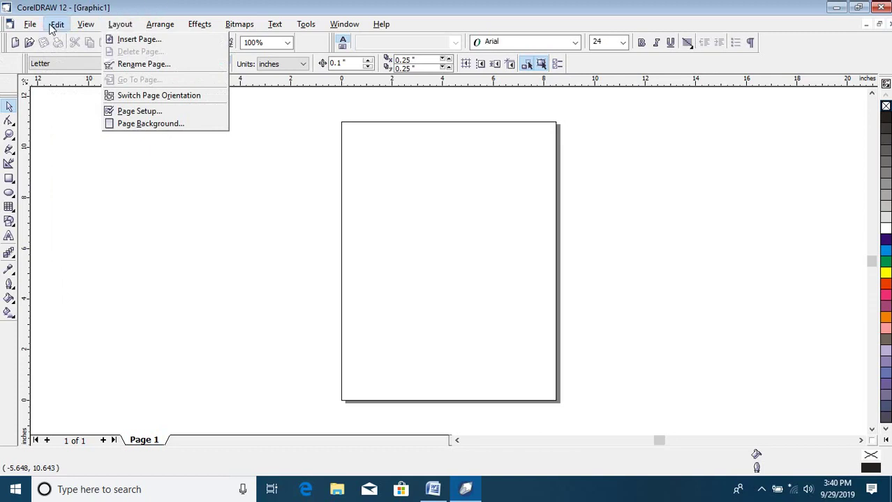
- Draw a rectangle about 3.08 × 3.20 inches beside the page and another about 4.32 × 2.89 inches across the page's lower-left edge
mouse_move(57, 24)
click(138, 17)
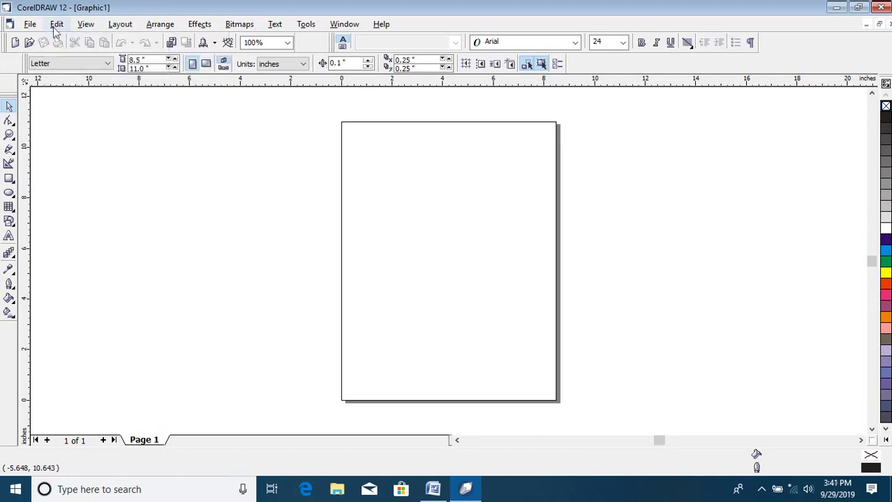
click(9, 178)
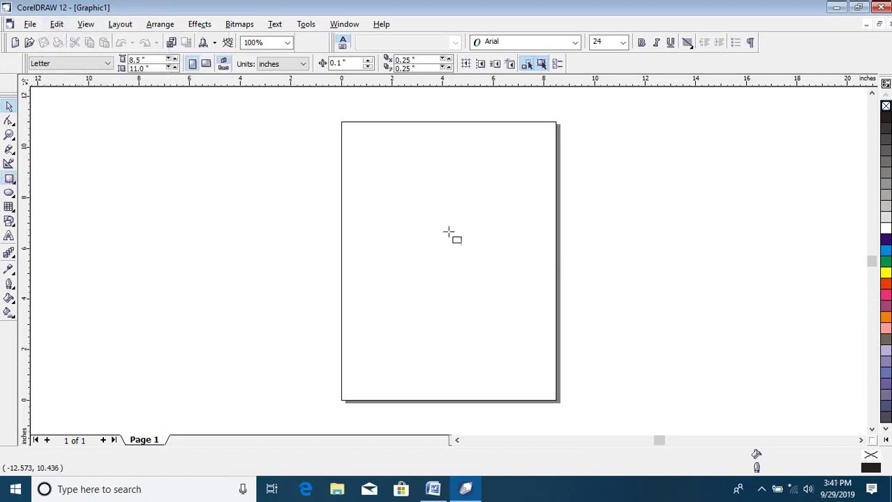
mouse_move(238, 182)
mouse_down()
mouse_move(293, 251)
mouse_move(315, 263)
mouse_up()
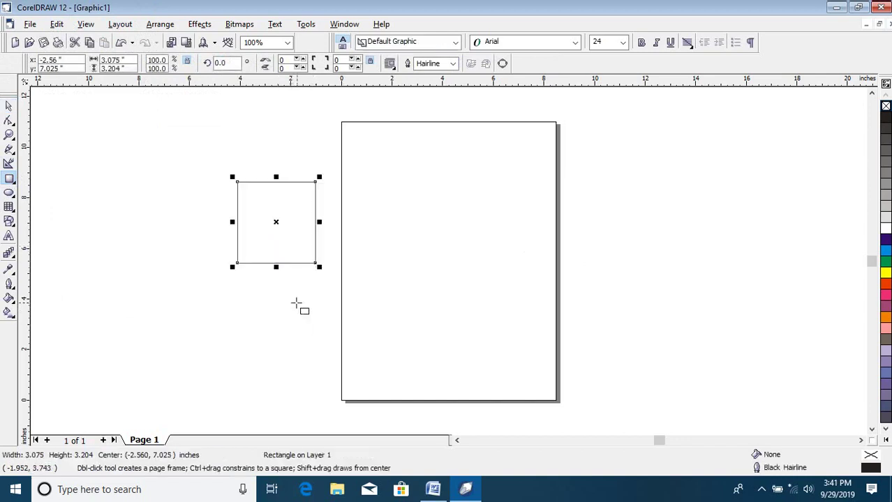
drag(299, 302, 408, 375)
key(space)
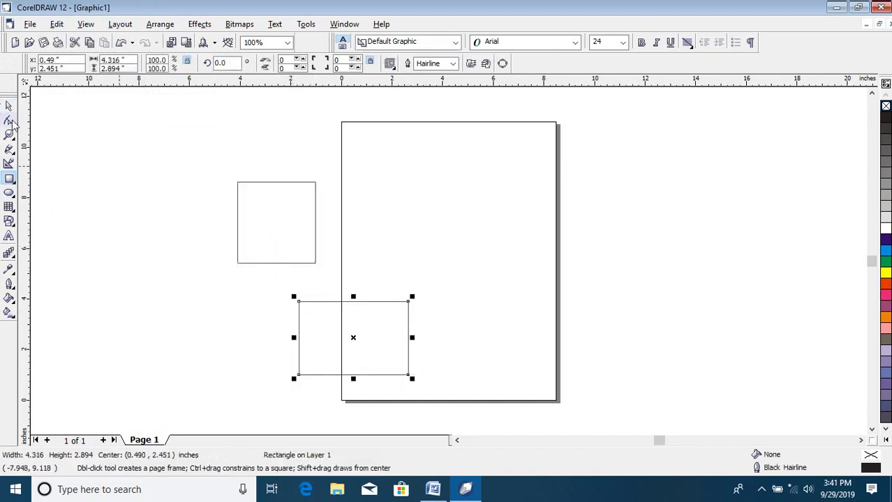
- Fill the upper rectangle beside the page with yellow and the lower rectangle with red
click(276, 224)
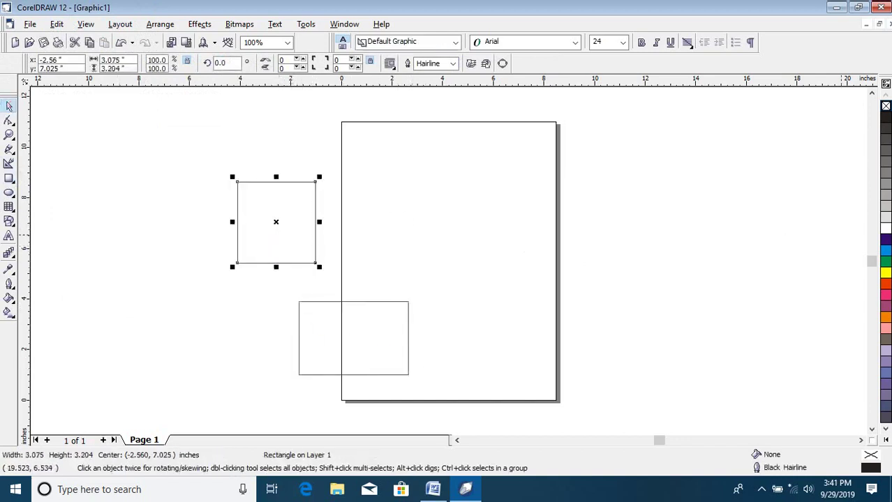
click(885, 273)
click(328, 360)
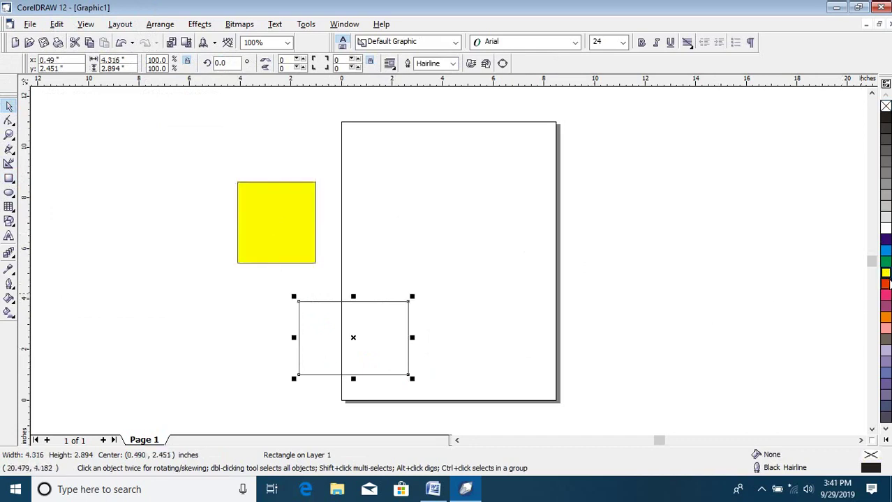
click(885, 284)
- Draw a rectangle about 4.39 × 3.05 inches in the upper half of the page and fill it yellow
click(9, 179)
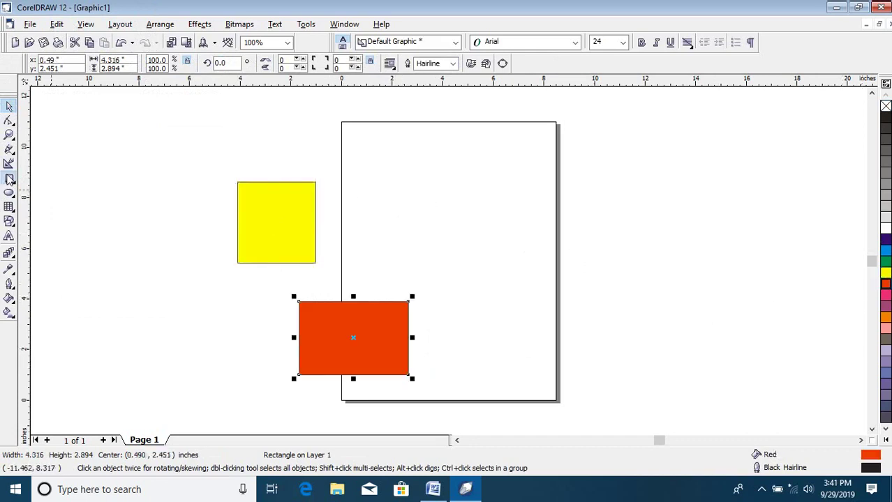
drag(383, 177, 495, 255)
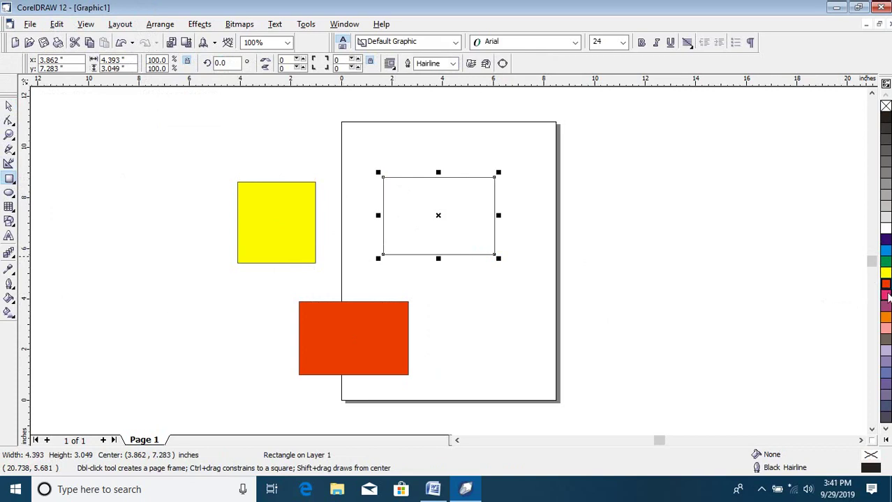
click(885, 272)
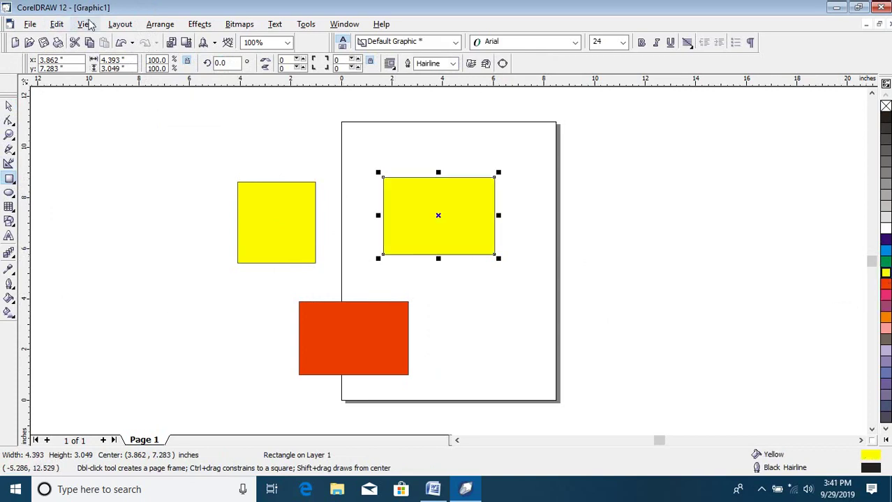
- Undo the yellow fill and the creation of the rectangle in the upper half of the page
click(56, 23)
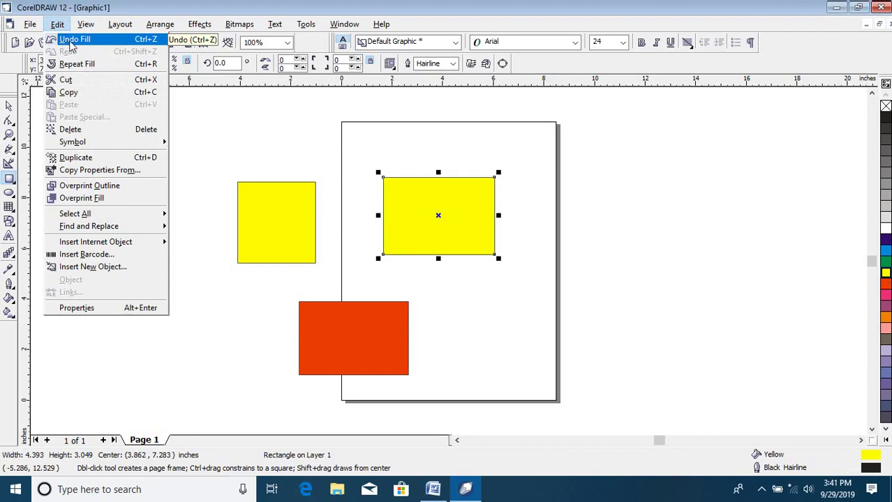
click(72, 40)
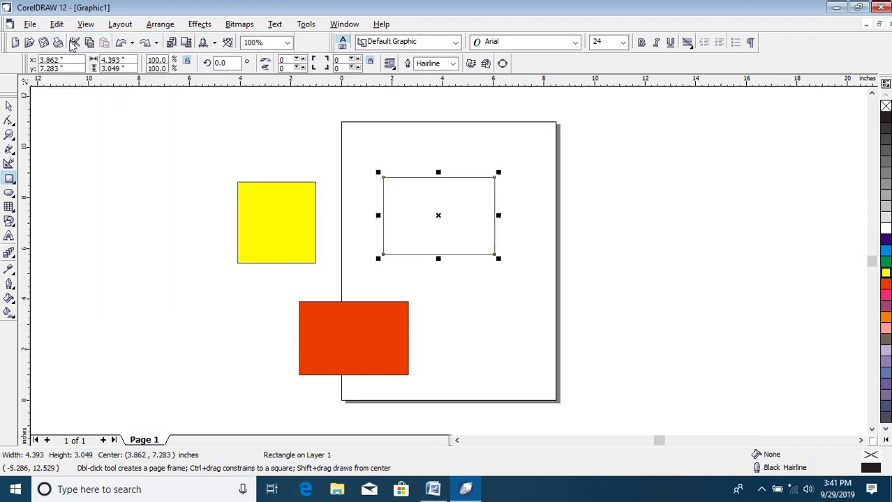
click(56, 24)
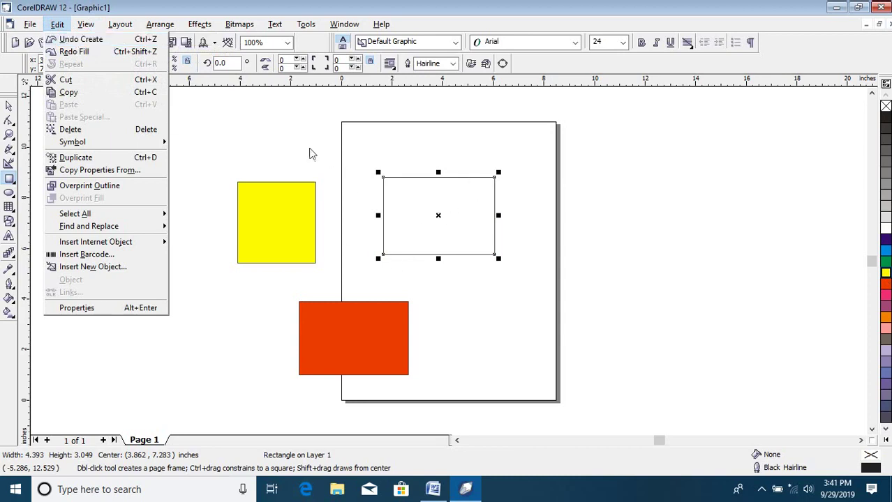
click(88, 39)
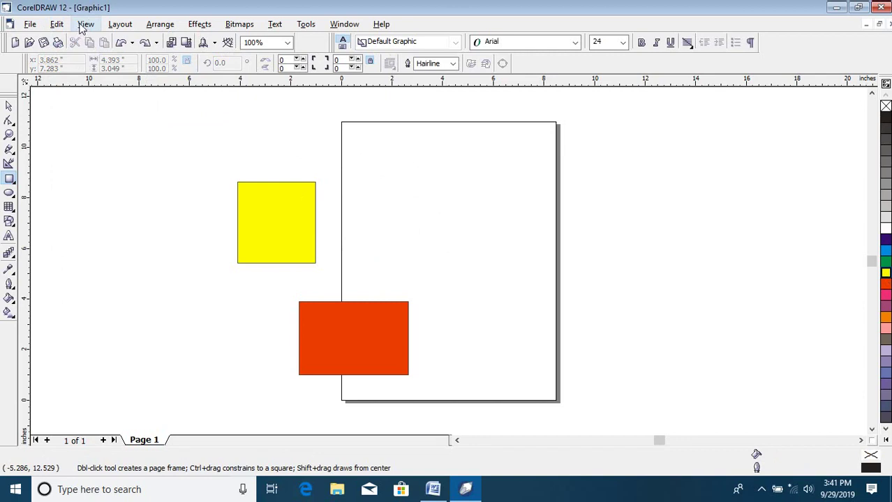
- Add the artistic text "ssdgdfgd" in the upper-right area of the page and a second random text line below it
click(9, 236)
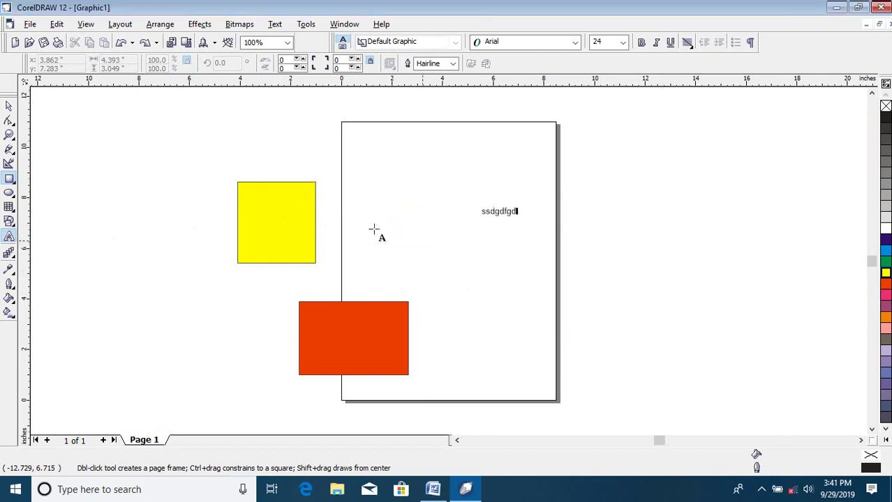
text(dsgfdgfdgfg)
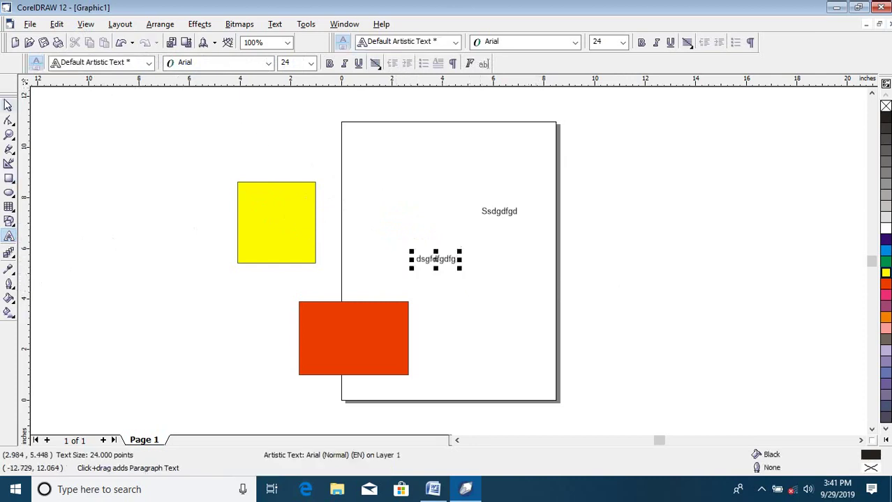
- Undo the creation of the lower text line
click(9, 105)
click(57, 24)
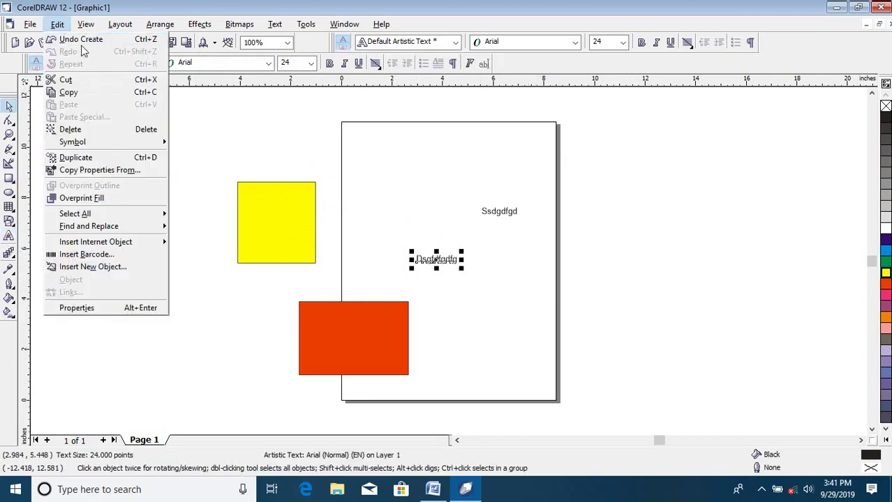
click(78, 39)
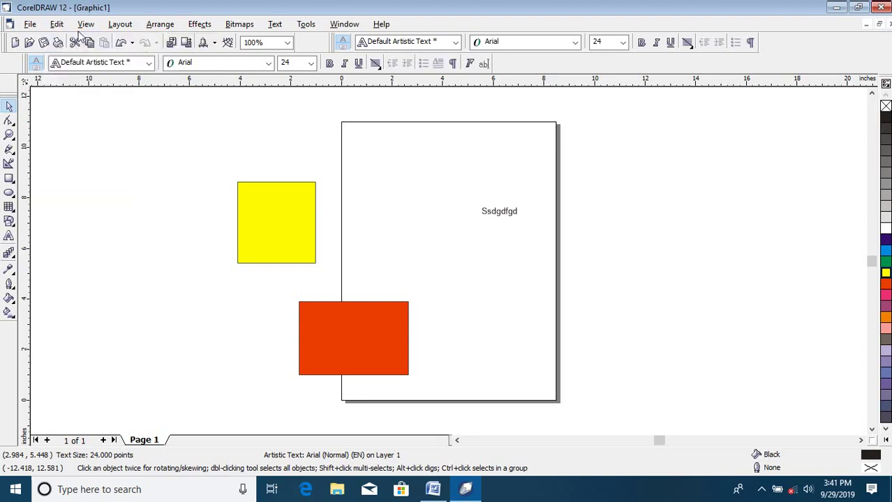
- Fill the text "Ssdgdfgd" with red
click(489, 219)
click(885, 282)
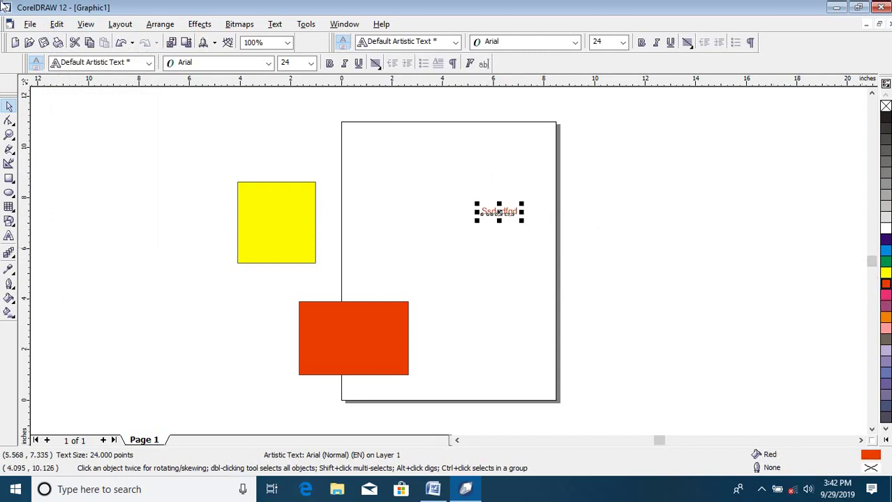
- Undo the text's red fill and redo it
click(60, 24)
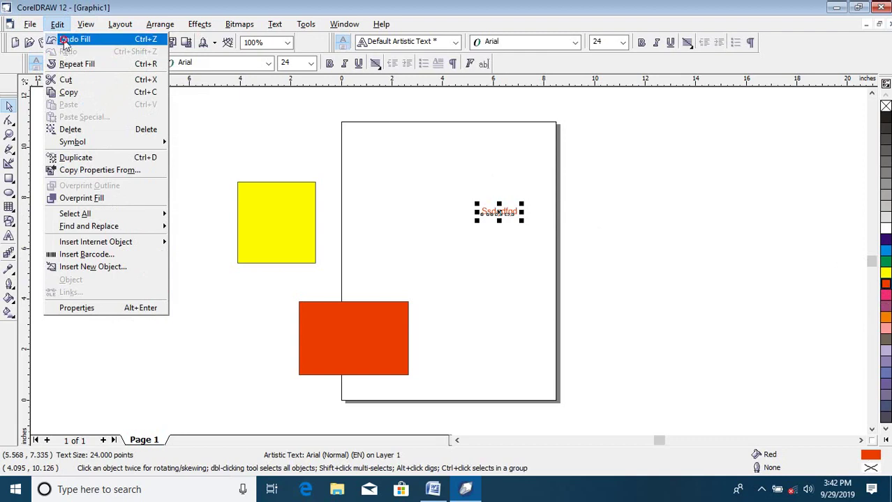
click(64, 41)
click(53, 25)
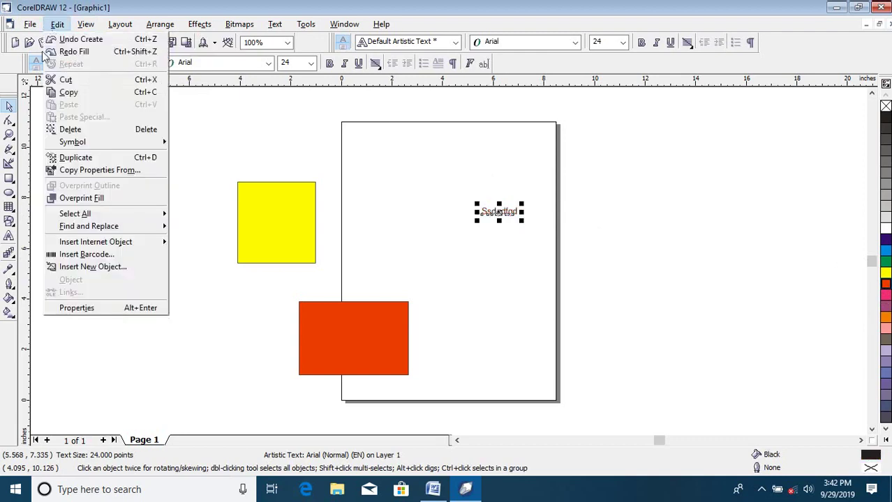
click(78, 54)
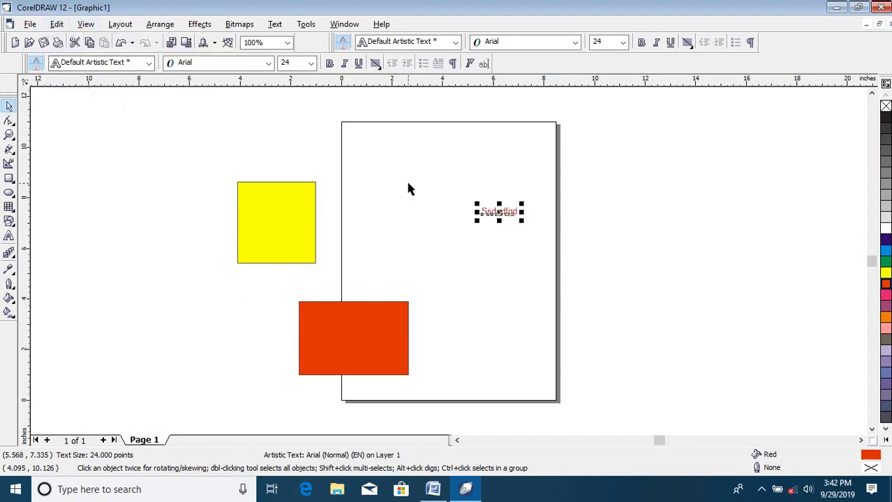
- Change the fill of the yellow rectangle beside the page to cyan
click(293, 218)
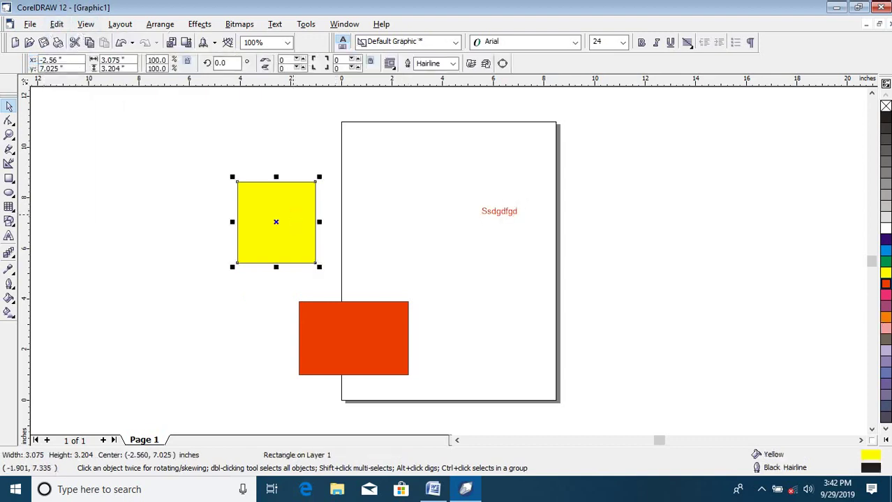
click(884, 251)
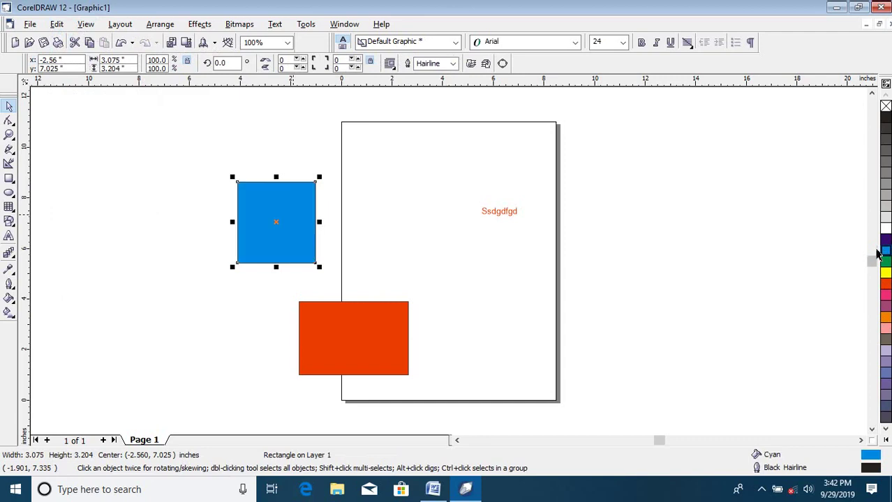
- Undo the rectangle's cyan fill and redo it
click(57, 25)
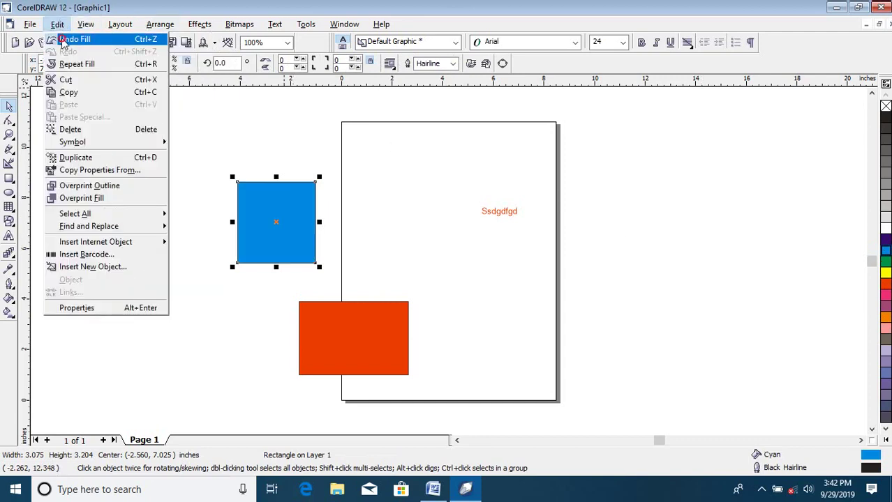
click(64, 40)
click(57, 25)
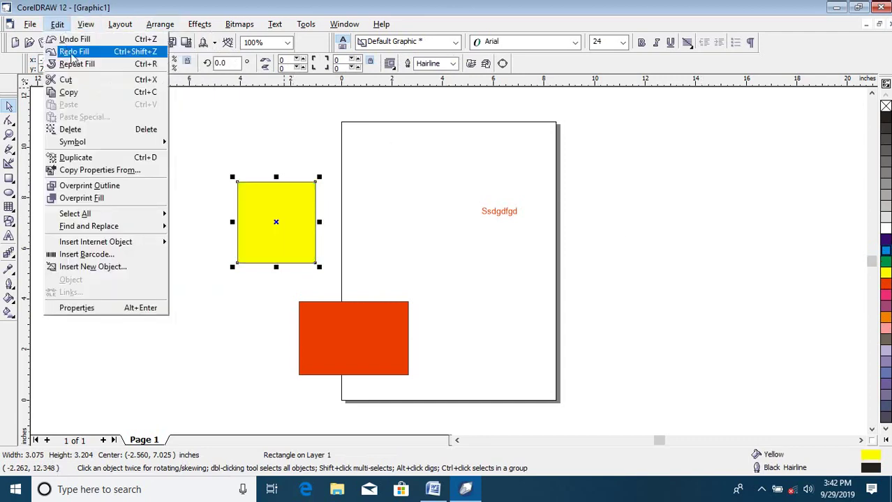
click(71, 53)
click(59, 24)
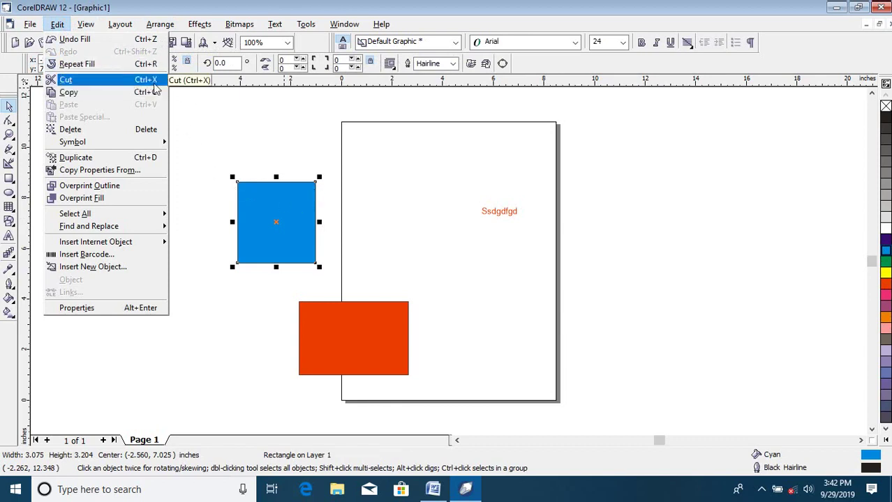
key(Escape)
key(F6)
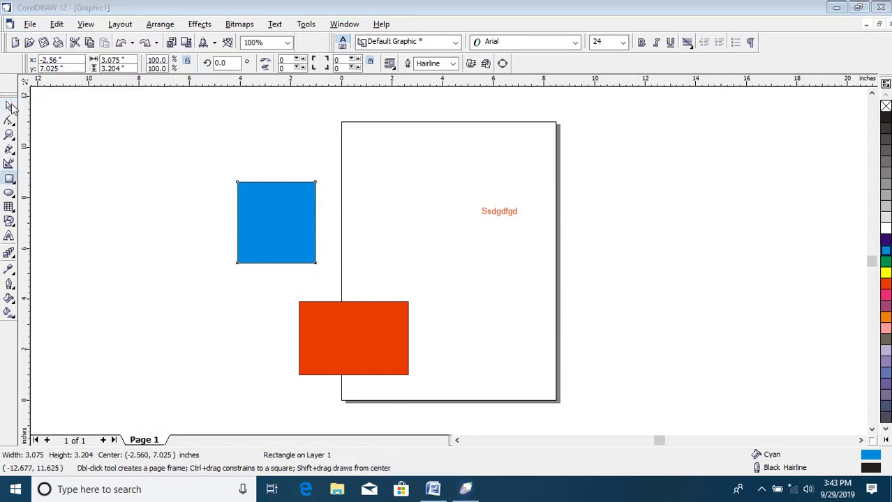
click(267, 207)
key(space)
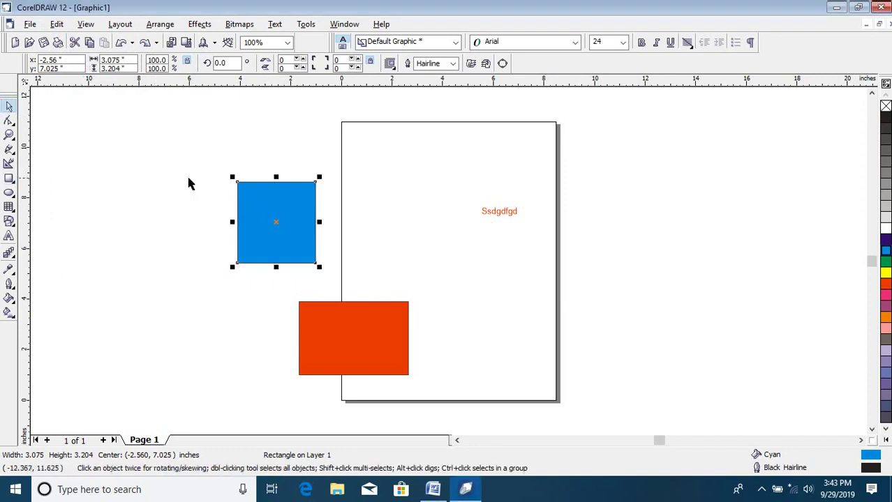
- Move the cyan rectangle horizontally about 0.96 inches toward the page and repeat that move twice
drag(259, 217, 284, 217)
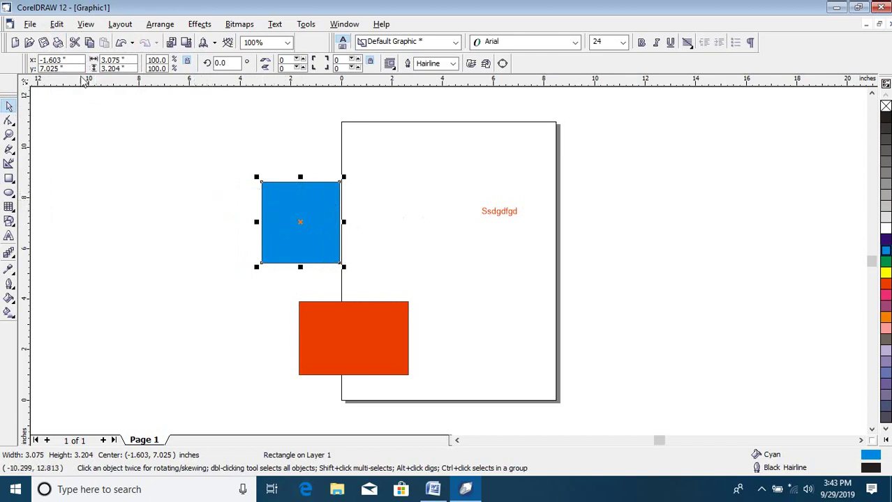
click(57, 25)
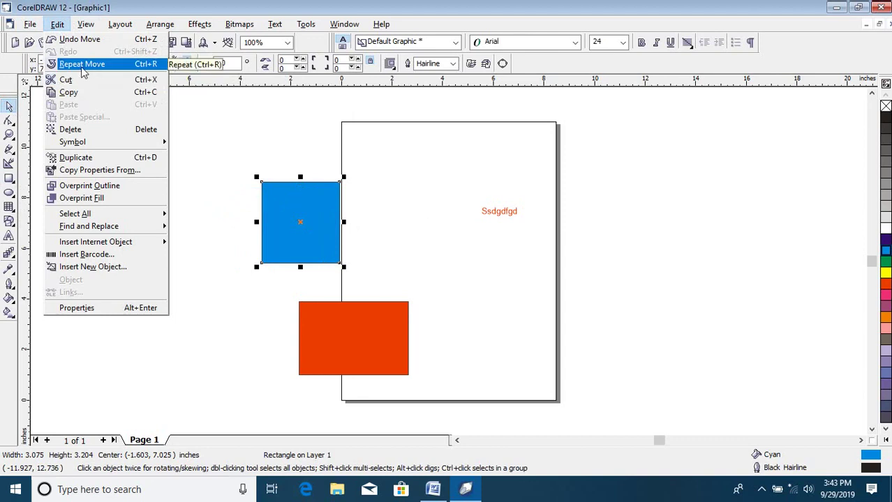
click(81, 64)
click(56, 24)
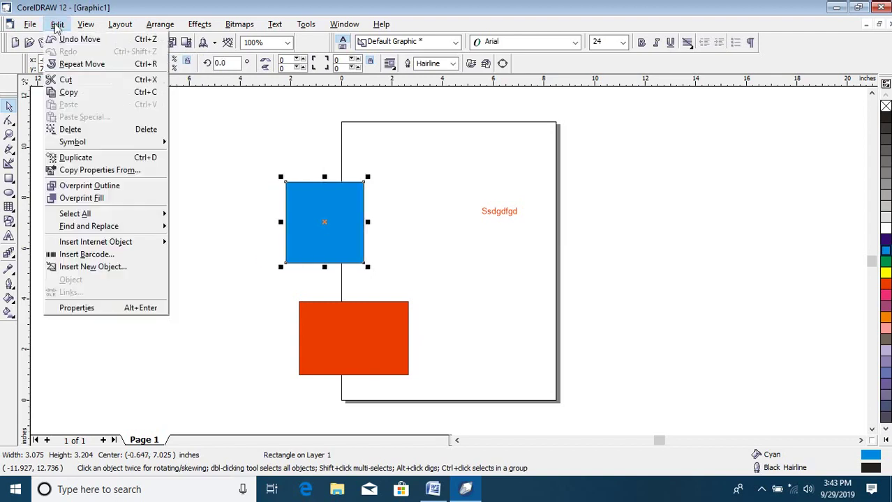
click(70, 64)
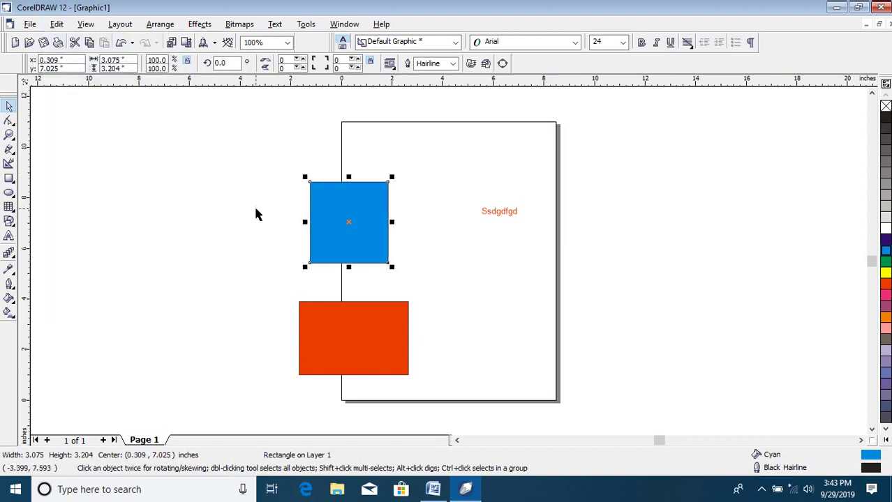
- Repeat the rectangle's move five more times and reposition it with its center at about X 3.82, Y 7.26 inches
key(ctrl+r)
key(ctrl+r)
key(ctrl+r)
key(ctrl+r)
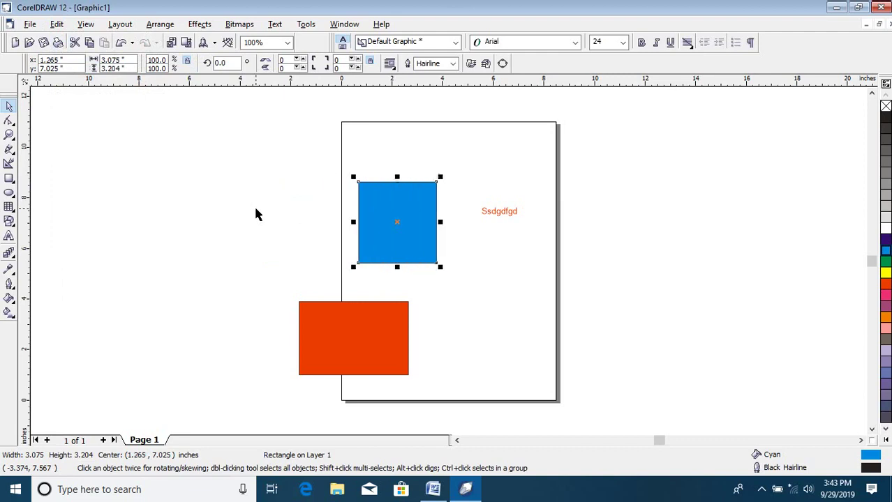
key(ctrl+r)
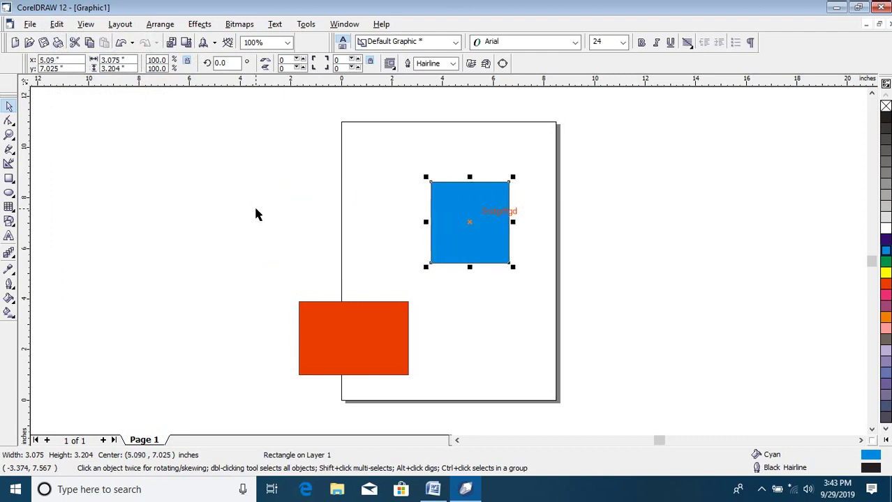
drag(444, 229, 413, 223)
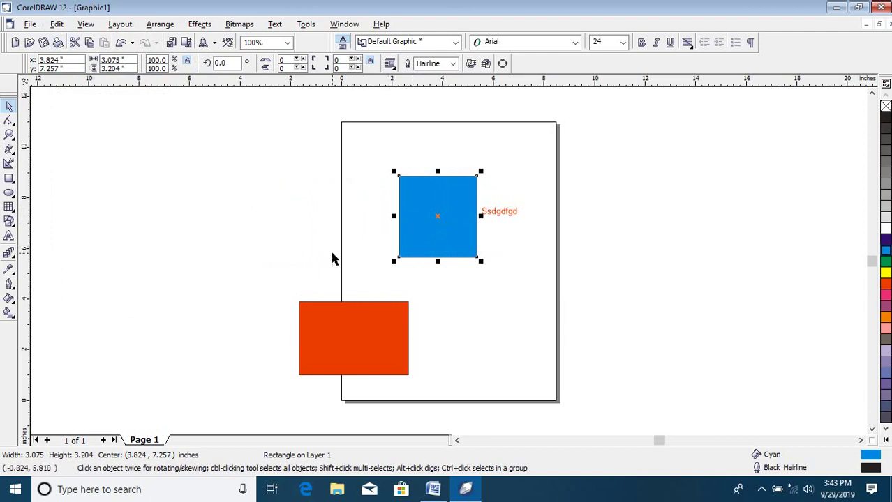
- Repeat the cyan rectangle's move until its center is at about X -3.77, Y 8.65 inches
key(Left)
key(Up)
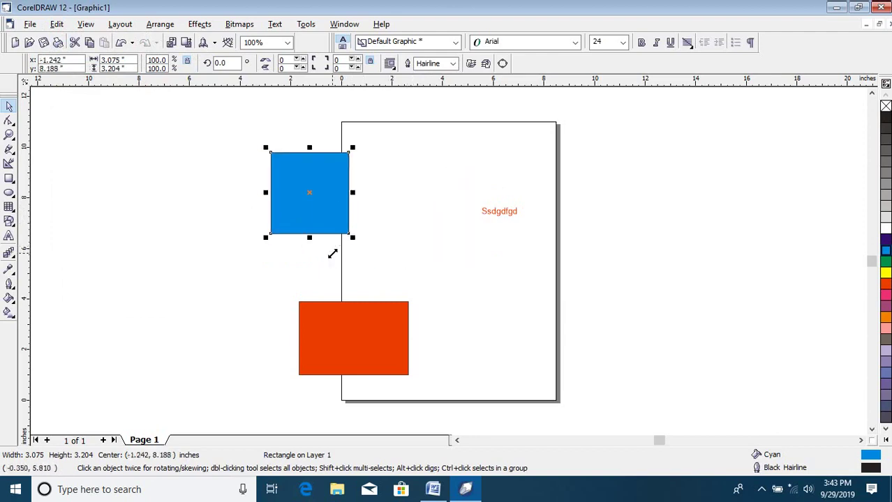
- Cut the cyan rectangle, paste it back and move it to the empty area right of the page
click(56, 24)
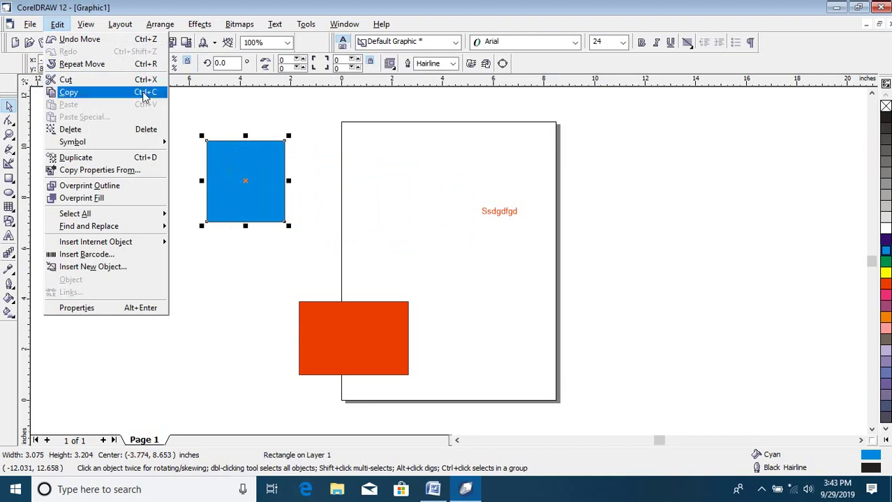
click(105, 83)
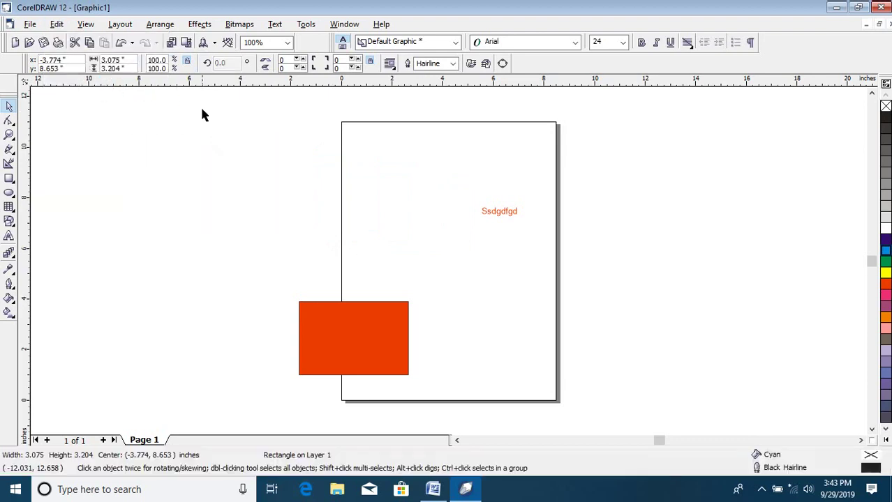
click(57, 24)
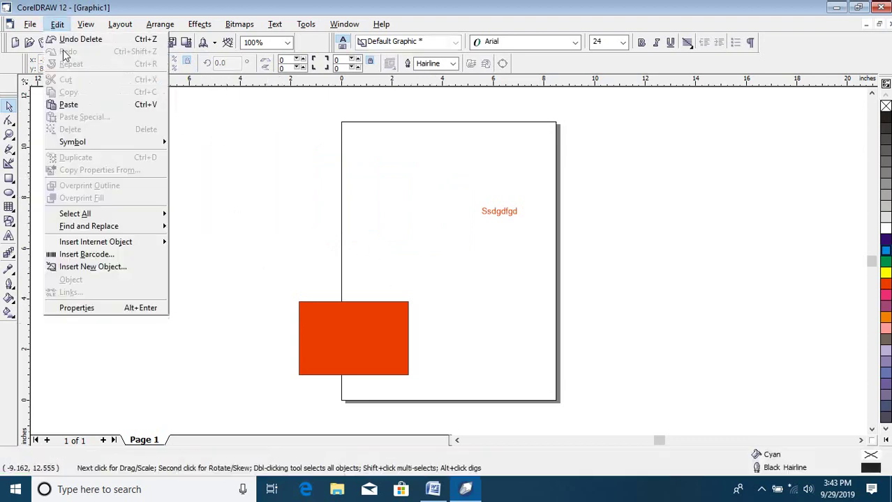
click(82, 102)
drag(218, 174, 595, 244)
- Move the red rectangle's center to about X 2.33, Y 6.22 inches, and copy and paste it in place
click(352, 343)
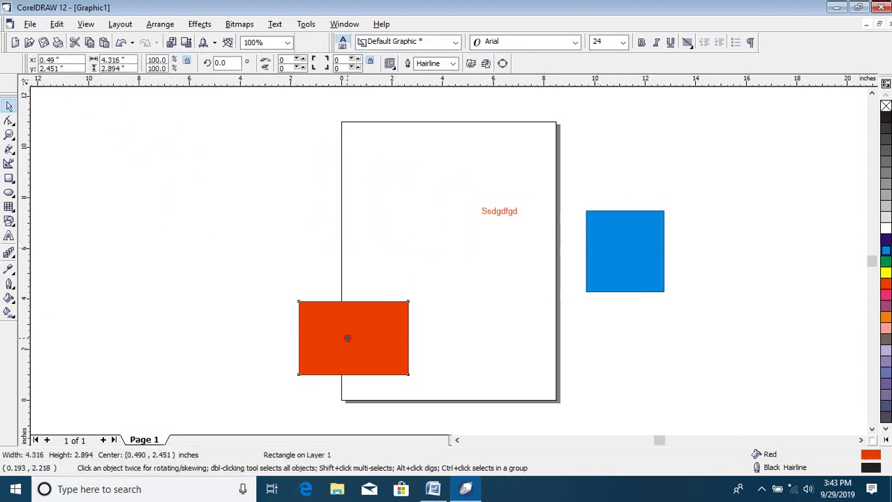
drag(348, 336, 394, 241)
click(57, 25)
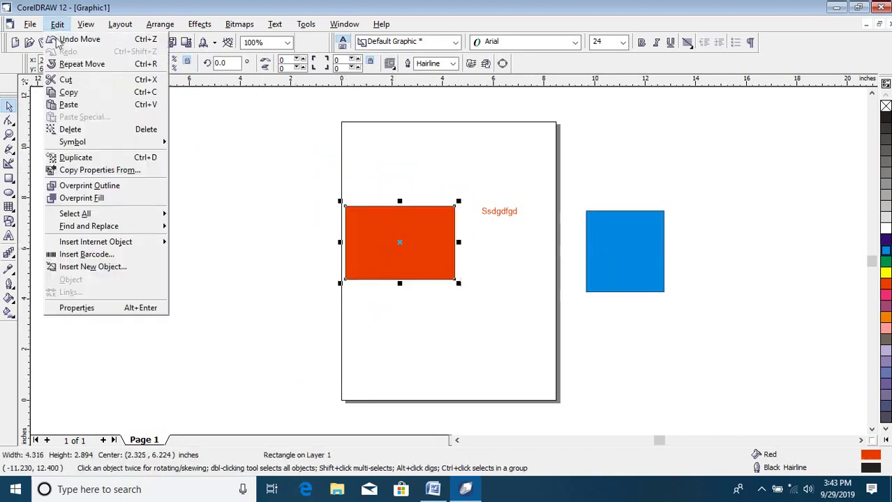
click(89, 93)
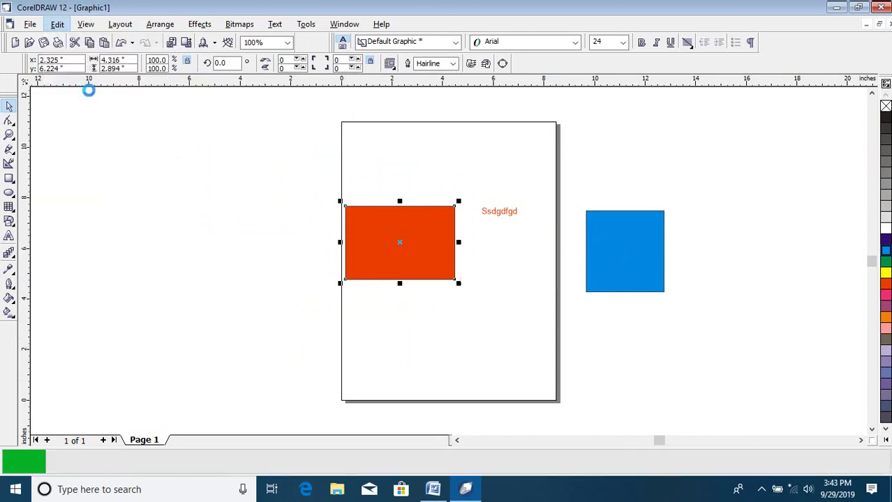
click(55, 25)
click(64, 105)
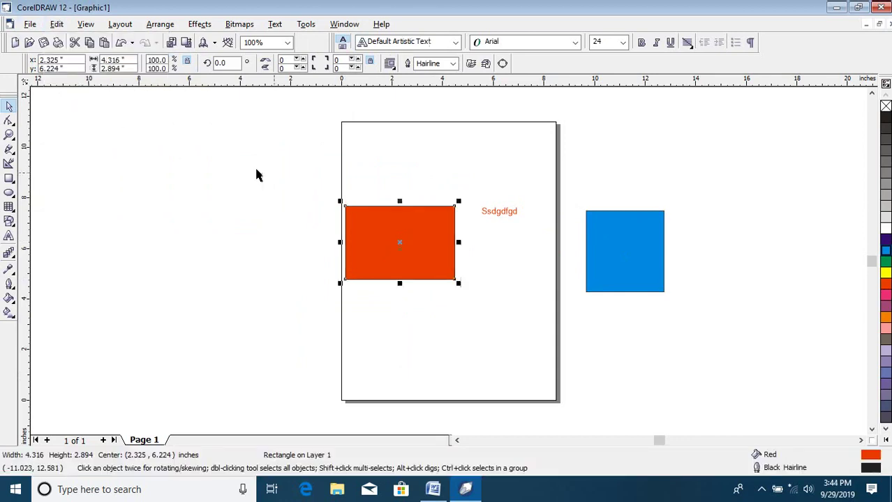
- Paste another red rectangle and spread the stacked copies to the page's lower right, left of the page, and the page's upper part
click(481, 336)
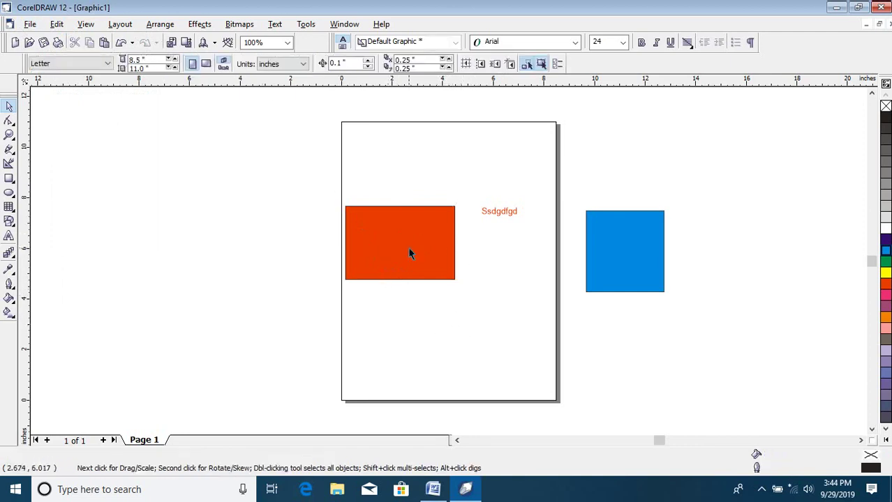
click(57, 23)
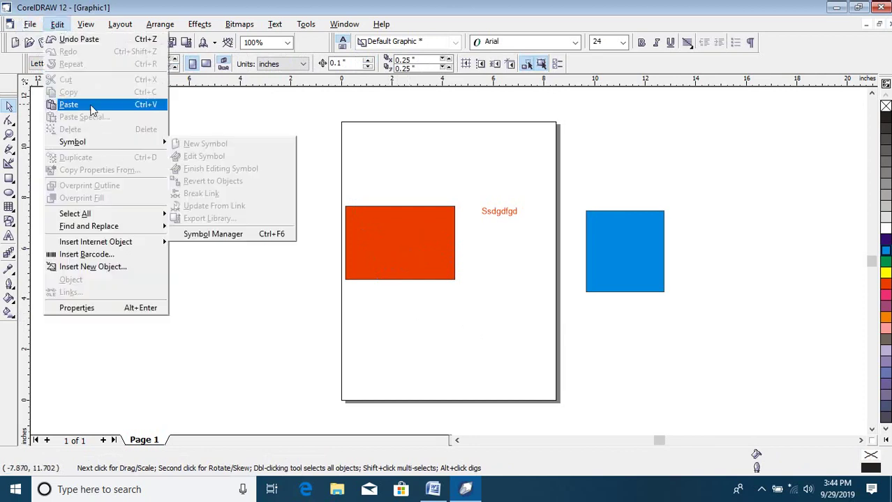
click(76, 105)
drag(381, 248, 499, 321)
drag(383, 243, 255, 231)
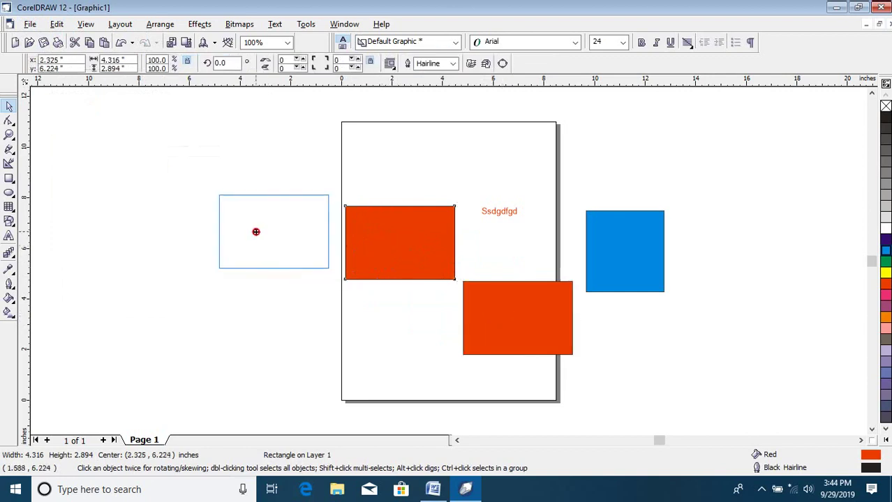
drag(398, 266, 425, 196)
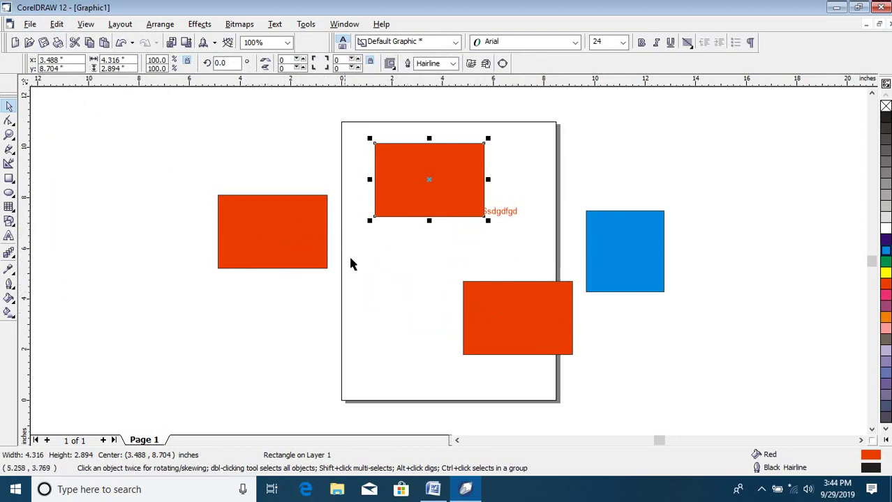
click(293, 235)
click(58, 24)
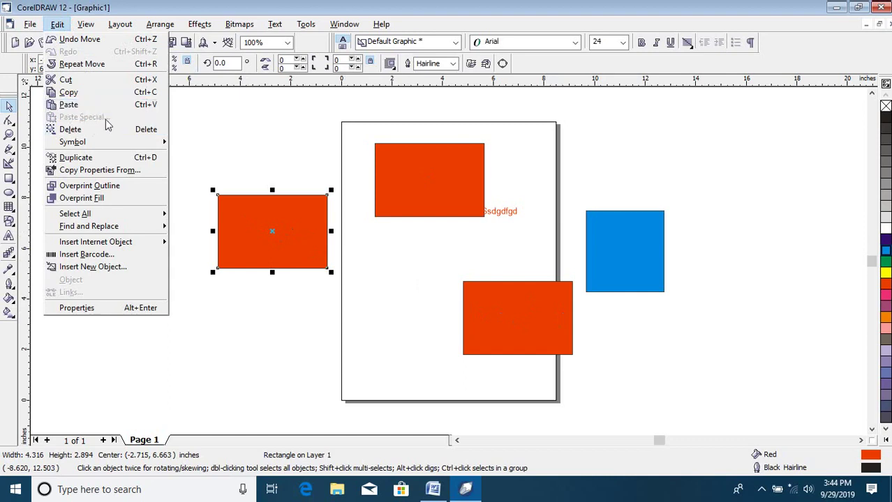
click(268, 151)
click(275, 219)
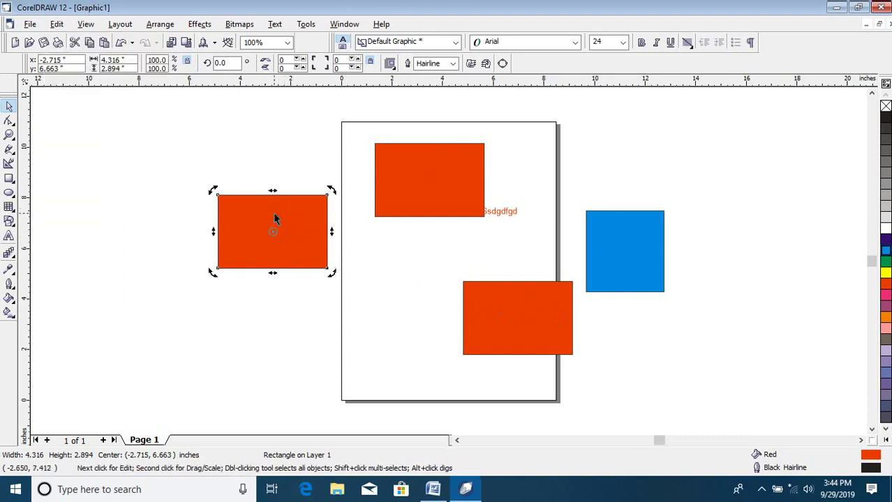
click(274, 218)
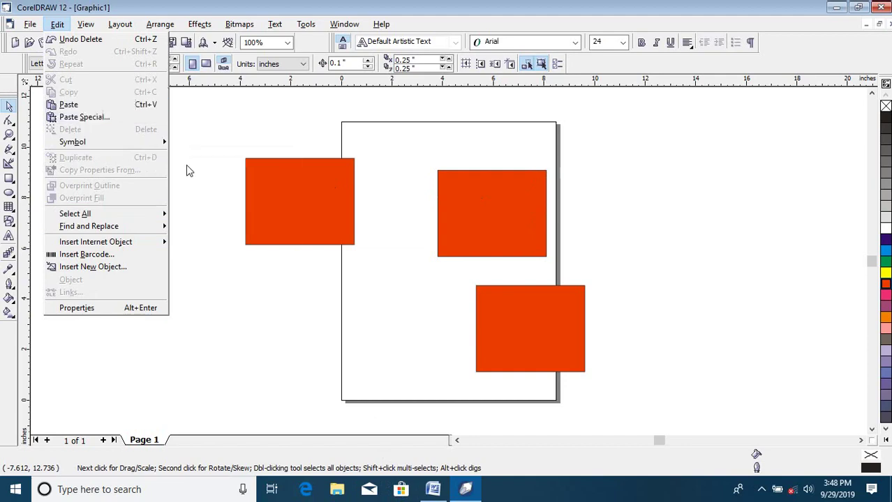
- Switch to Microsoft Word, copy the text box's text from "Edit menu" through "etc", and return to CorelDRAW
click(430, 489)
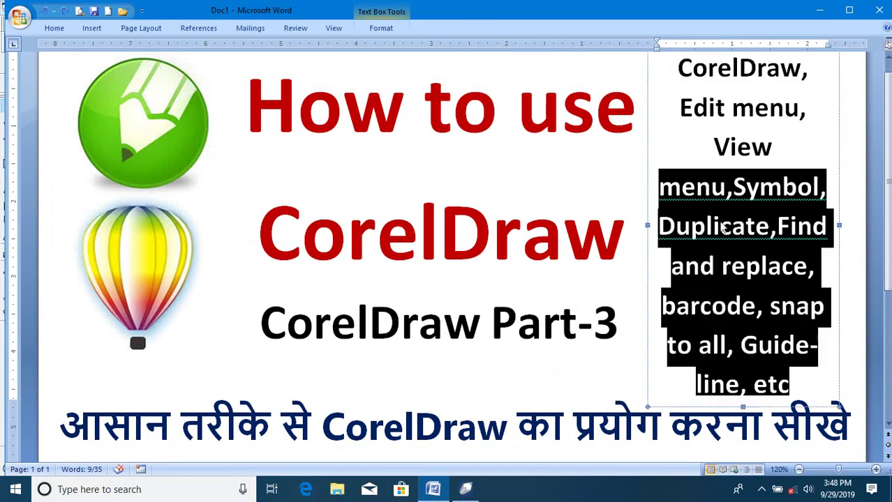
click(736, 294)
drag(799, 377, 699, 128)
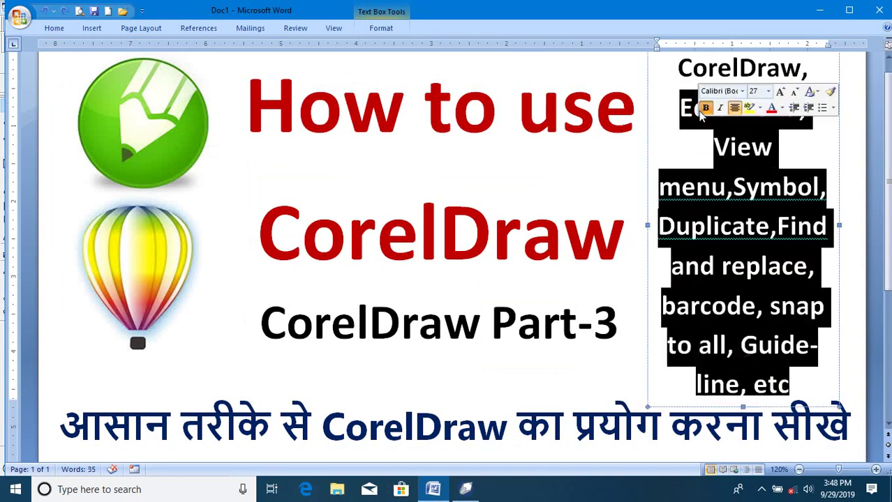
right_click(753, 216)
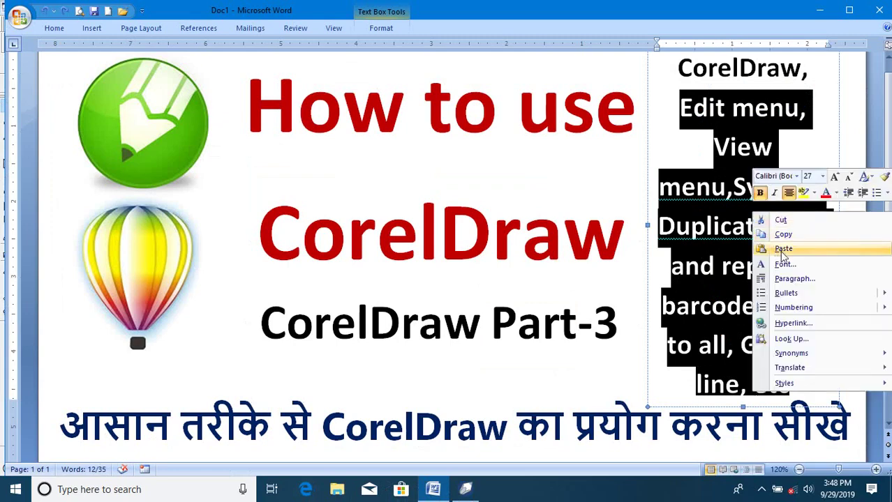
click(753, 234)
click(465, 489)
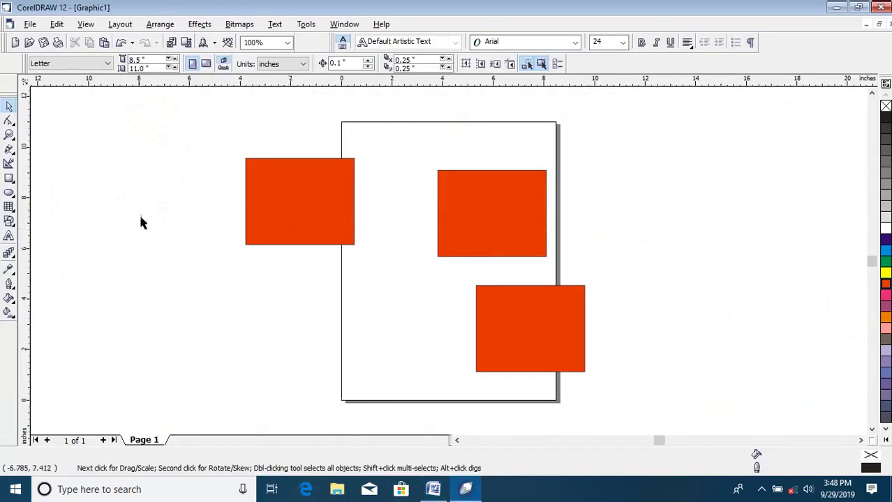
- Paste the copied Word text into the drawing, retrying when the server is busy
right_click(126, 250)
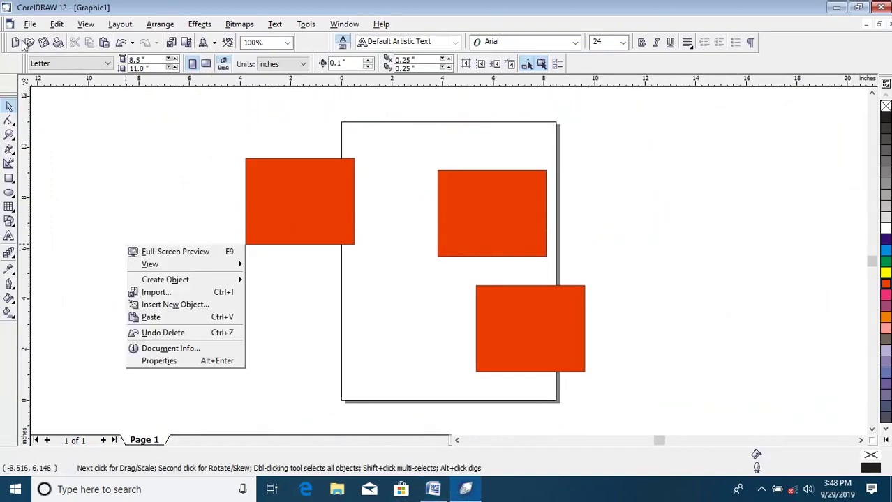
click(57, 24)
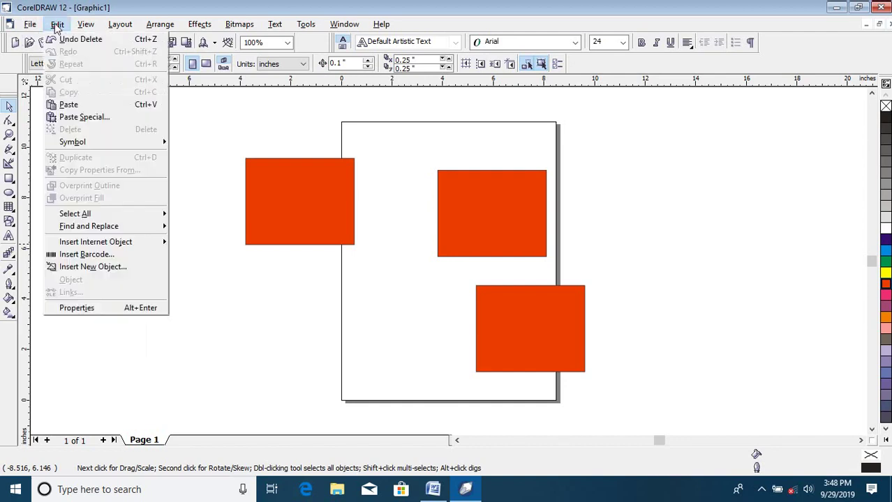
click(64, 105)
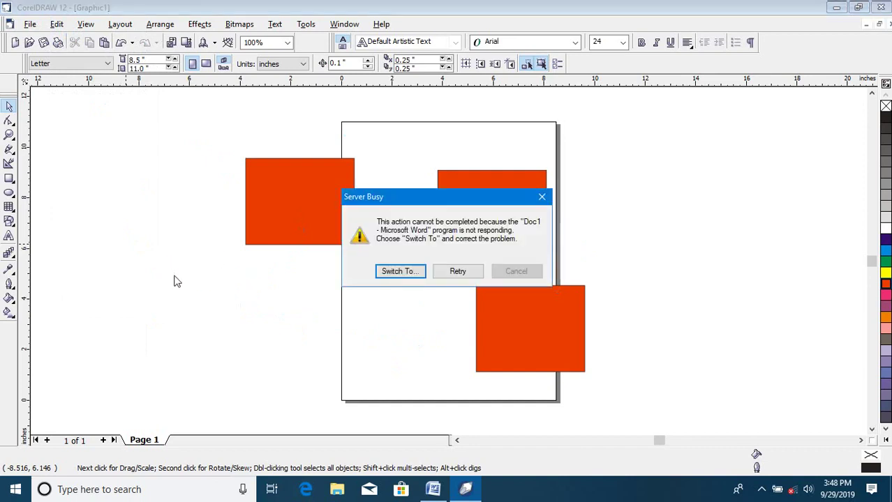
click(452, 278)
click(466, 276)
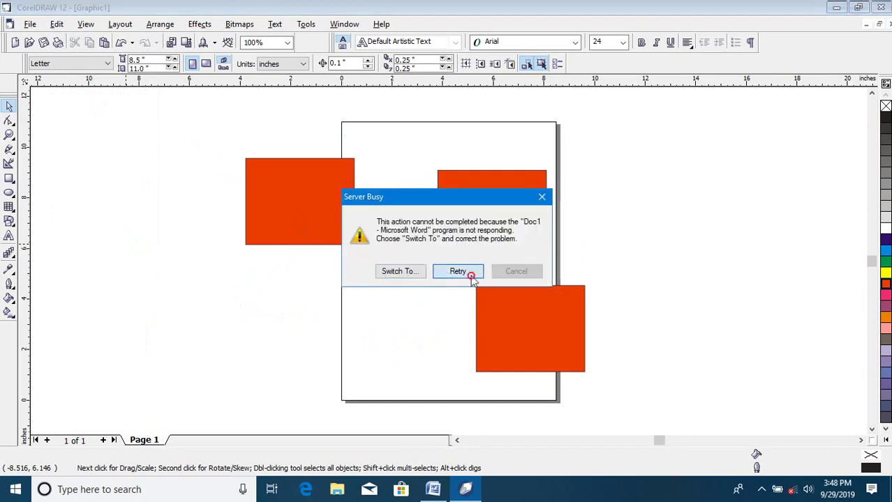
click(452, 277)
click(455, 271)
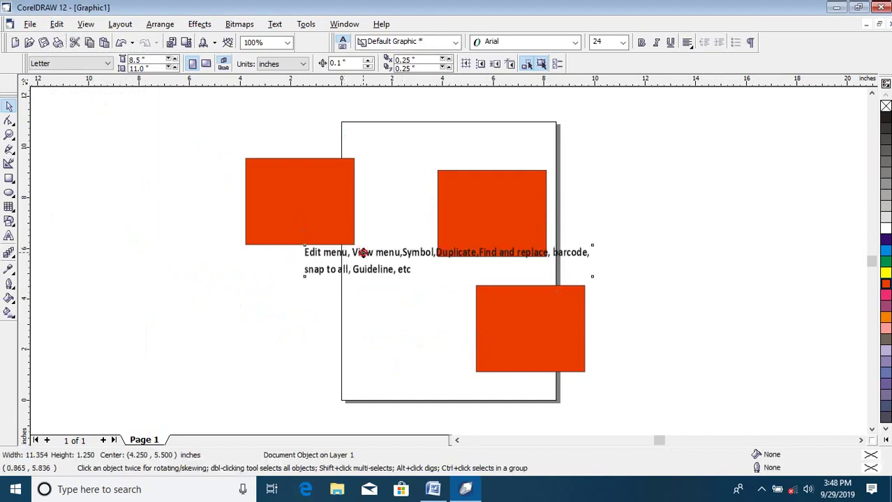
- Move the pasted Word object's center to about X -2.75, Y 3.98 inches and delete it
drag(363, 253, 186, 291)
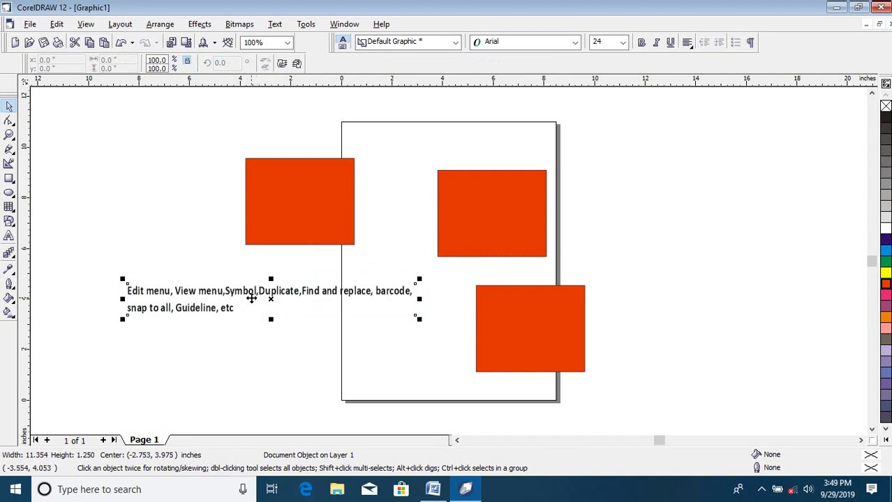
key(Delete)
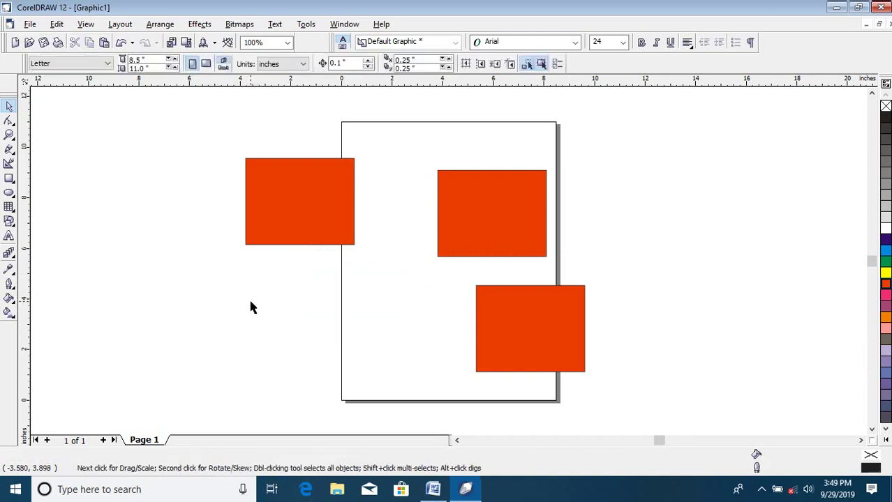
- Paste the Word text with Paste Special as Picture (Metafile), placed around X -3.84, Y 4.62 inches, and delete it
click(58, 24)
click(104, 117)
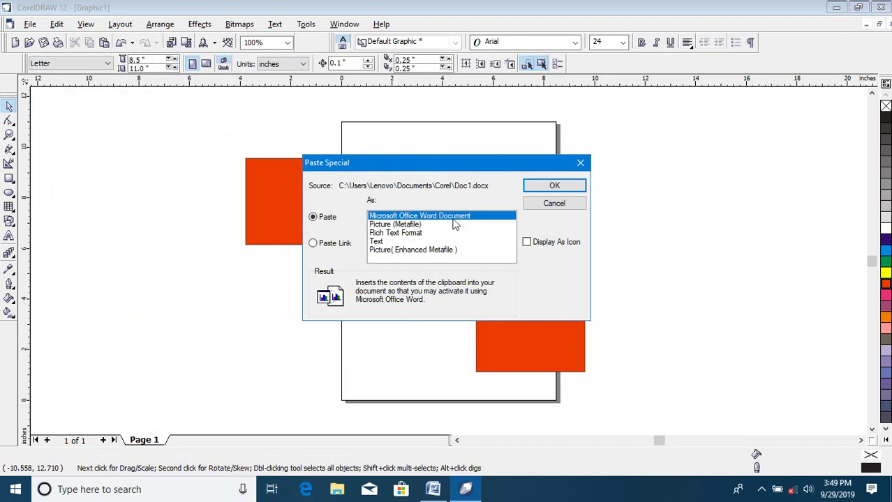
click(387, 225)
click(551, 185)
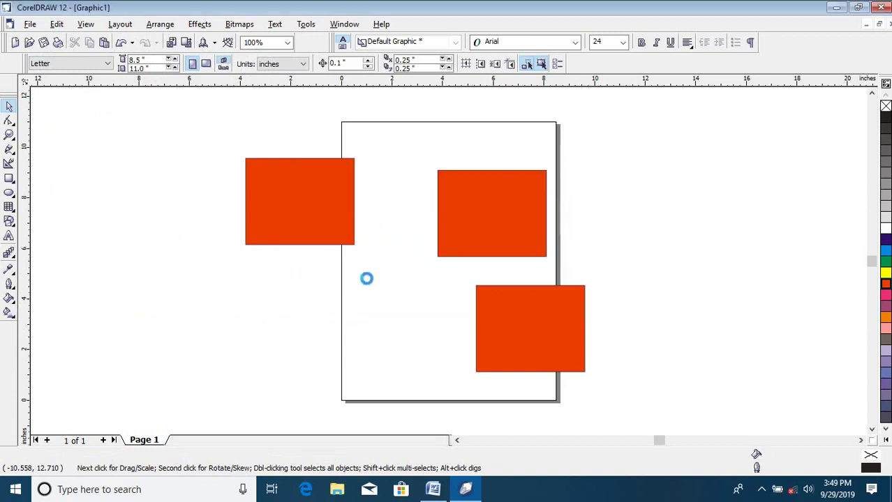
drag(401, 256, 200, 280)
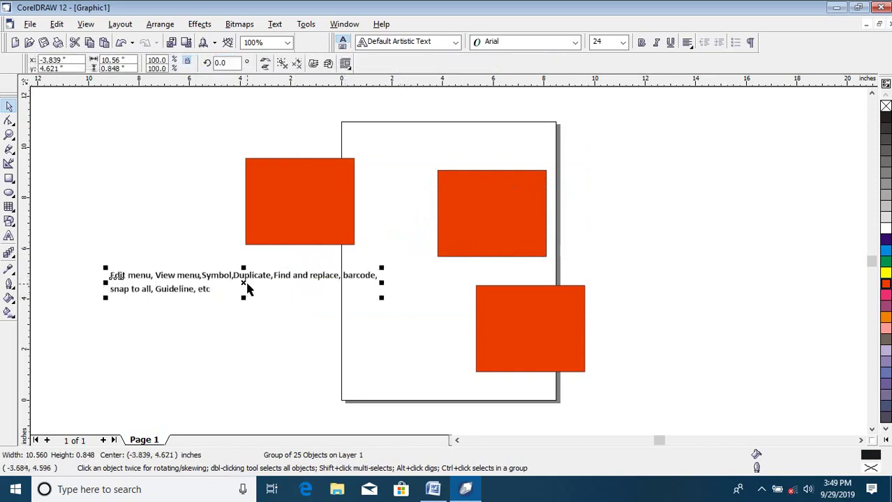
key(Delete)
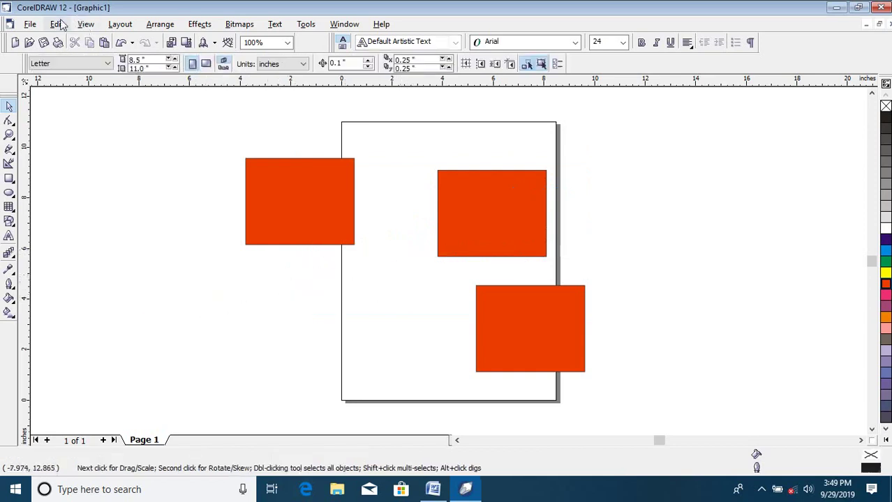
- Paste the Word text with Paste Special as Rich Text Format, maintaining fonts and formatting
click(61, 24)
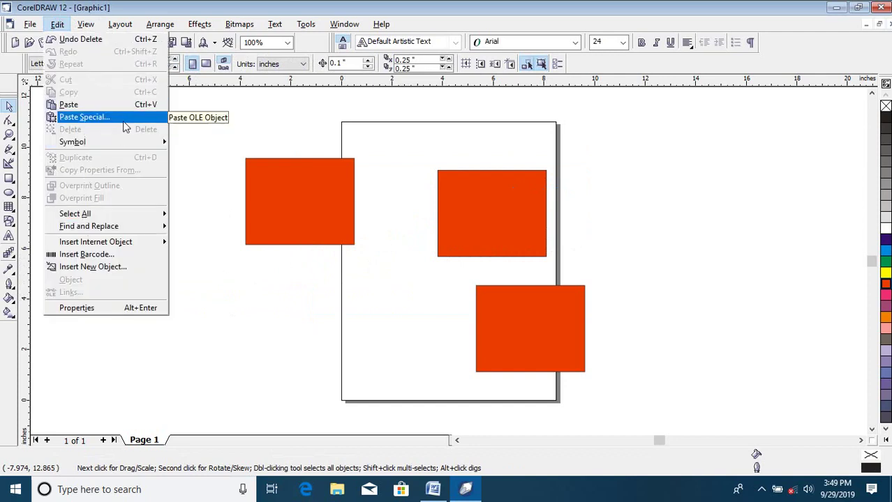
click(84, 117)
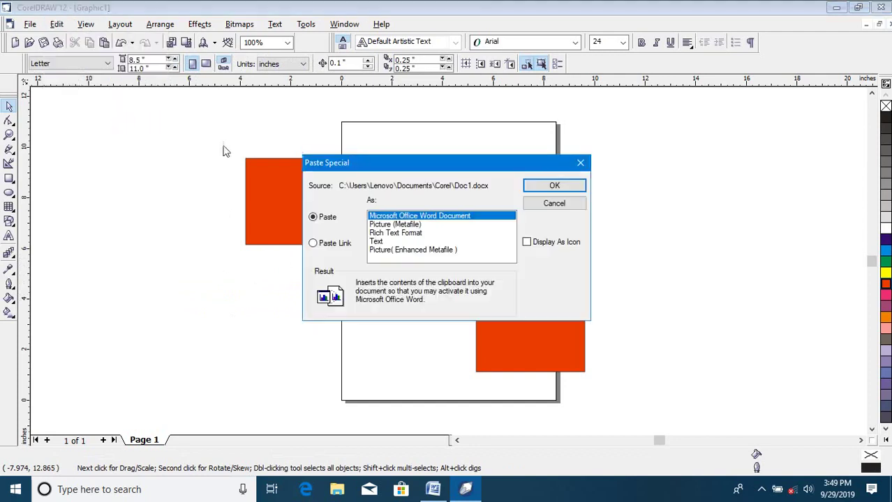
click(380, 225)
click(376, 241)
click(391, 234)
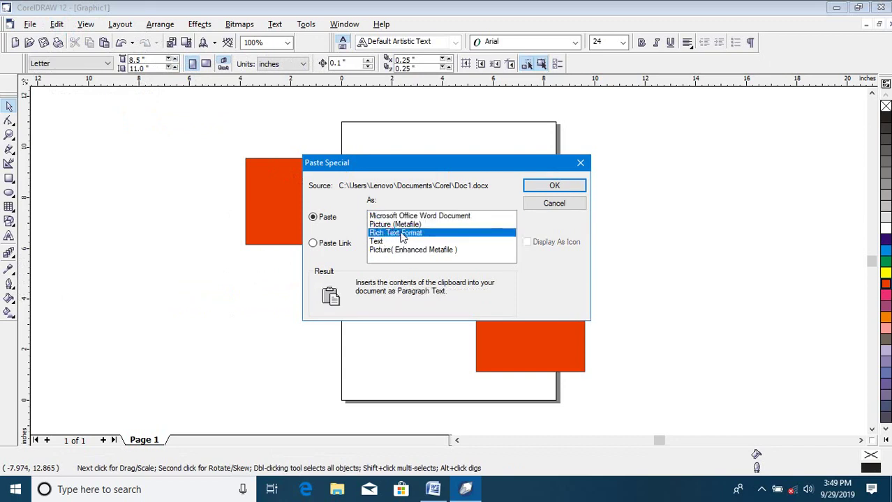
click(555, 185)
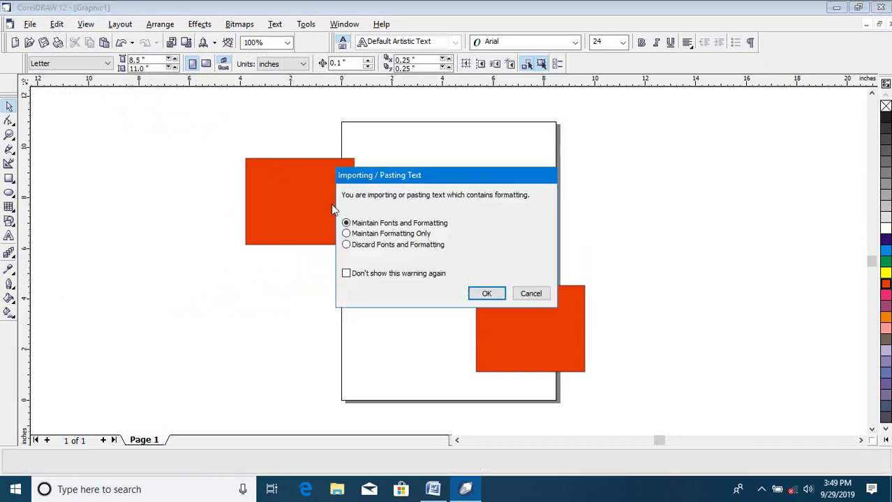
click(480, 293)
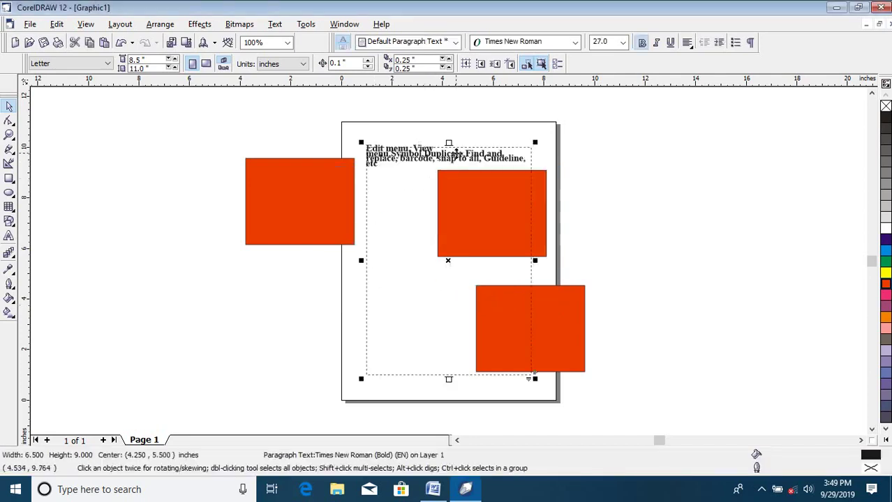
- Move the pasted paragraph text's center to about X -5.75, Y 6.30 inches and erase its ending after "snap to al"
drag(447, 155, 195, 135)
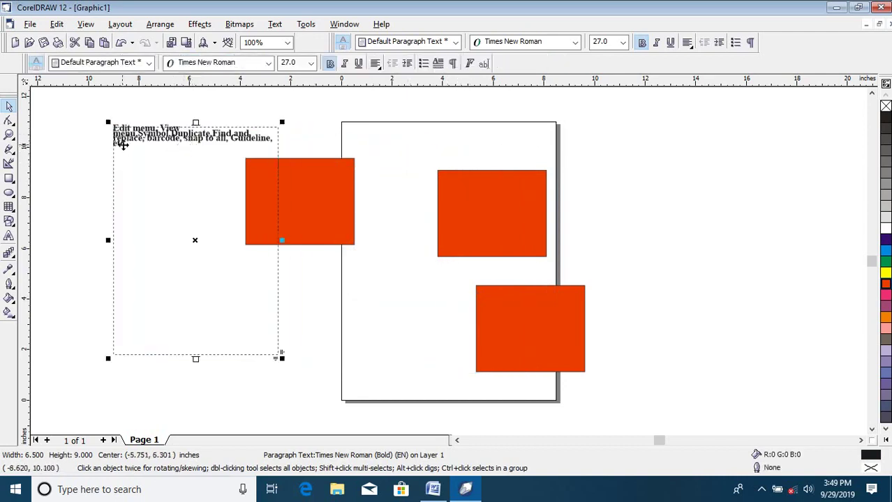
click(9, 235)
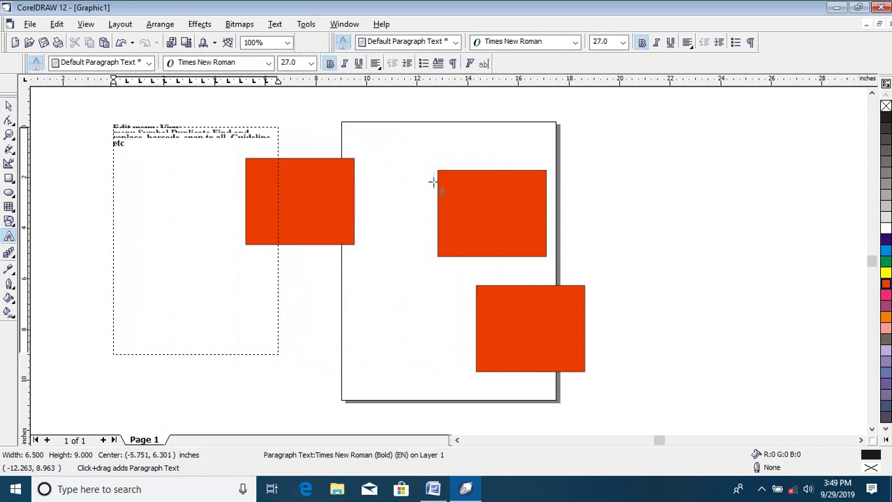
key(BackSpace)
key(BackSpace)
key(BackSpace)
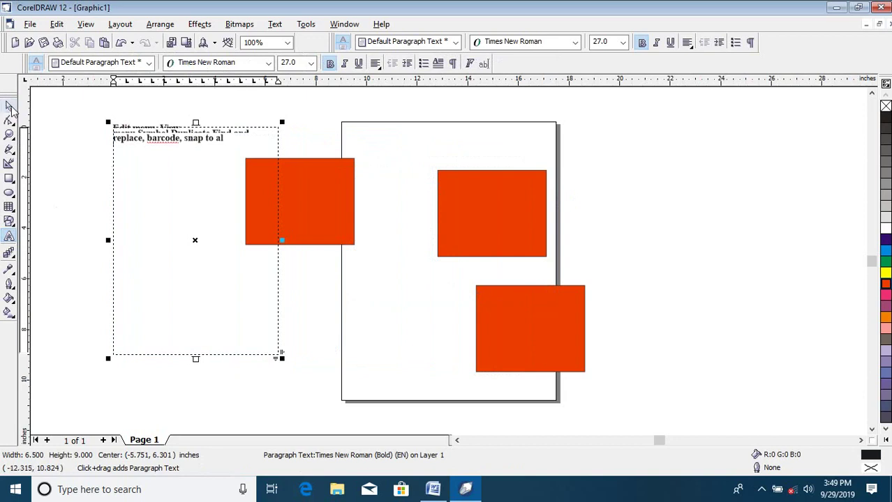
click(10, 106)
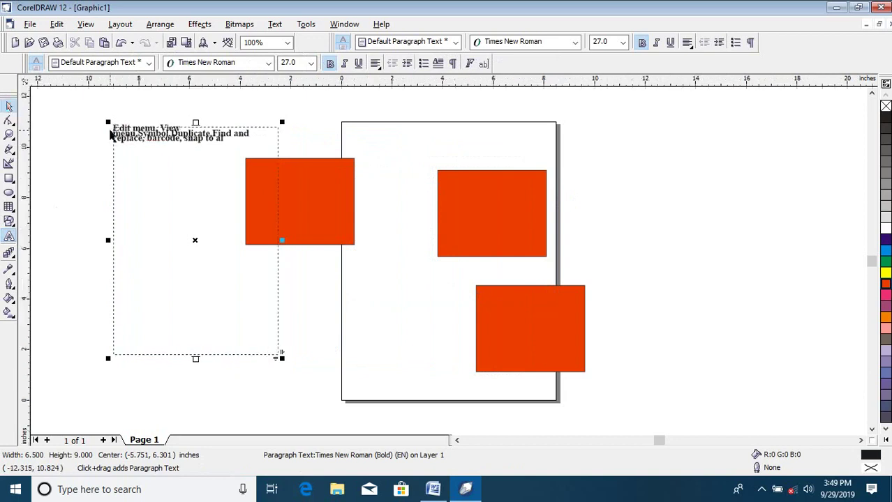
- Delete the upper red rectangle on the page with the Delete command
click(59, 26)
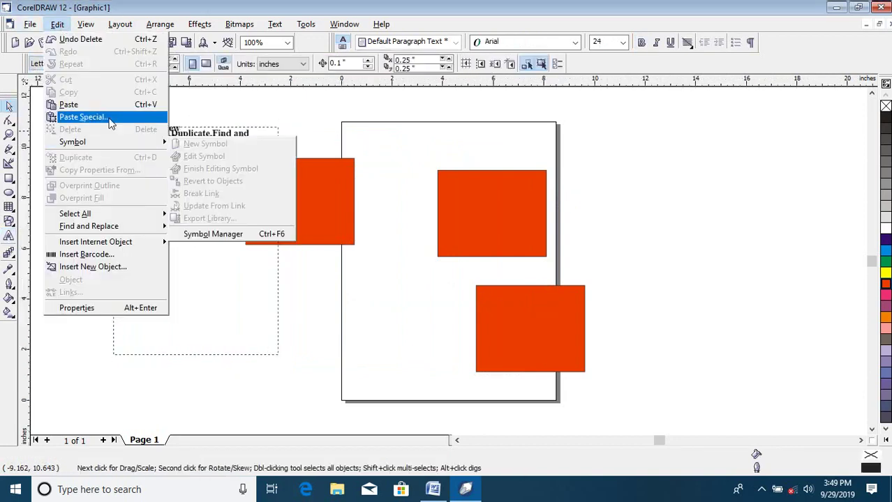
click(340, 293)
click(486, 245)
click(59, 25)
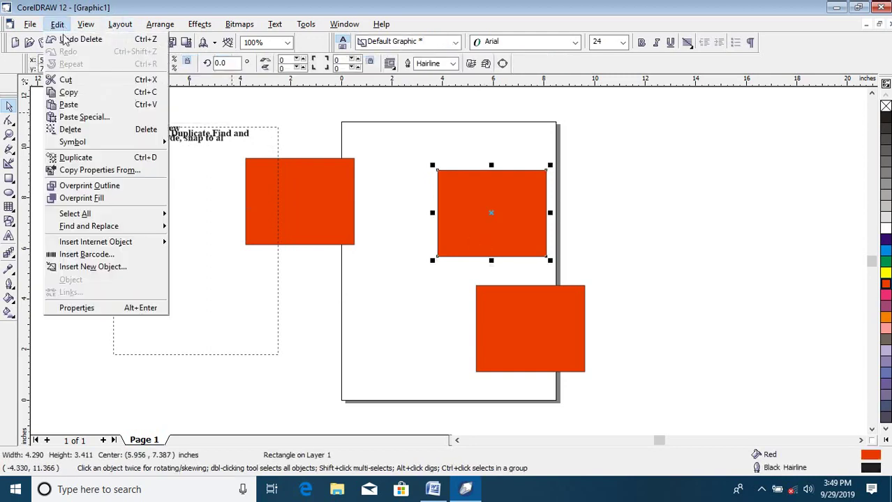
click(91, 135)
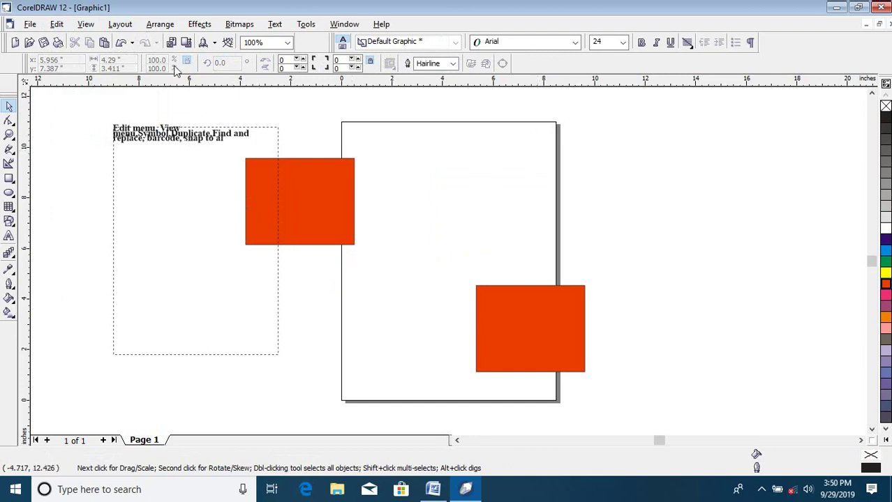
click(61, 26)
mouse_move(143, 147)
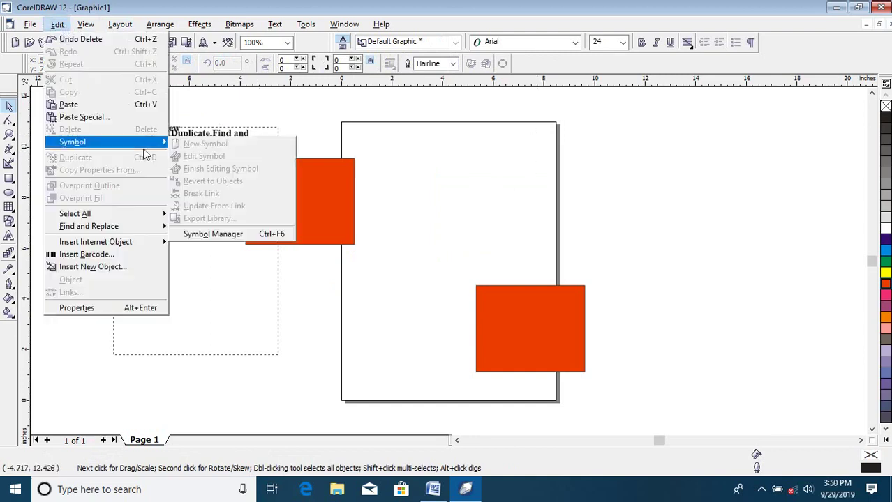
click(421, 192)
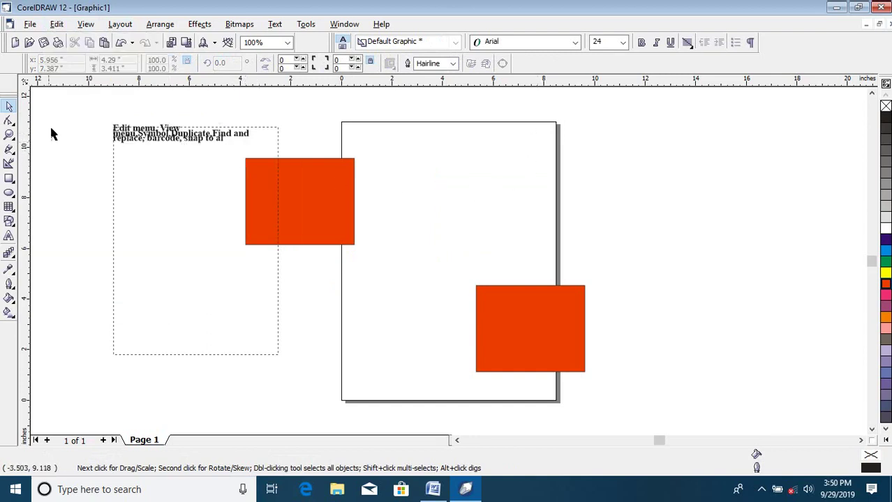
- Select the pasted paragraph text beside the page and delete it
click(9, 106)
drag(108, 108, 321, 389)
key(Delete)
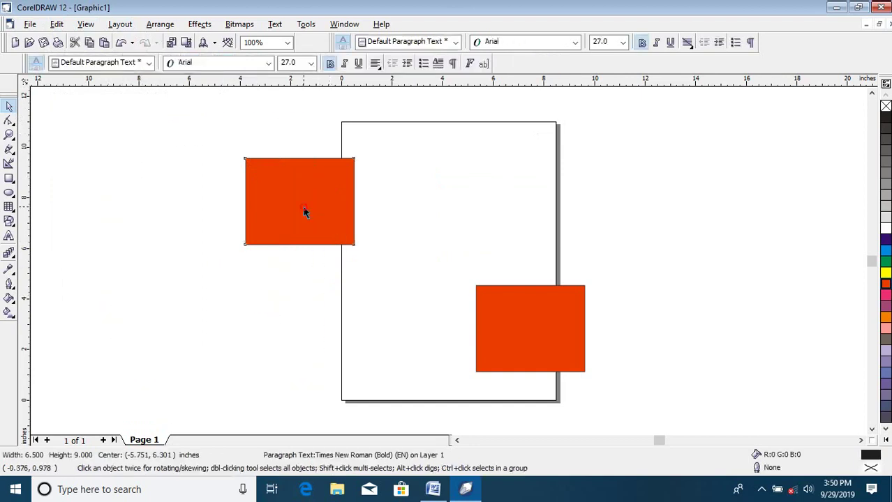
- Move the remaining upper rectangle clear of the page and reshape it into a horizontal bar about 6.35 by 1.69 inches
click(303, 207)
drag(303, 206, 202, 263)
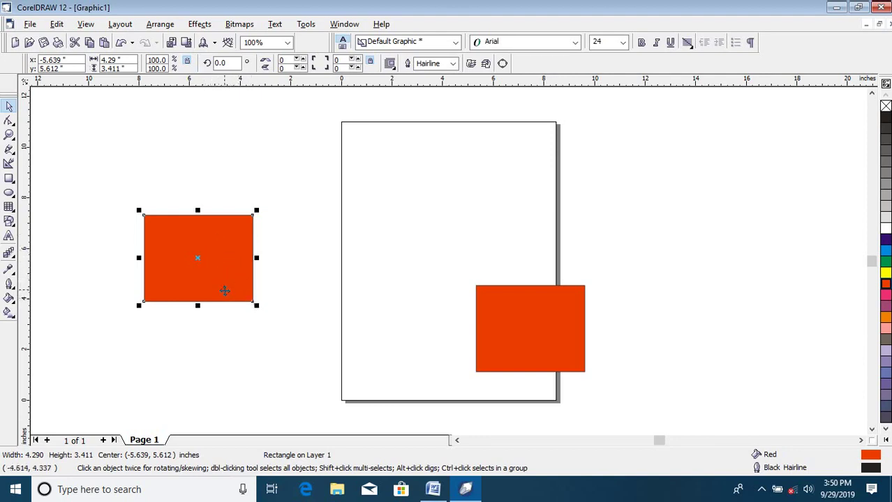
drag(256, 305, 349, 286)
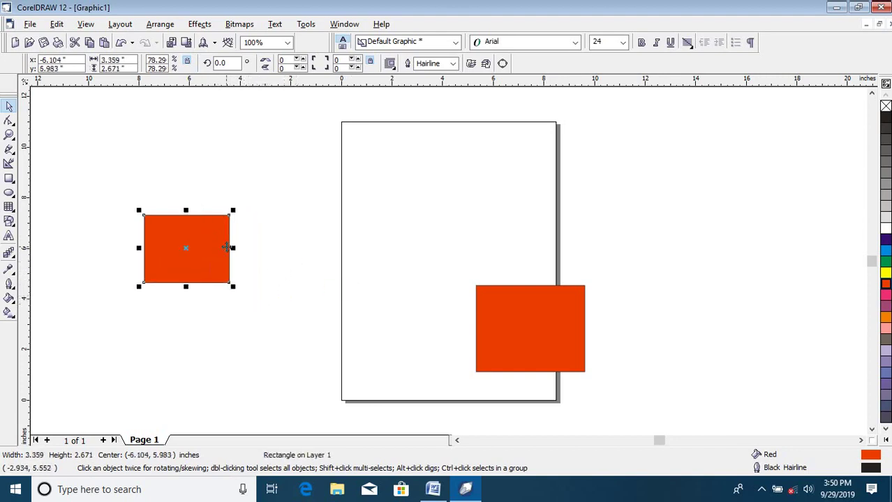
drag(233, 248, 309, 248)
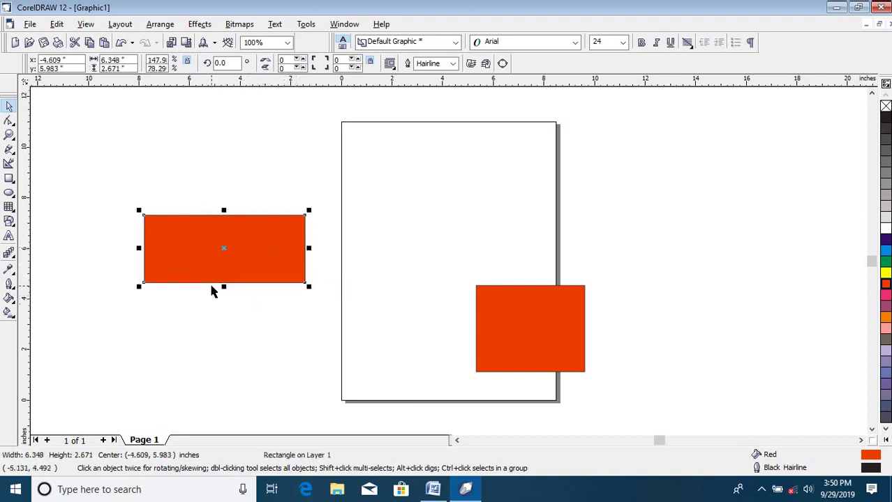
drag(223, 286, 235, 257)
- Reshape the lower rectangle into a vertical bar about 5.26 inches tall and cross it with the horizontal bar as a plus sign
click(519, 351)
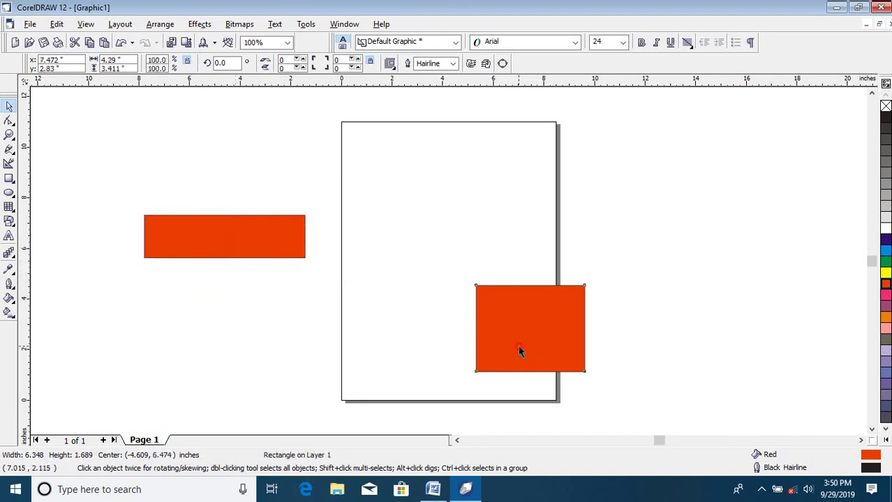
drag(530, 372, 529, 422)
drag(589, 352, 231, 250)
key(Escape)
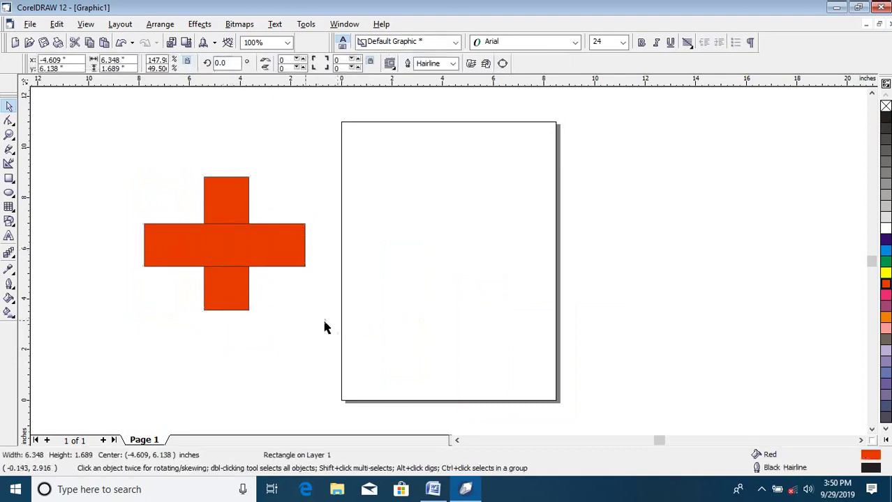
- Select both bars of the cross and create a new symbol from them named "dr"
click(325, 327)
drag(95, 140, 389, 373)
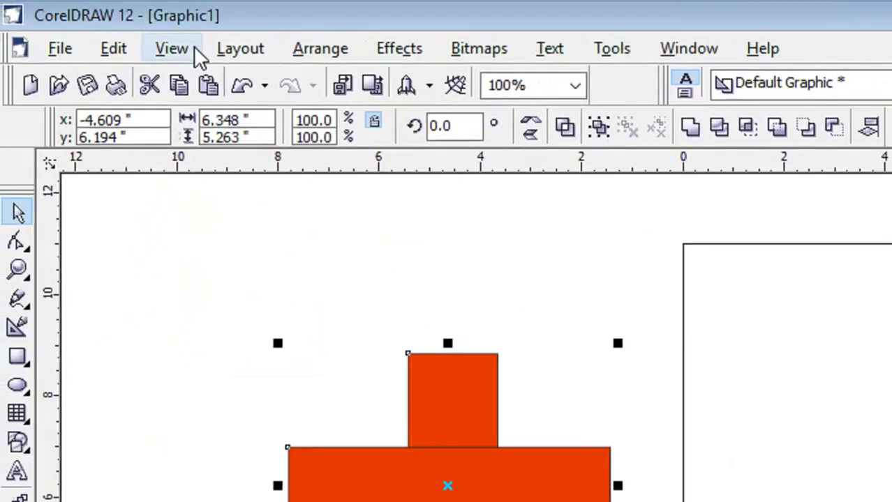
click(197, 54)
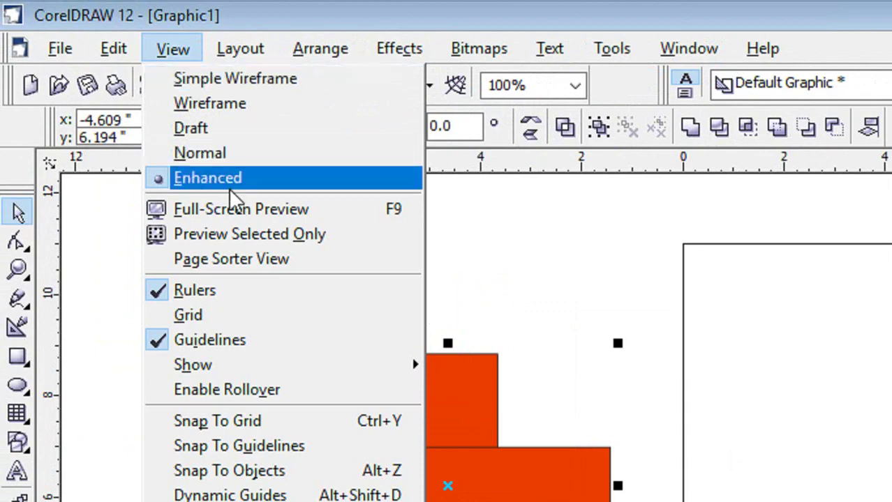
mouse_move(104, 54)
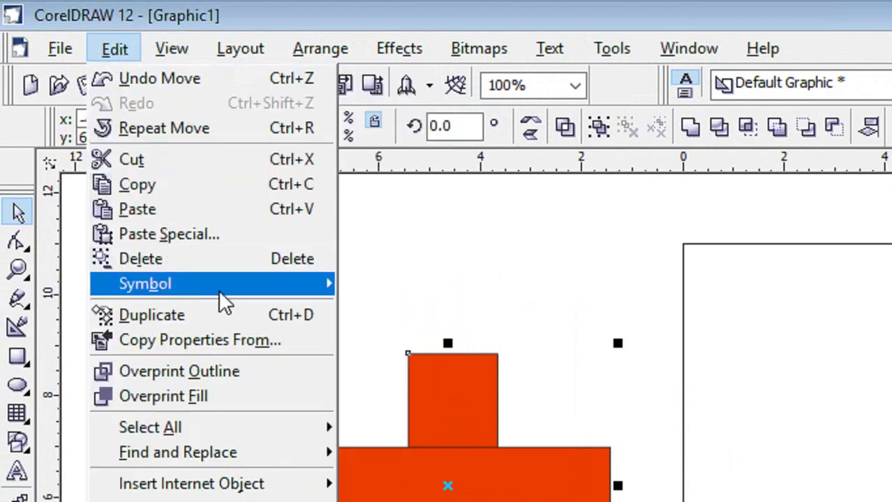
mouse_move(176, 289)
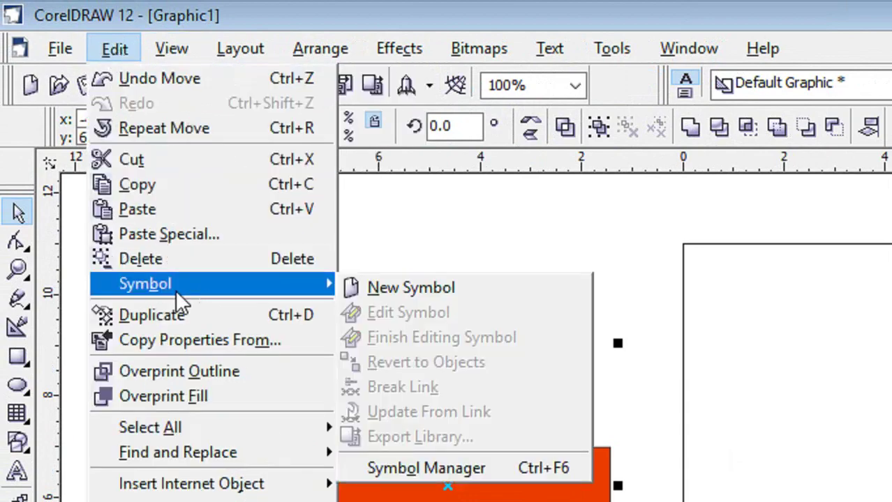
click(402, 289)
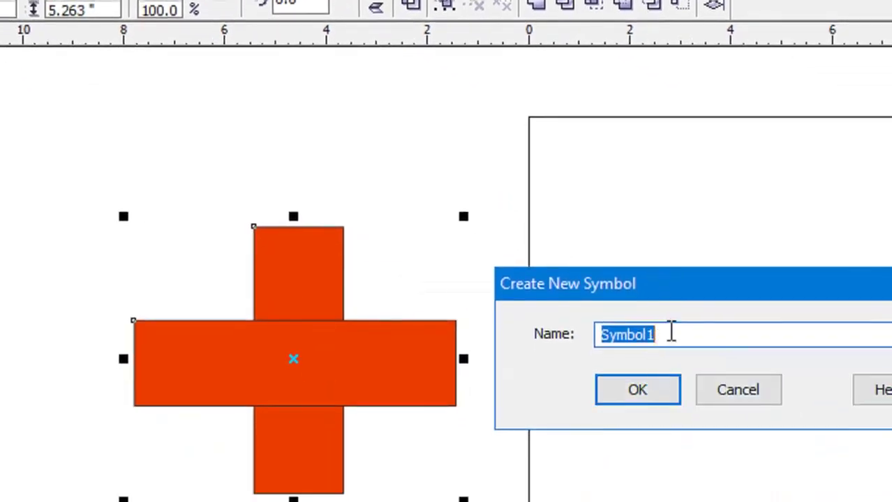
click(671, 333)
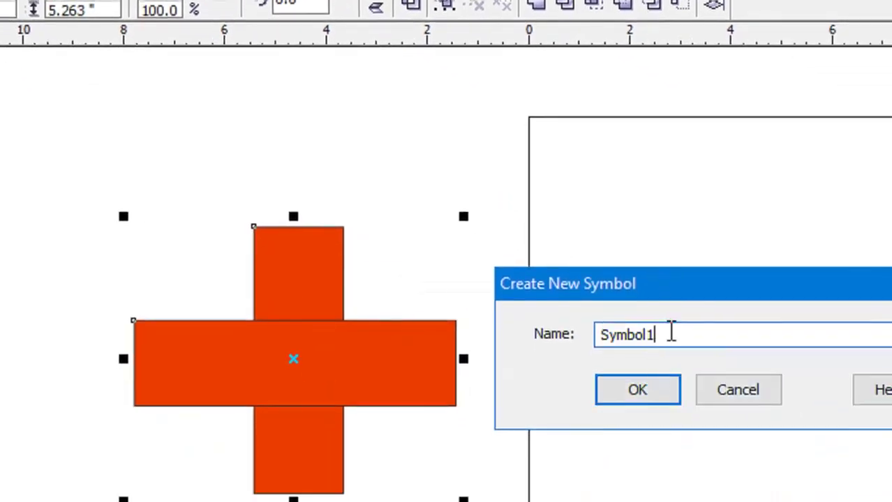
key(BackSpace)
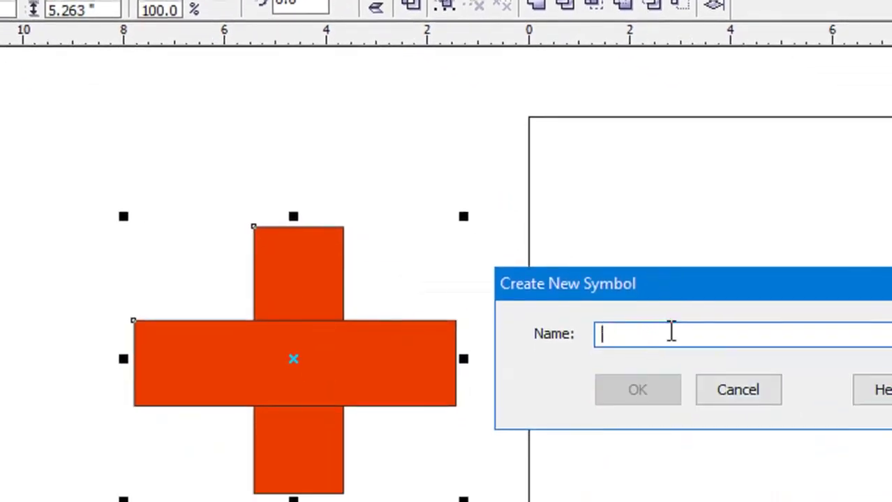
text(dr)
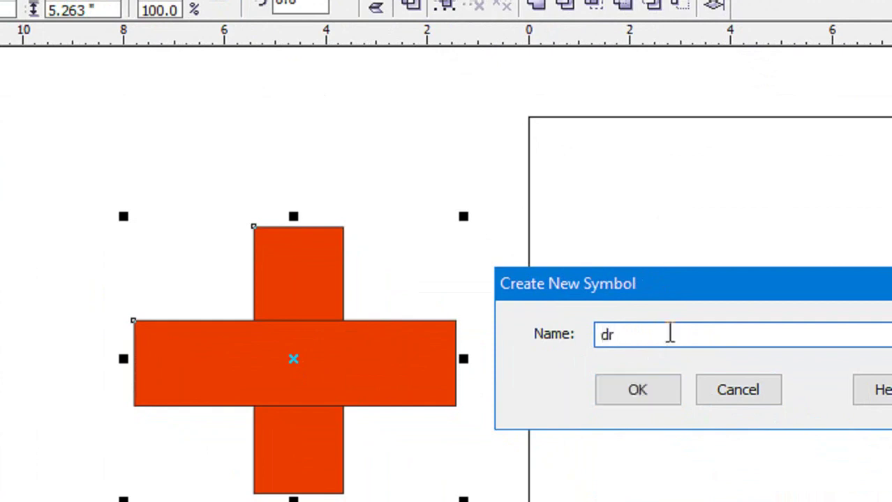
click(625, 394)
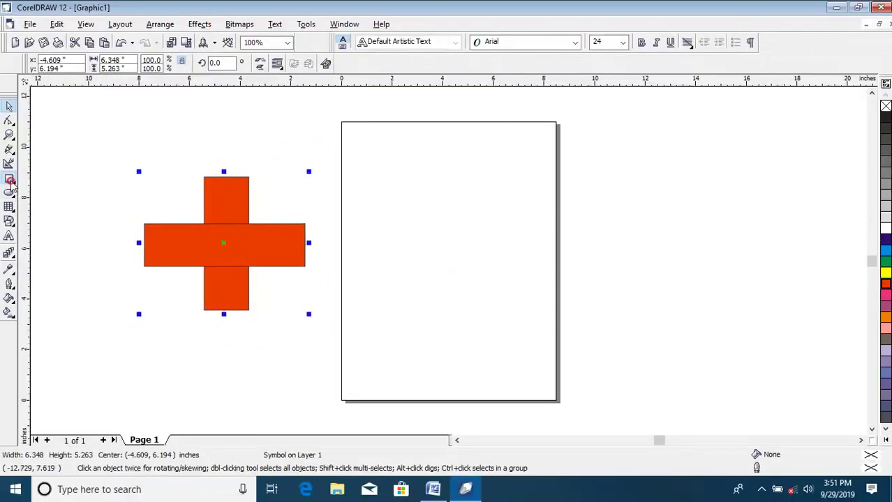
- Draw a rectangle about 5.76 by 3.88 inches on the page and fill it with magenta
click(10, 180)
drag(362, 208, 508, 306)
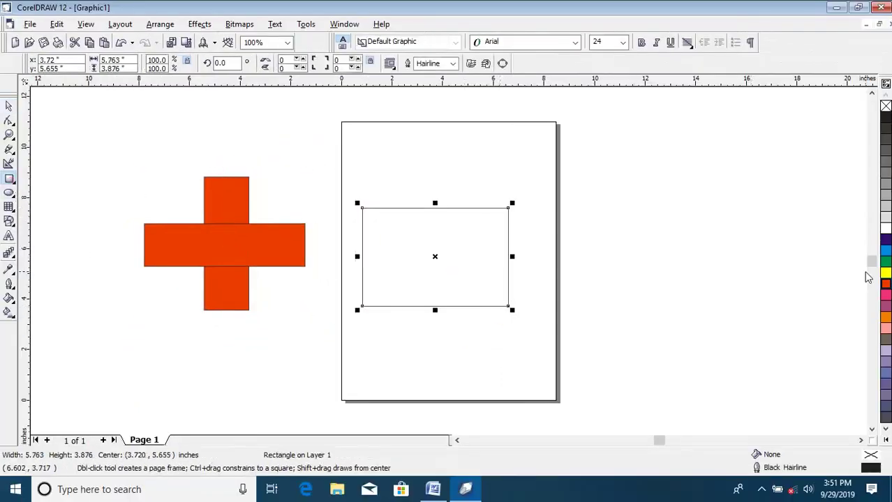
drag(886, 294, 502, 268)
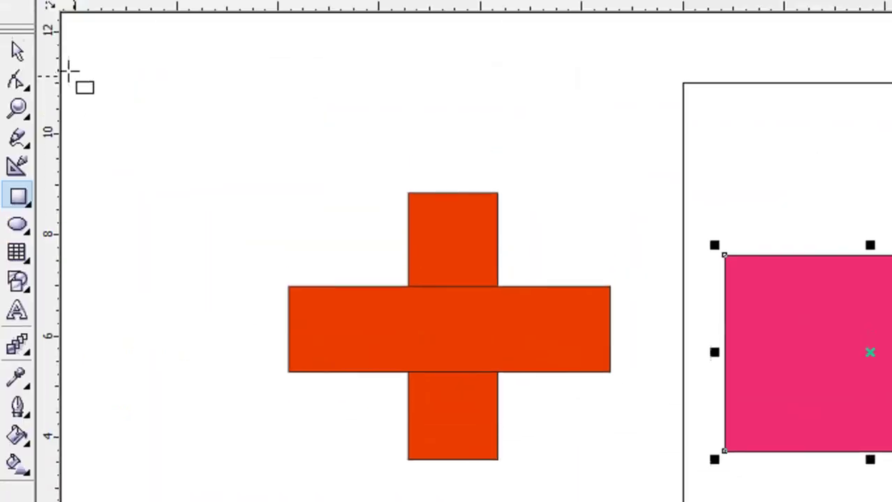
- Compare the selection handles of the cross symbol and the magenta rectangle, and delete the cross symbol
click(16, 116)
click(439, 404)
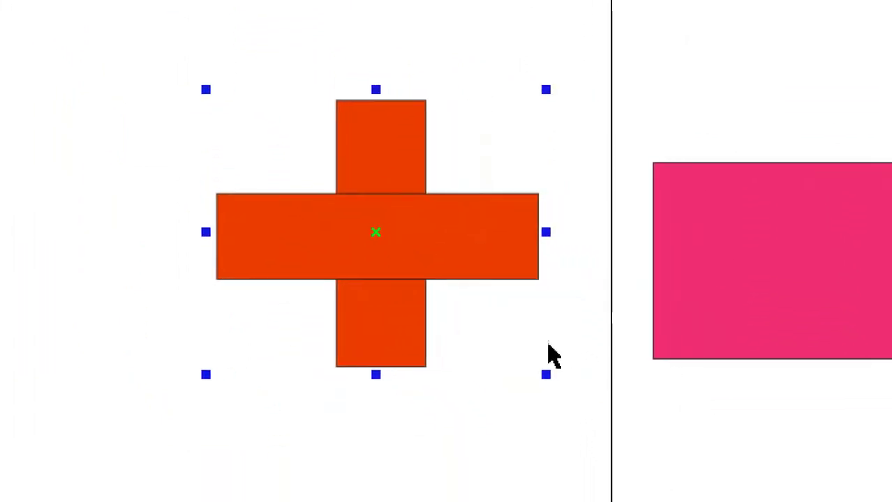
click(656, 300)
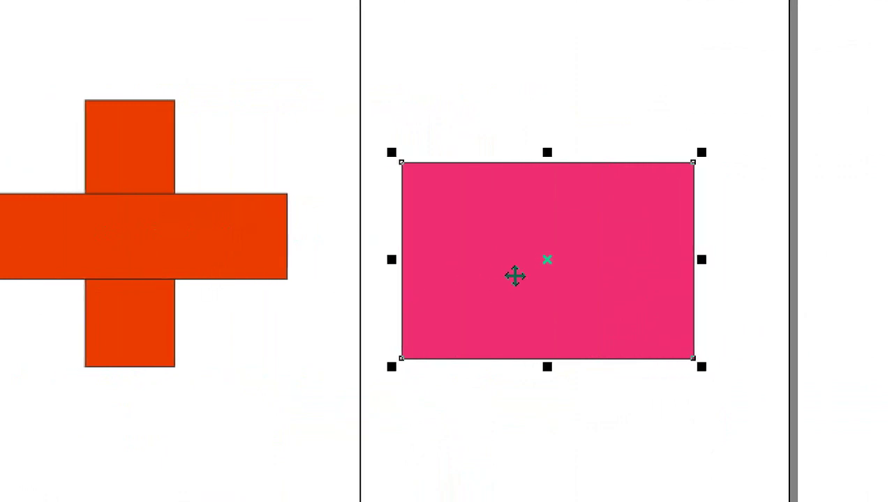
click(204, 265)
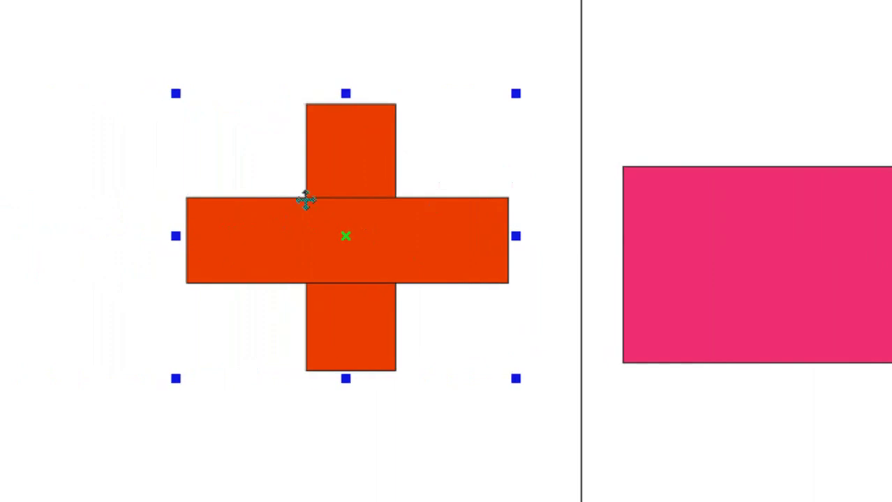
key(Delete)
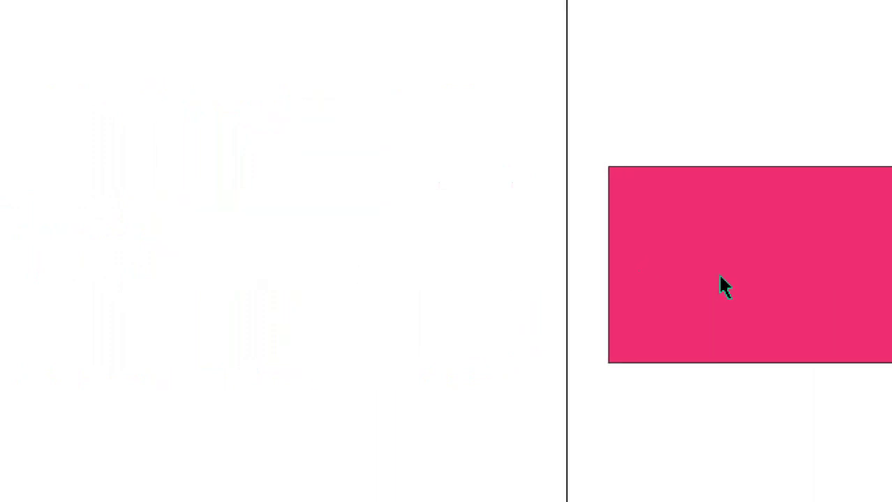
click(672, 284)
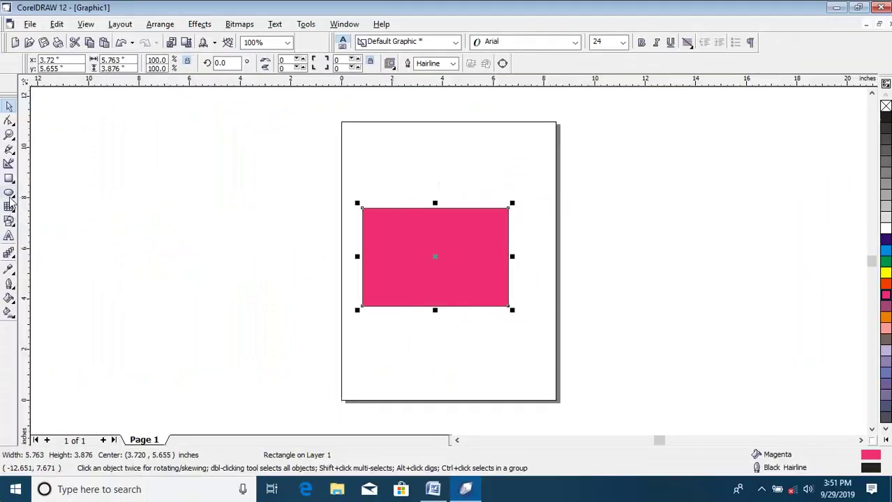
- Draw an ellipse about 5.09 by 4.45 inches beside the page and fill it with red
click(9, 193)
drag(152, 181, 285, 298)
click(885, 282)
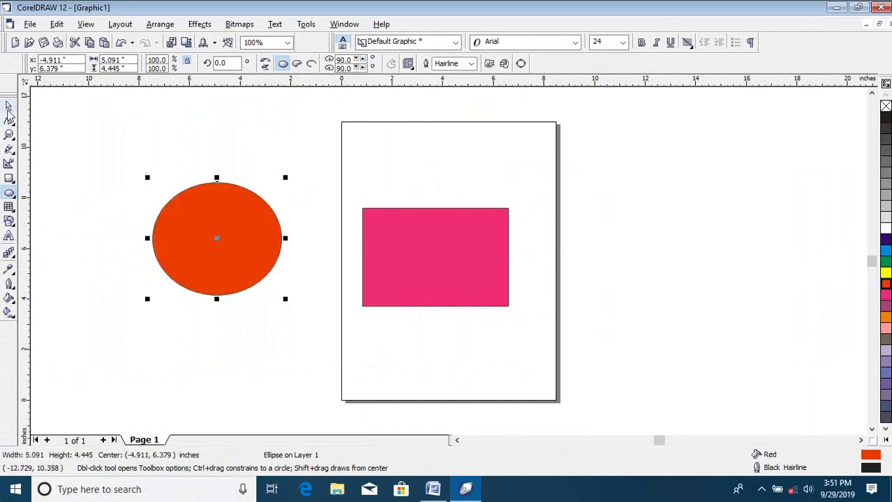
- Move the red ellipse onto the page so it overlaps the magenta rectangle's upper edge
click(9, 105)
drag(216, 243, 436, 209)
click(615, 271)
- Create a new symbol named ab from the red ellipse and magenta rectangle together, and delete its instance from the page
drag(292, 119, 560, 343)
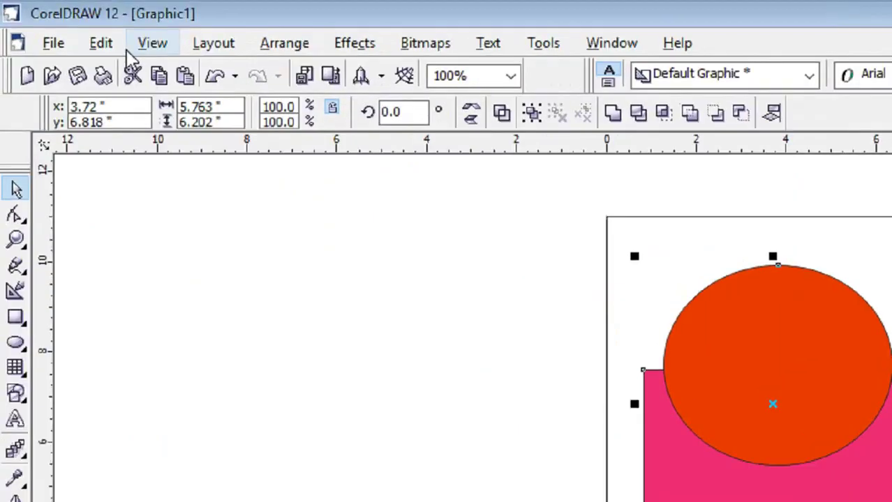
click(85, 24)
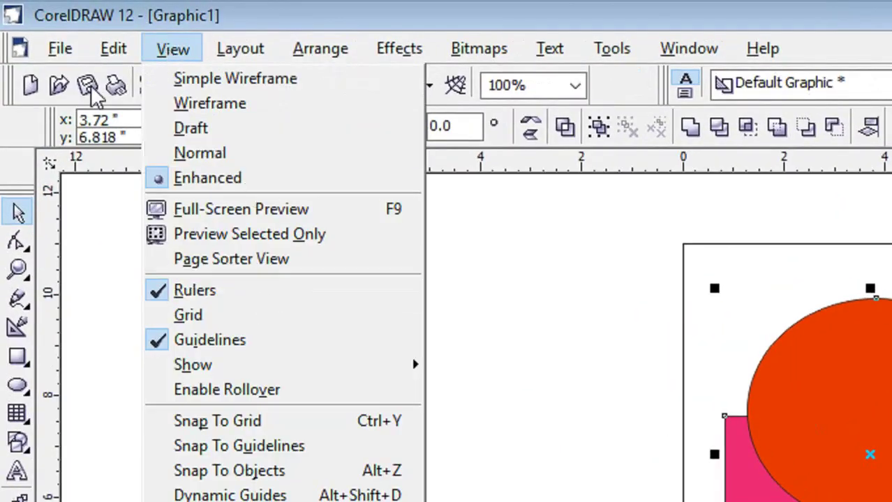
mouse_move(128, 50)
mouse_move(293, 288)
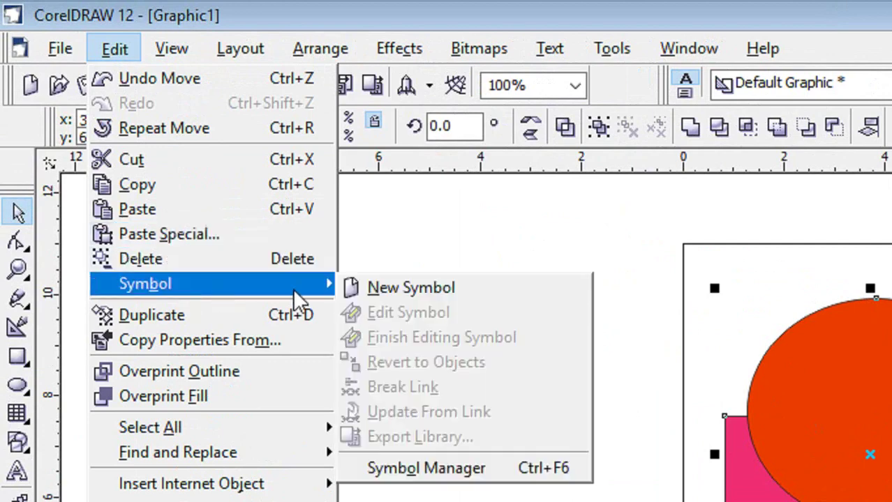
click(418, 287)
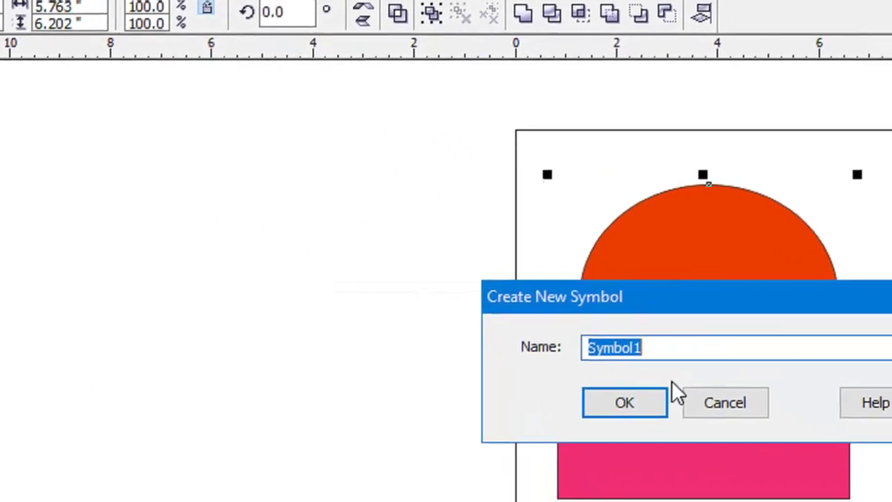
text(a)
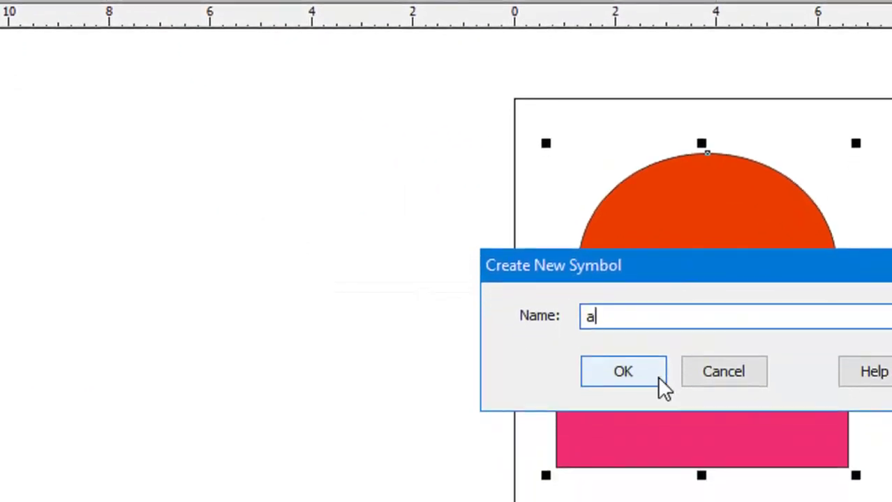
text(b)
click(625, 372)
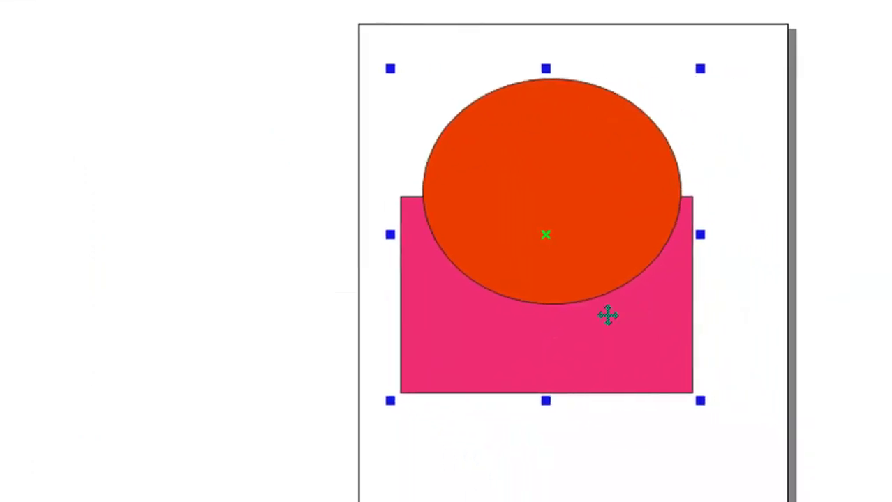
key(Delete)
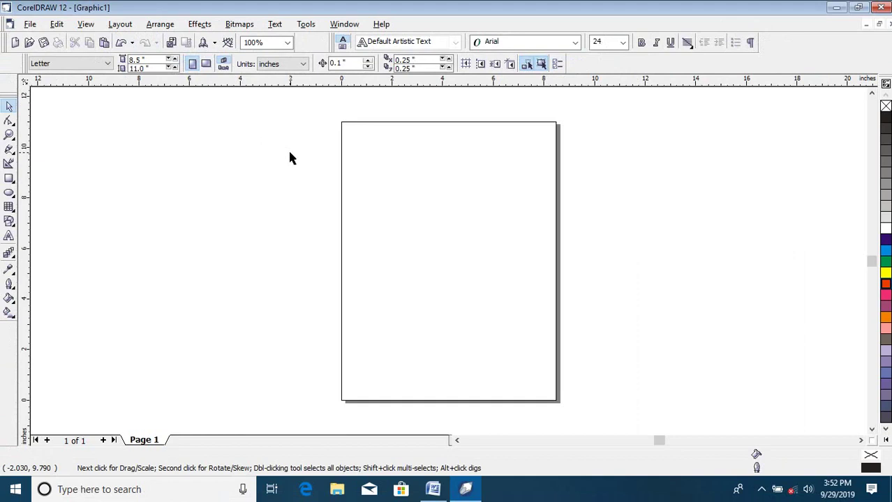
click(9, 179)
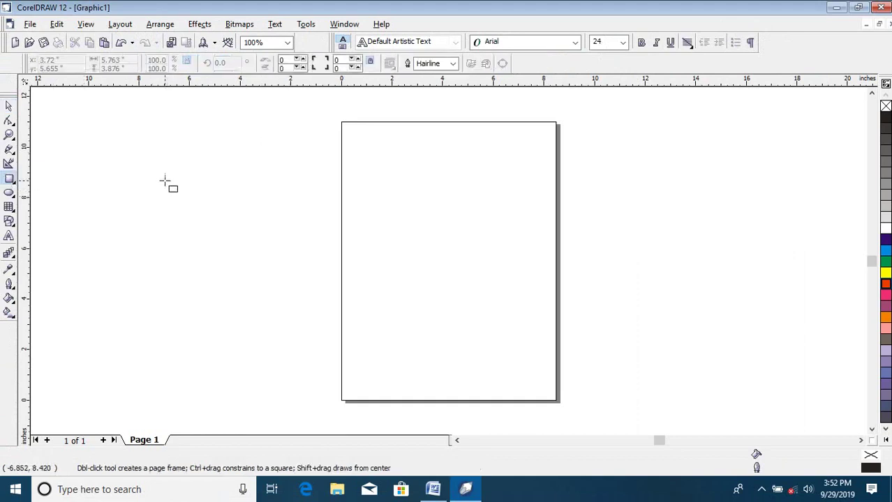
drag(161, 175, 203, 300)
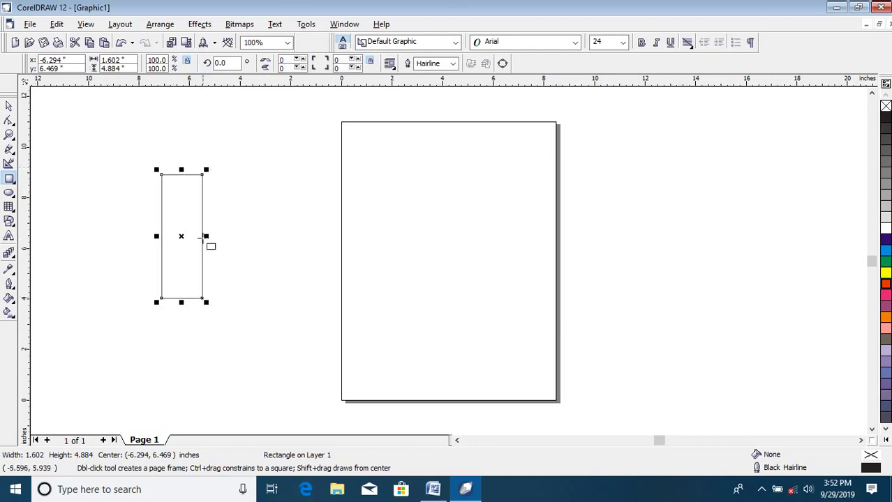
key(Delete)
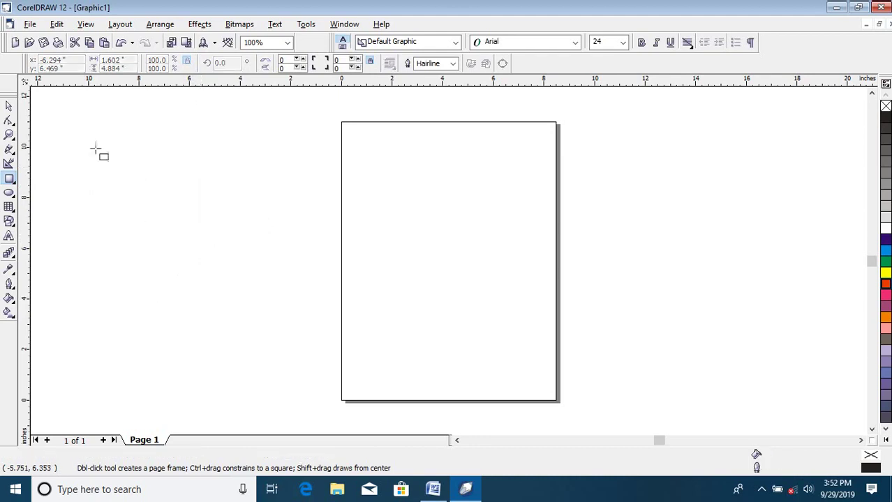
- Show the Symbol Manager and insert an instance of the cross symbol dr onto the page
click(10, 104)
click(61, 25)
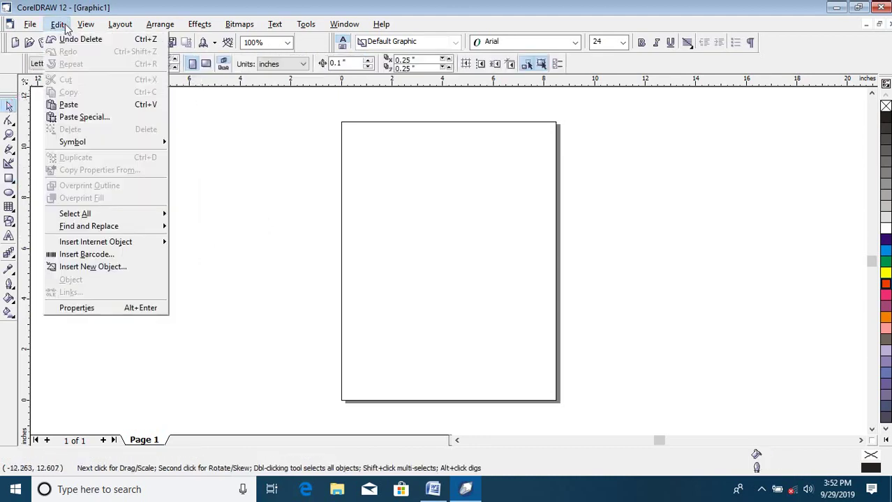
mouse_move(102, 144)
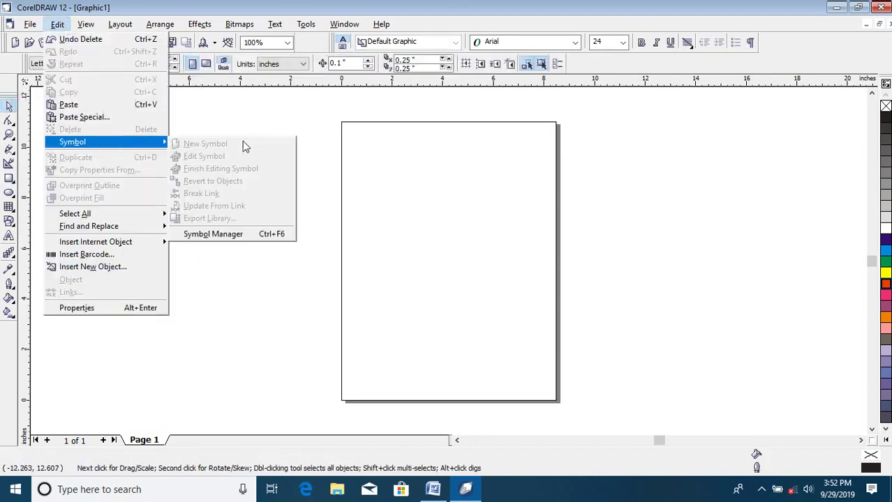
click(235, 241)
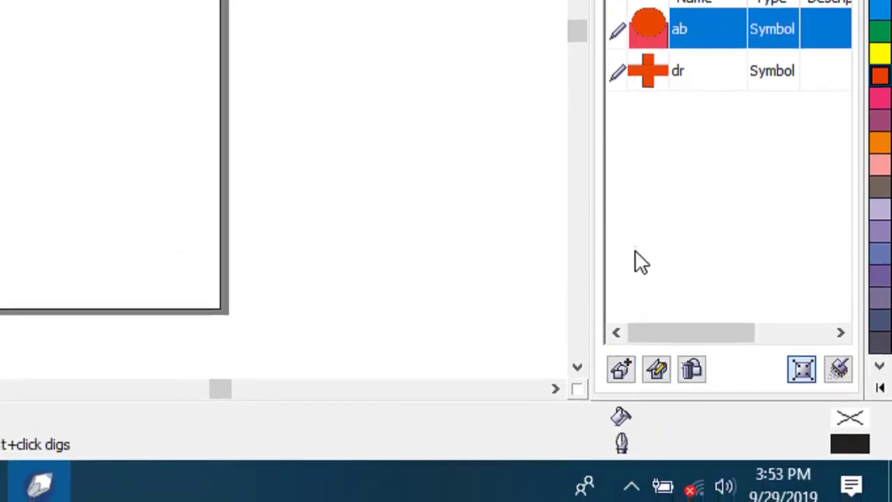
click(655, 132)
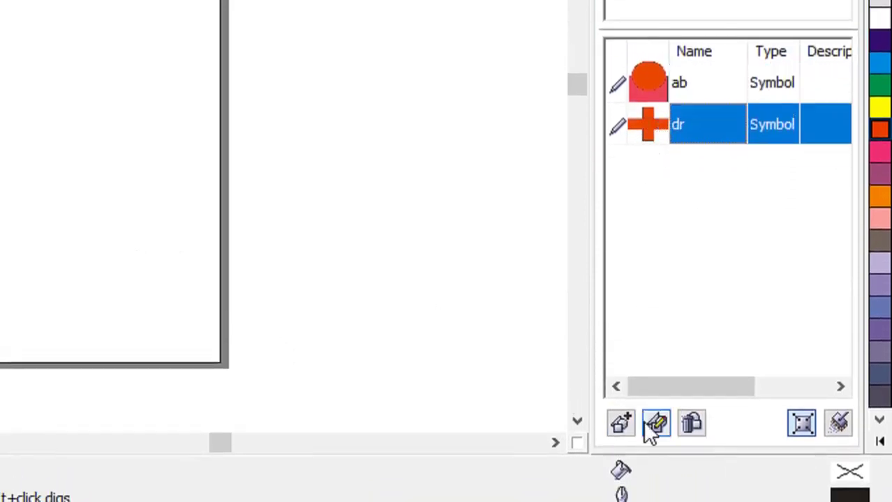
click(618, 438)
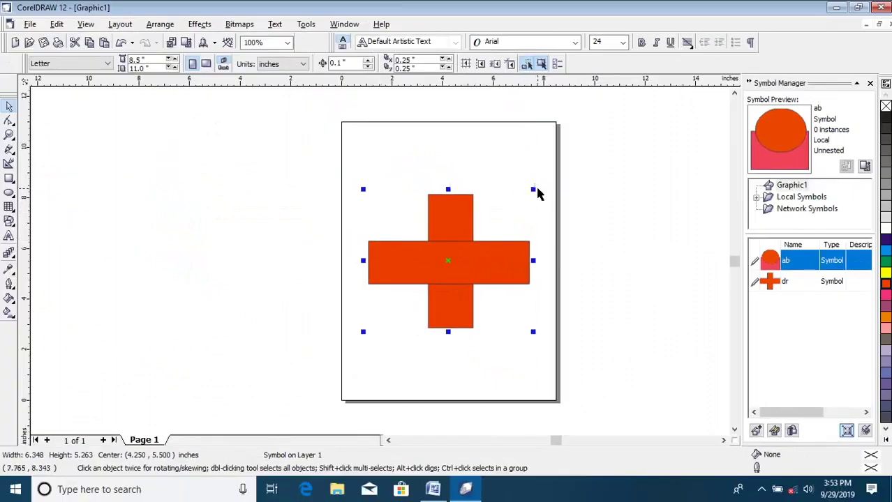
- Scale the cross symbol down to about 3.28 by 2.72 inches and move it to about x 3.15, y 6.01 inches
drag(533, 189, 455, 254)
drag(408, 300, 412, 236)
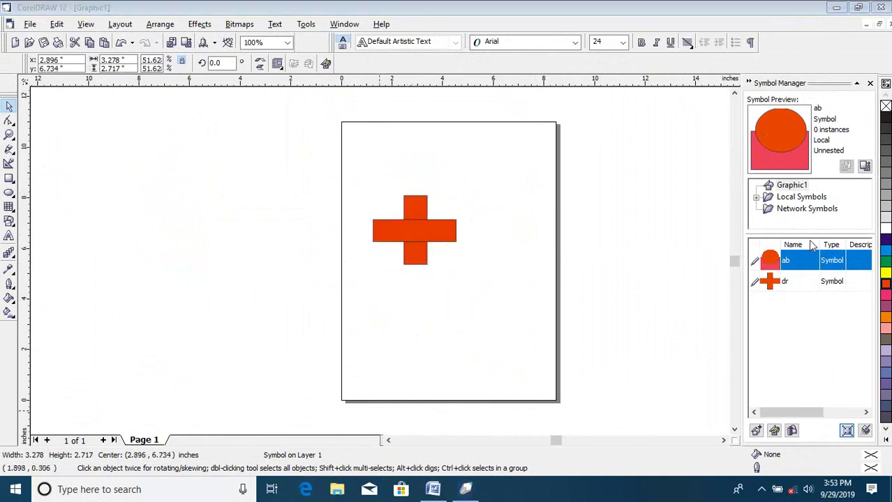
click(428, 230)
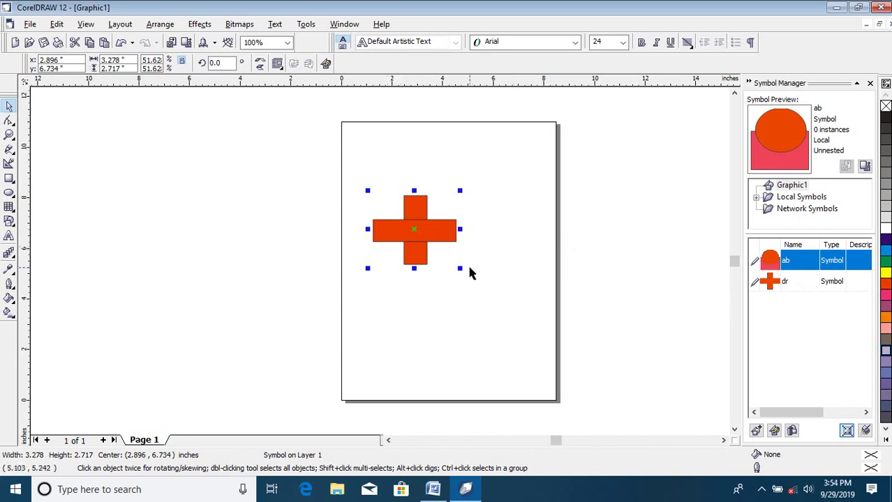
drag(429, 232, 435, 251)
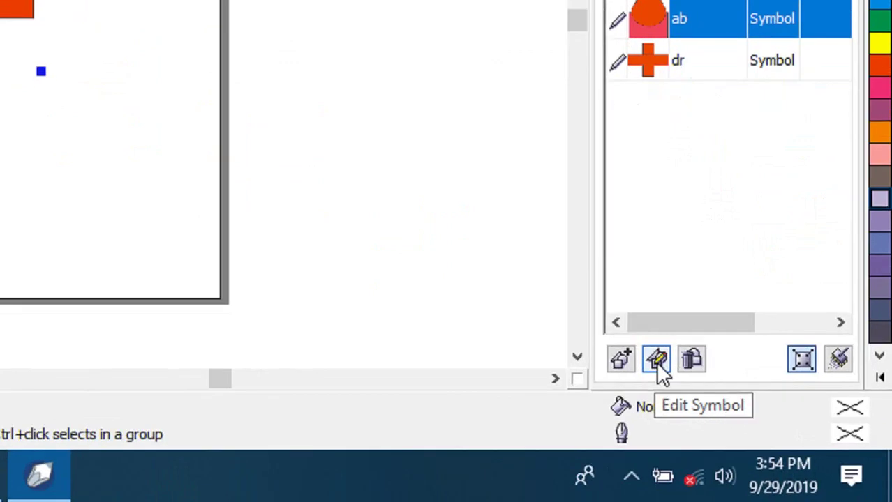
- Open the ab symbol for editing, followed by the dr cross symbol
click(774, 432)
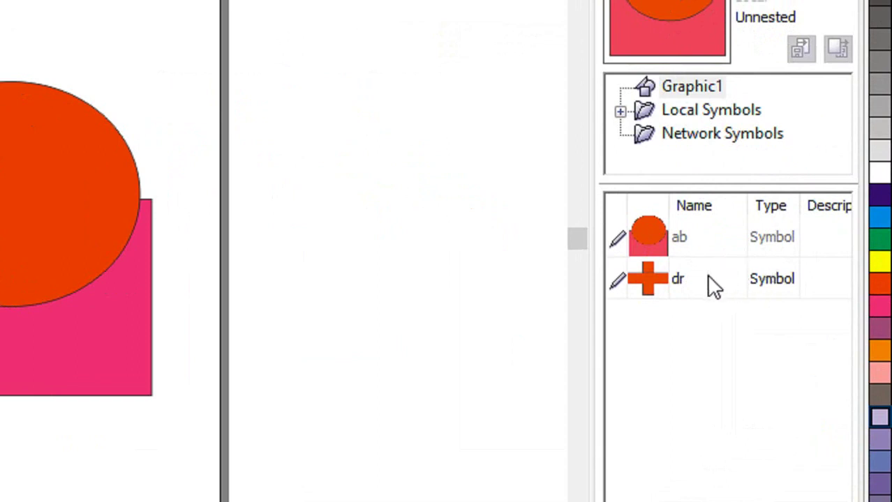
click(706, 279)
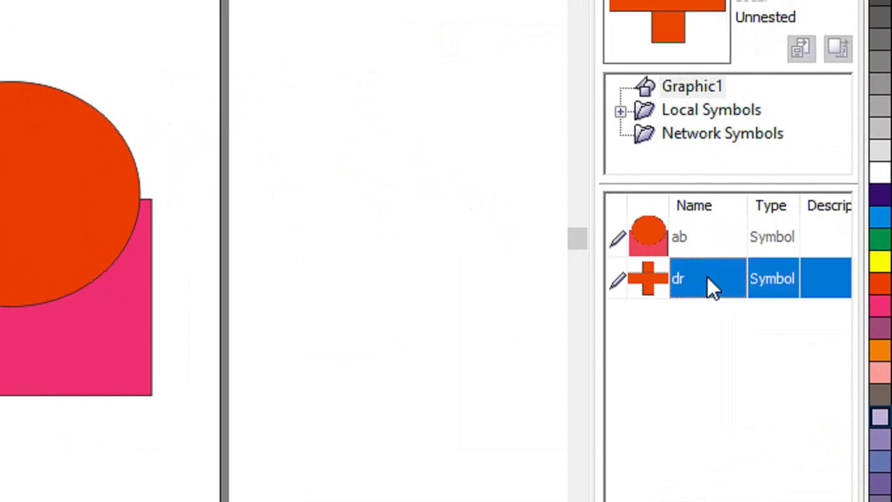
click(656, 456)
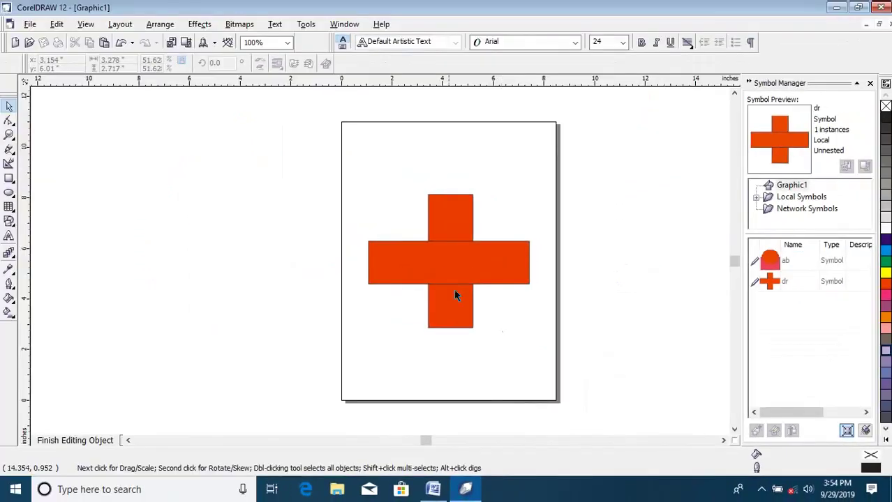
- Shift the cross's horizontal bar slightly, fill it with yellow, and finish editing the dr symbol
click(443, 275)
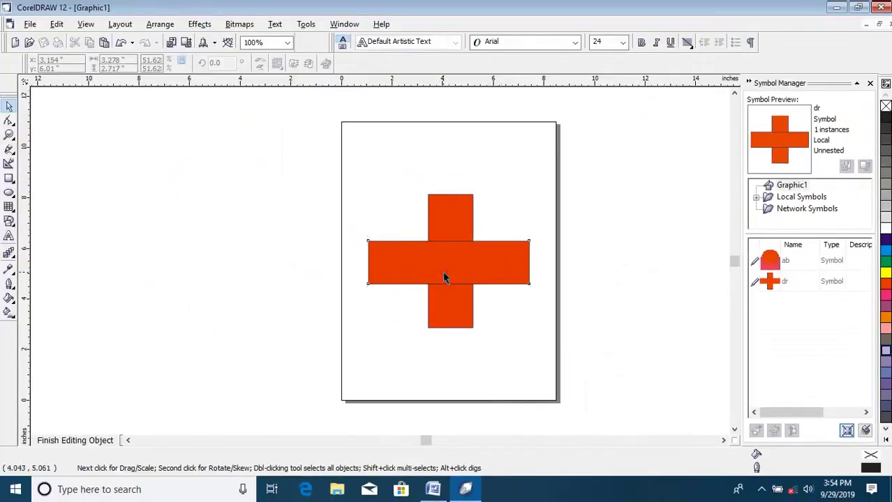
mouse_move(443, 272)
mouse_down()
mouse_move(444, 244)
mouse_move(447, 272)
mouse_up()
click(885, 273)
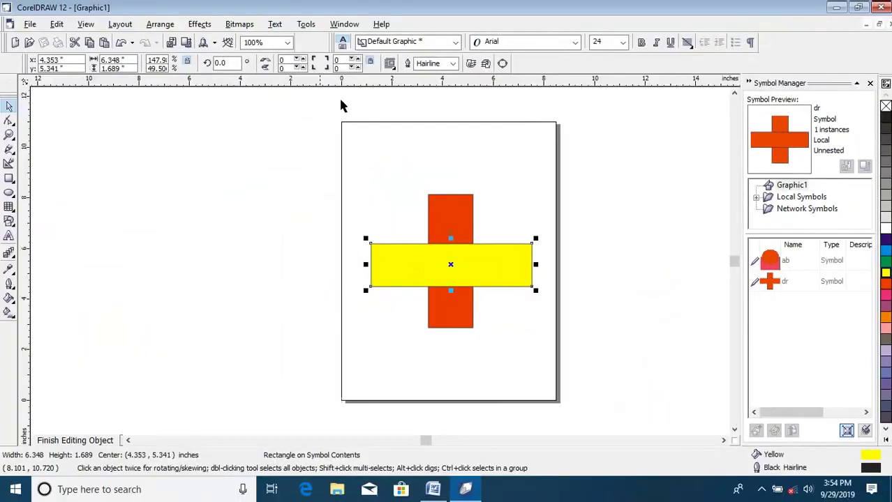
click(58, 24)
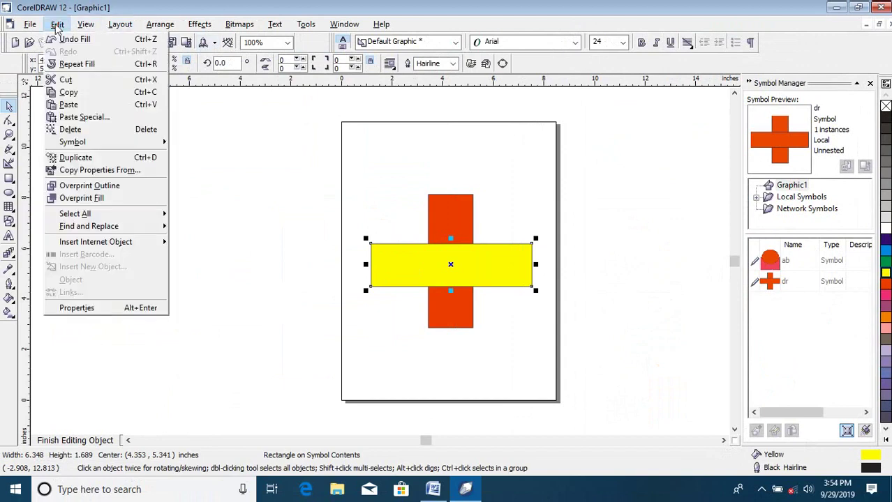
mouse_move(136, 142)
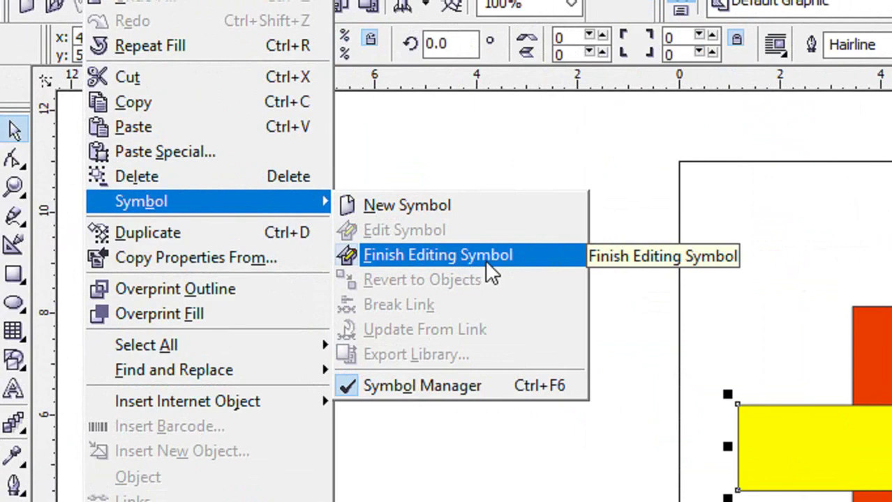
click(445, 258)
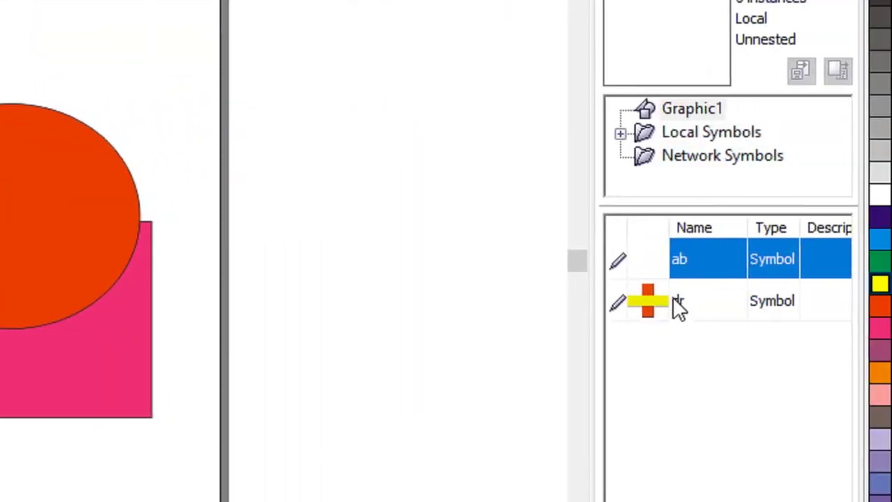
- Check the updated dr symbol and the shapes inside the ab symbol, and finish editing ab
click(675, 304)
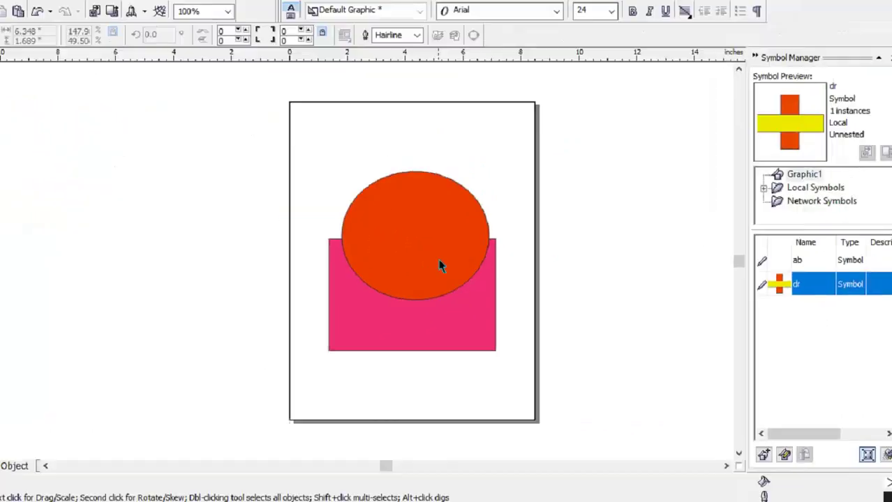
click(215, 268)
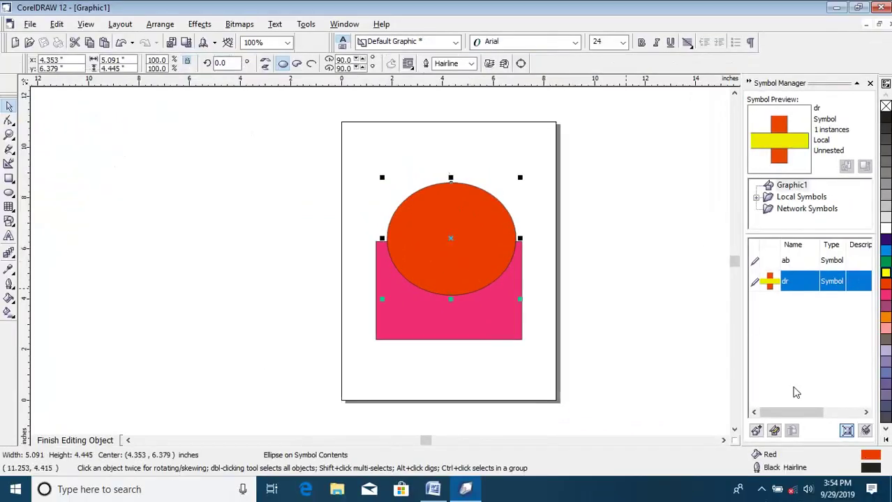
click(487, 324)
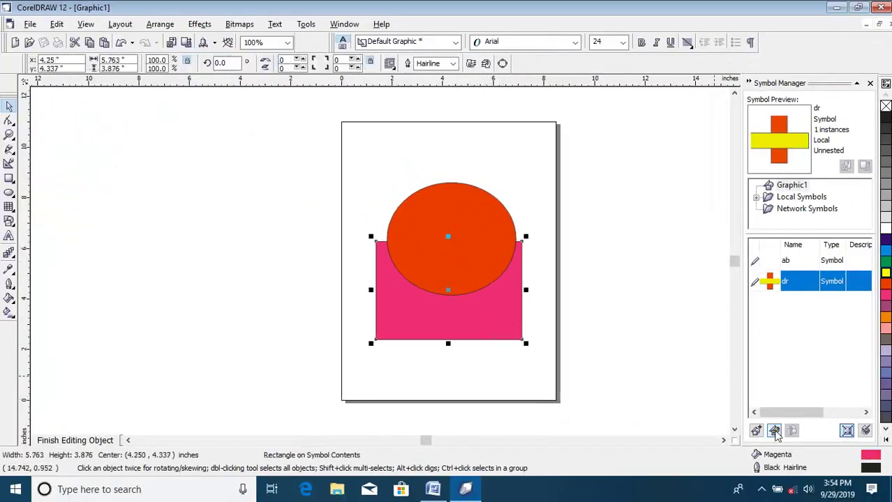
click(57, 24)
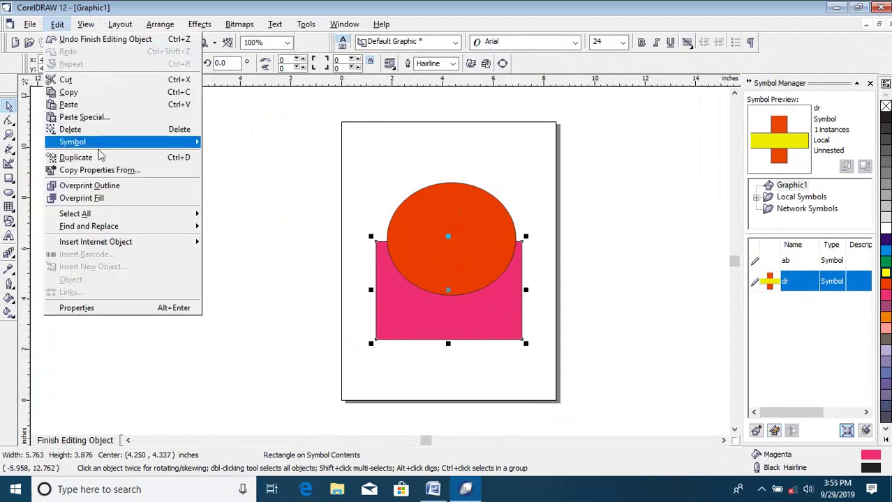
mouse_move(129, 144)
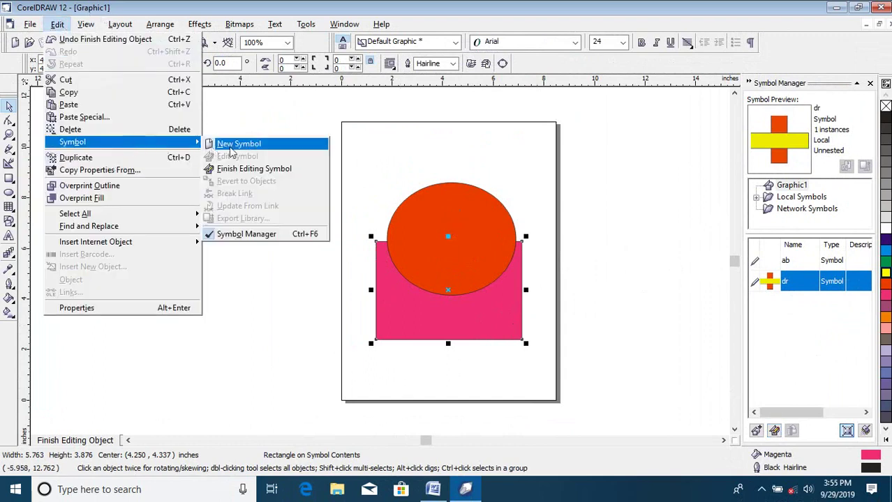
click(260, 170)
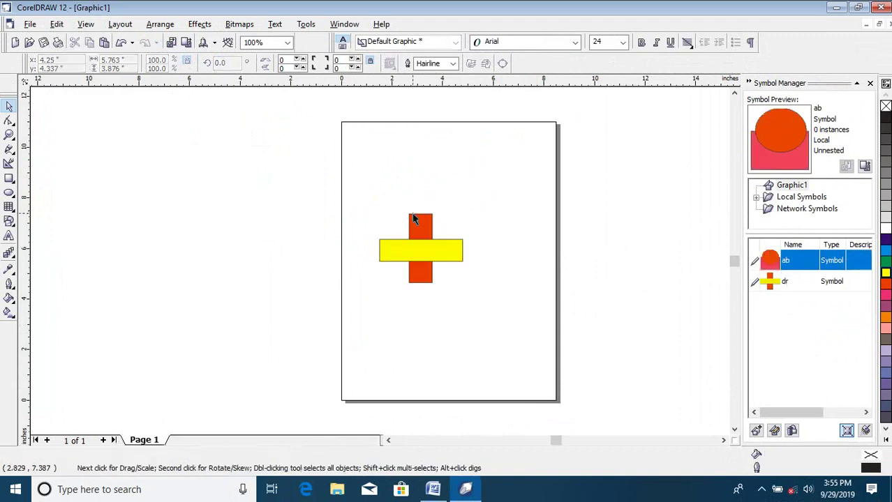
- Preview the dr symbol in the Symbol Manager and move its instance to about x 3.72, y 6.22 inches
click(419, 252)
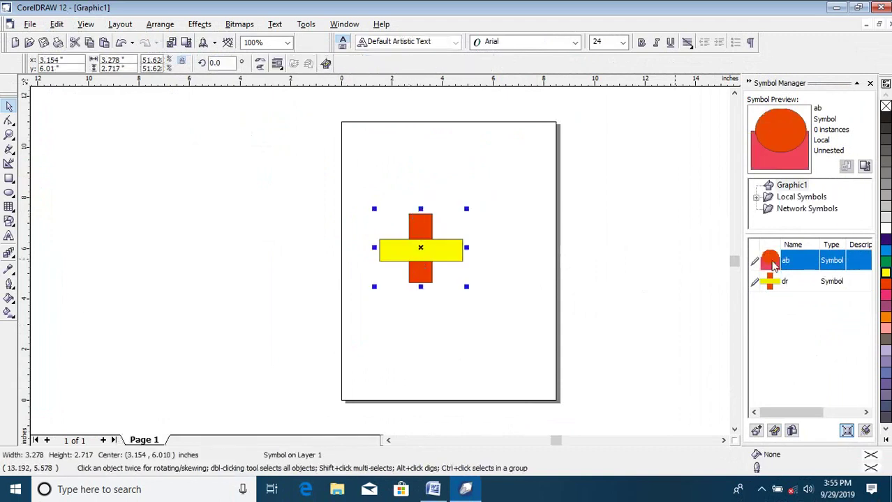
click(780, 281)
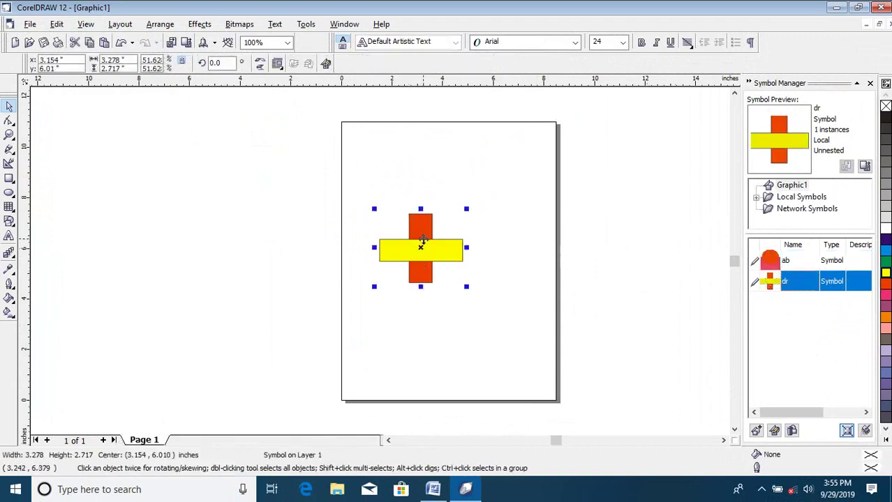
drag(421, 254, 436, 243)
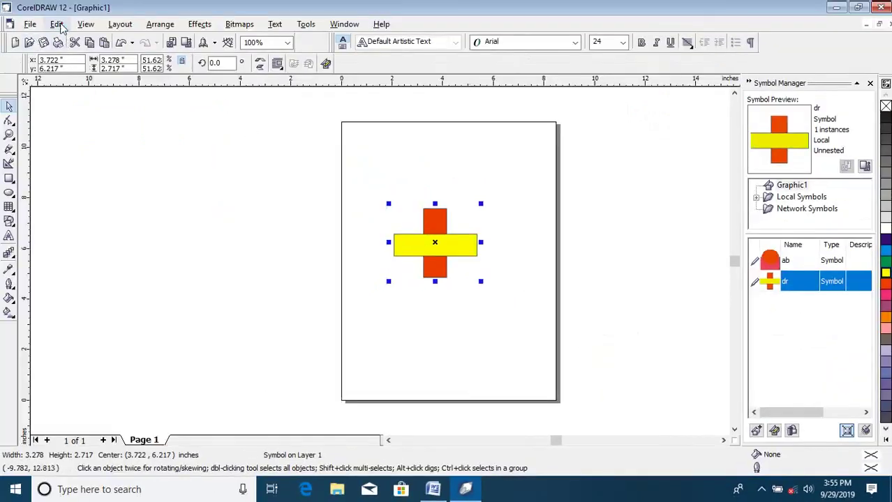
- Delete the dr cross instance from the page
click(57, 24)
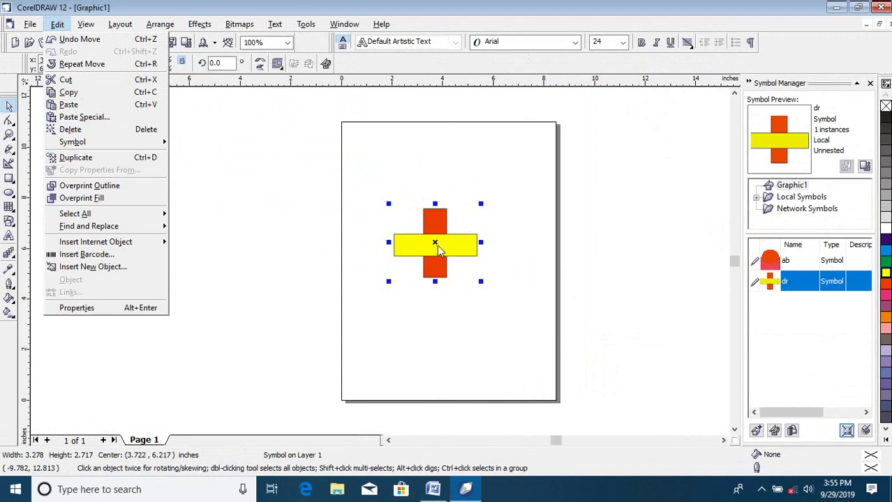
key(Escape)
key(Delete)
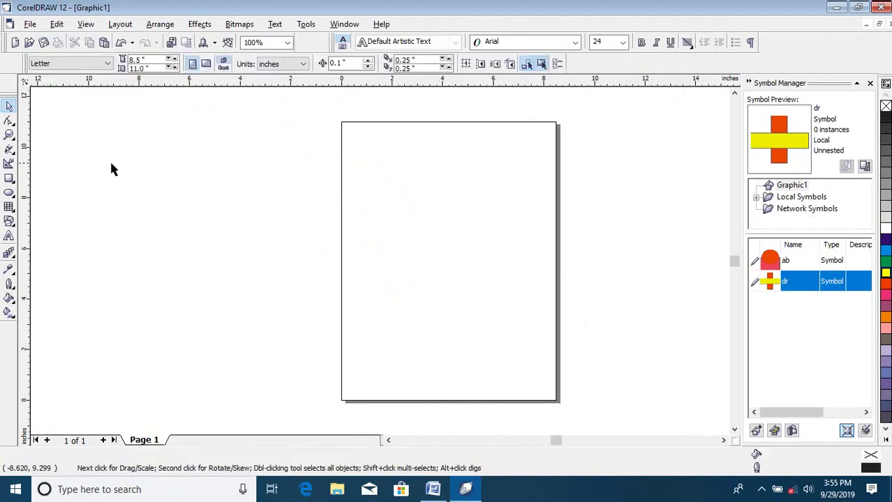
- Draw a rectangle about 9.82 by 7.93 inches overlapping the page's left edge and fill it with red
click(9, 178)
drag(149, 169, 399, 371)
click(885, 284)
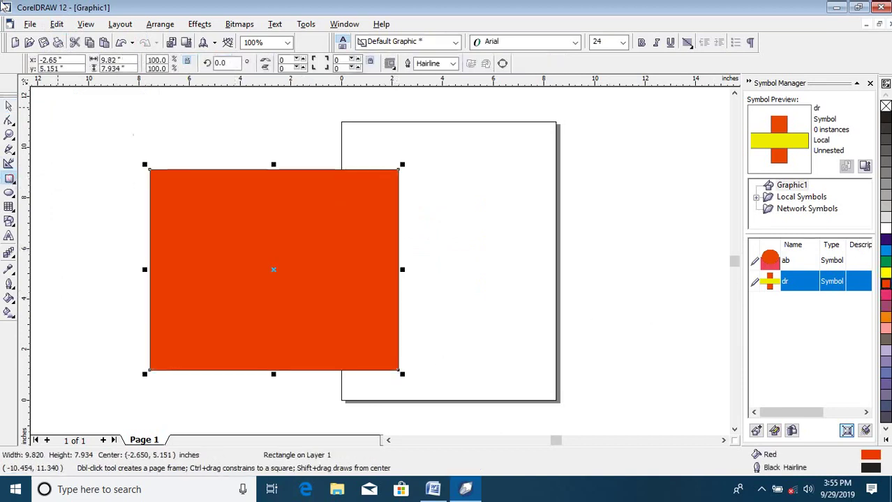
- Copy the red rectangle, paste it twice, and move both copies to the right of the original, one above the other
click(56, 24)
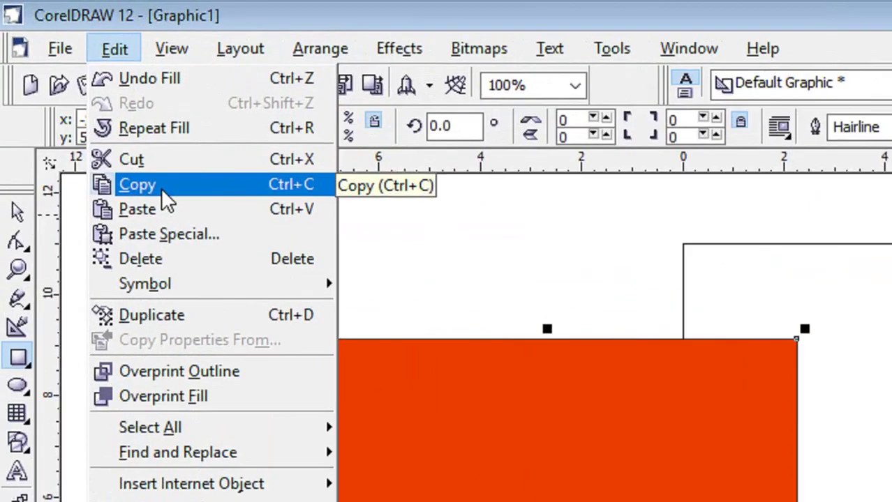
click(79, 95)
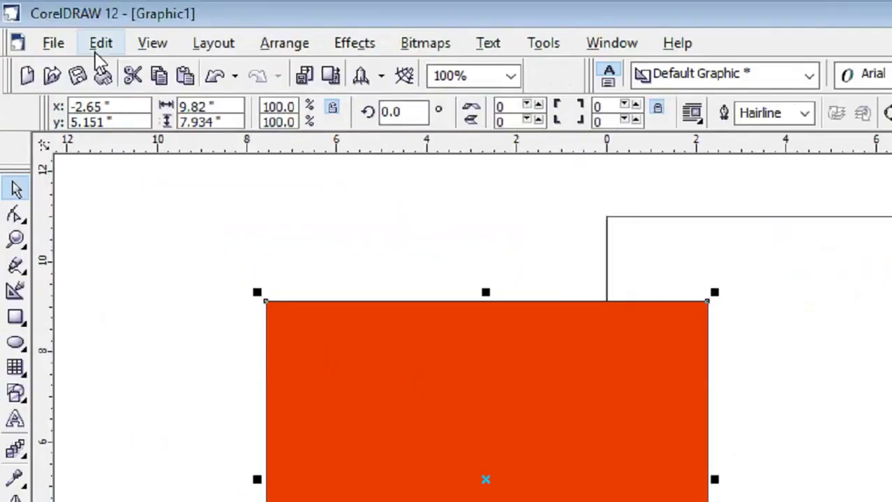
click(56, 24)
click(162, 212)
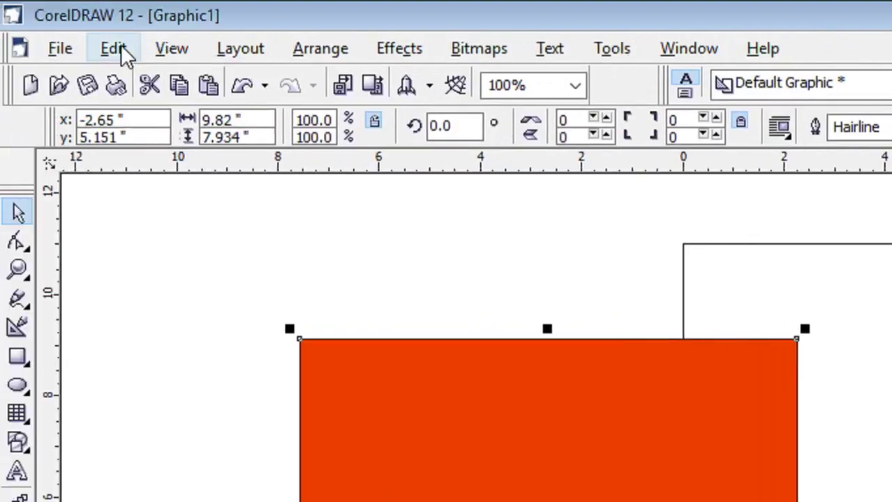
click(115, 48)
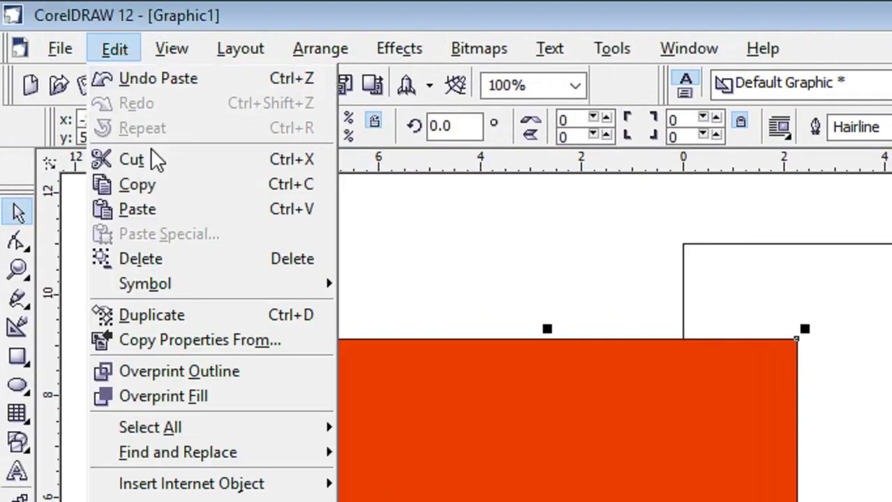
click(172, 217)
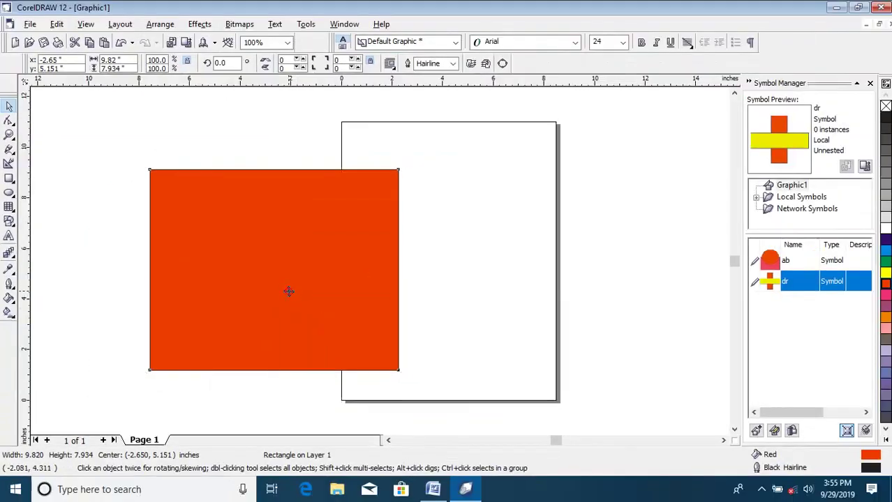
drag(578, 329, 891, 217)
drag(362, 312, 632, 385)
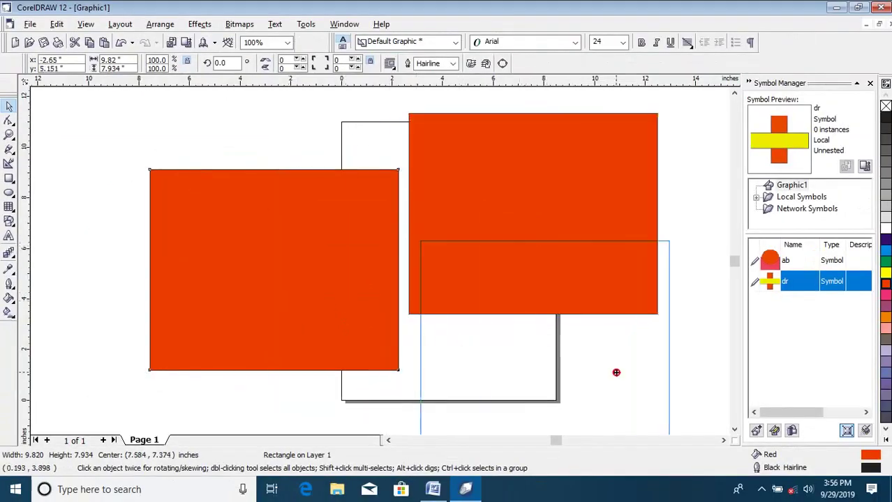
- Delete the two pasted rectangles and keep the original one
click(313, 290)
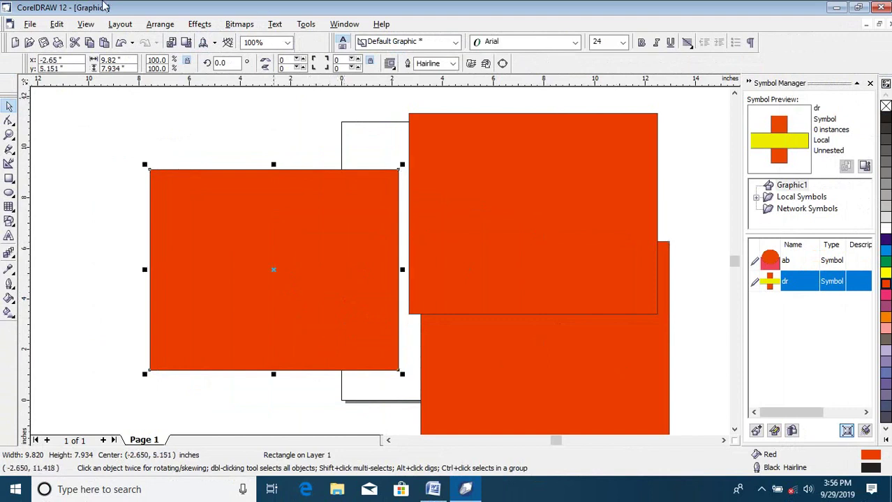
click(56, 23)
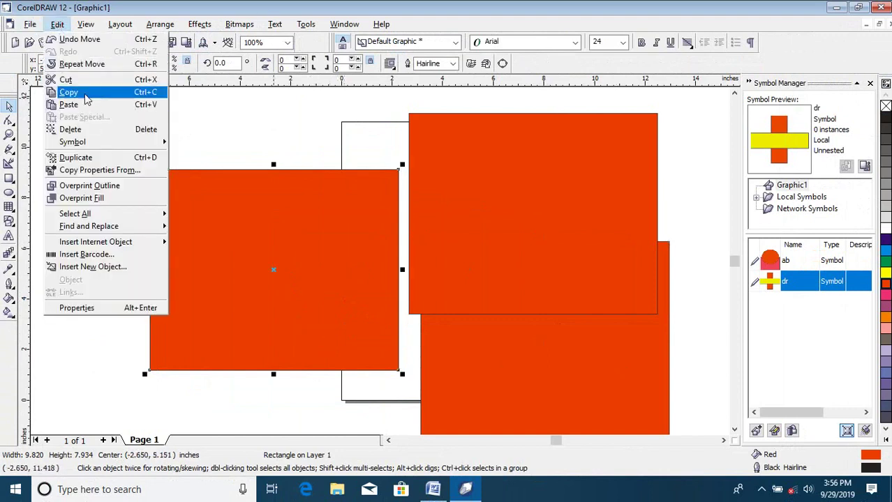
click(494, 183)
click(501, 198)
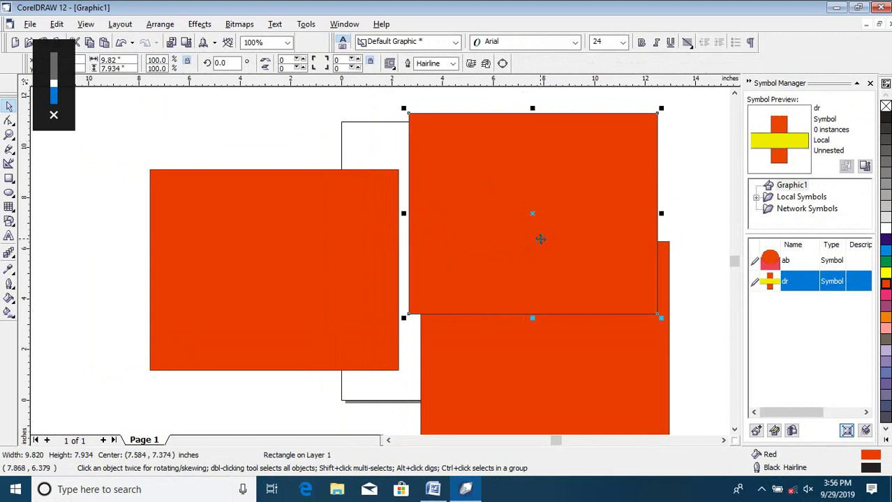
key(Delete)
click(546, 285)
key(Delete)
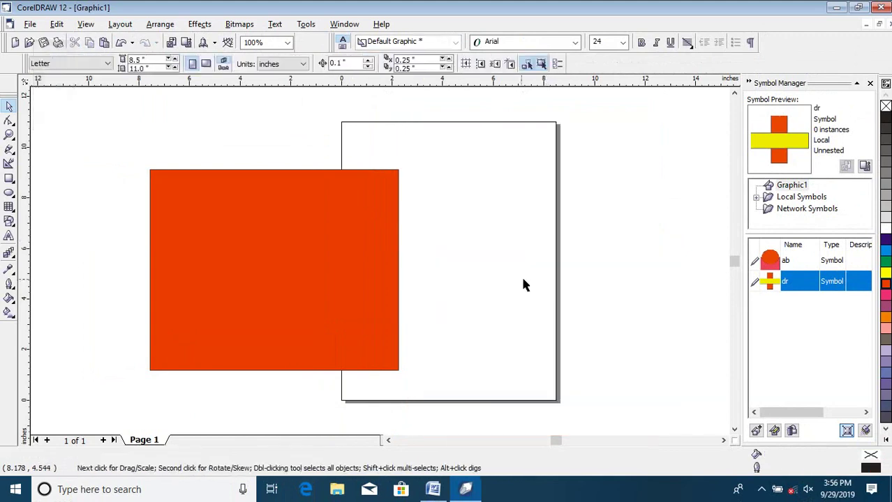
- Scale the red rectangle down to about 6.15 by 4.97 inches and move it to about x -4.54, y 4.62 inches
click(374, 266)
drag(400, 372, 305, 297)
drag(267, 255, 267, 305)
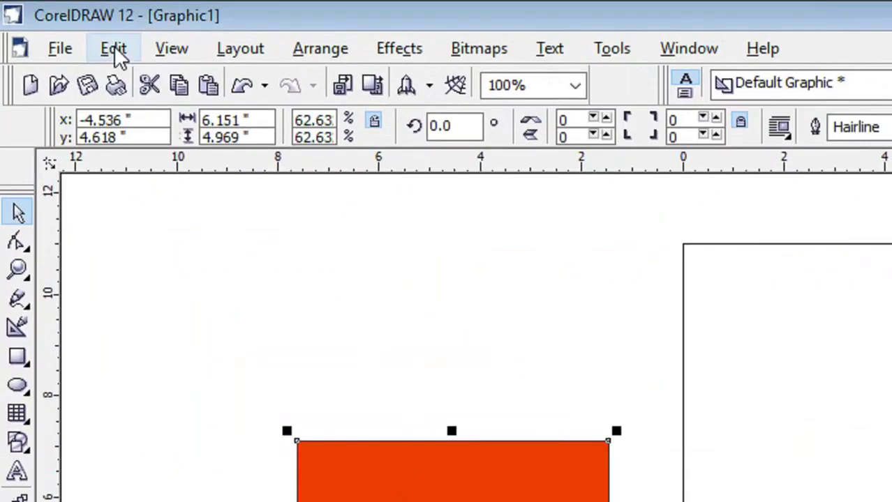
- Duplicate the red rectangle, and duplicate the resulting copy once more
click(57, 23)
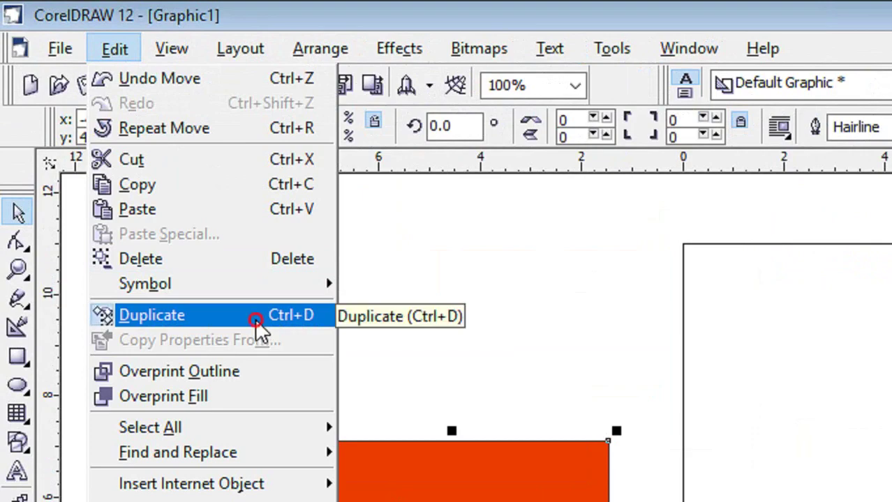
click(254, 315)
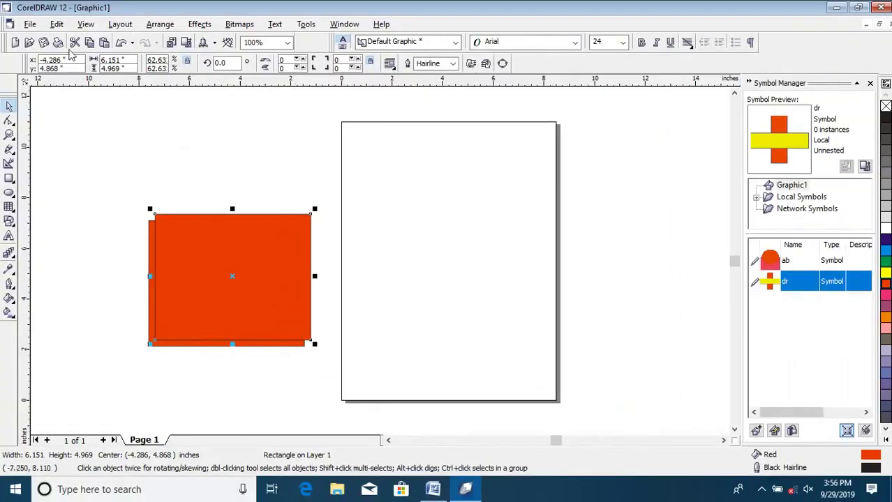
click(58, 24)
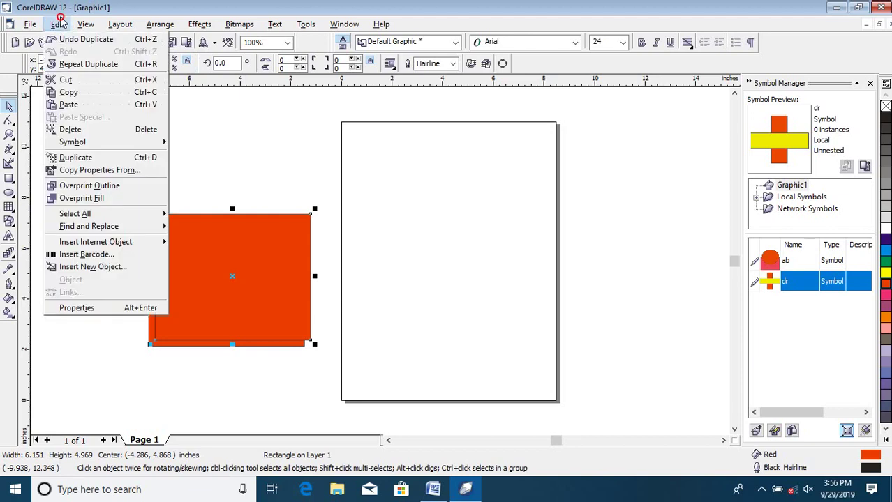
click(103, 159)
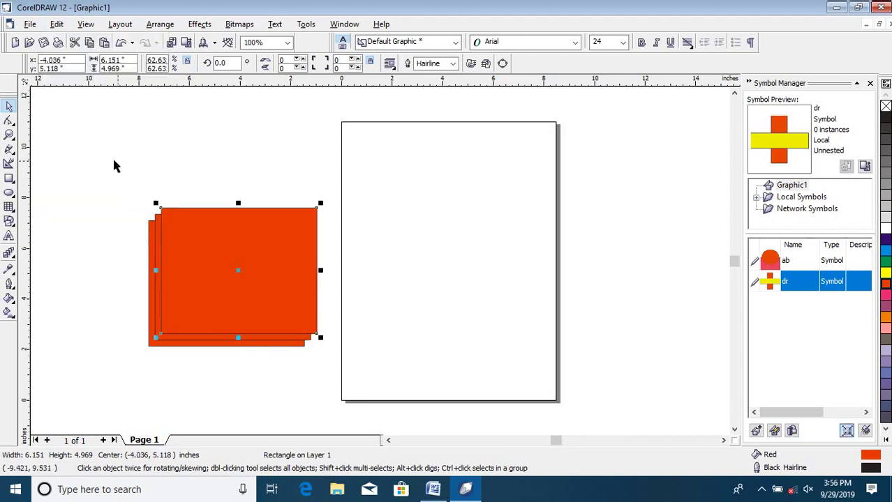
click(446, 311)
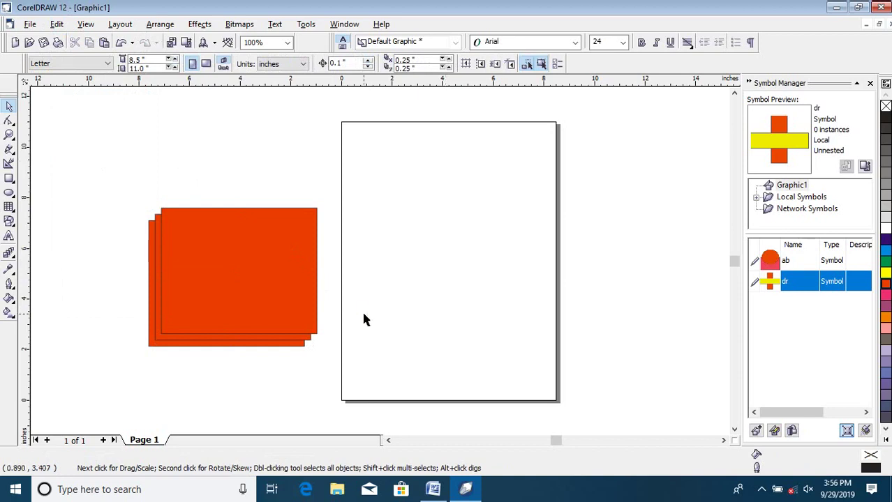
click(264, 294)
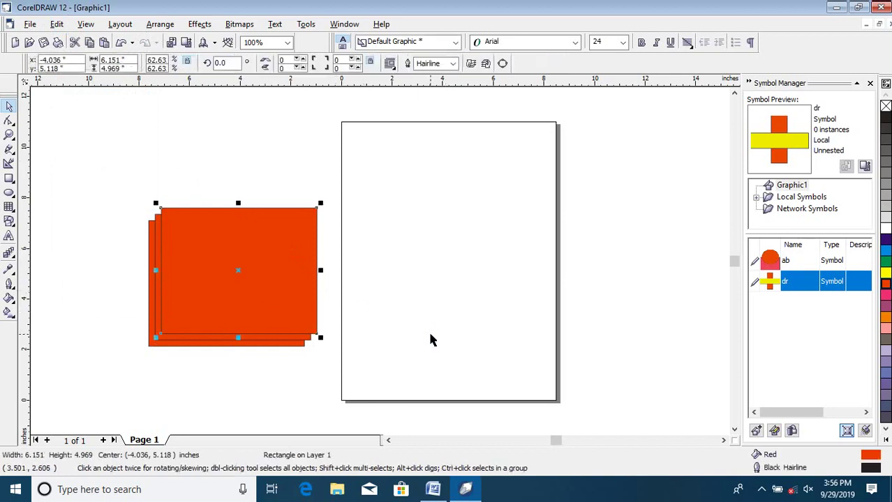
click(389, 345)
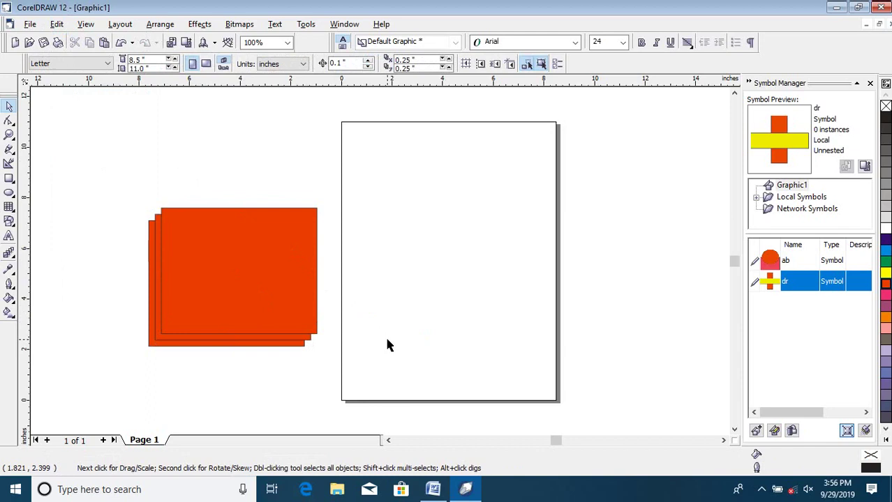
click(54, 25)
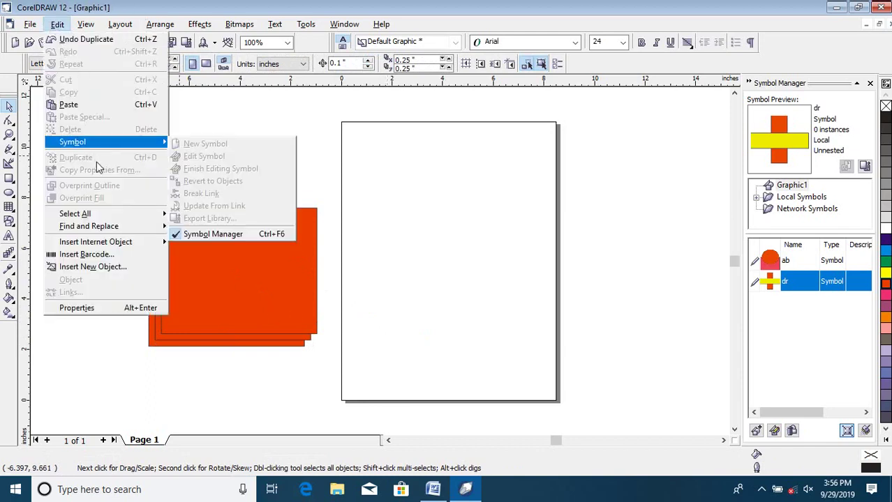
click(234, 300)
- Duplicate the topmost rectangle eleven more times to extend the diagonal stack of copies
click(208, 245)
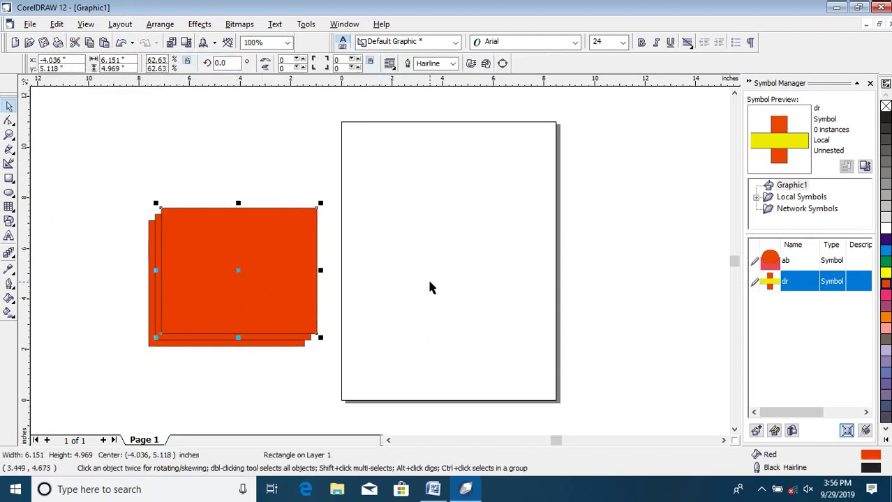
key(ctrl+d)
key(ctrl+d)
key(ctrl+d)
key(ctrl+d)
key(ctrl+d)
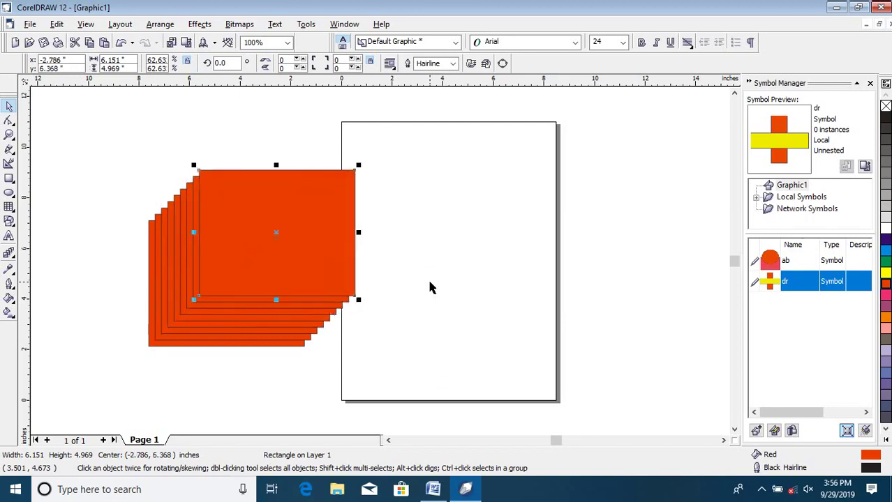
key(ctrl+d)
key(ctrl+d)
key(ctrl+d)
key(ctrl+d)
key(ctrl+d)
key(ctrl+d)
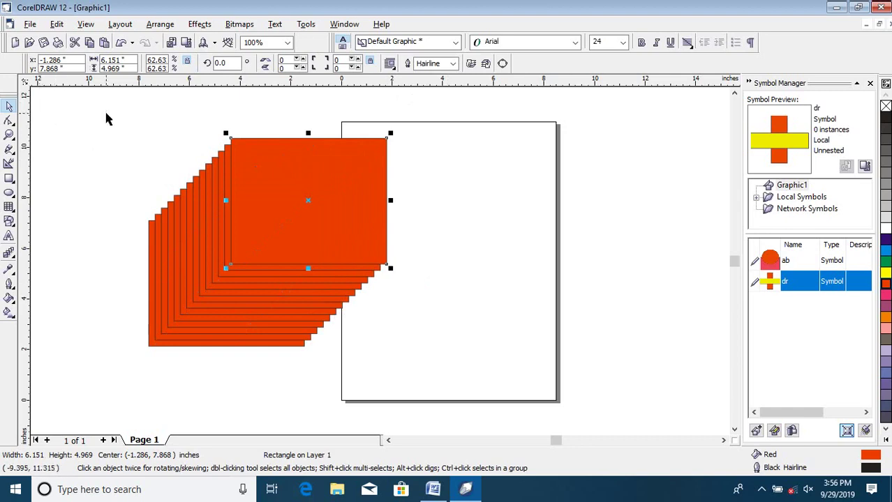
- Move the four topmost duplicates off the stack, spreading three over the page and one below the stack
drag(285, 196, 481, 266)
drag(310, 229, 320, 356)
drag(321, 199, 494, 159)
drag(311, 171, 484, 332)
- Delete the rectangles remaining in the diagonal stack except for one
click(58, 24)
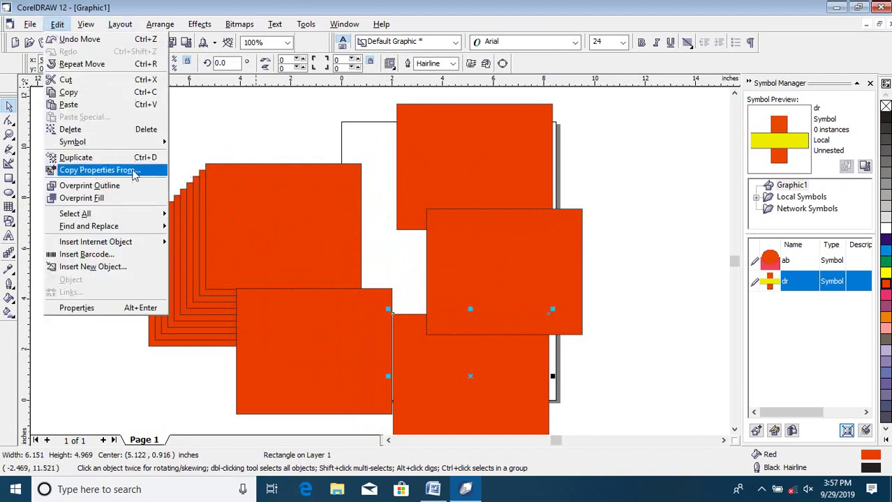
click(289, 205)
click(289, 205)
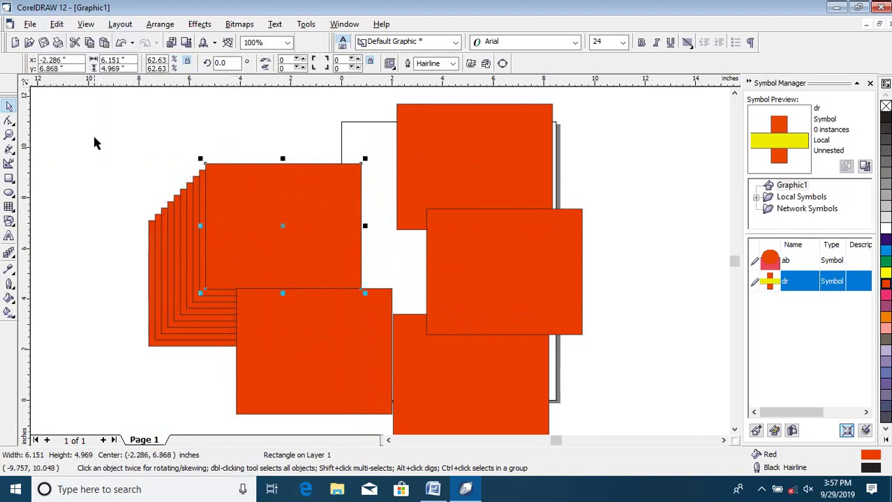
drag(90, 132, 342, 363)
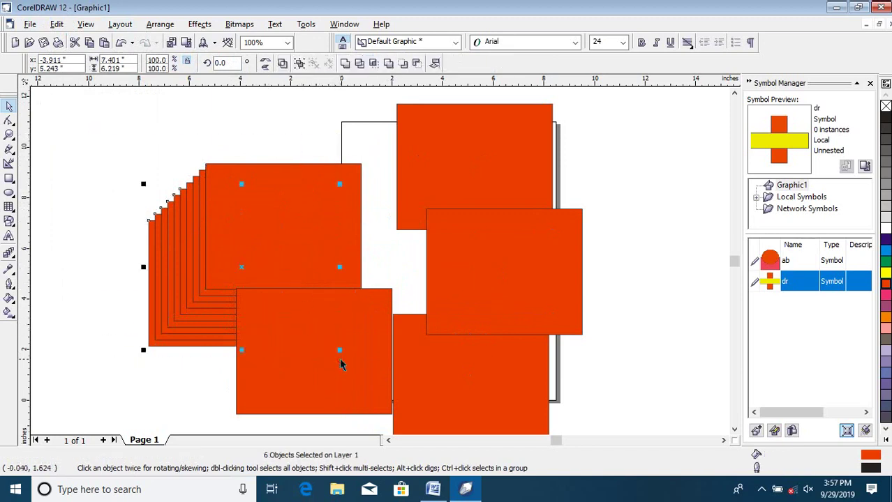
key(Delete)
click(303, 246)
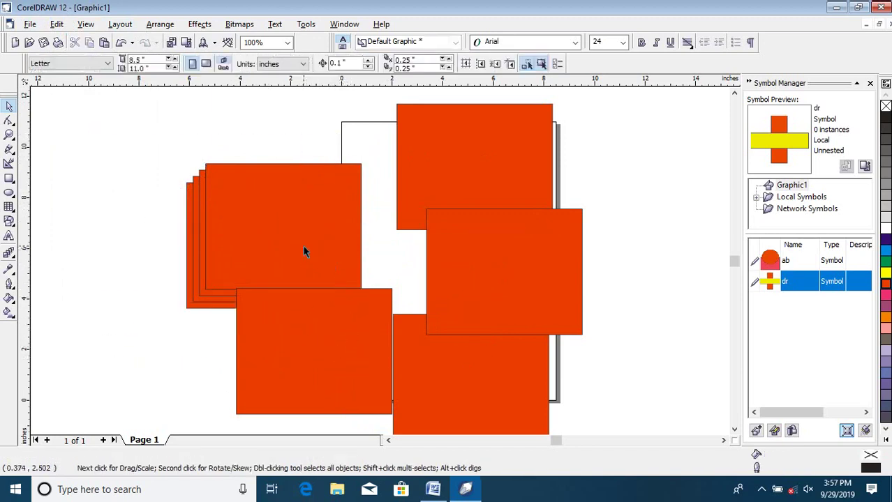
key(Delete)
click(281, 212)
key(Delete)
click(272, 219)
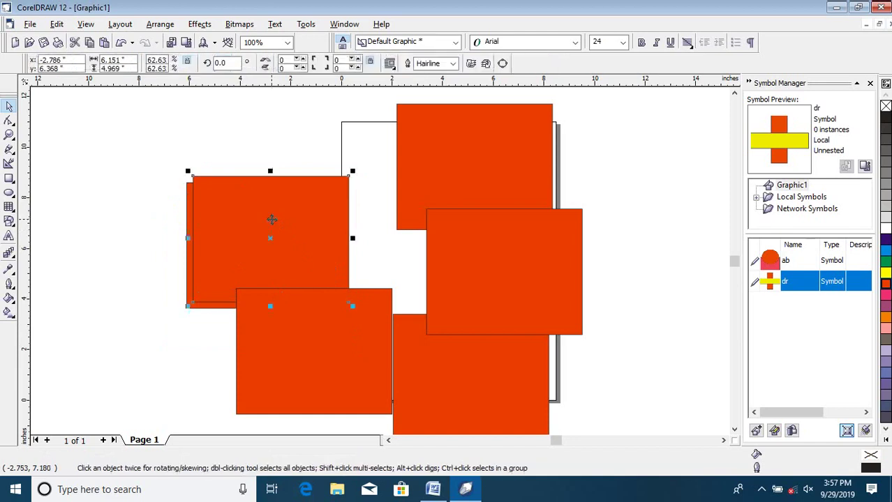
key(Delete)
- Spread out the remaining rectangles, placing one at the upper left of the page, one at the page's right edge and adjusting two others
drag(263, 218, 141, 154)
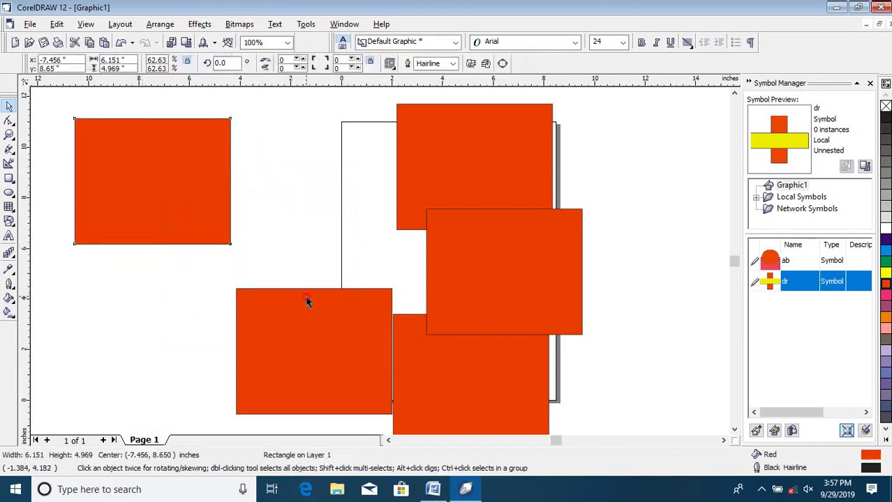
drag(305, 300, 282, 277)
drag(457, 253, 580, 243)
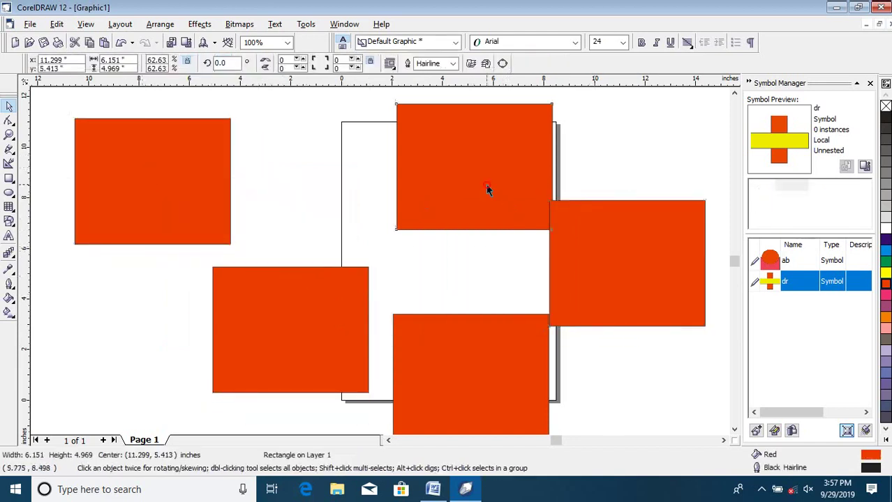
drag(487, 189, 473, 188)
- Fill the rectangle at the page's top with yellow and the one at its right edge with light purple, and select the bottom rectangle
click(886, 274)
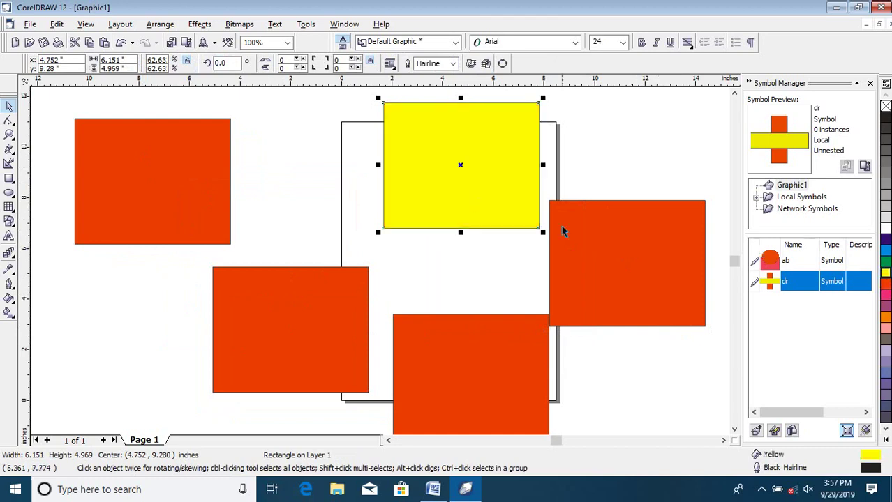
click(562, 230)
click(887, 351)
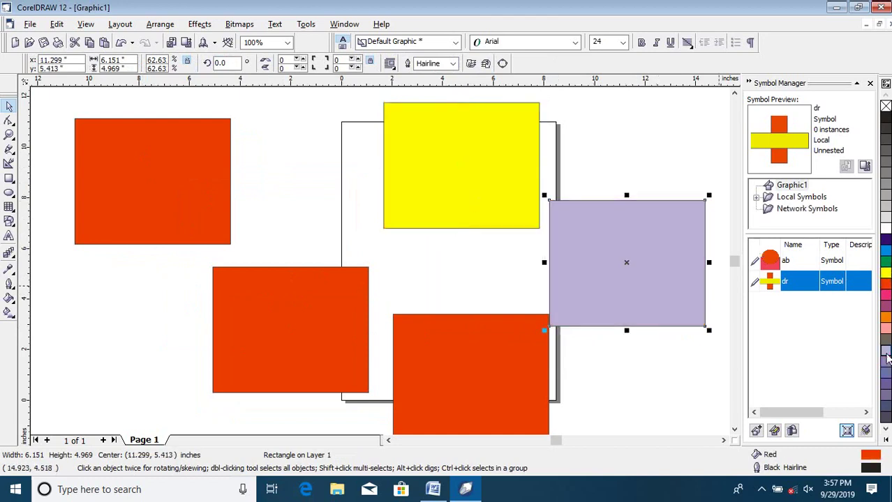
click(510, 367)
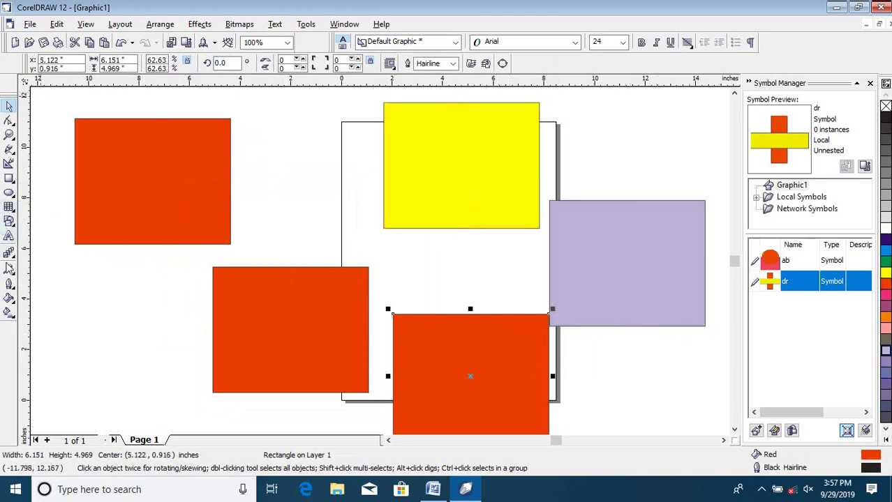
- Start a two-color pattern fill for the bottom rectangle and choose the maple leaf pattern
click(10, 298)
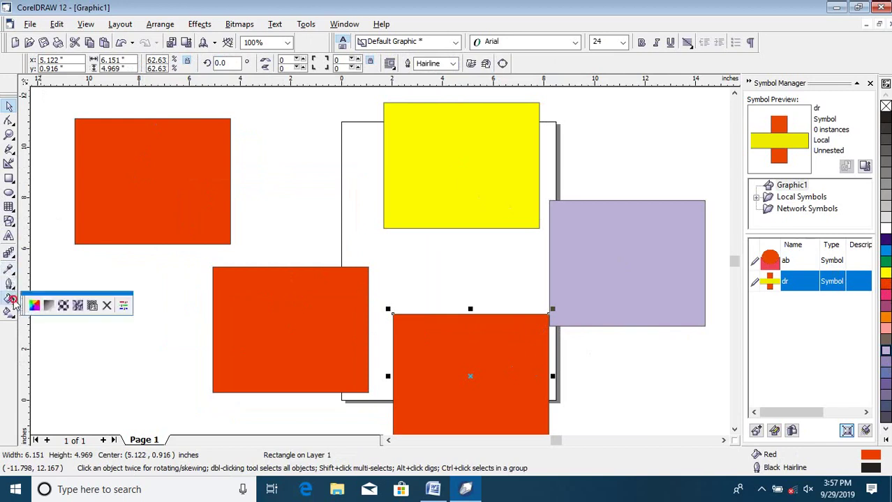
click(70, 310)
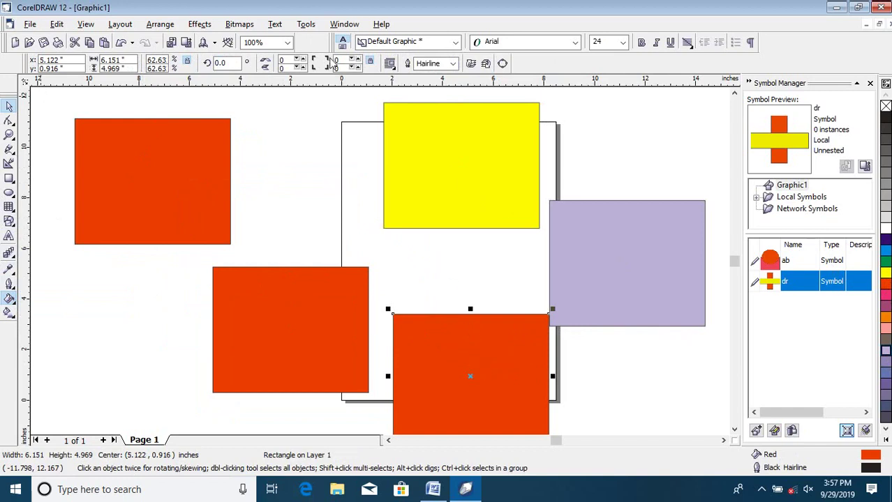
click(460, 159)
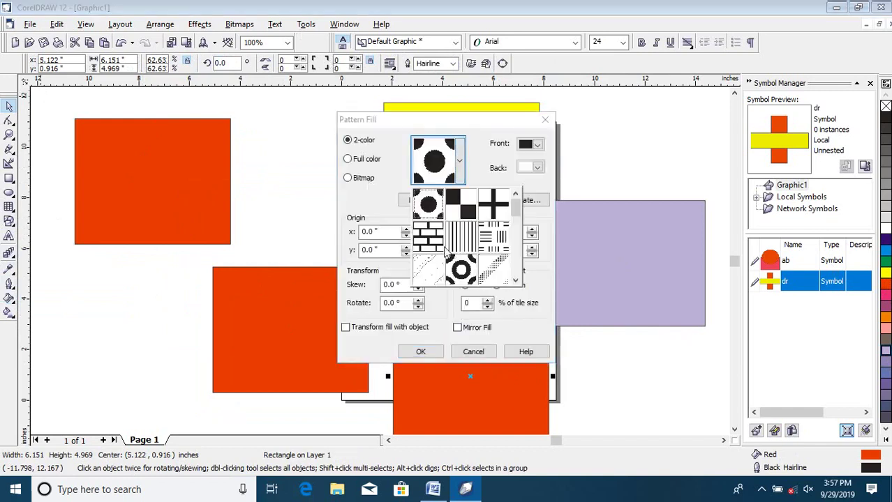
drag(516, 209, 520, 258)
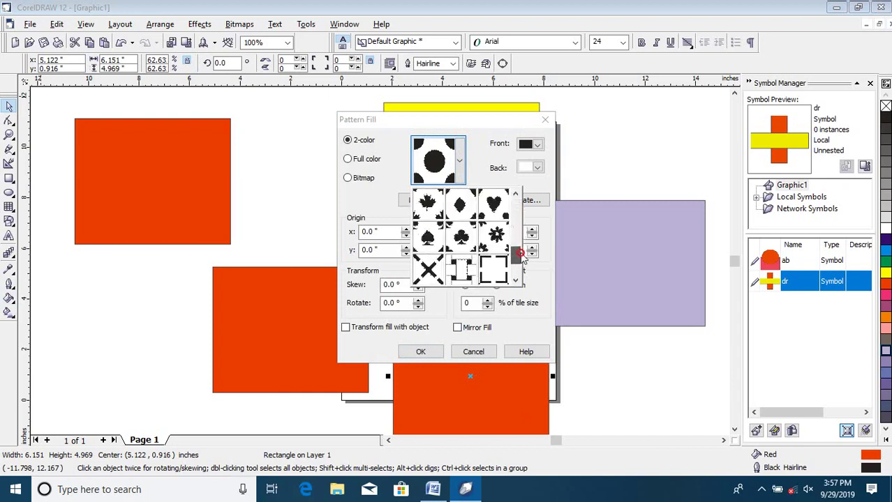
click(427, 204)
- Set the maple leaf pattern's front color to green and back color to light yellow, and apply it to the bottom rectangle
click(535, 145)
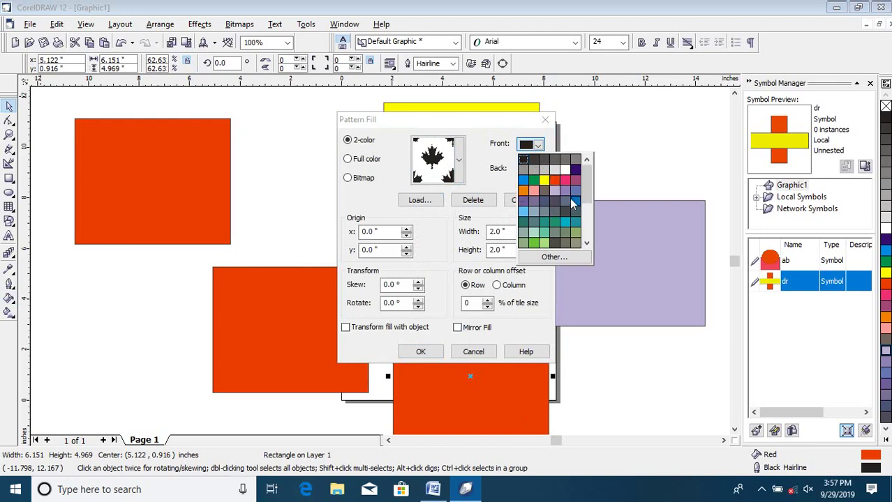
click(536, 239)
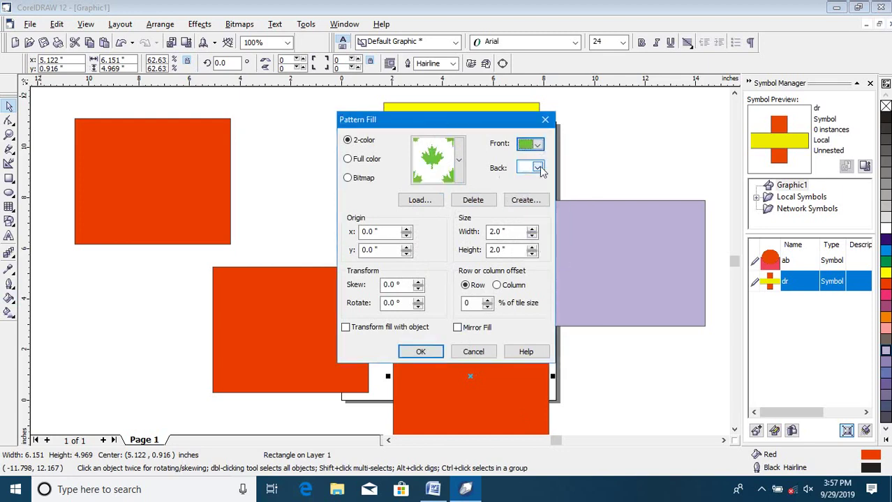
click(537, 168)
click(524, 223)
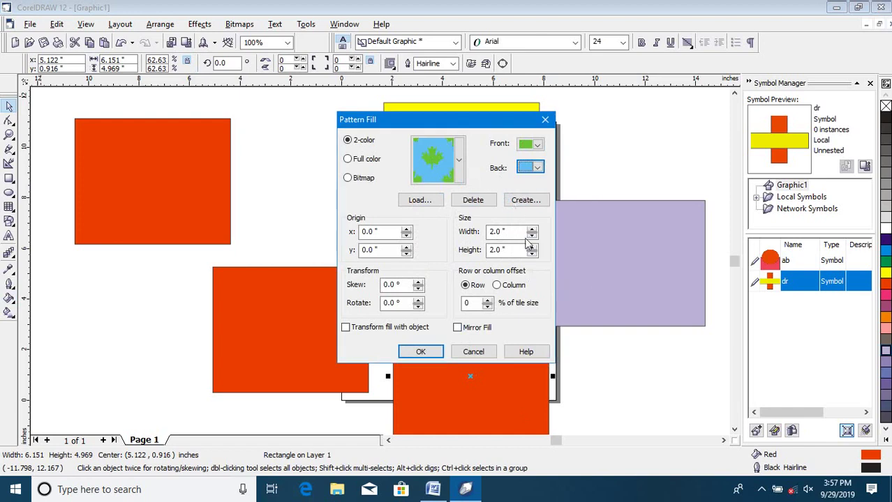
click(537, 168)
click(544, 230)
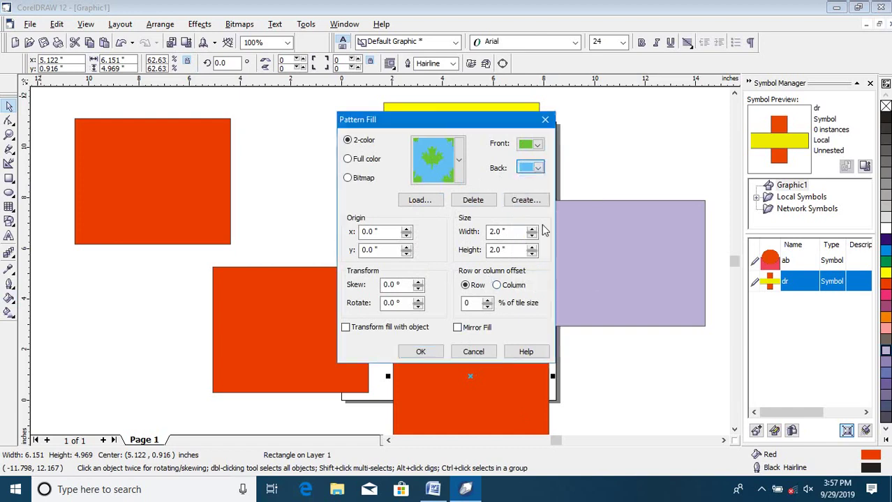
click(420, 352)
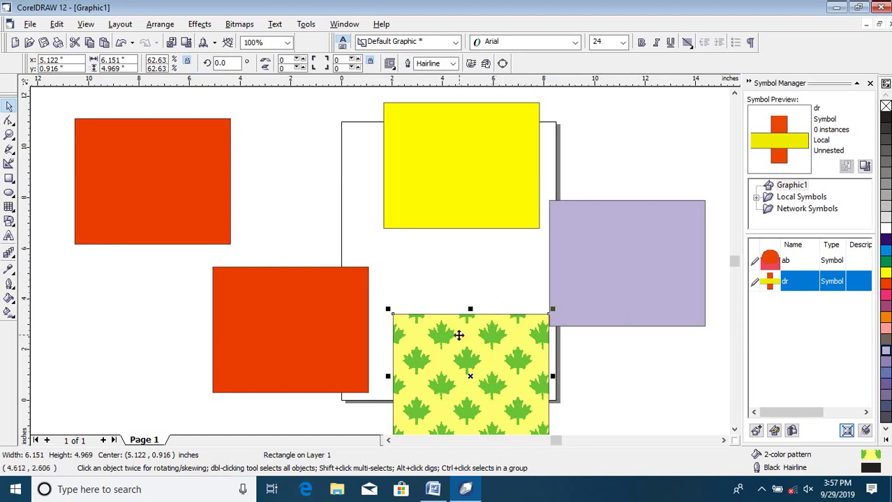
- Copy the outline pen, outline color and fill from the yellow rectangle to the upper-left red rectangle
click(175, 171)
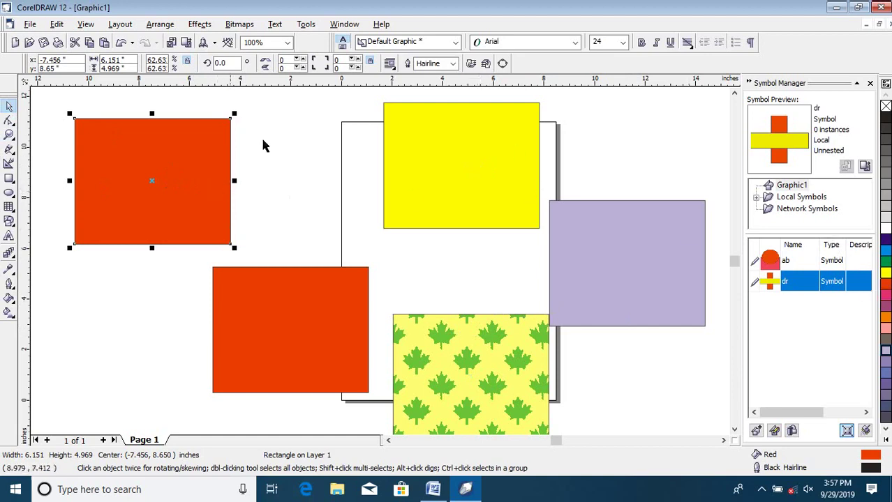
click(57, 24)
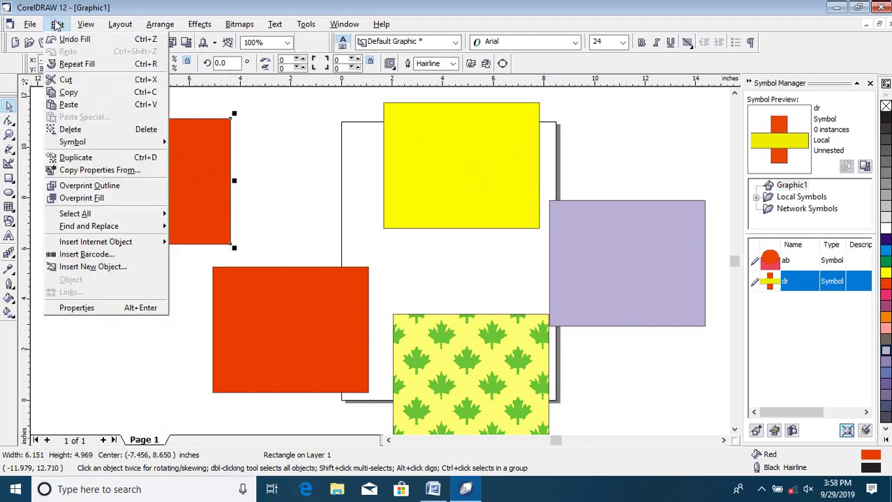
click(88, 170)
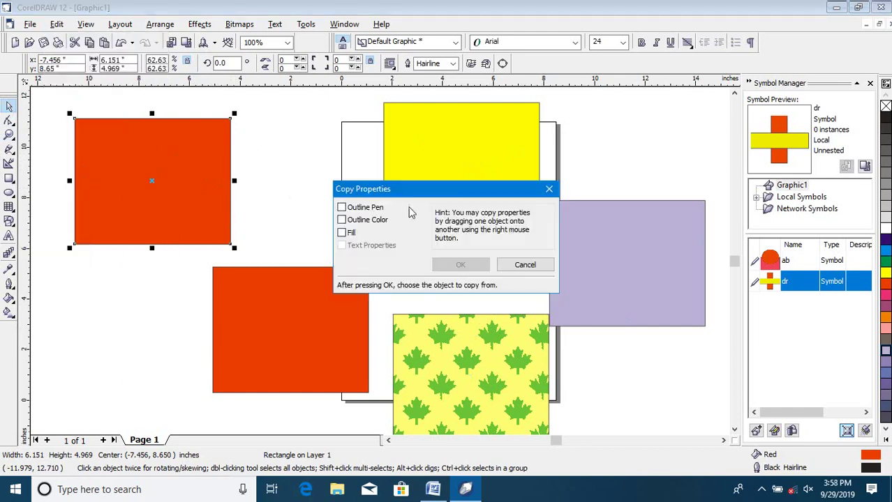
click(351, 208)
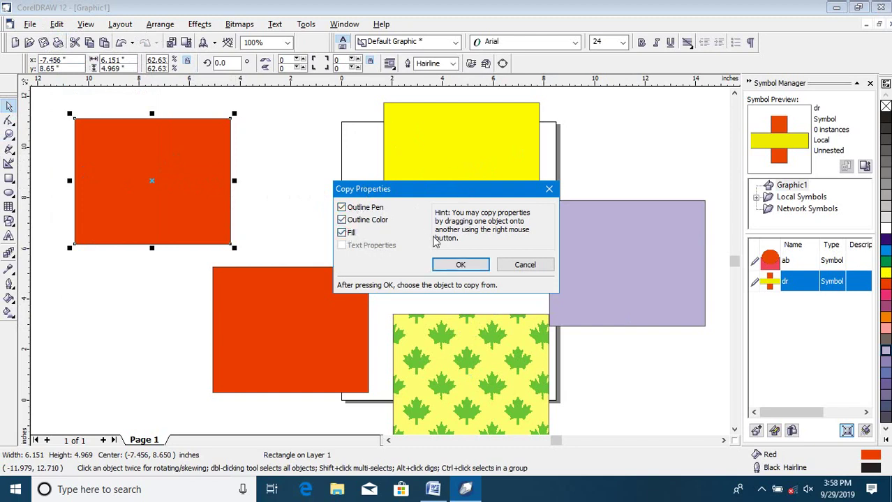
click(460, 265)
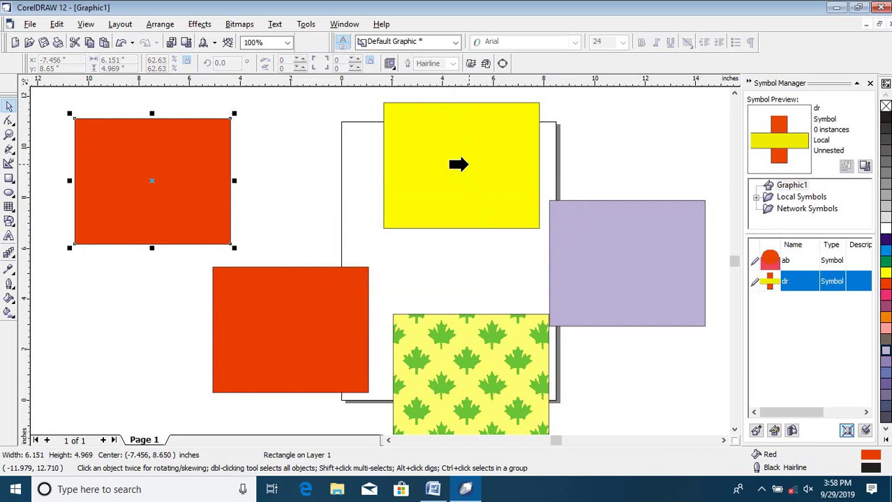
click(462, 164)
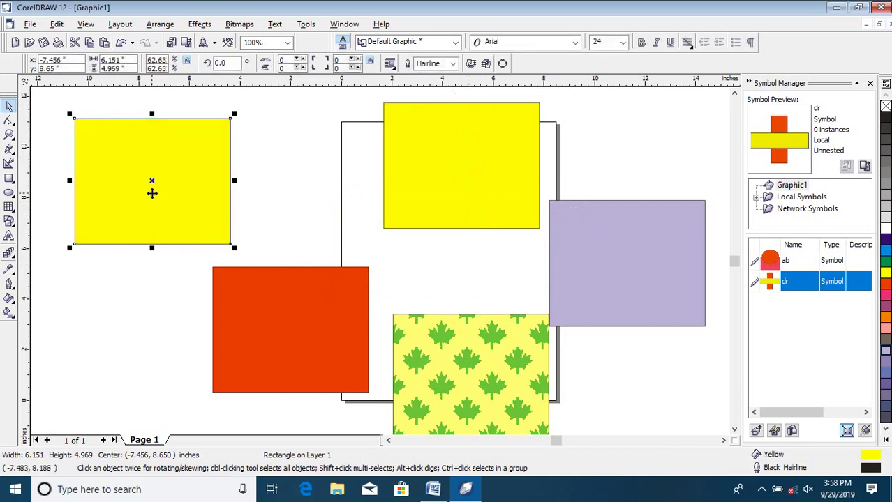
- Copy the outline and fill properties of the light purple rectangle to the upper-left rectangle
click(57, 24)
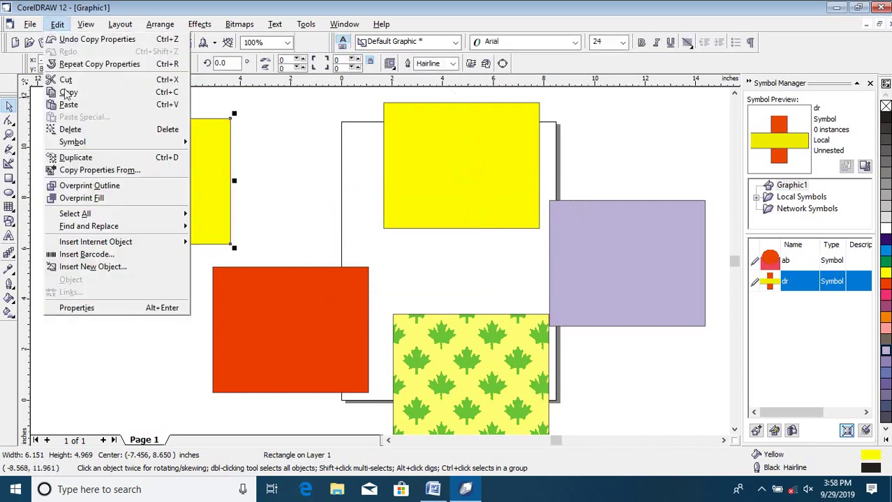
click(96, 171)
click(459, 266)
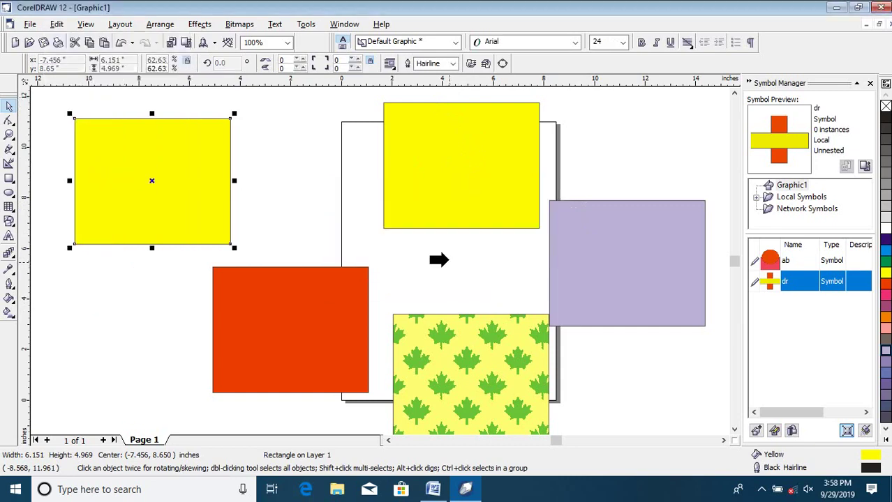
click(623, 246)
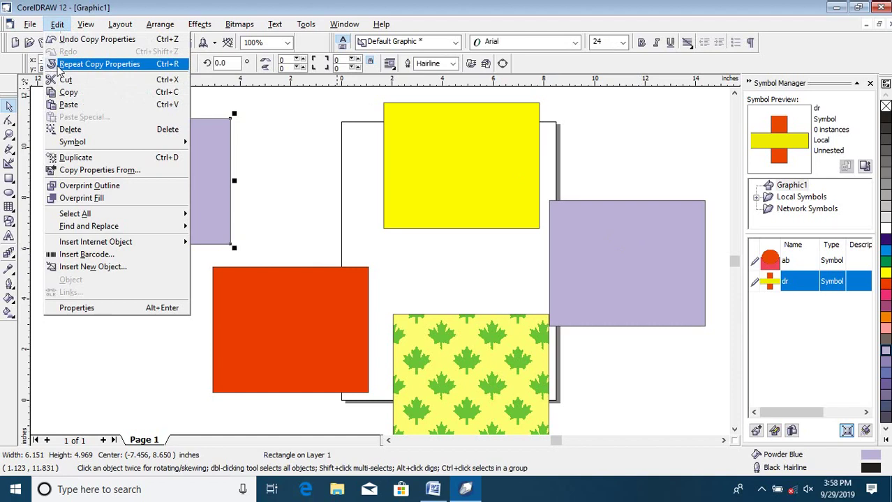
- Copy the maple leaf rectangle's outline and fill properties to the upper-left rectangle
click(96, 170)
click(459, 265)
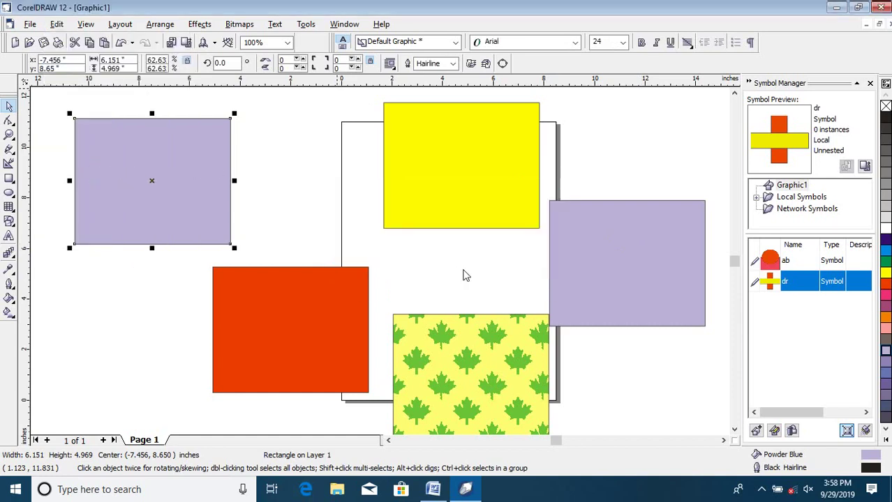
click(474, 381)
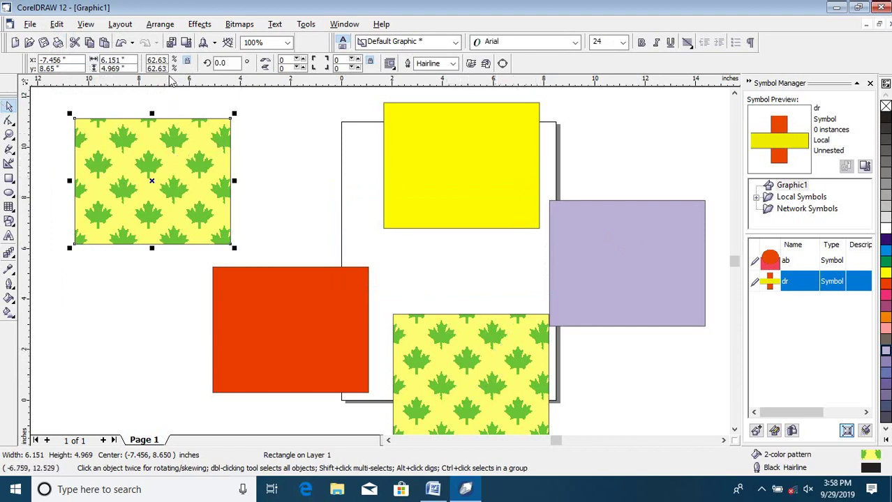
- Delete the upper-left rectangle with the copied maple leaf pattern
click(56, 24)
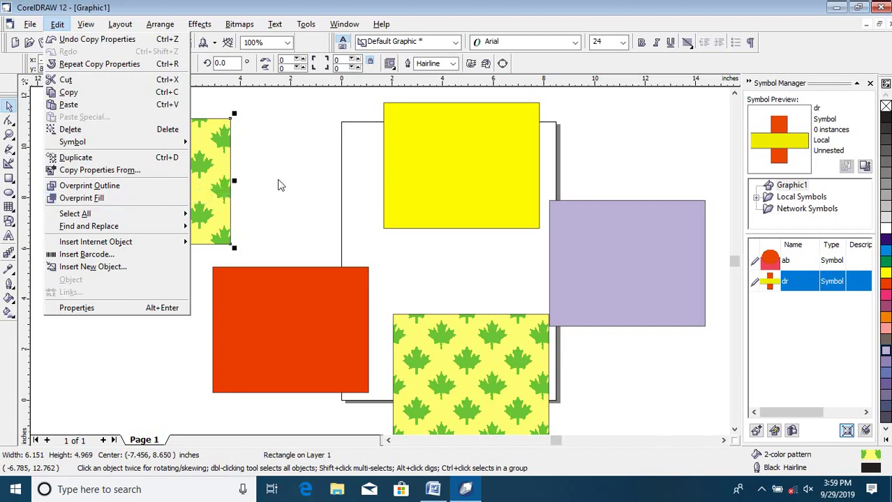
click(213, 176)
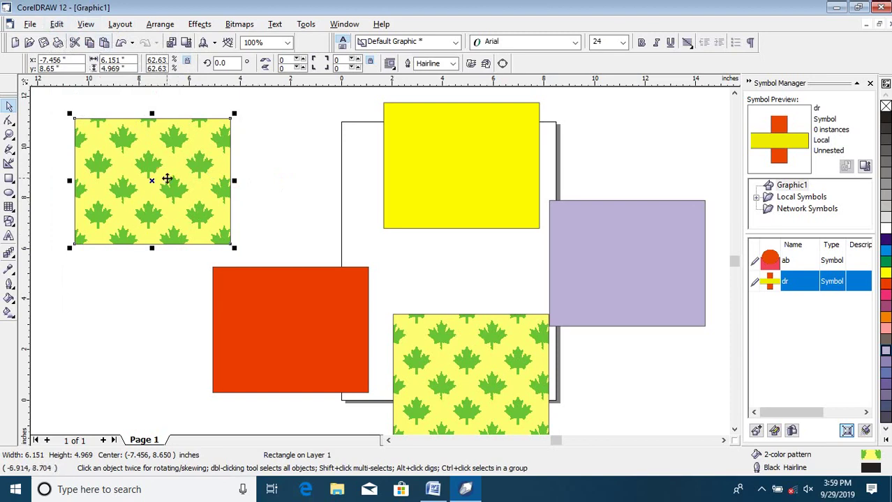
click(176, 175)
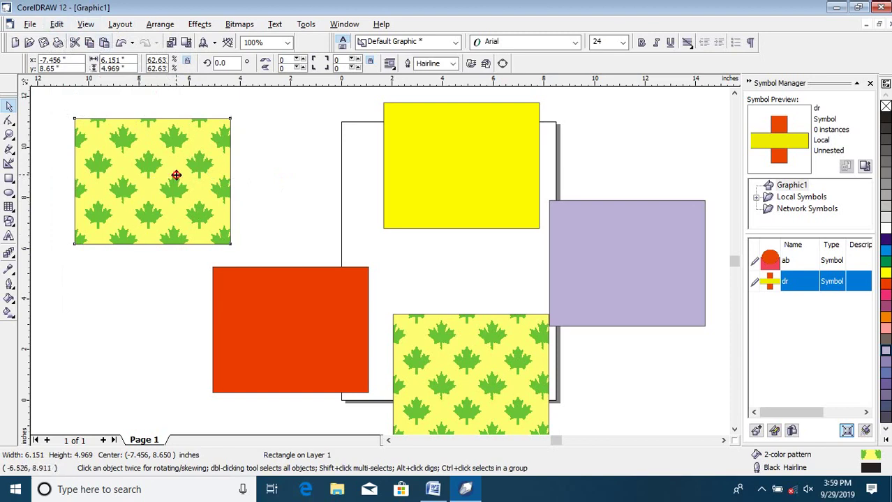
click(176, 179)
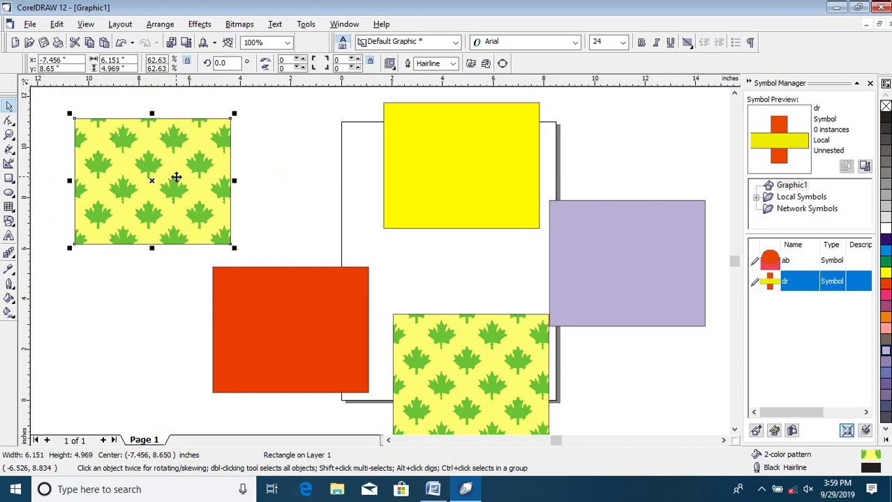
key(Delete)
- Move the red rectangle into the free upper-left area and delete the maple leaf rectangle at the page's bottom
click(284, 358)
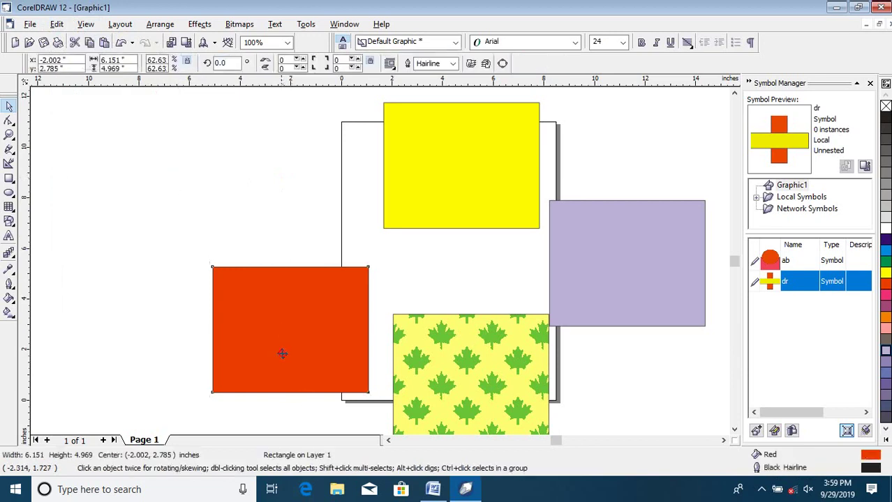
drag(282, 354, 181, 232)
click(498, 363)
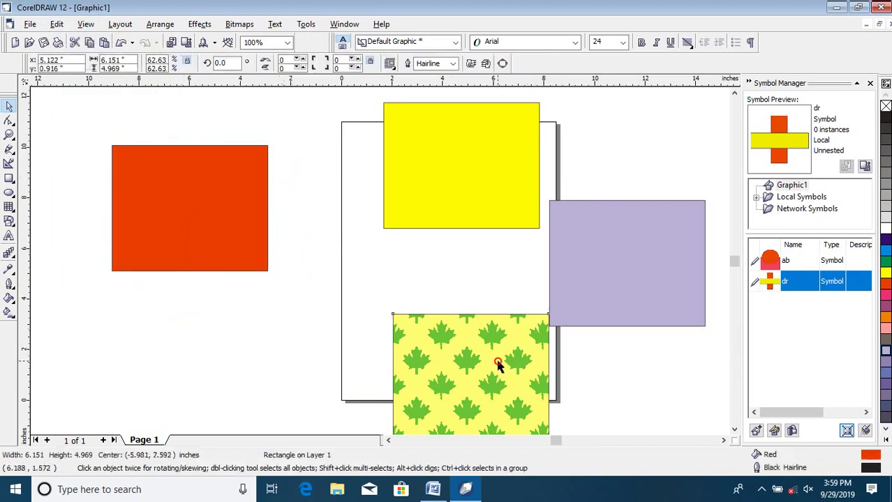
scroll(498, 363, down, 2)
key(Delete)
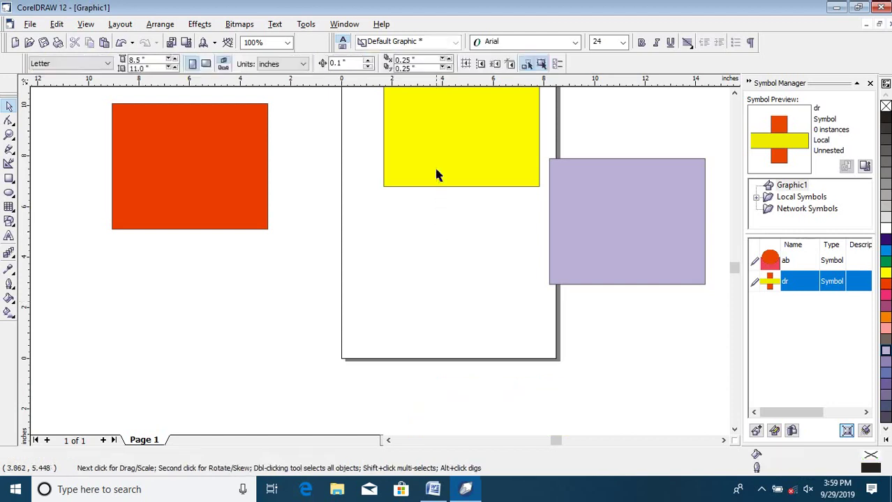
- Place the yellow rectangle beside the red one and narrow both so they stand side by side
drag(436, 175, 328, 191)
click(237, 166)
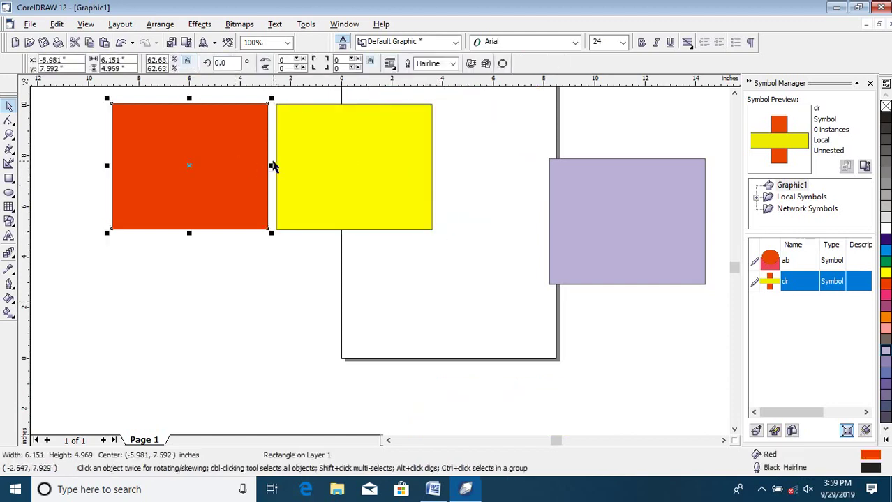
drag(272, 165, 194, 166)
click(313, 173)
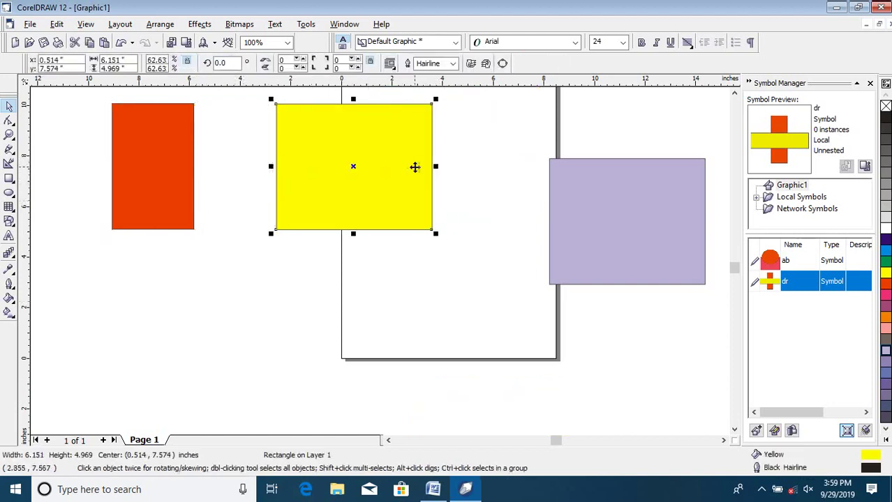
drag(435, 166, 253, 156)
- Move the light purple rectangle beside the red and yellow ones, over the yellow one's edge, and narrow it to about 2.67 inches wide
click(591, 210)
drag(591, 210, 304, 157)
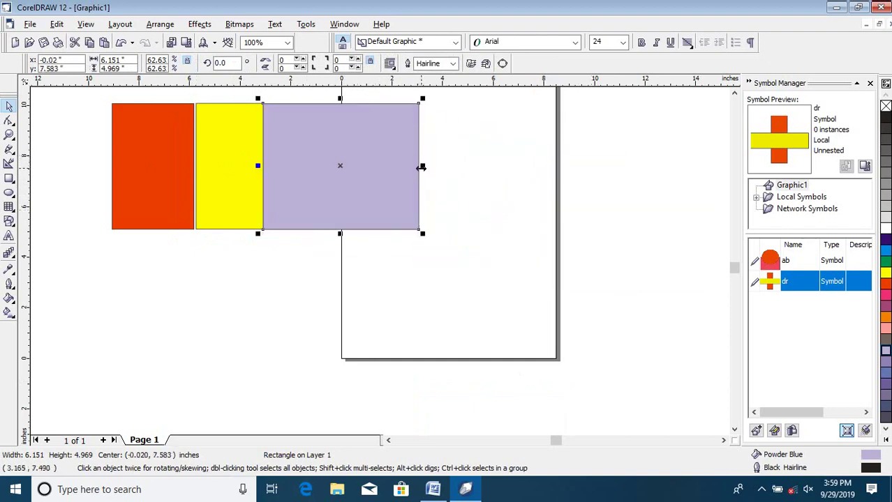
drag(419, 165, 277, 157)
click(423, 228)
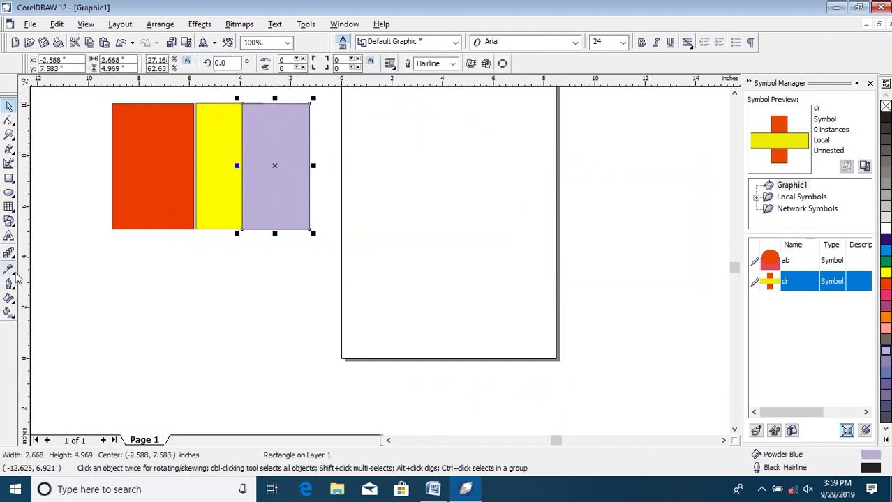
- Apply a Uniform transparency of 50 to the light purple rectangle and move it flush against the yellow rectangle's edge
click(9, 269)
click(12, 288)
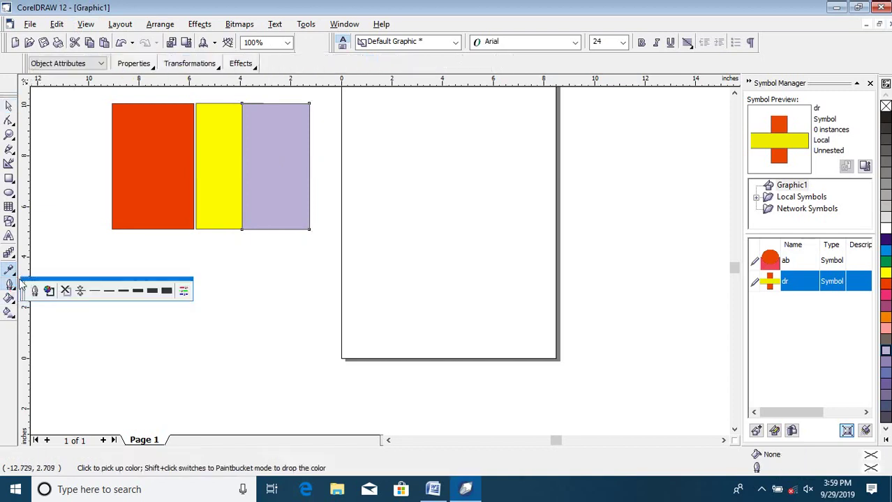
click(11, 255)
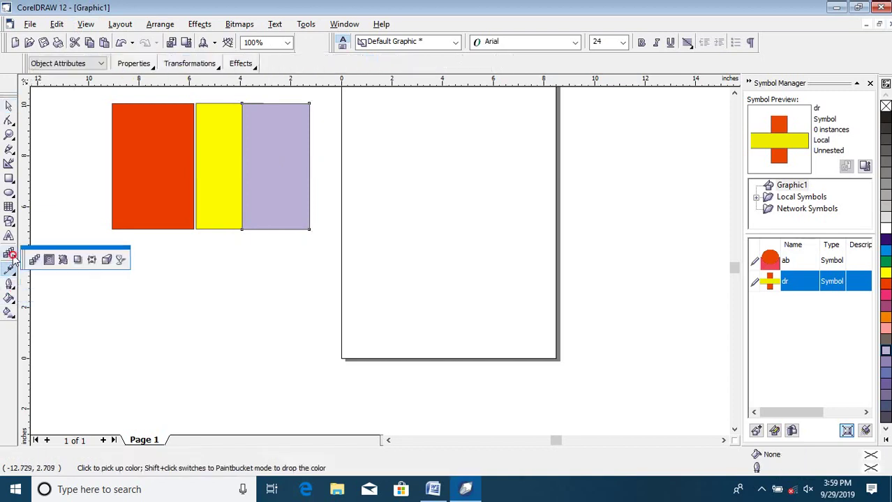
click(117, 261)
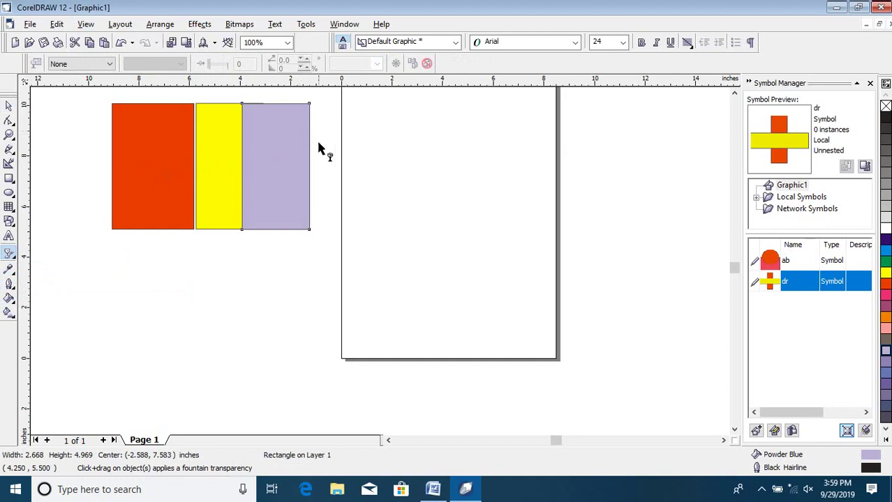
click(109, 64)
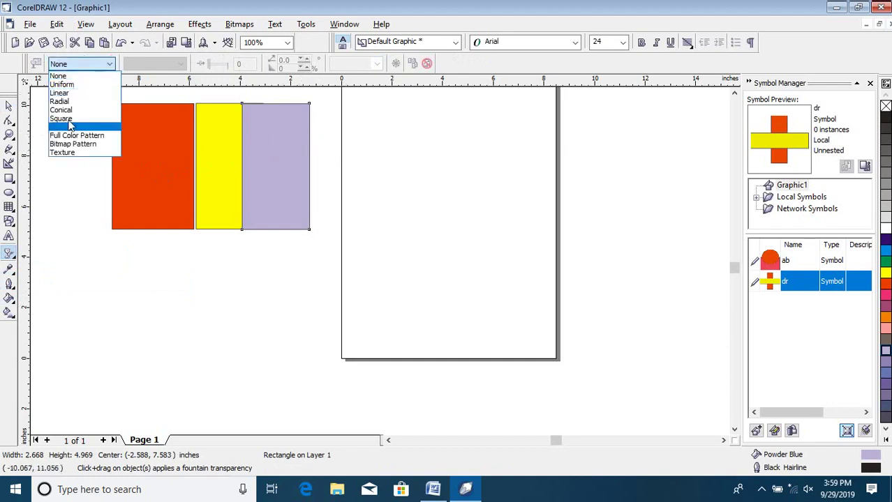
click(62, 85)
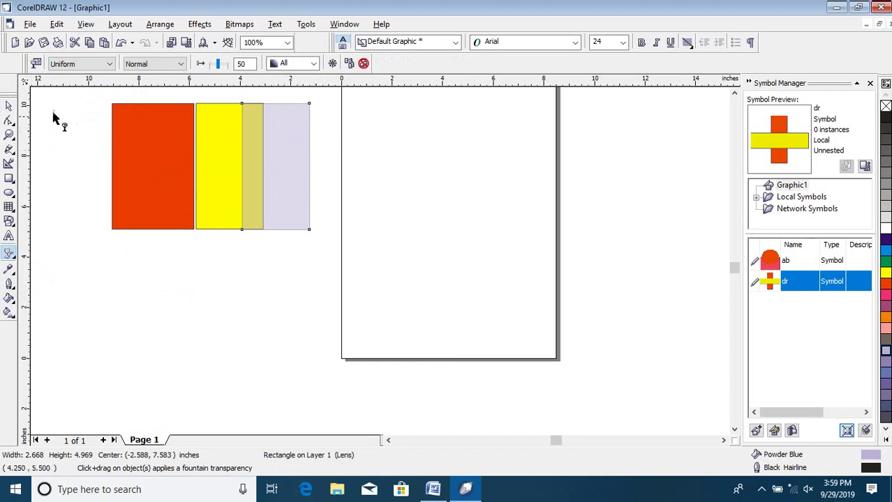
click(10, 105)
drag(268, 164, 299, 166)
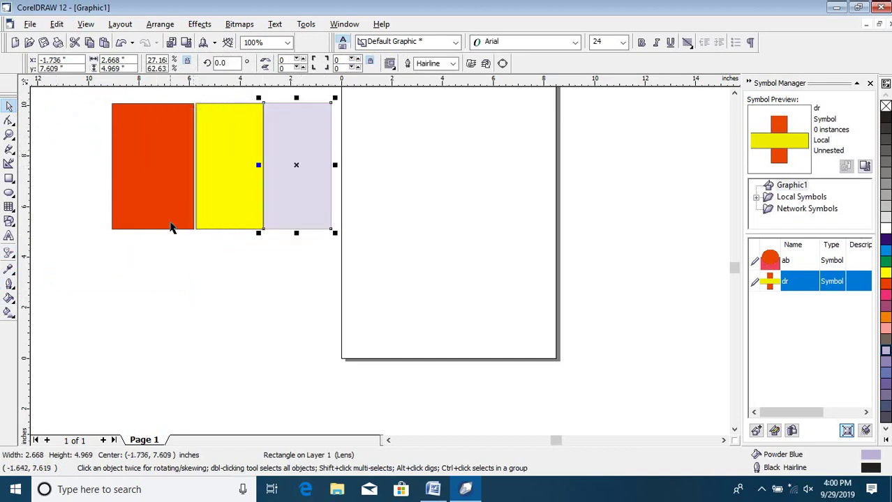
- Add the artistic text "Ddfsdfsdf" below the rectangles, enlarge it to about 119 points and fill it green
click(190, 281)
key(F8)
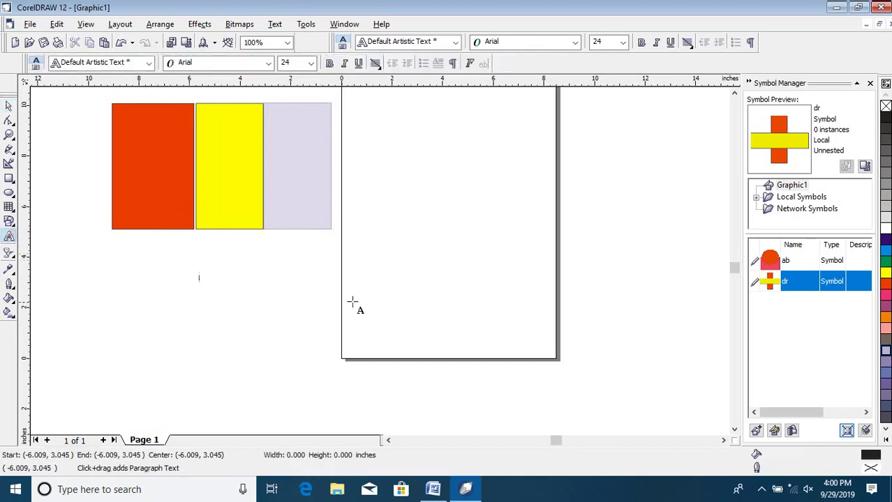
text(ddfsdfsdf)
drag(228, 283, 31, 120)
drag(360, 307, 371, 310)
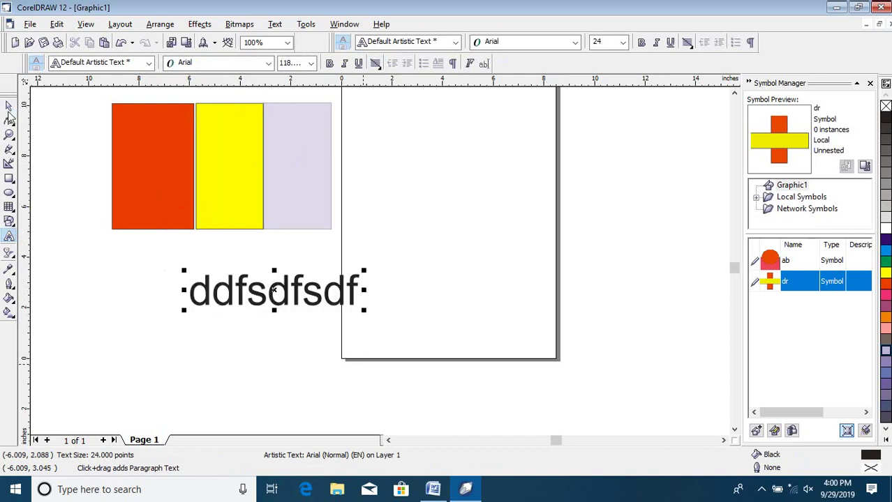
click(9, 105)
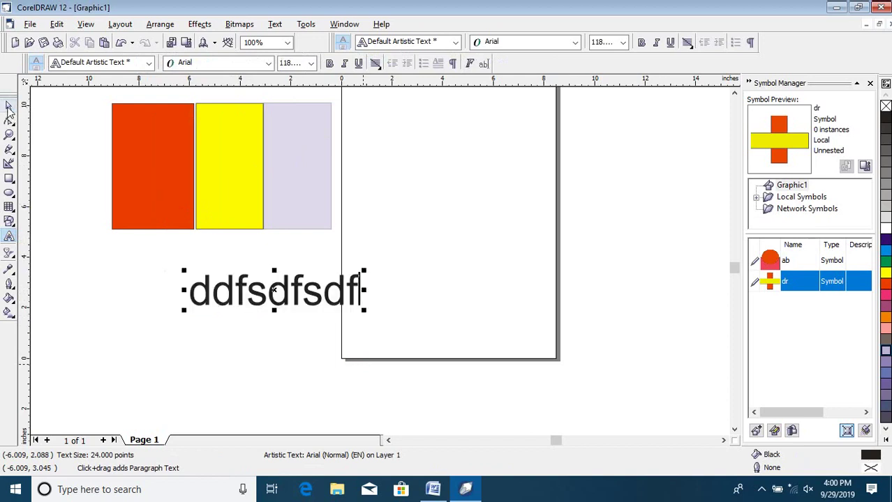
click(884, 265)
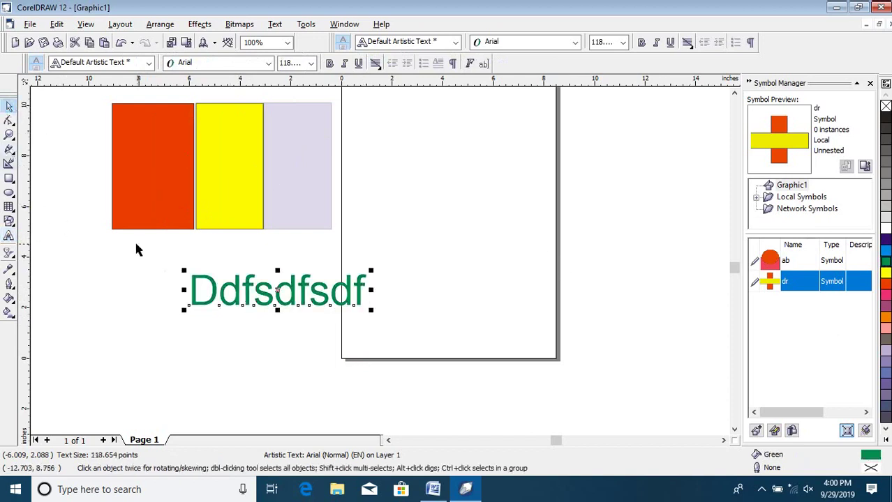
- Apply a Uniform transparency of 50 to the green text
click(9, 252)
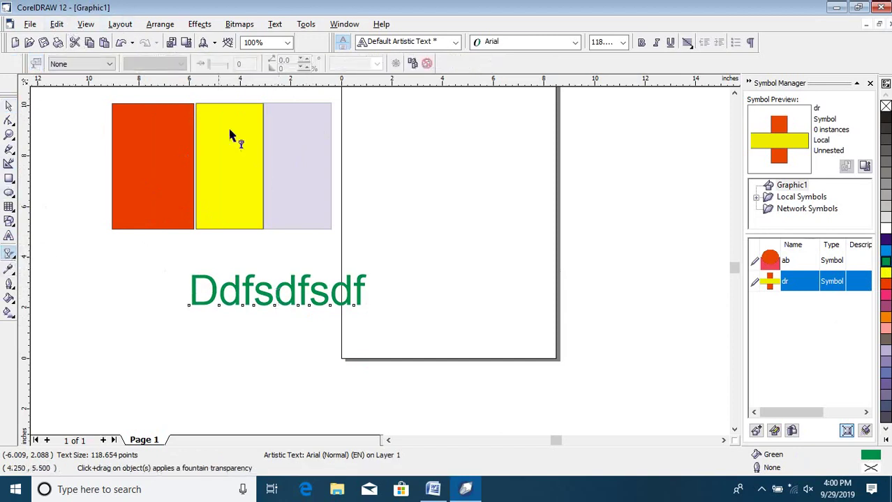
click(82, 63)
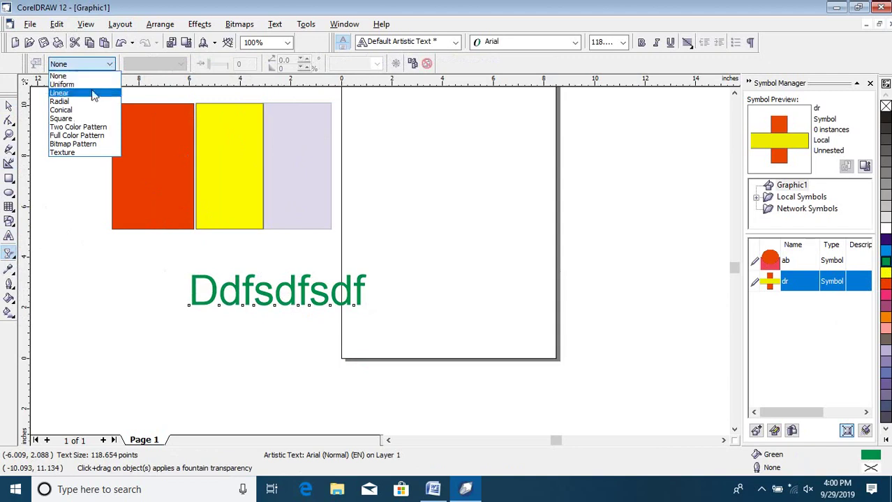
click(61, 83)
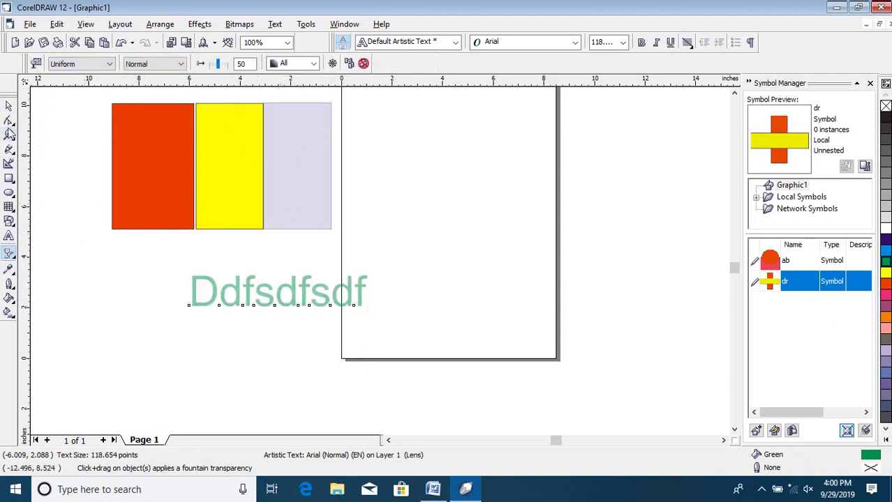
- Place the transparent green text across the middle of the red, yellow and light purple rectangles
click(9, 105)
drag(279, 292, 221, 174)
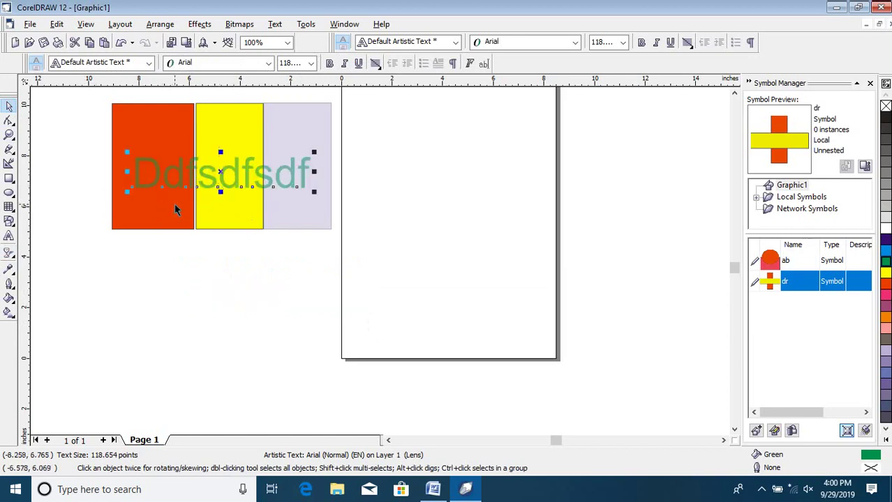
click(176, 178)
key(z)
drag(88, 117, 342, 228)
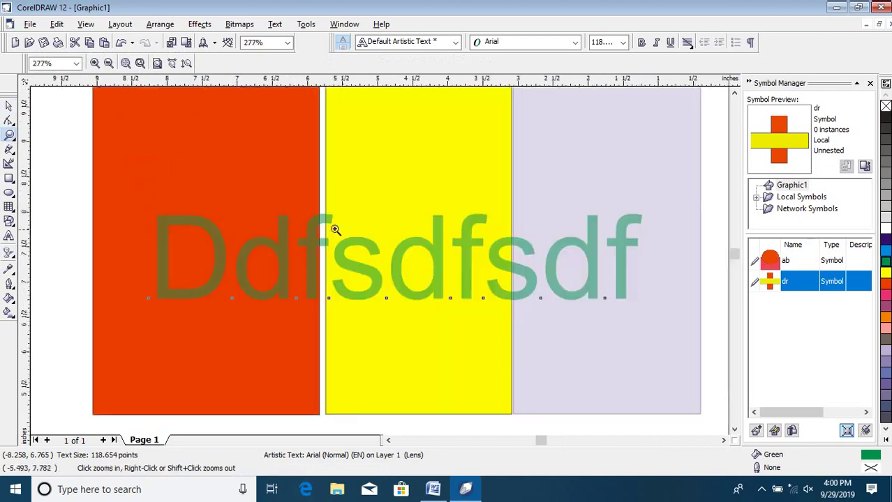
click(9, 106)
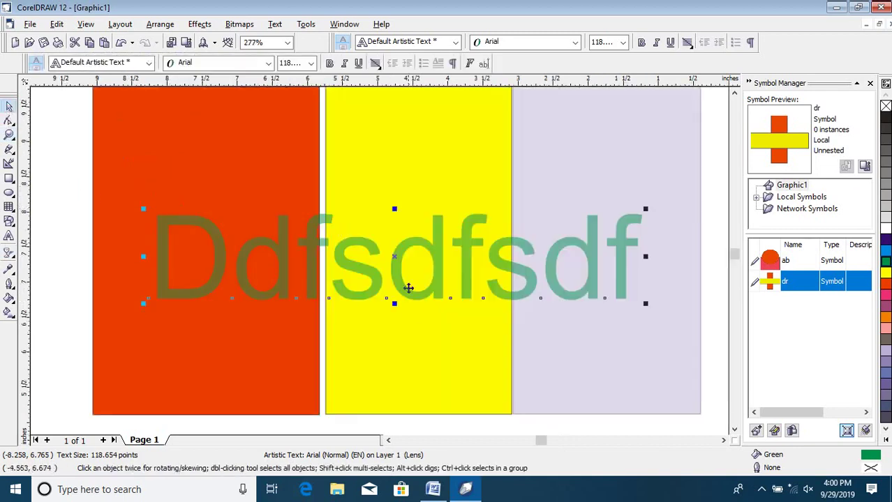
drag(370, 266, 58, 31)
- Look over the Select All options for objects, text, guidelines and nodes
click(56, 26)
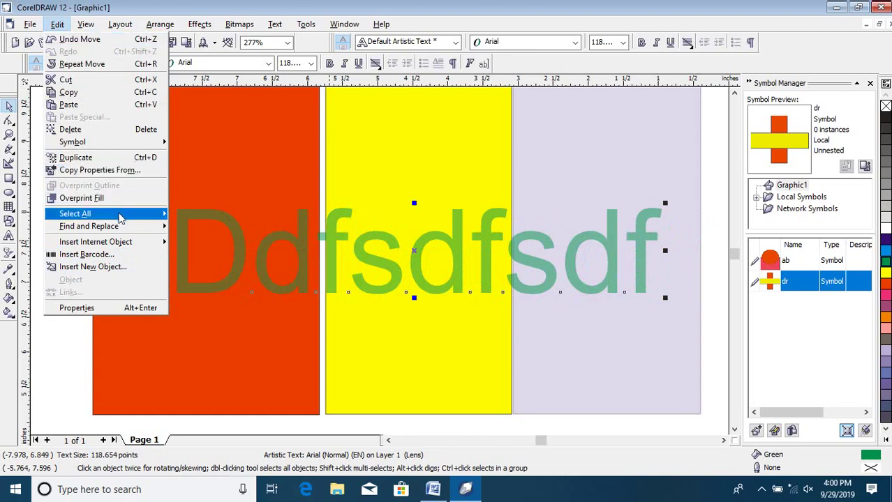
mouse_move(121, 219)
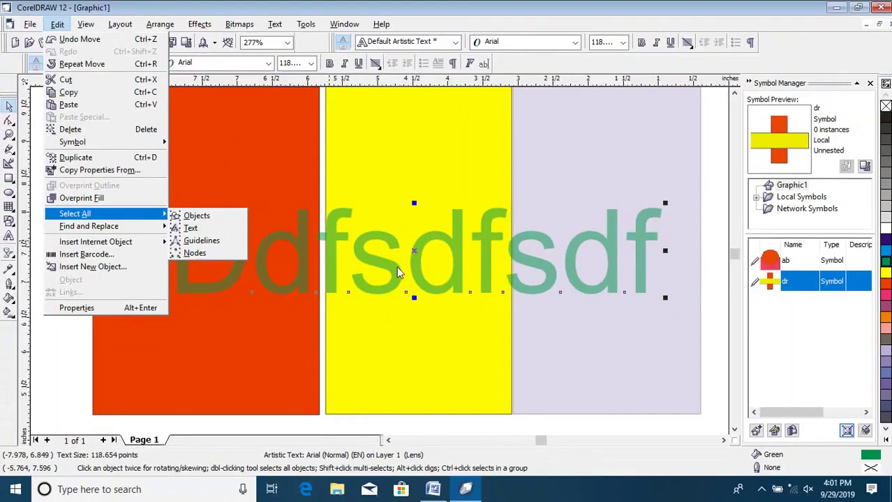
click(572, 383)
right_click(572, 382)
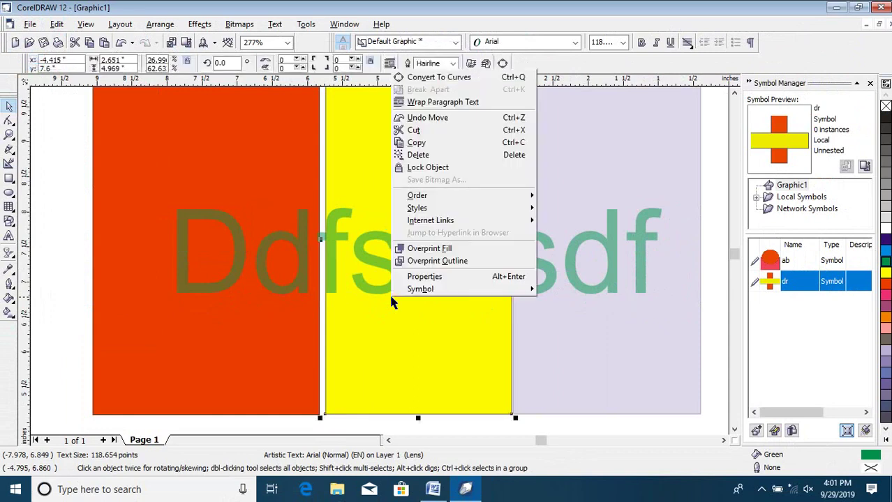
click(398, 312)
- Move the green text off the rectangles onto the upper part of the page
key(z)
right_click(400, 315)
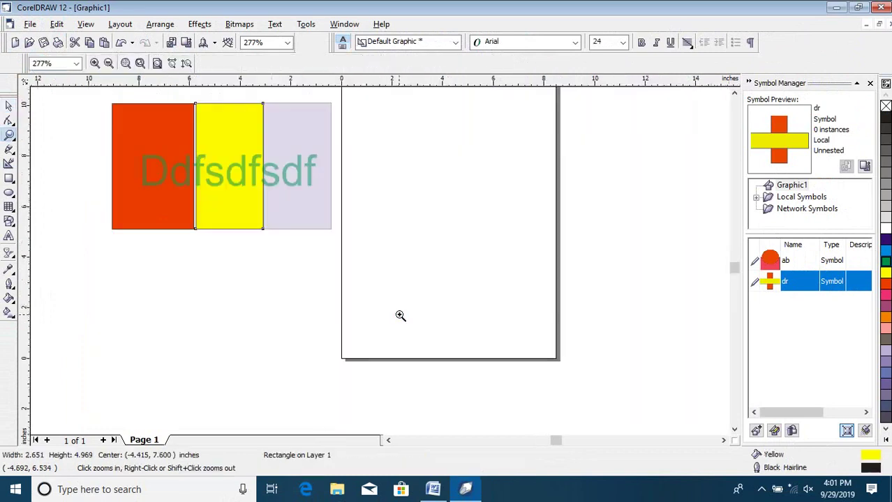
click(734, 93)
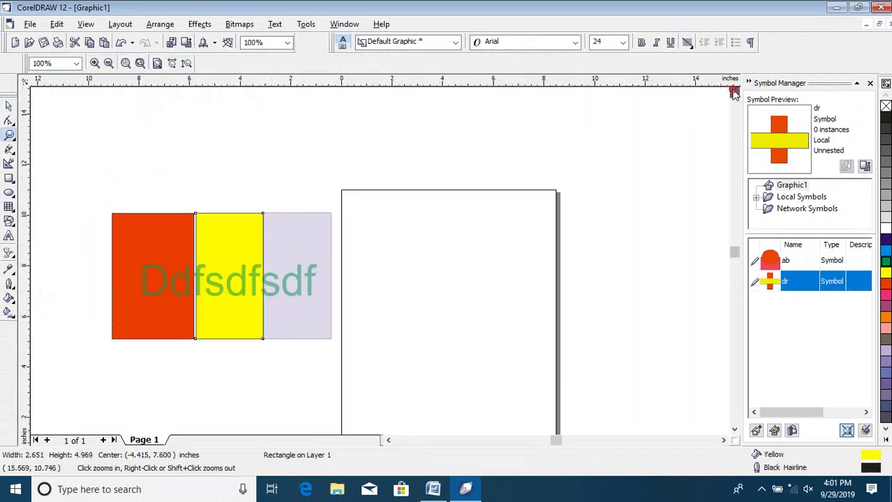
click(9, 105)
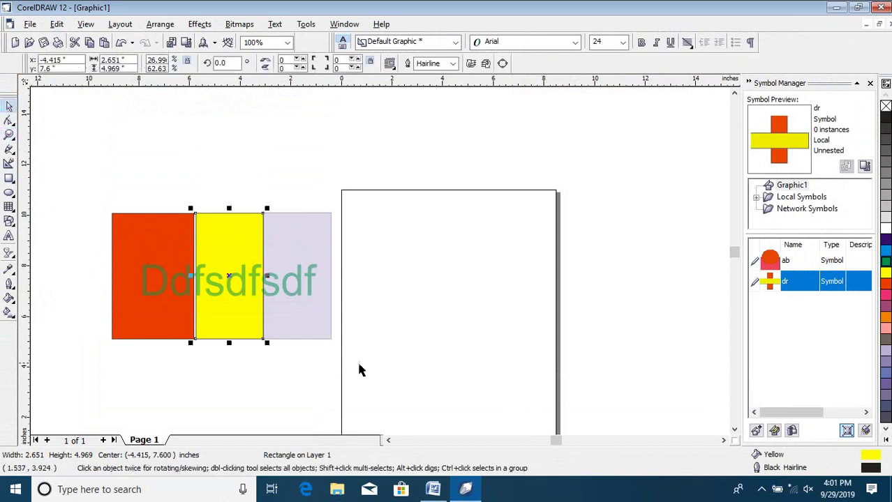
click(255, 289)
drag(235, 280, 472, 230)
- Add four short 24-point filler texts such as "Sdfsdfsdf", three scattered on the page below the green text and one beyond its edge
click(9, 237)
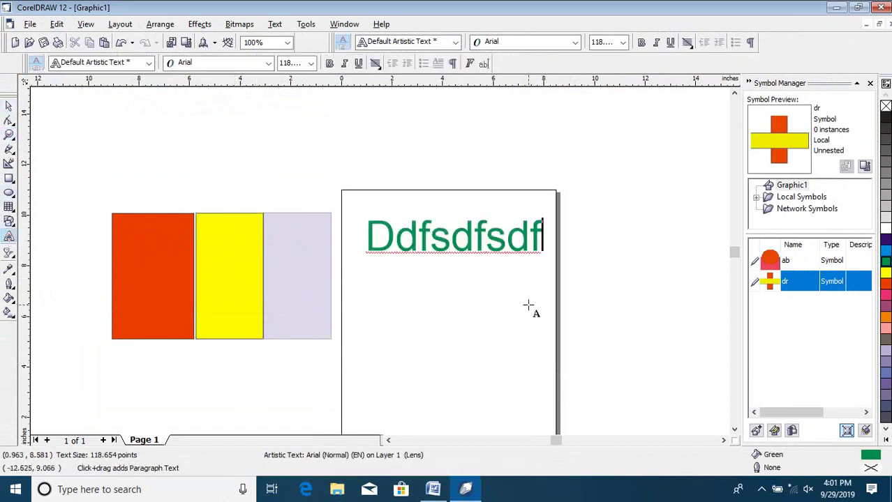
click(449, 311)
text(sdfsdf)
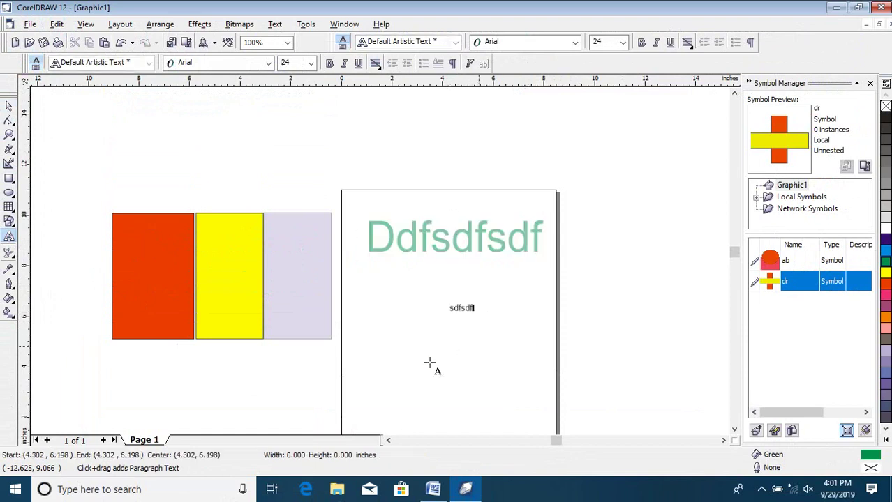
text(sdf)
click(429, 362)
text(Sdfsdfsdfsdf)
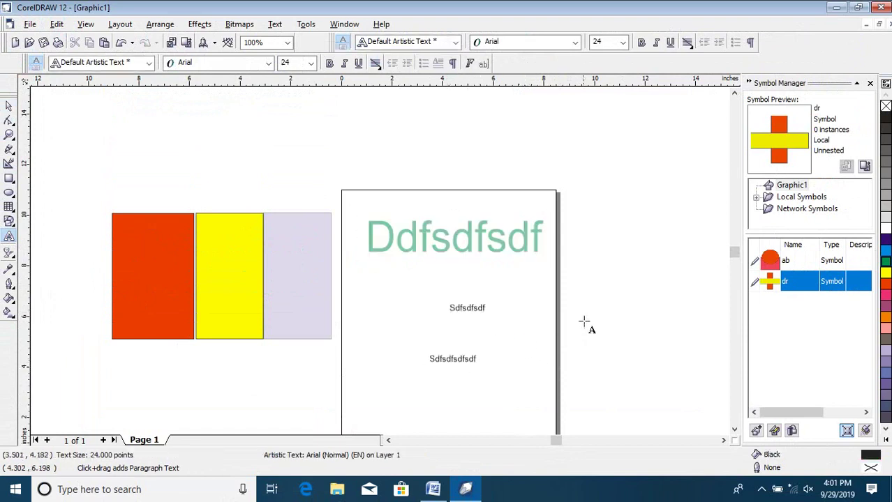
click(518, 341)
text(Sdfsdfsdf)
click(574, 296)
text(sdfsdfsdf)
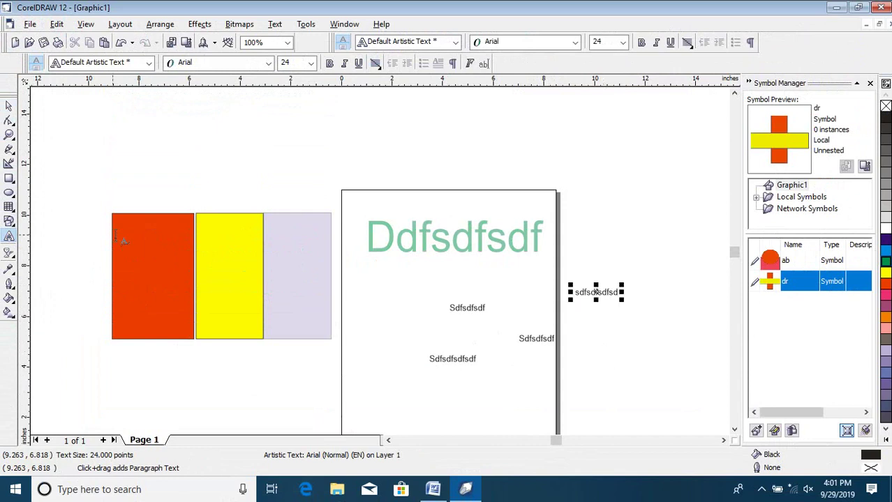
click(8, 106)
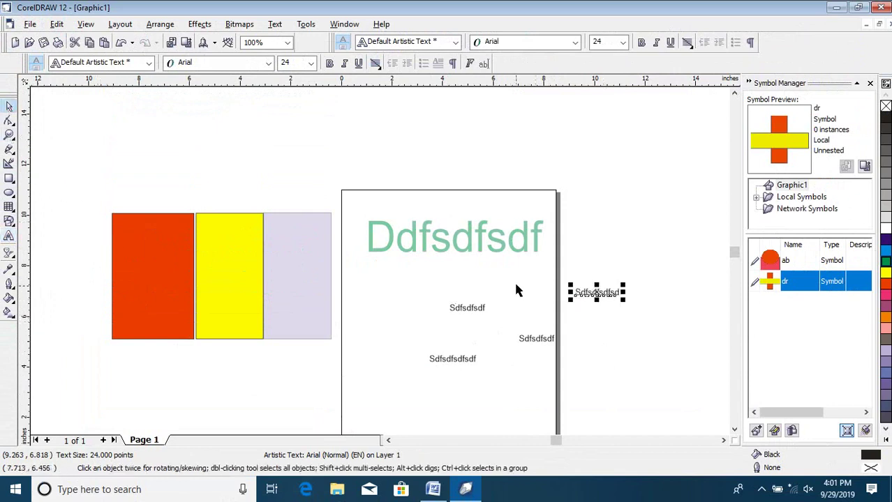
key(Escape)
click(265, 272)
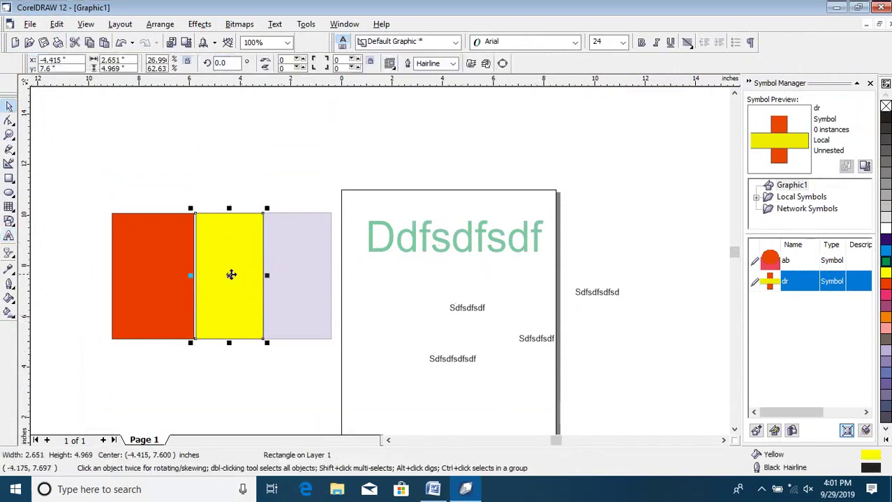
click(473, 259)
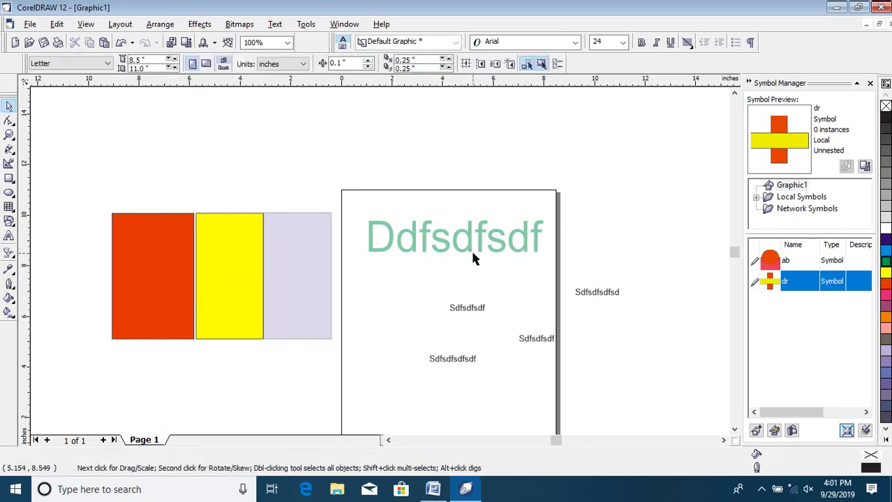
click(475, 307)
click(465, 253)
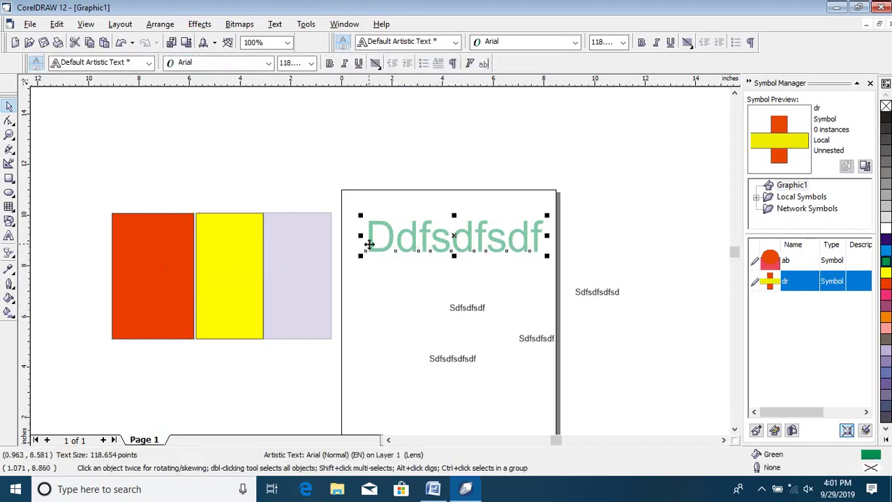
- Place two vertical guidelines at about 0.56 and 0.94 inches and two horizontal guidelines at about 11.9 and 11.06 inches
drag(23, 189, 355, 279)
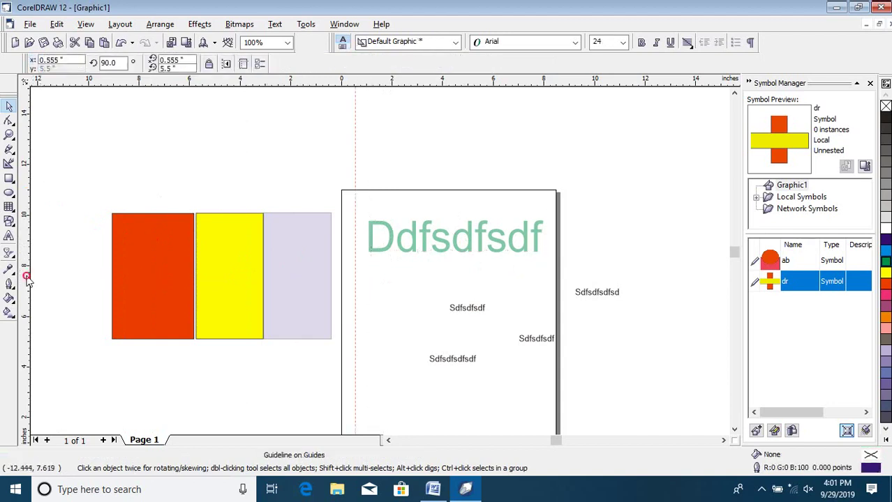
drag(27, 277, 364, 364)
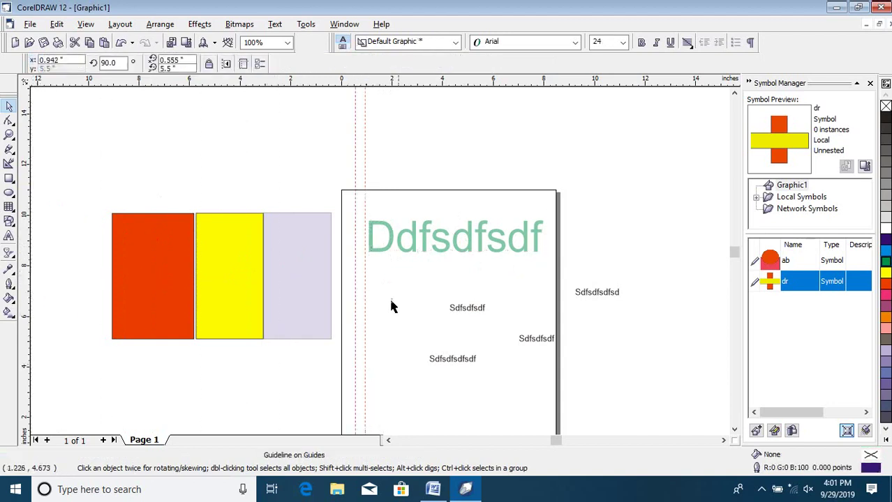
drag(452, 87, 464, 166)
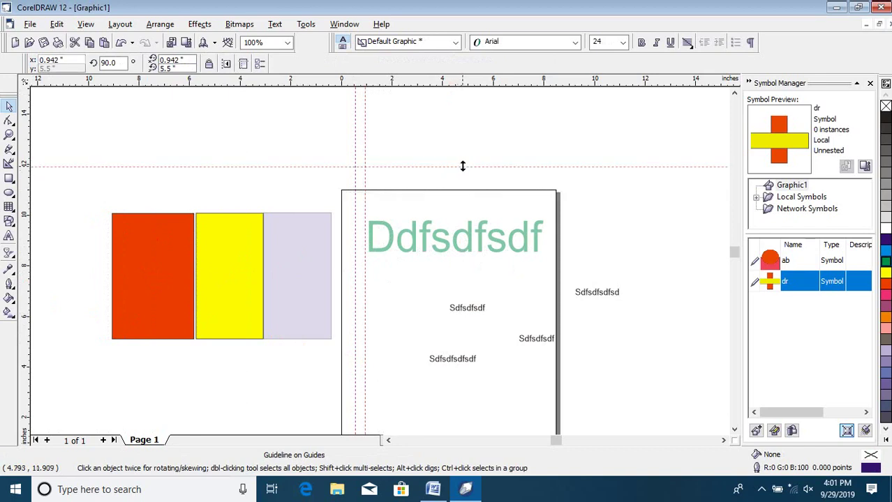
drag(451, 222, 461, 190)
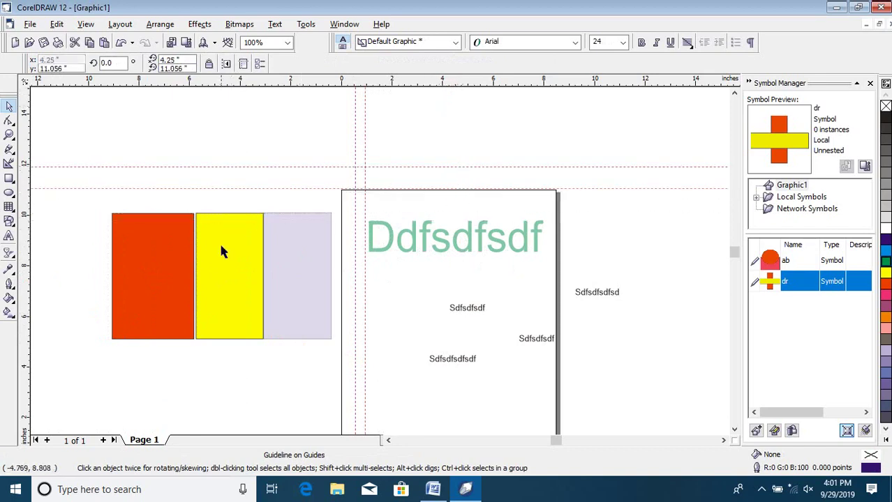
- Select all objects, move them together about 2 inches right and 0.6 inches down, and clear the selection
click(57, 25)
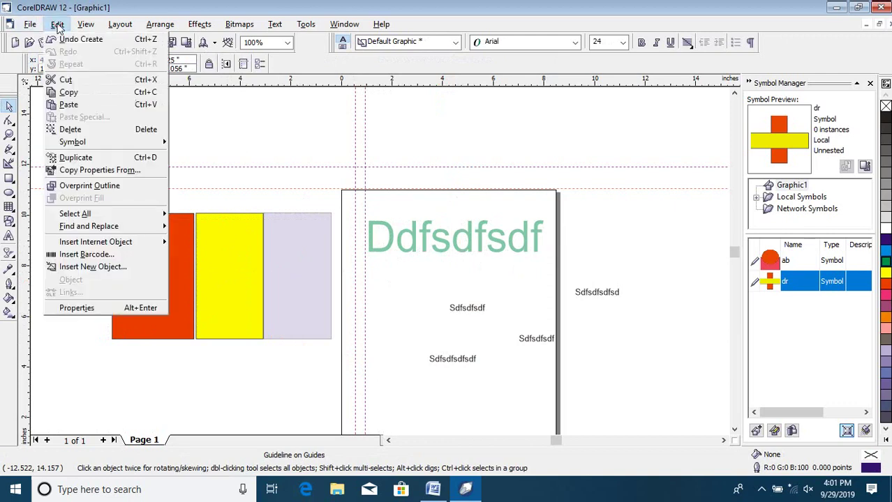
mouse_move(134, 214)
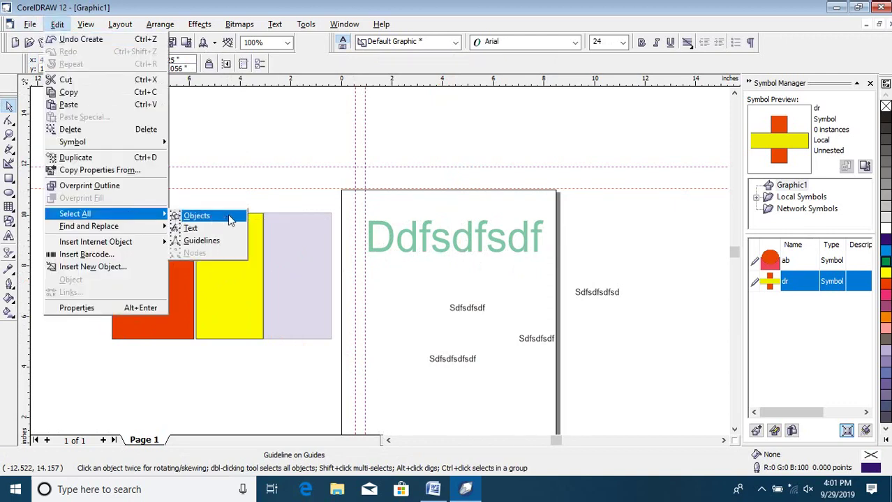
click(228, 218)
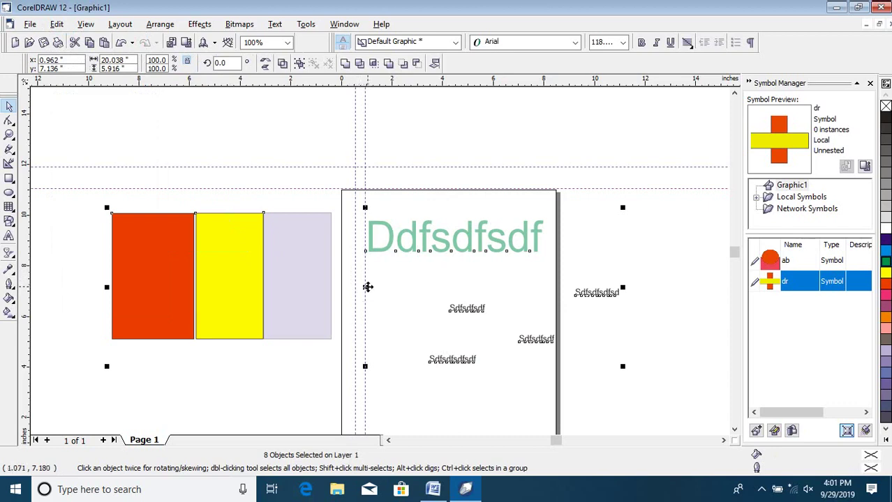
drag(368, 287, 405, 291)
drag(412, 301, 413, 301)
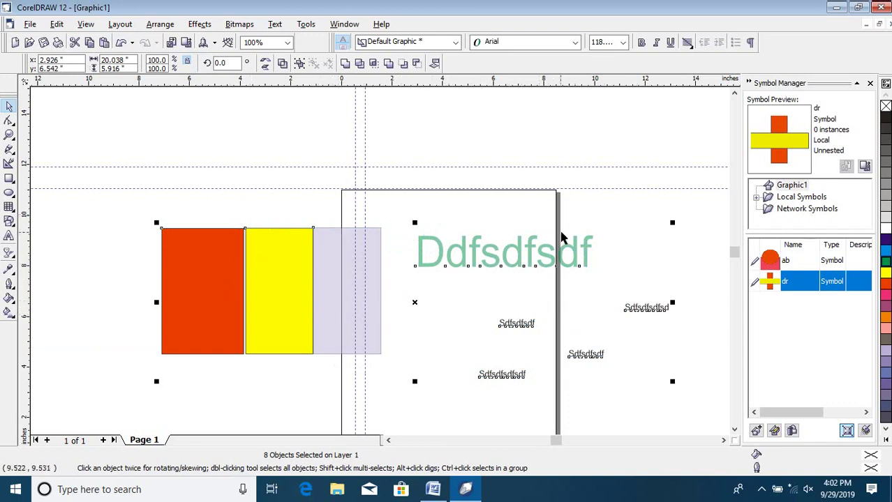
click(299, 205)
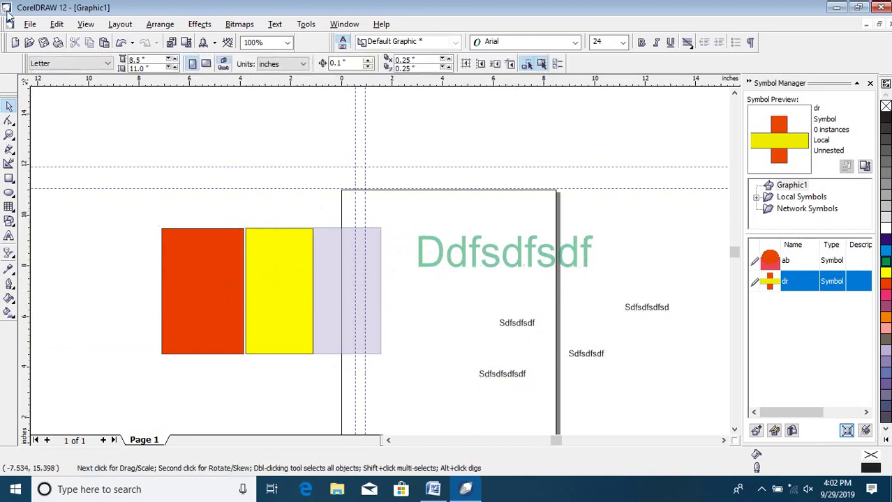
- Select all text and move it together about 2.3 inches left and 2 inches up
click(57, 24)
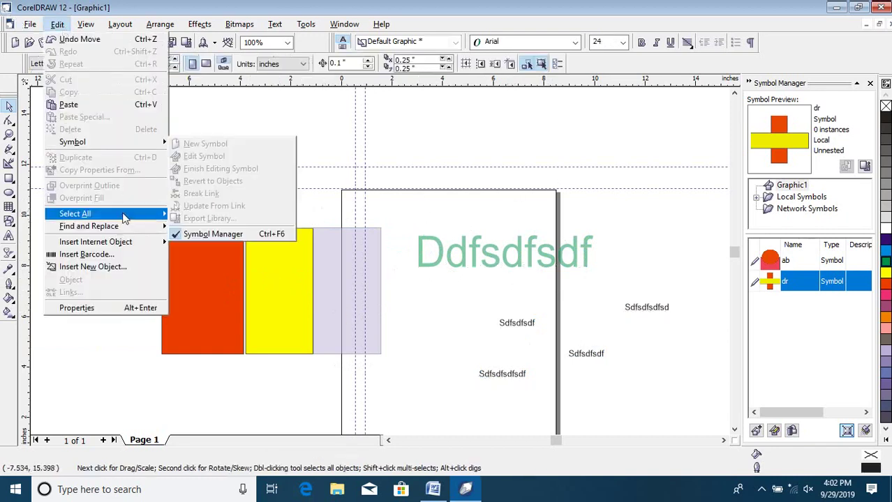
mouse_move(125, 216)
click(211, 232)
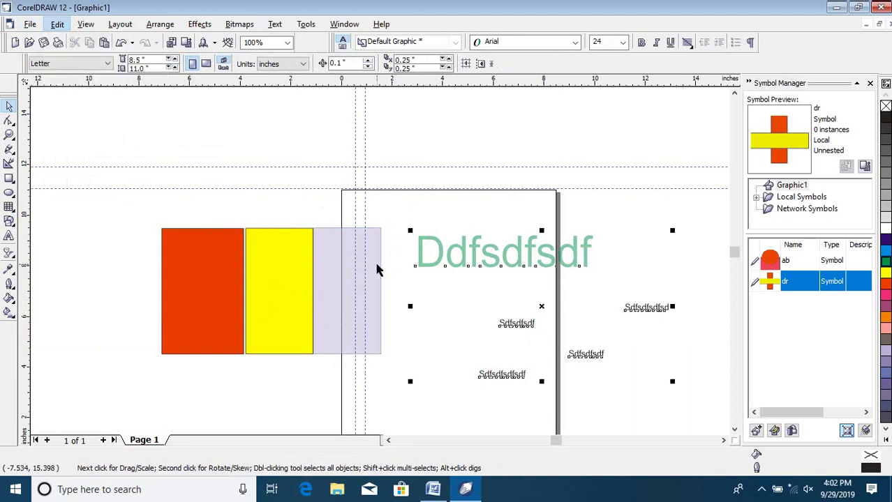
drag(539, 305, 457, 231)
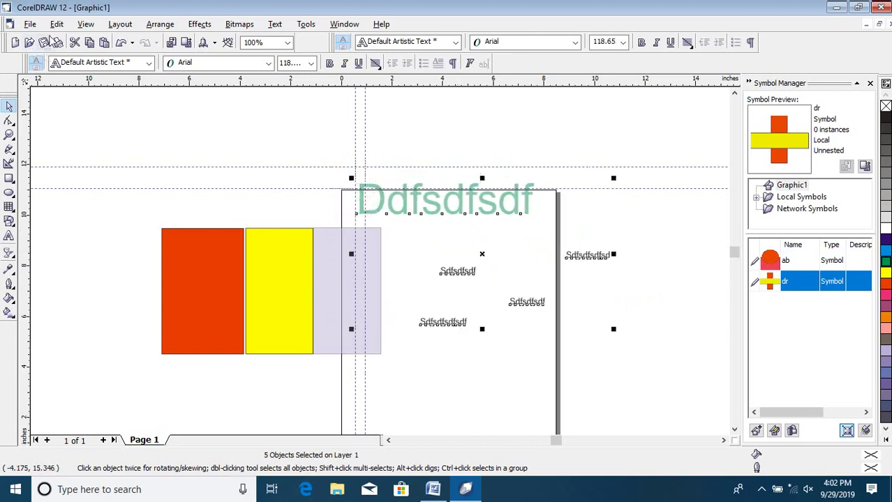
- Select all guidelines and move them together about 2.6 inches right and 3.2 inches down, across the rectangles and page
click(56, 23)
mouse_move(125, 226)
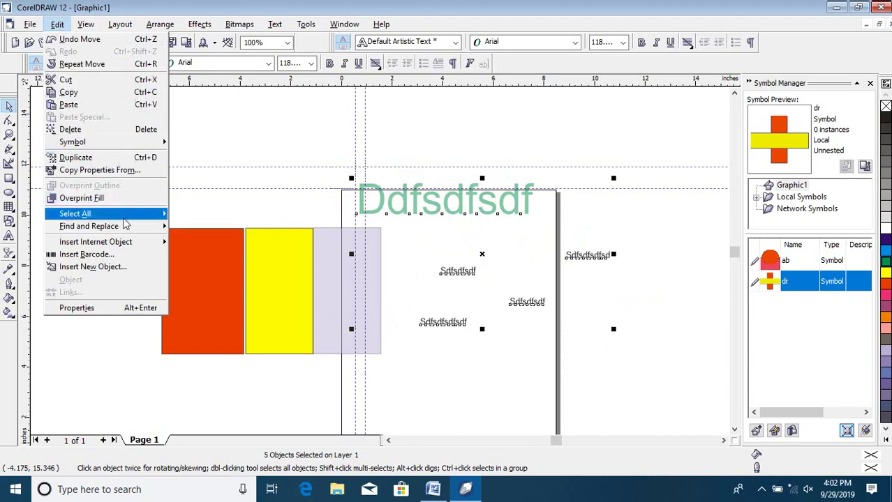
mouse_move(164, 214)
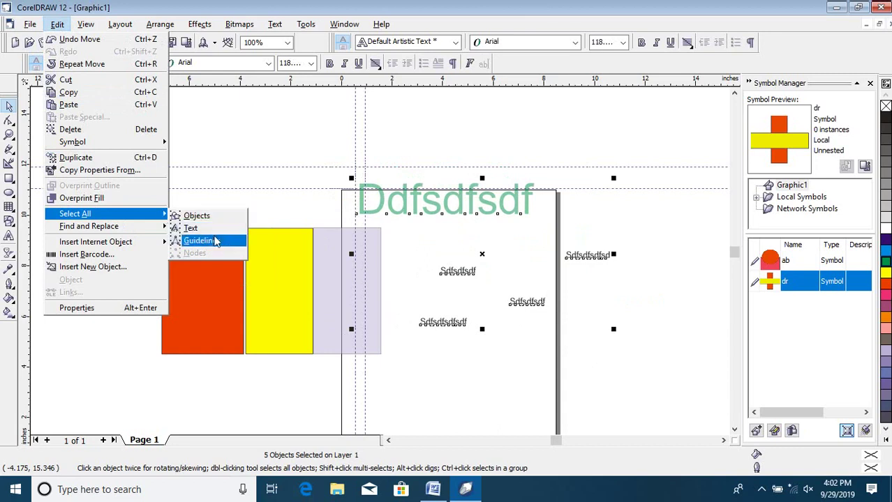
click(213, 240)
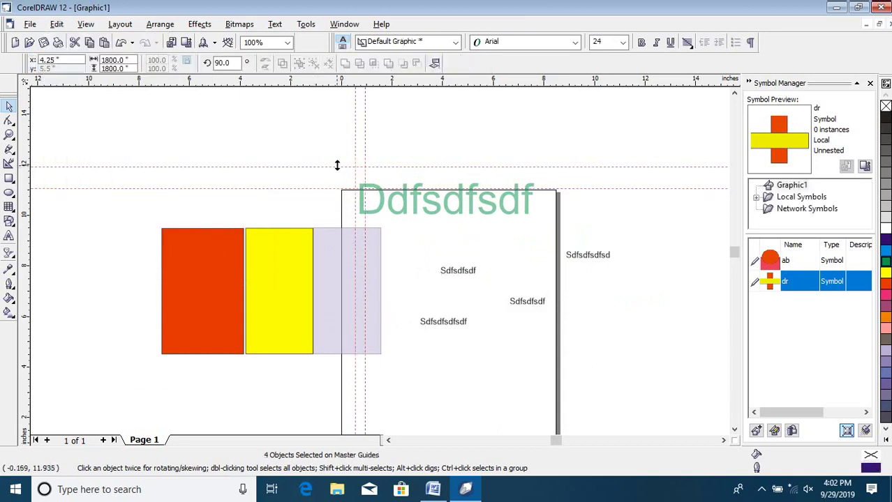
drag(336, 165, 402, 247)
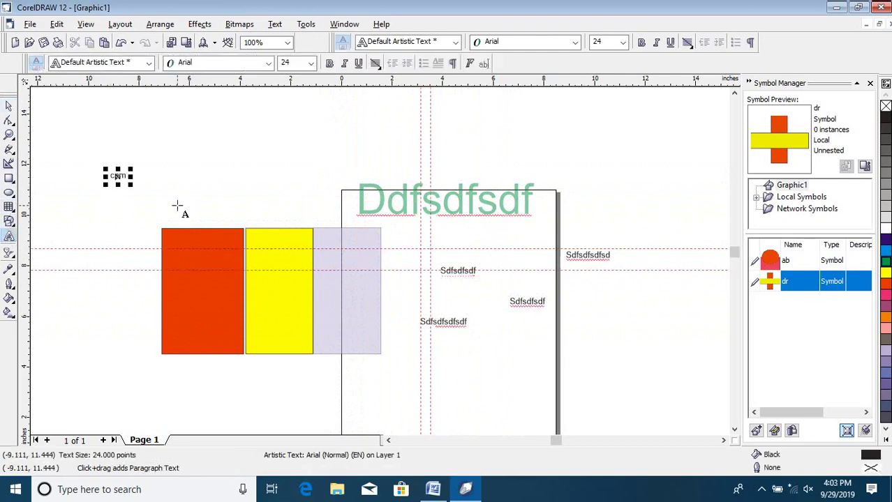
- Add the text "Computer" above the rectangles and enlarge it to about 87 points
text(d)
key(Escape)
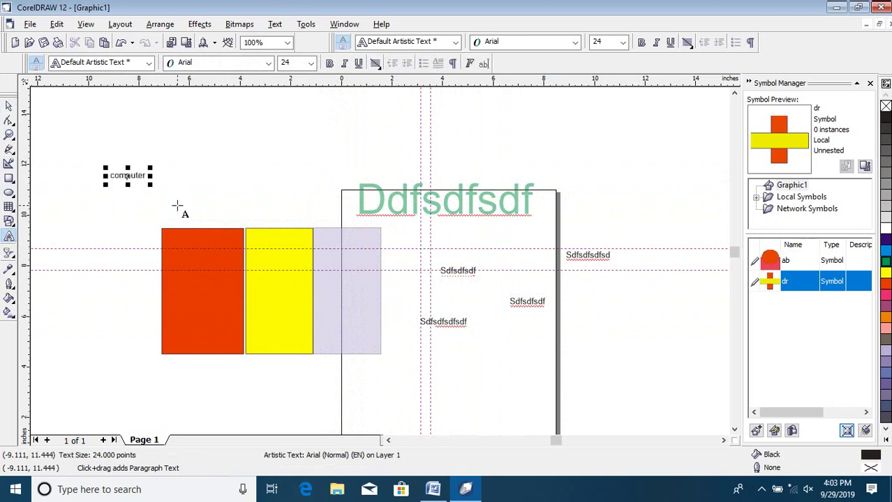
key(ctrl+space)
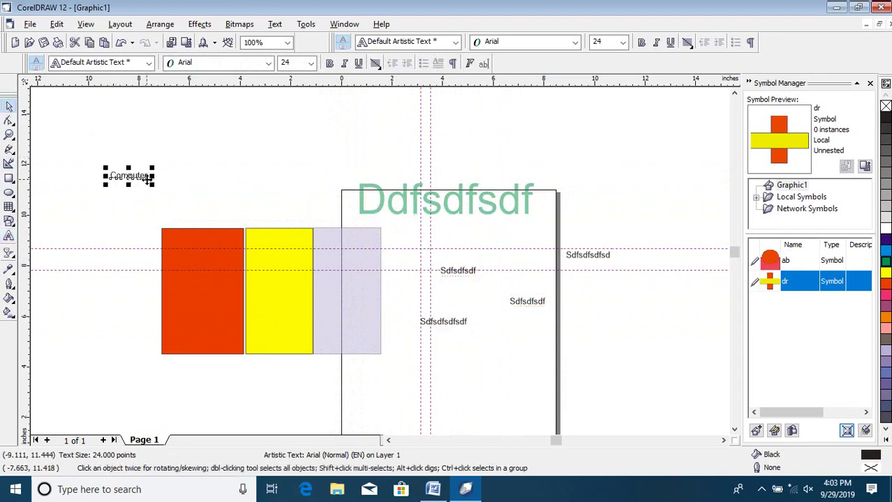
drag(148, 180, 22, 110)
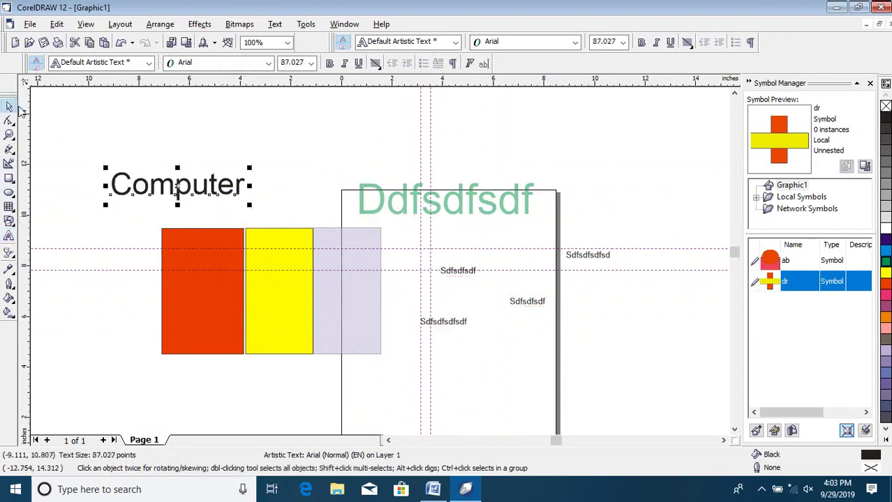
- Select the red rectangle and check whether Select All Nodes is available for it
click(228, 316)
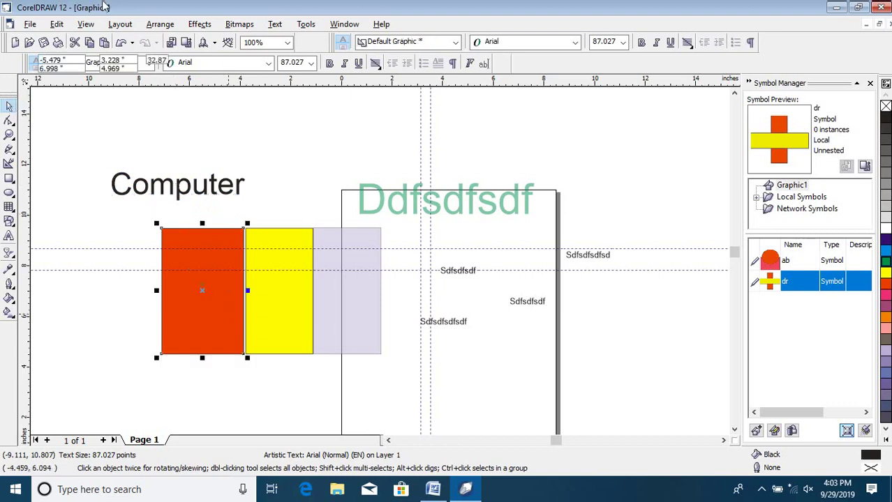
click(55, 25)
mouse_move(77, 213)
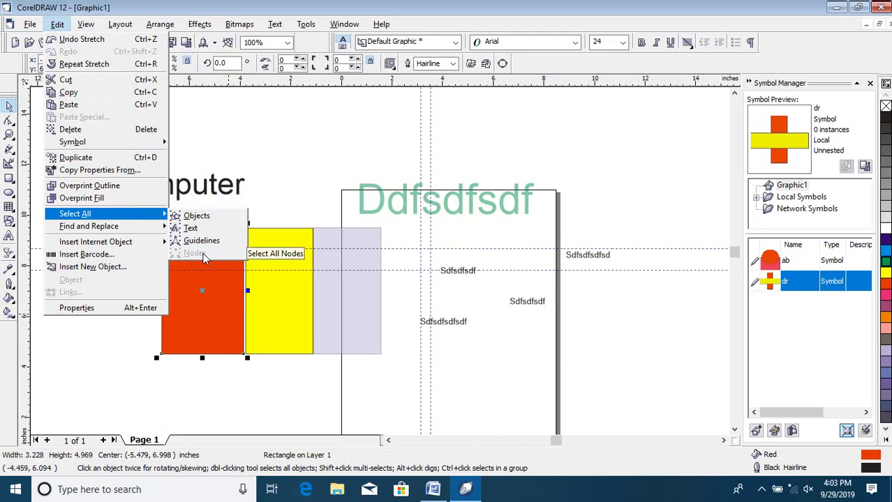
click(203, 194)
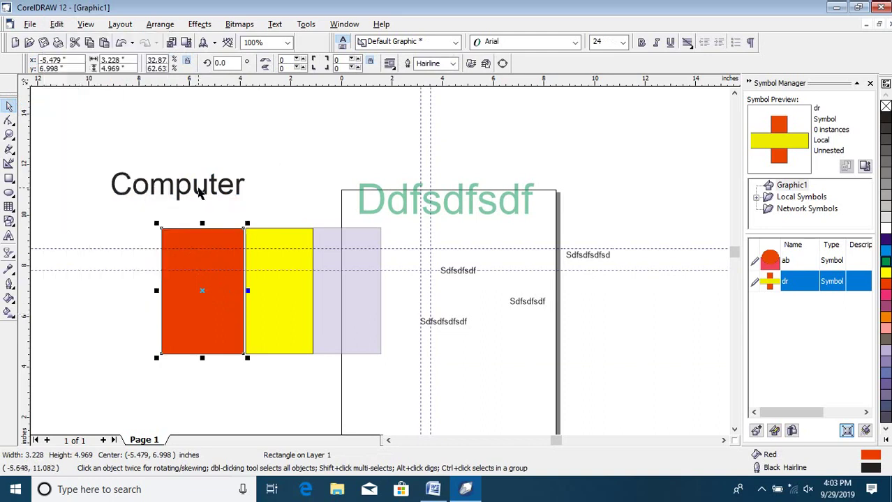
- Select all nodes of the "Computer" text and spread its letters widely toward the page
click(199, 193)
click(196, 194)
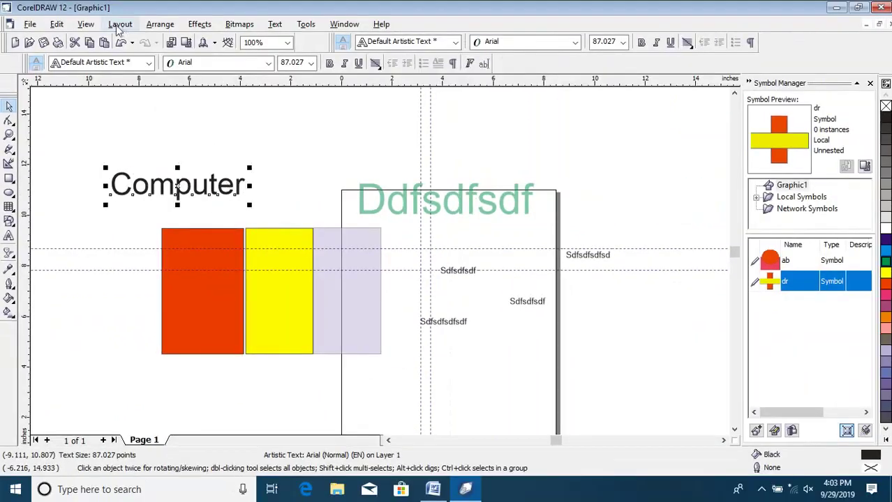
click(57, 24)
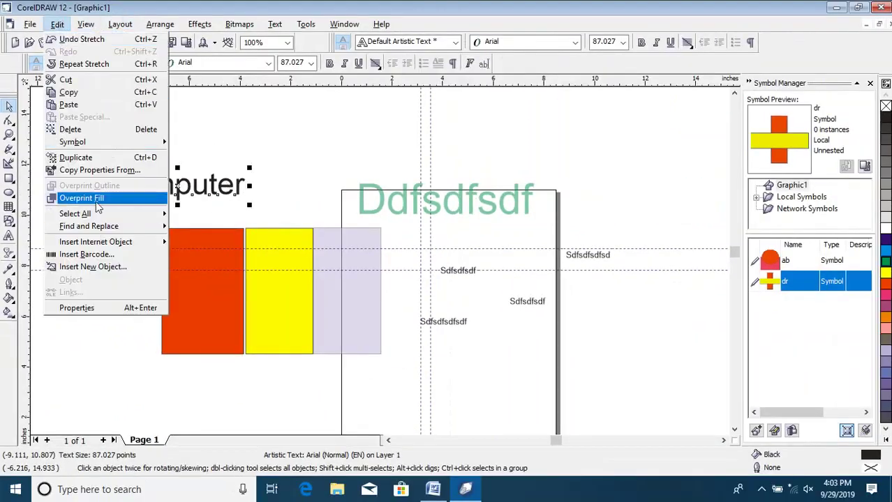
mouse_move(130, 219)
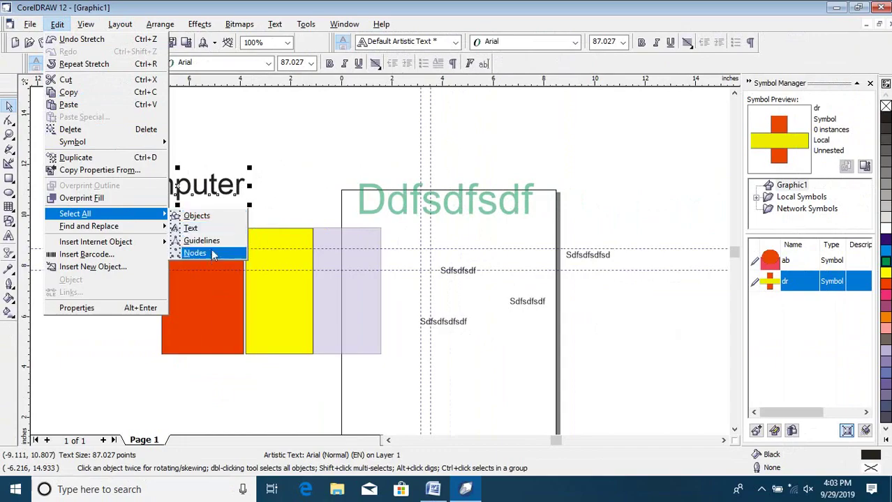
click(210, 253)
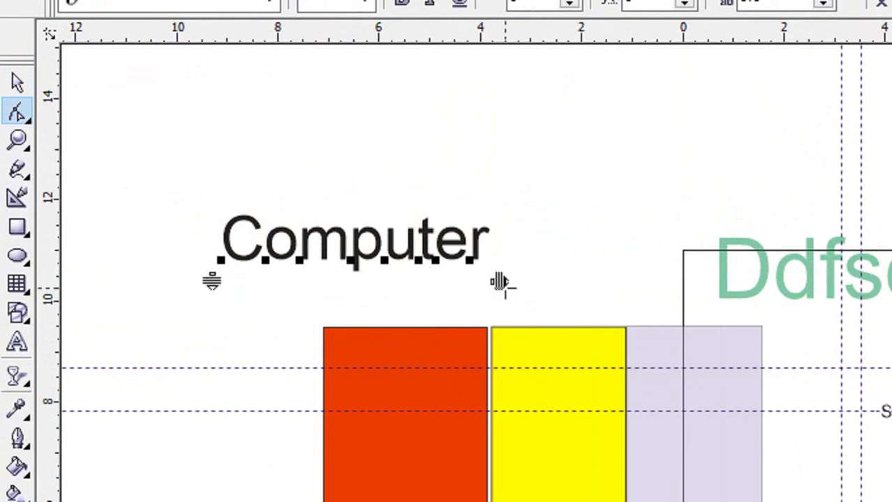
drag(499, 281, 746, 274)
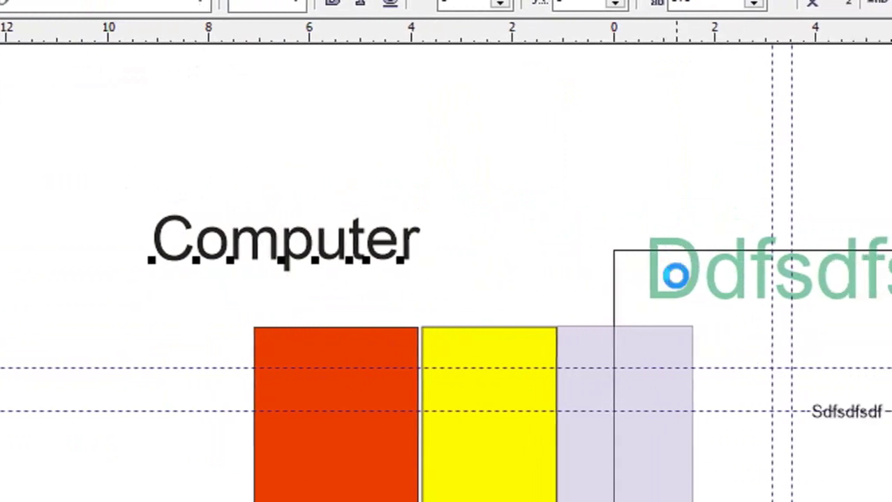
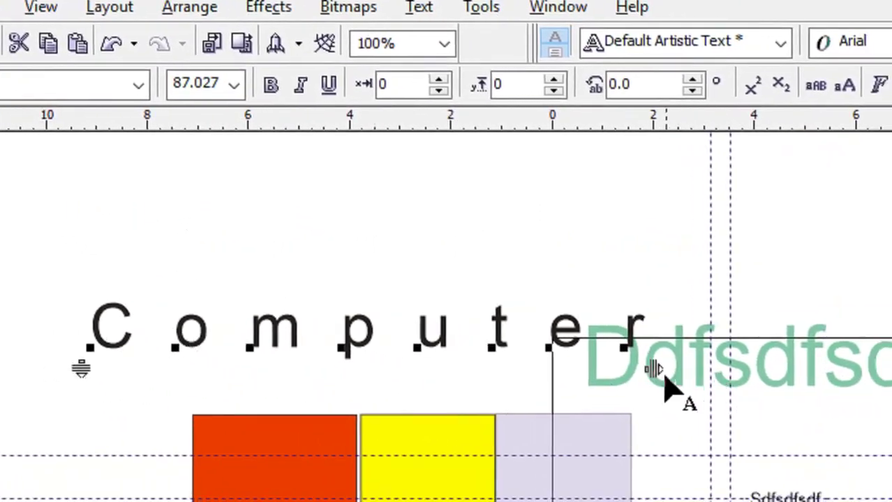
- Undo the letter spacing and enlargement of the "Computer" text, and select all its nodes
key(ctrl+z)
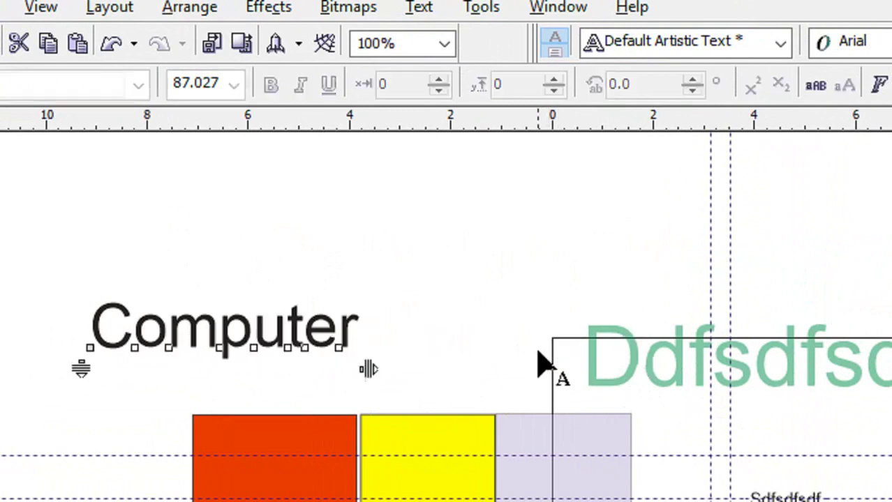
key(ctrl+z)
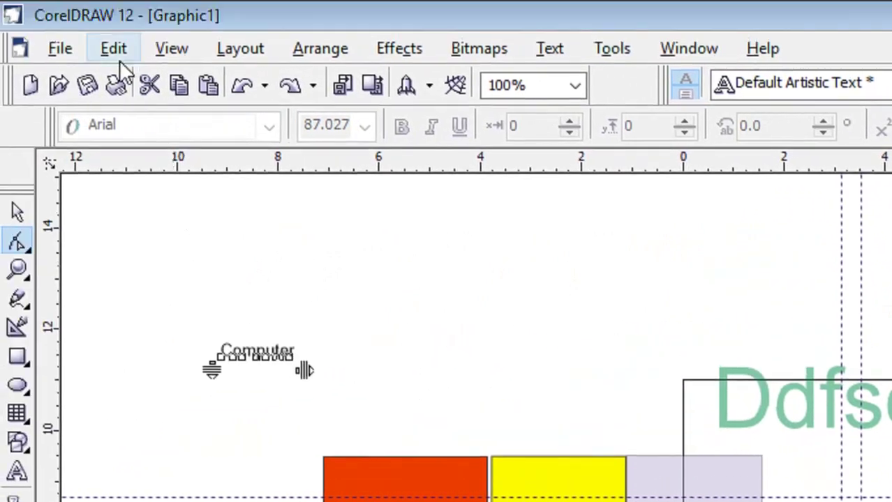
click(74, 11)
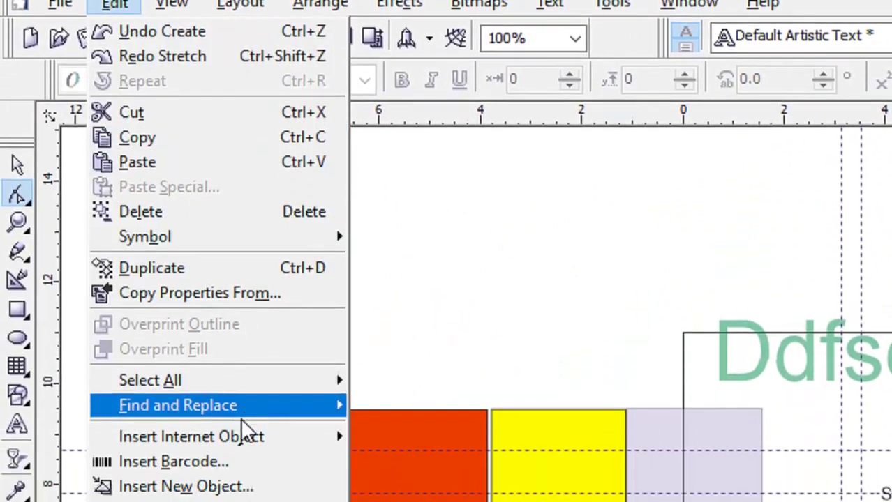
mouse_move(244, 455)
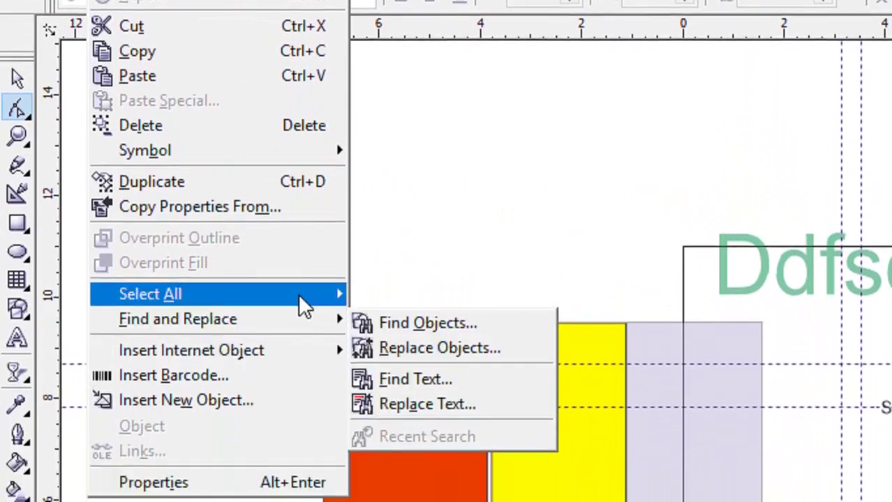
mouse_move(298, 294)
click(396, 327)
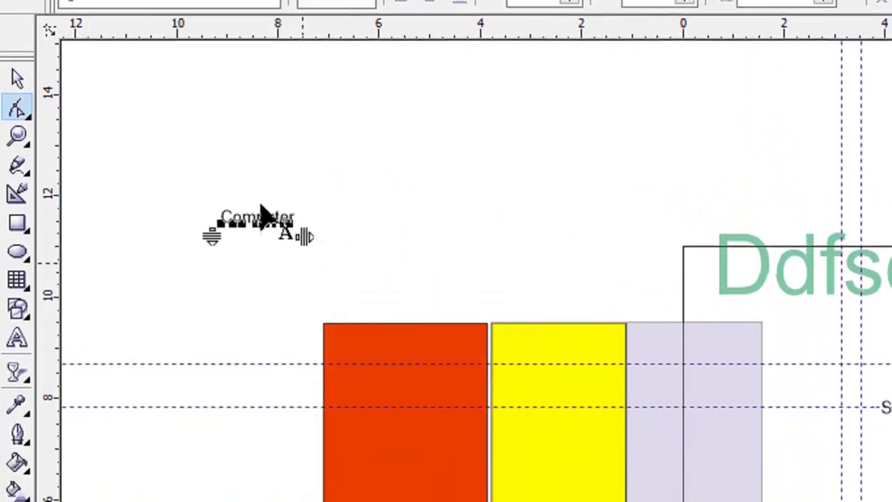
- Stretch the "Computer" text above the rectangles into wide lettering about 87 points in size
click(17, 78)
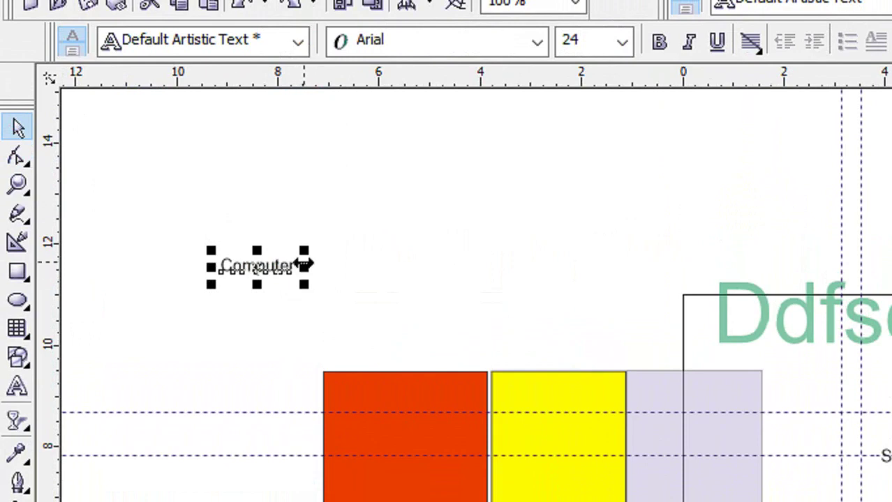
drag(305, 283, 614, 287)
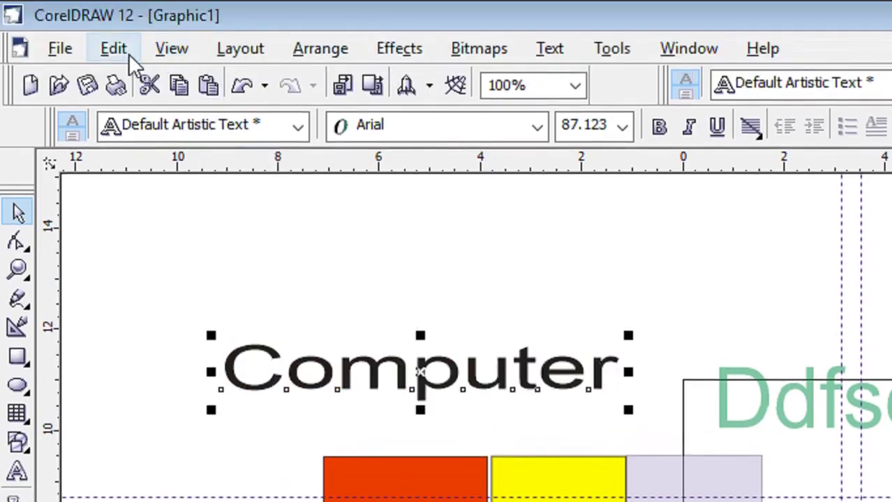
- Look over the Find and Replace options for objects and text
click(114, 0)
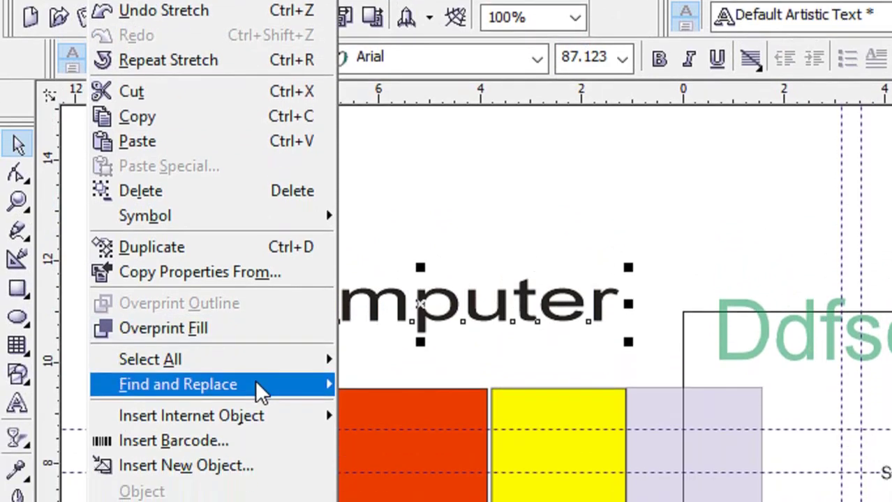
mouse_move(256, 452)
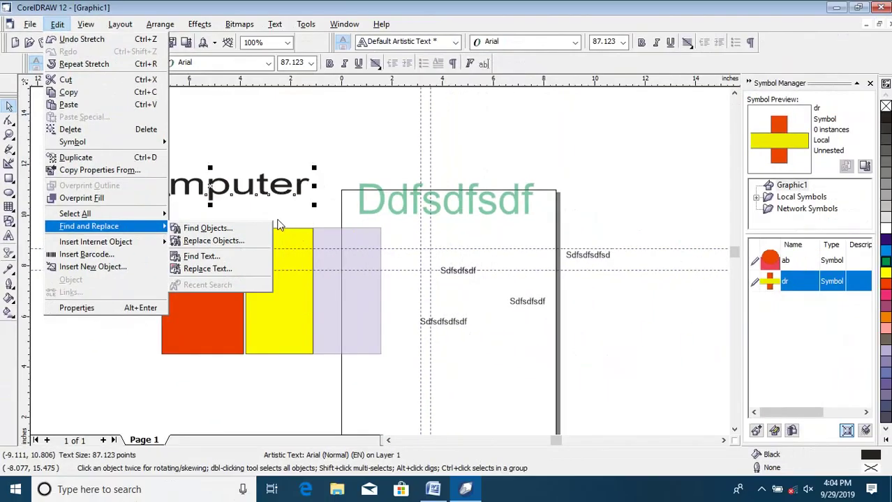
key(Escape)
key(Escape)
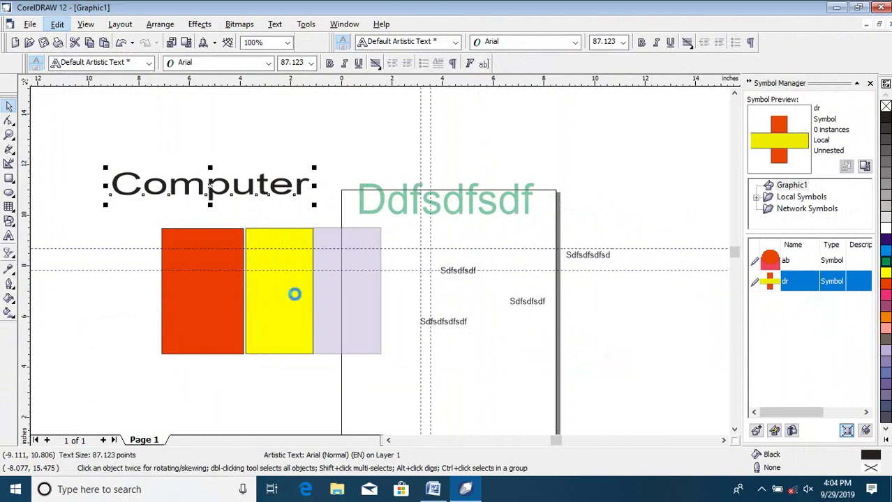
click(517, 348)
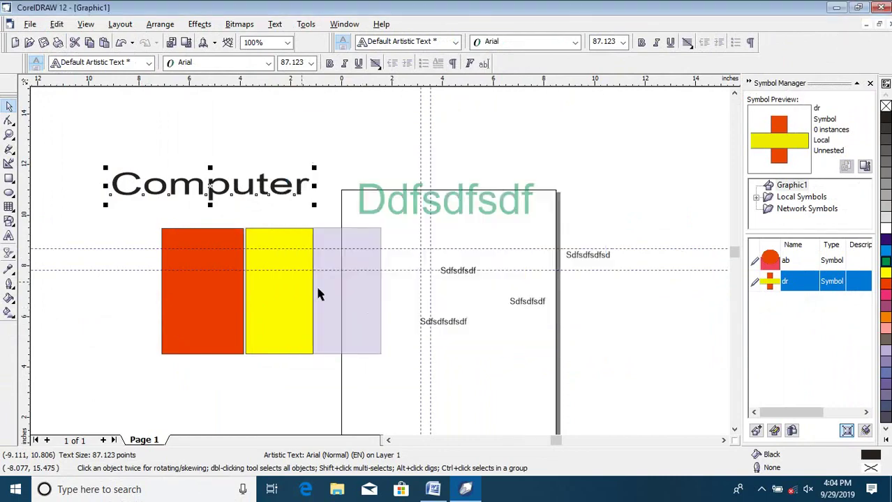
- Draw three ellipses about 3.02 × 3.20, 2.71 × 2.51 and 3.08 × 1.58 inches, two beside the page and one near its lower part
click(9, 193)
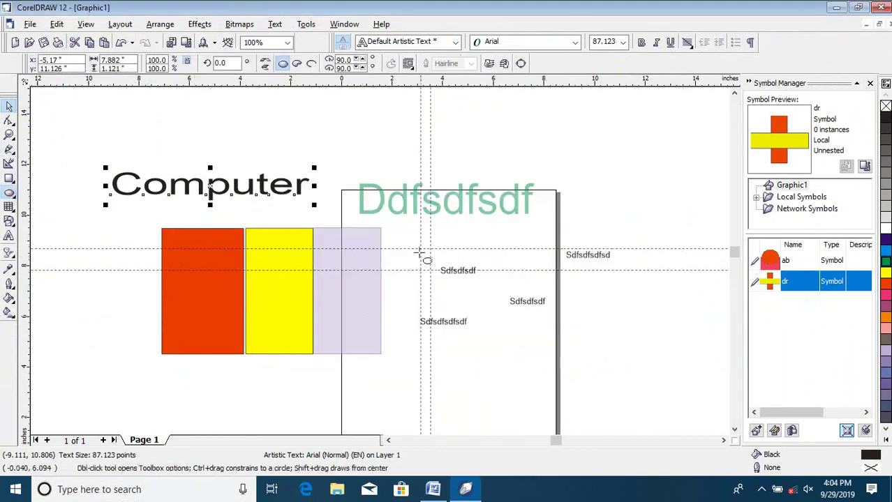
drag(573, 157, 615, 344)
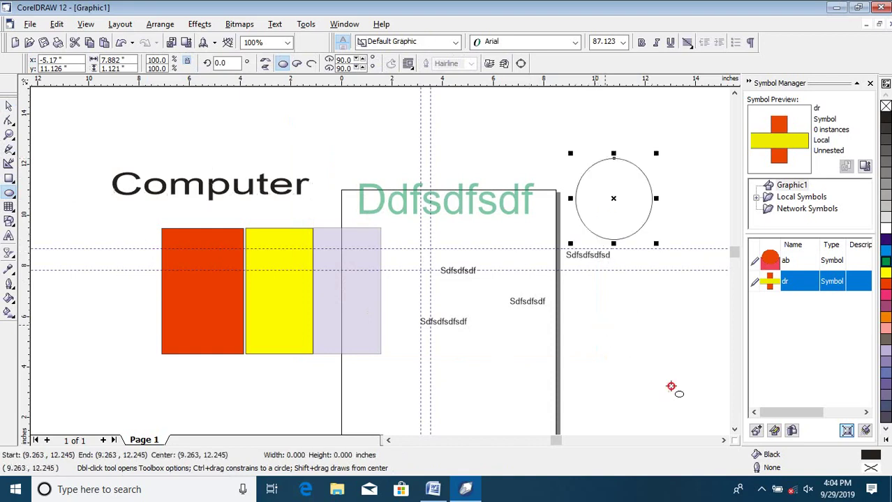
drag(672, 386, 604, 323)
drag(462, 371, 538, 410)
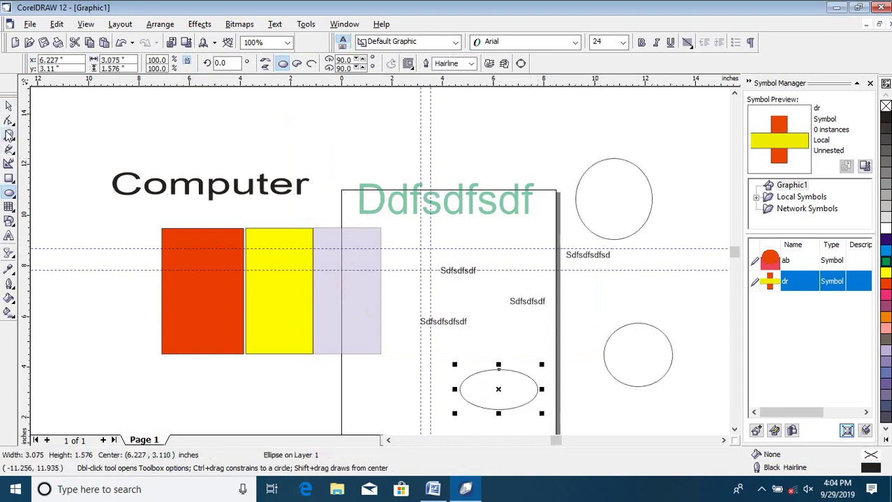
- Run a new Find Objects search with only Rectangles chosen as the object type
click(57, 24)
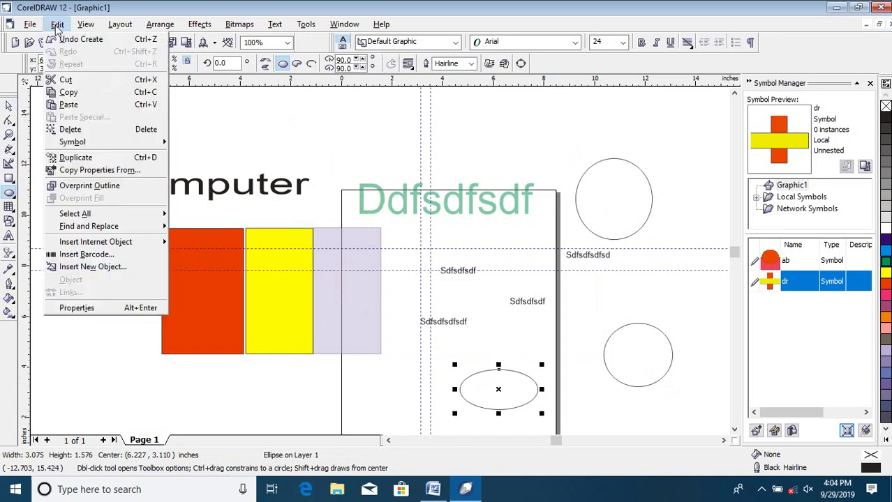
mouse_move(98, 229)
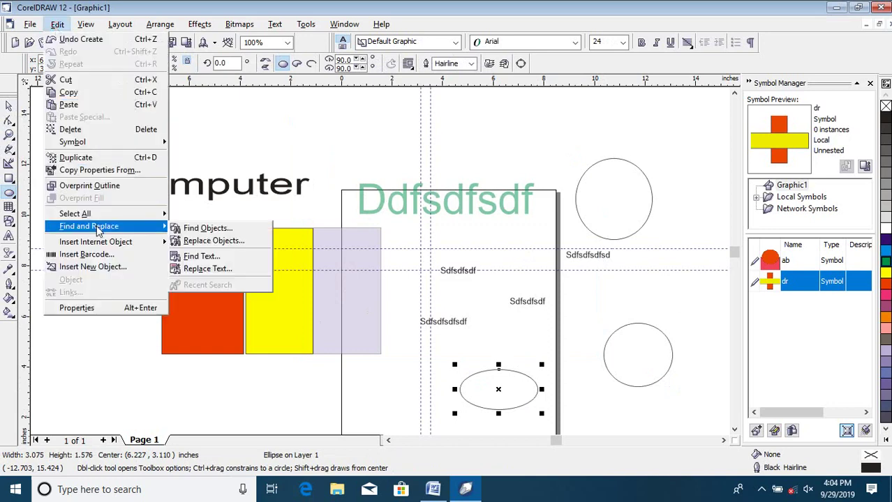
click(193, 228)
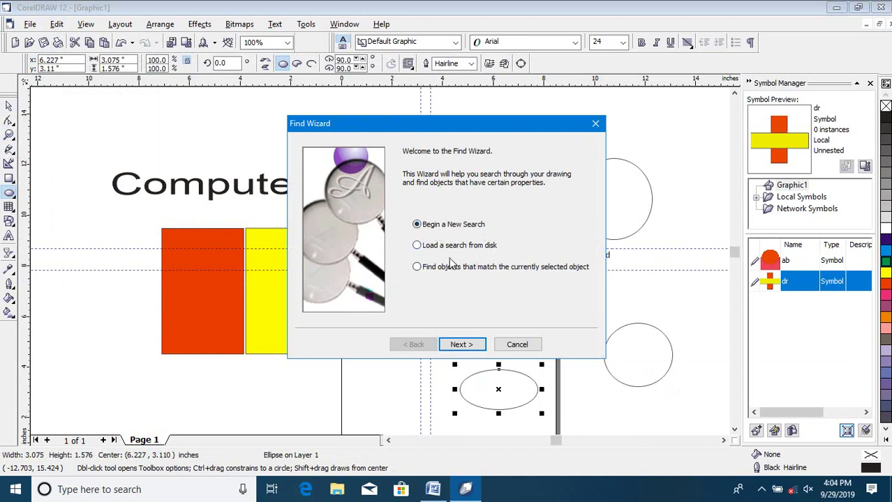
click(473, 345)
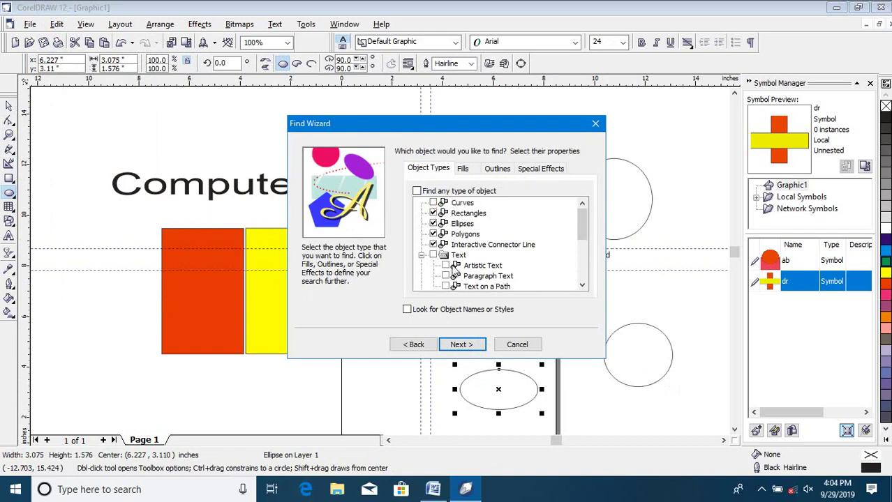
mouse_move(583, 233)
mouse_down()
mouse_move(585, 277)
mouse_move(585, 218)
mouse_up()
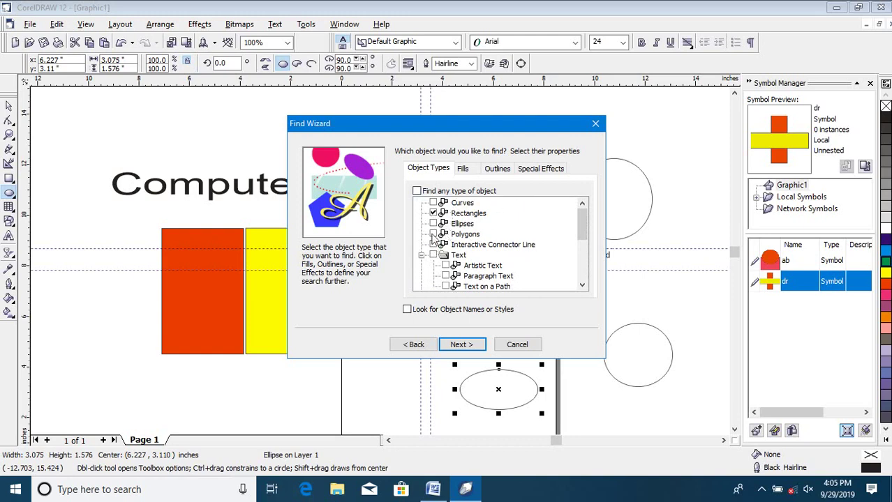
click(461, 344)
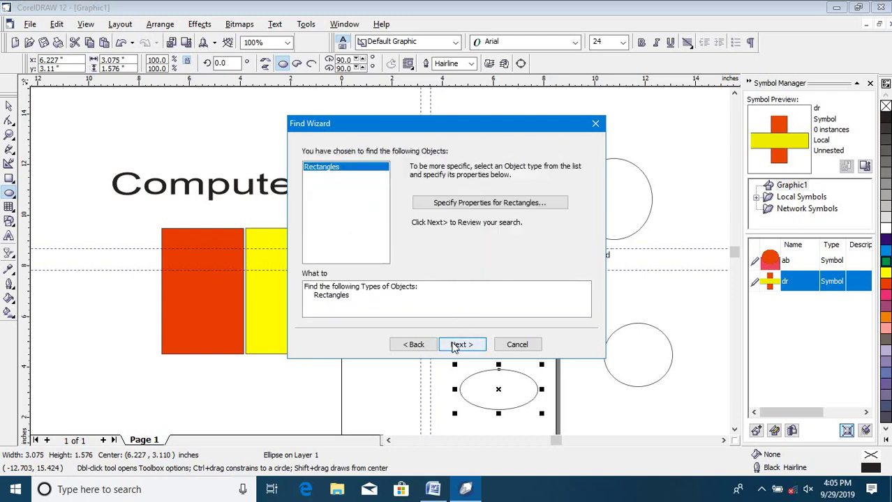
click(461, 344)
click(462, 345)
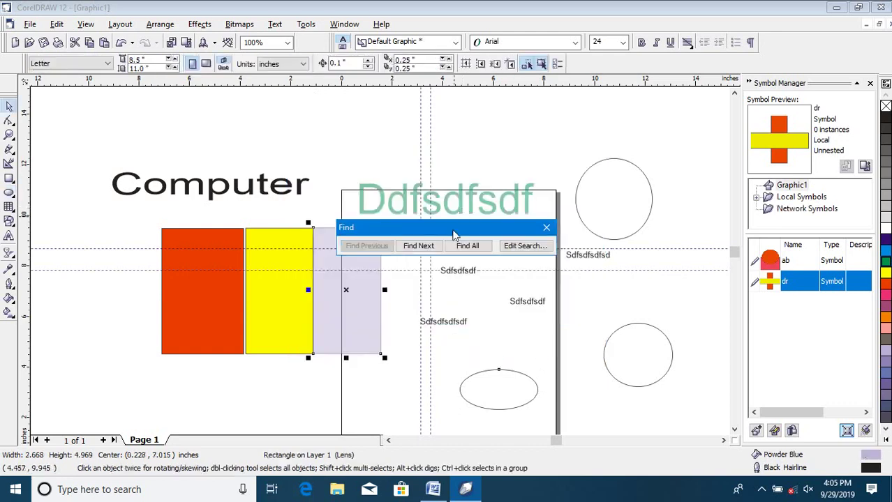
- Move the Find bar clear of the rectangles and step through every matching rectangle until the page search ends
drag(430, 229, 546, 113)
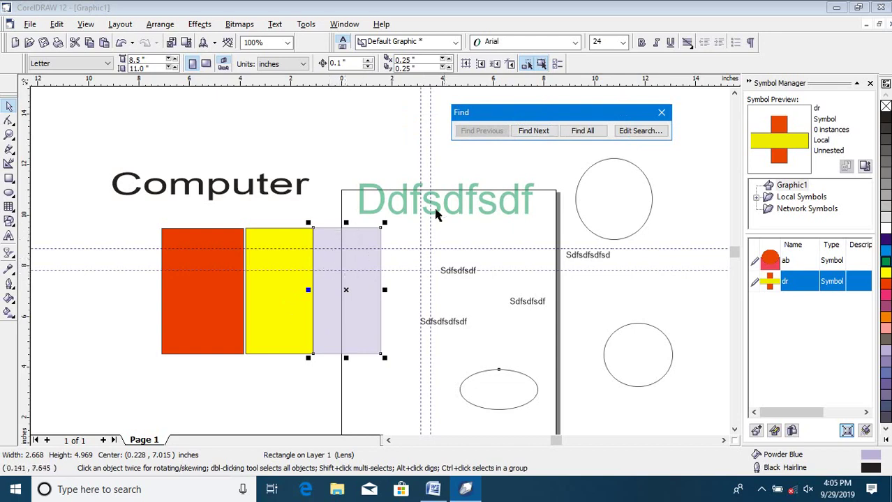
click(533, 132)
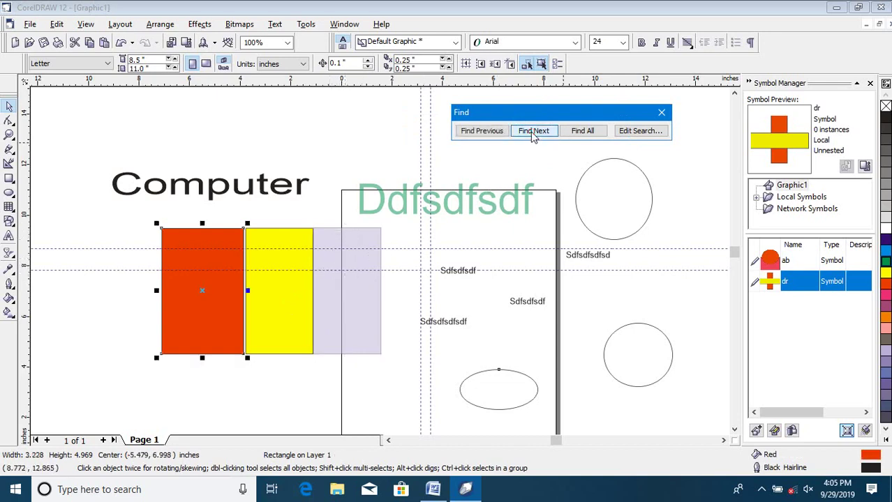
click(533, 131)
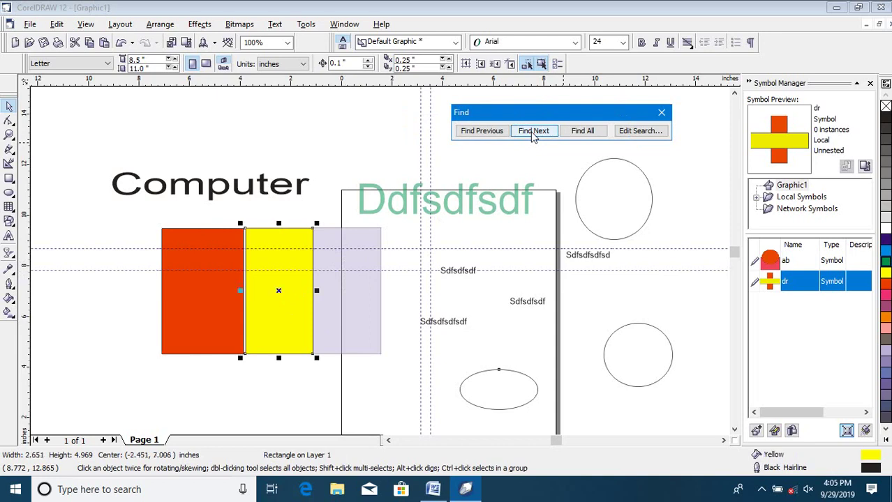
click(533, 132)
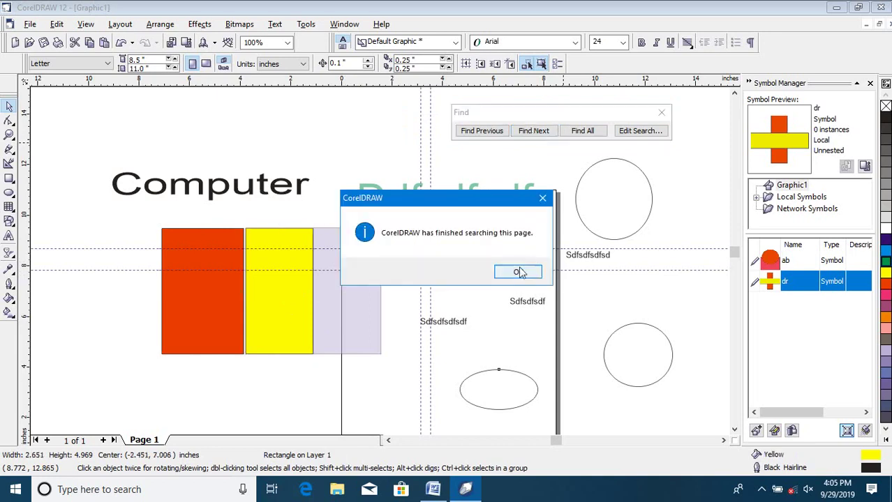
click(518, 272)
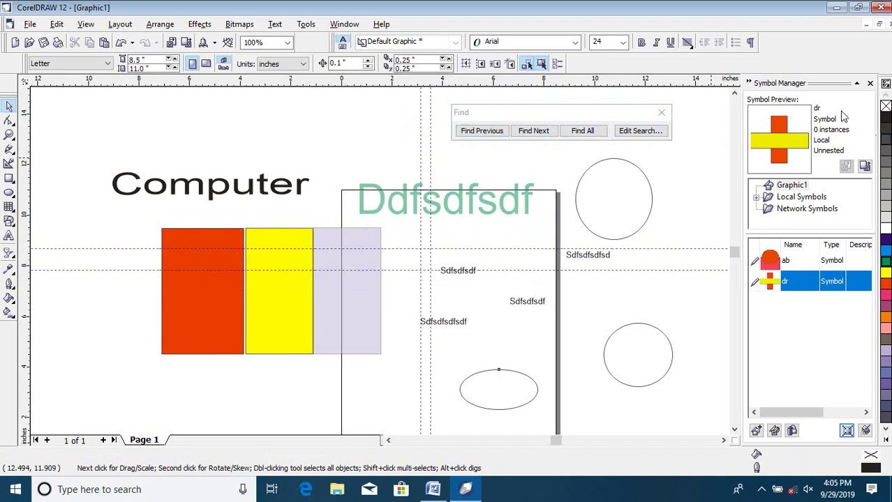
- Edit the object search to look for Ellipses instead of Rectangles, run it, and move the Find bar above the page
click(648, 131)
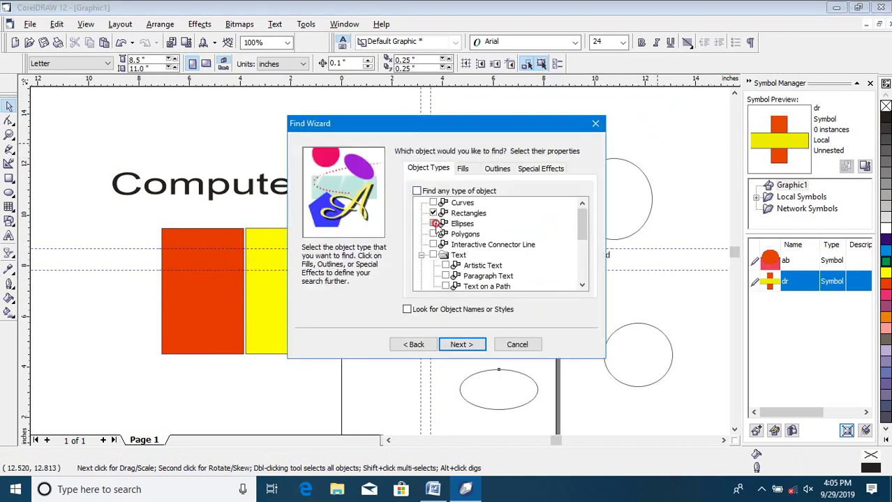
click(433, 224)
click(433, 202)
click(461, 344)
click(461, 344)
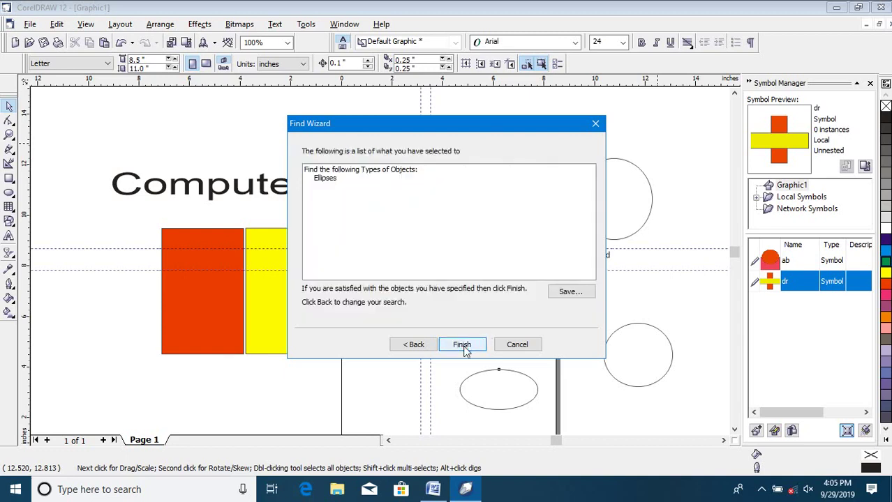
click(462, 344)
drag(489, 176, 535, 114)
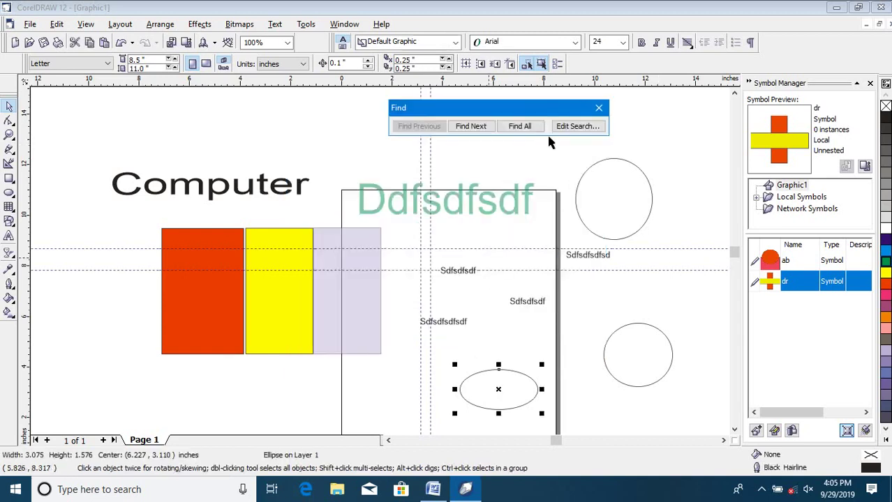
- Step forward and back through the matching ellipses until the page search ends
click(481, 131)
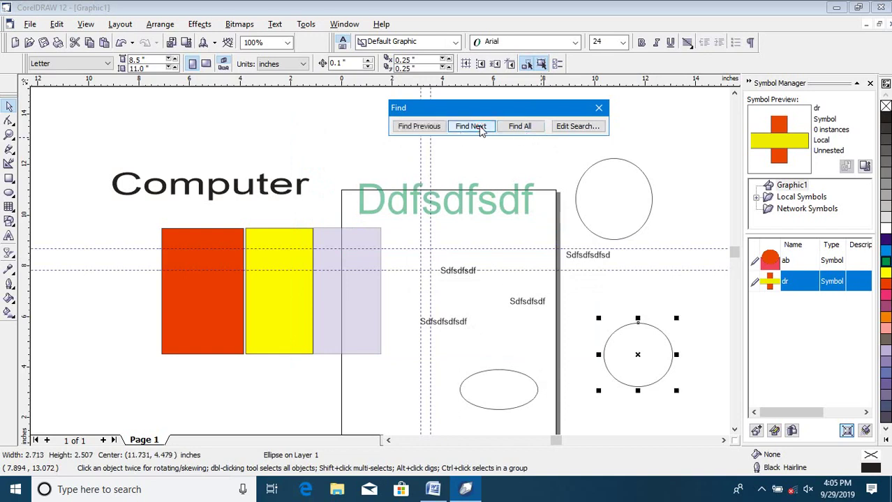
click(481, 131)
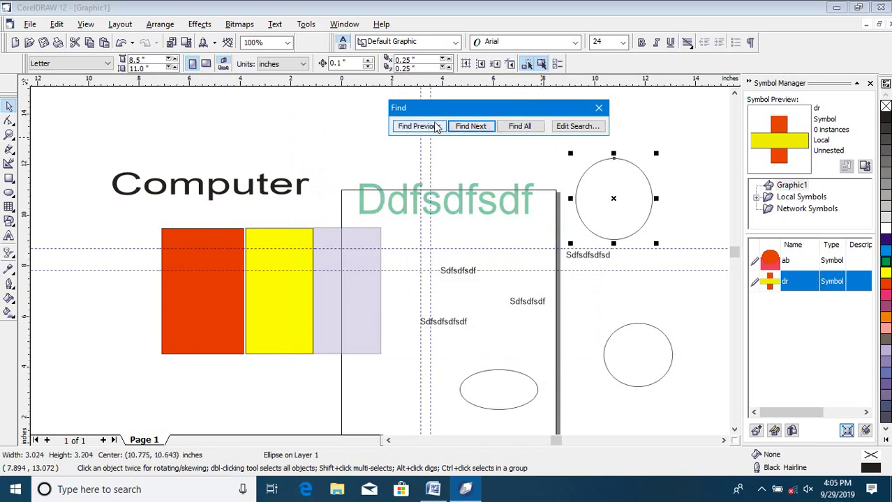
click(419, 127)
click(428, 127)
click(470, 127)
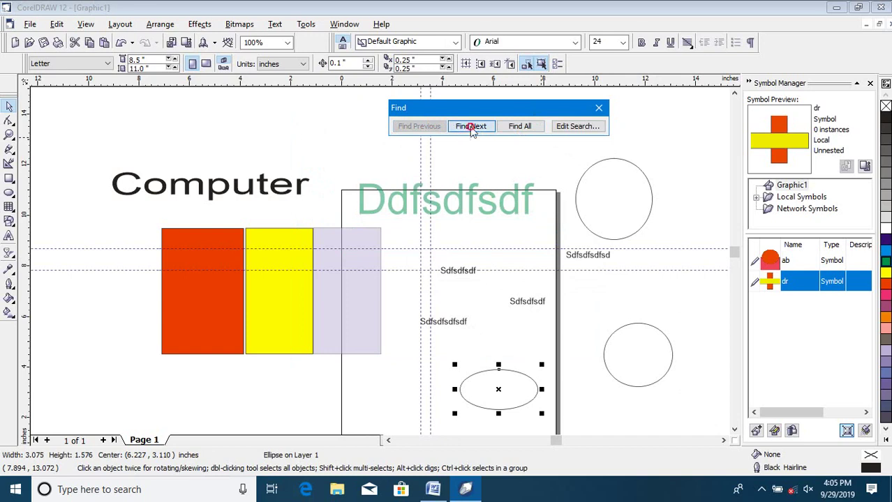
click(470, 128)
click(471, 128)
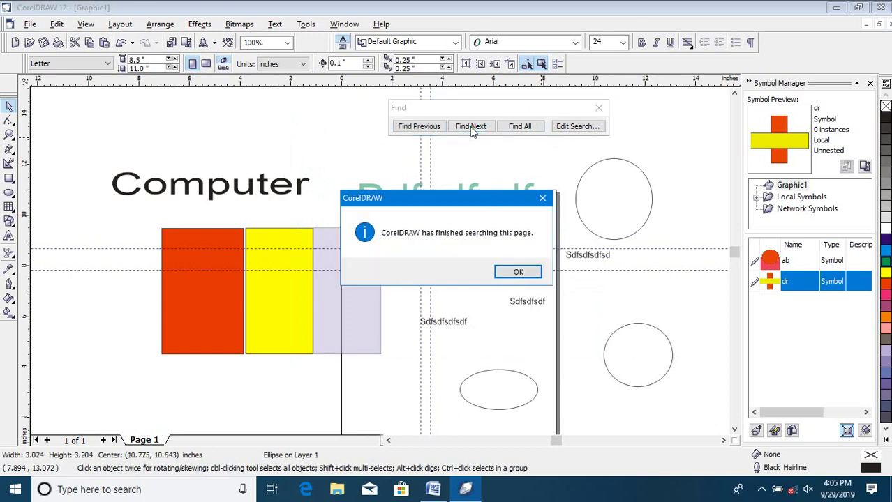
click(515, 273)
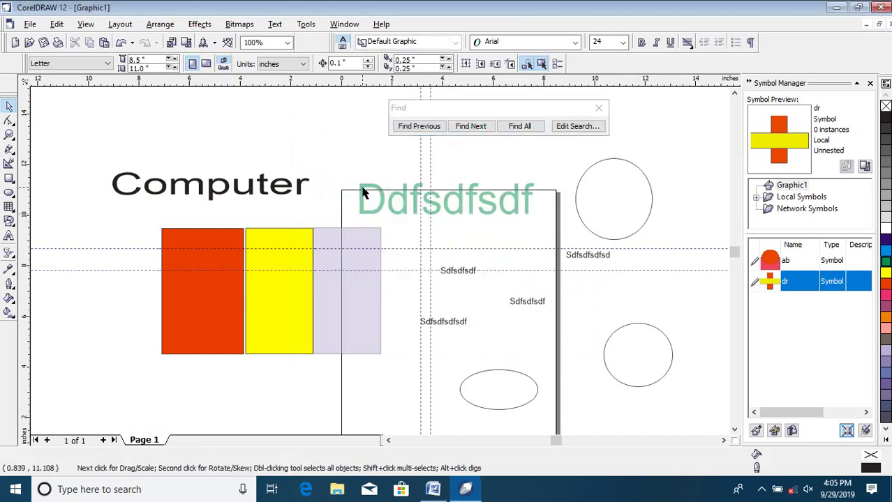
- Close the Find bar to end the object search
click(584, 106)
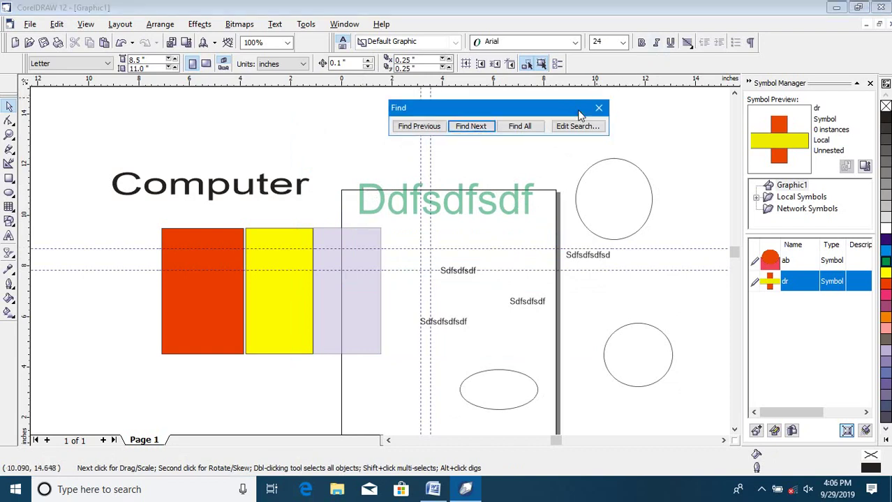
click(57, 24)
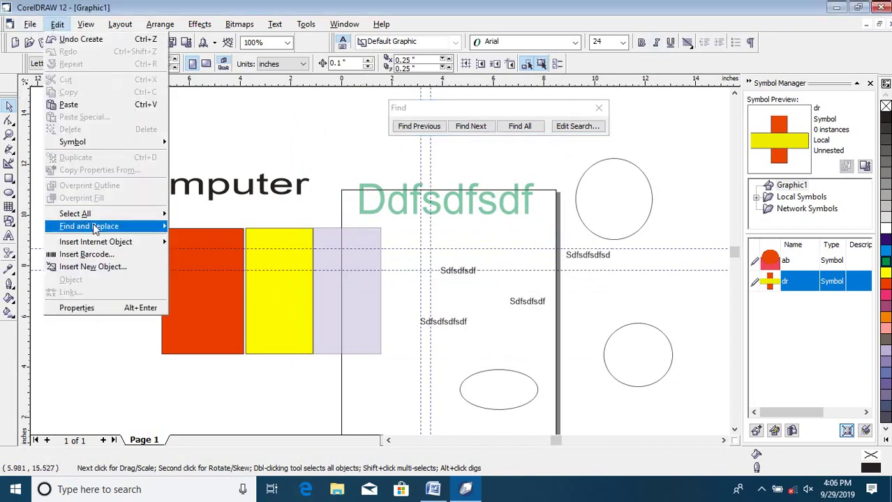
mouse_move(91, 226)
click(401, 173)
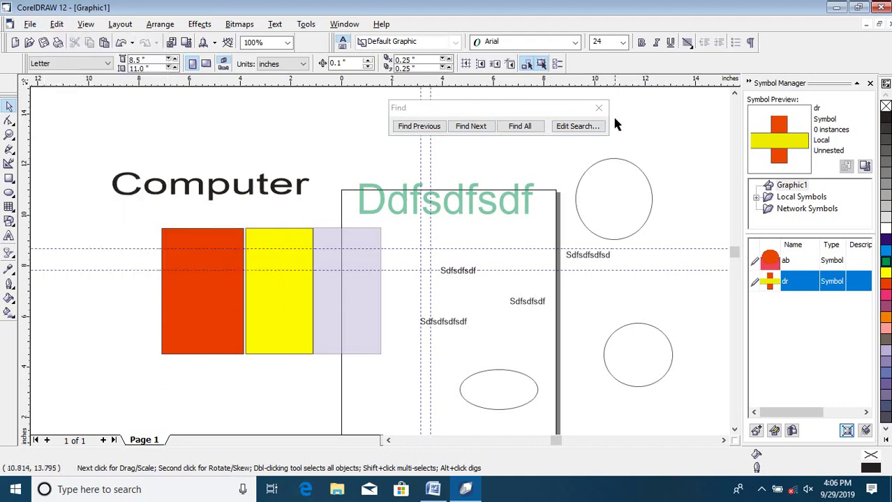
click(598, 107)
click(57, 24)
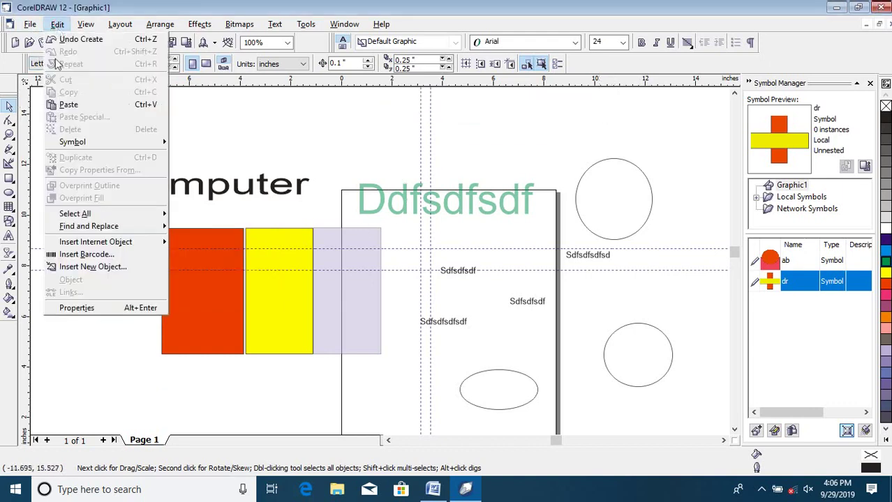
mouse_move(105, 226)
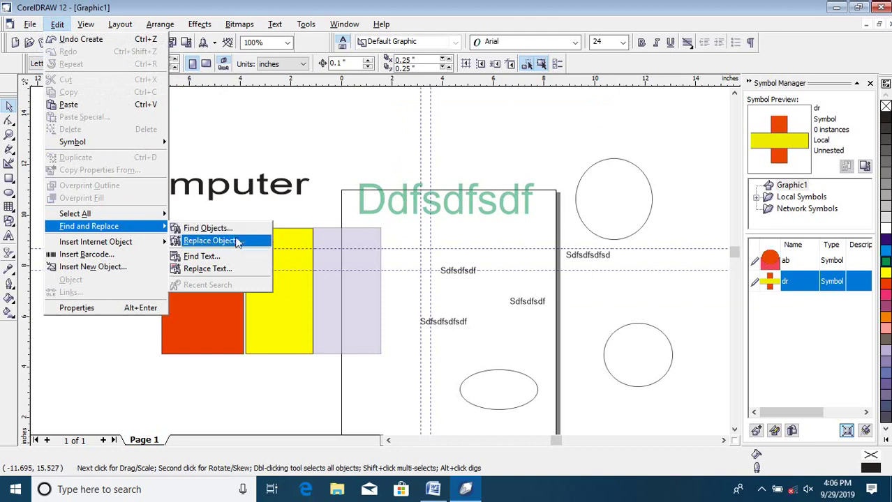
click(212, 241)
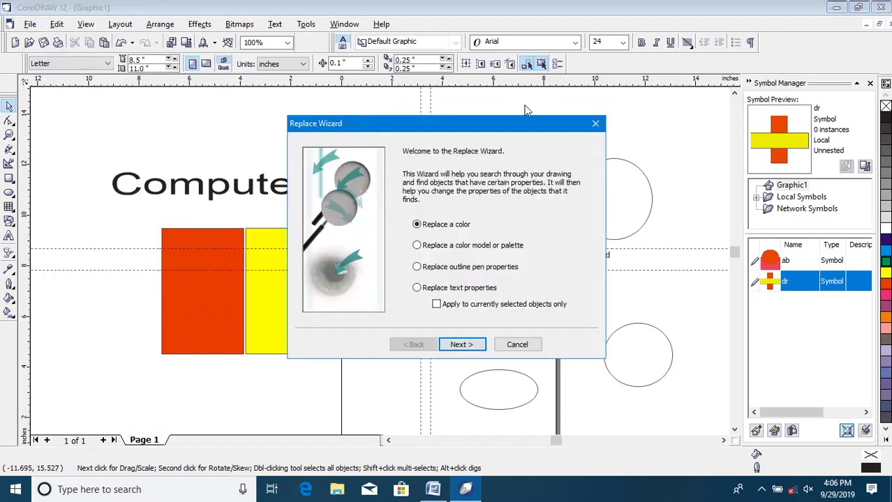
drag(499, 130, 547, 84)
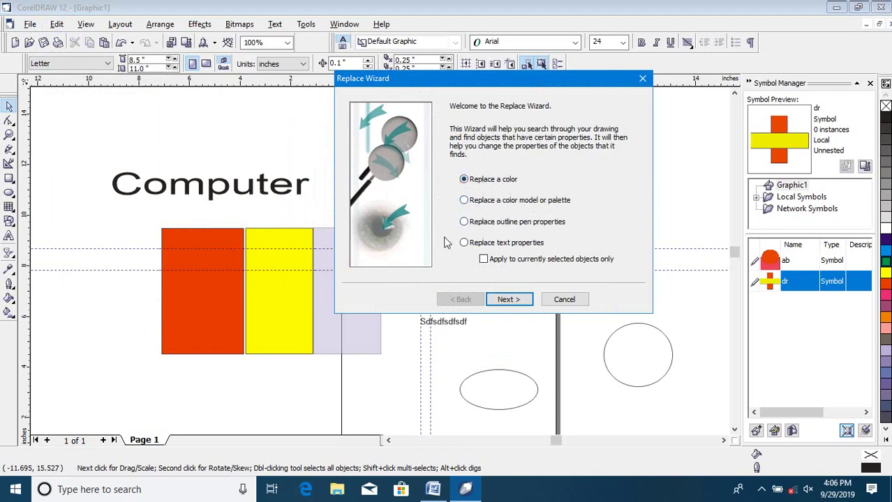
click(510, 300)
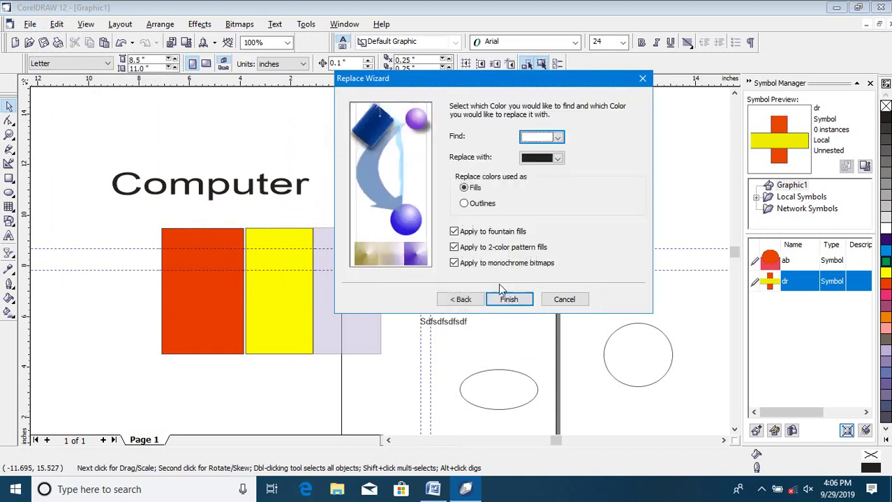
drag(469, 85, 525, 49)
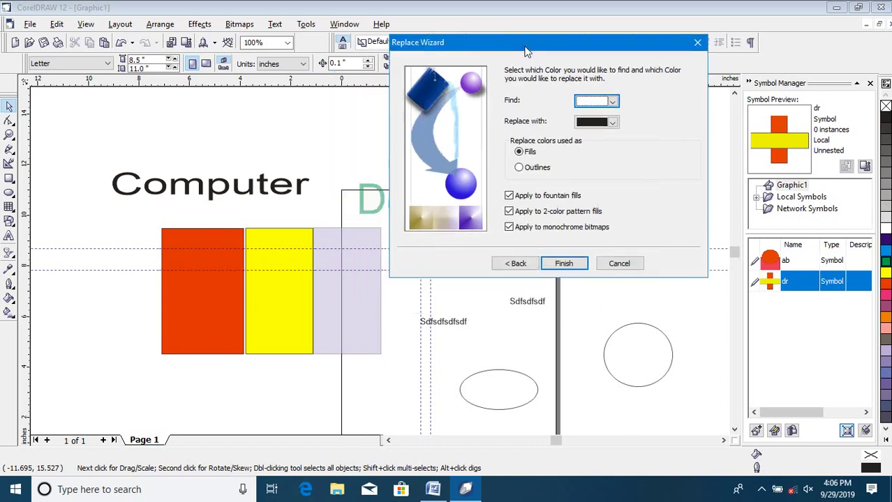
click(619, 264)
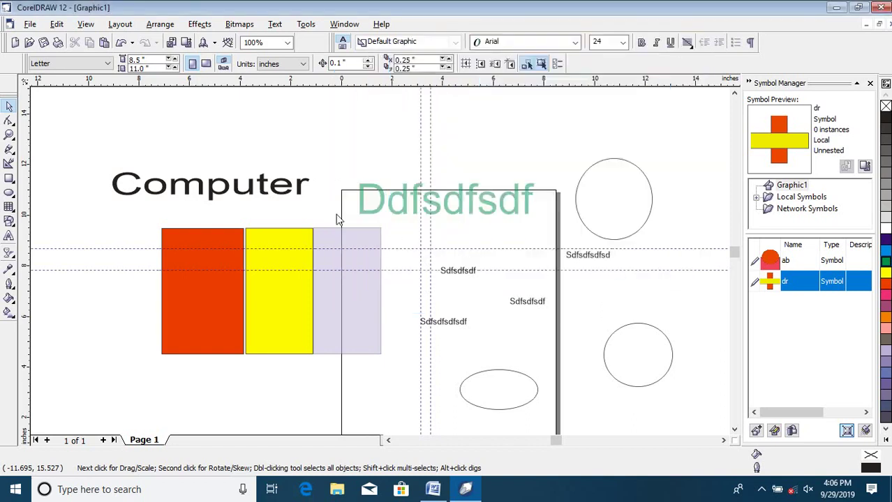
- Fill the large upper circle beside the page with red
click(579, 201)
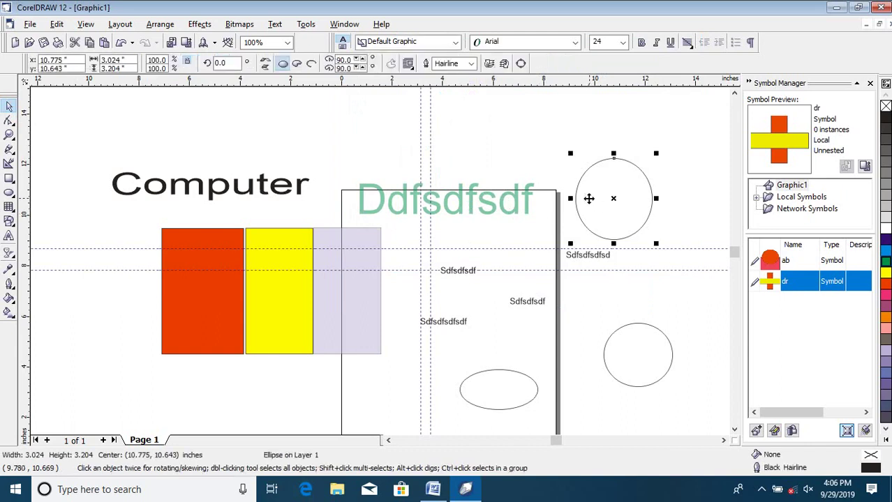
click(886, 286)
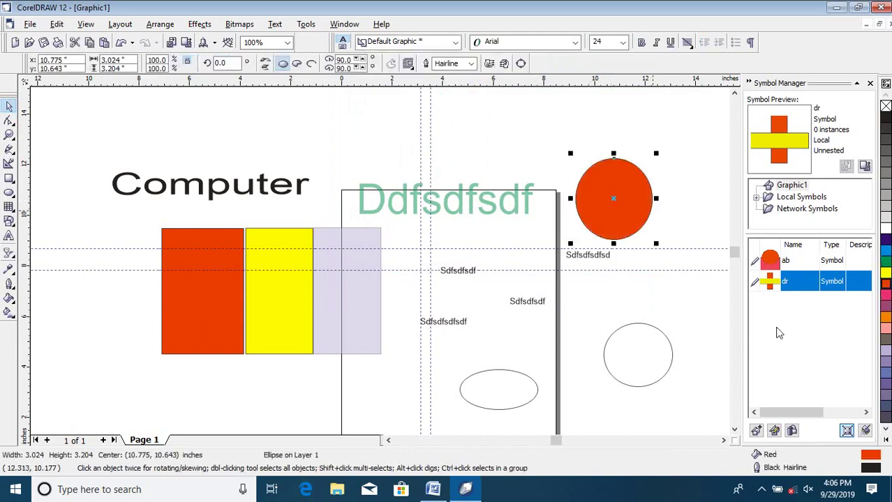
- Fill the lower circle beside the page and the ellipse on the page with red
click(633, 357)
click(884, 284)
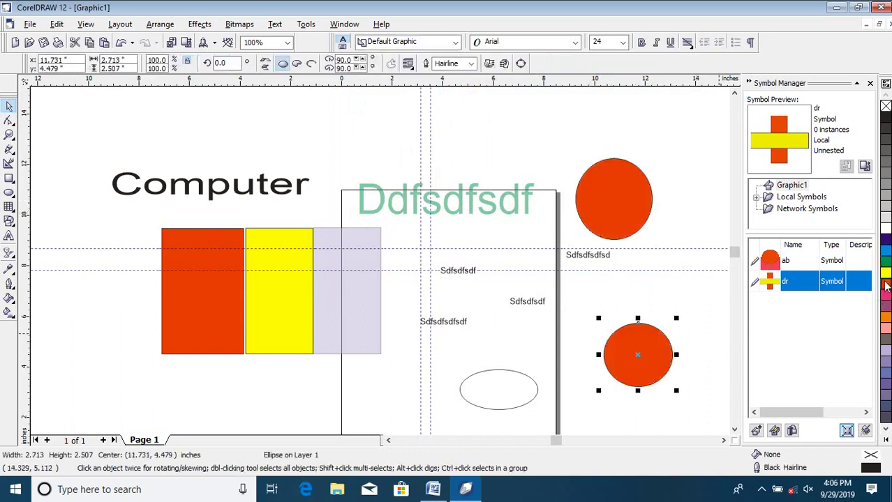
click(537, 388)
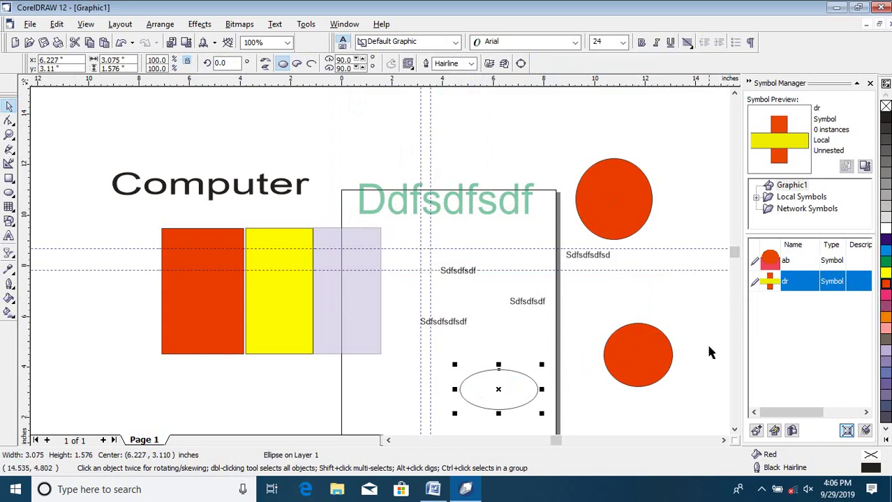
click(886, 288)
- Set up a Replace Objects color replacement that finds red fills and replaces them with blue, and finish the wizard
click(56, 25)
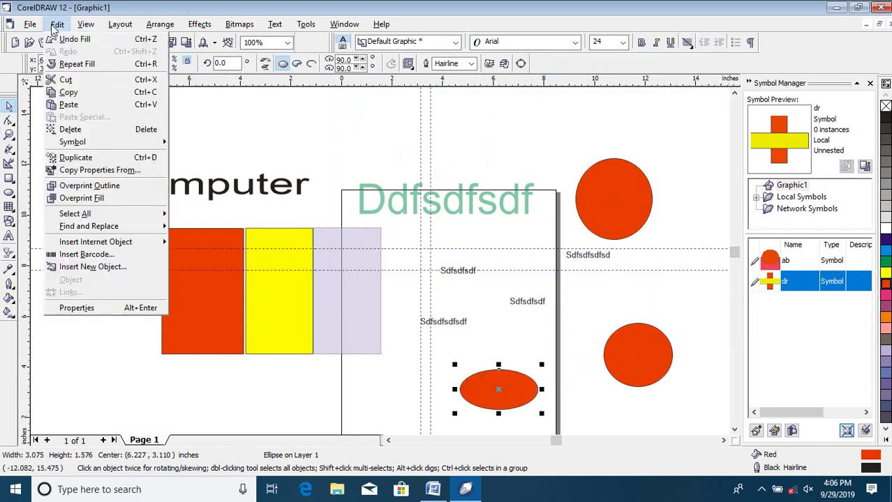
mouse_move(122, 228)
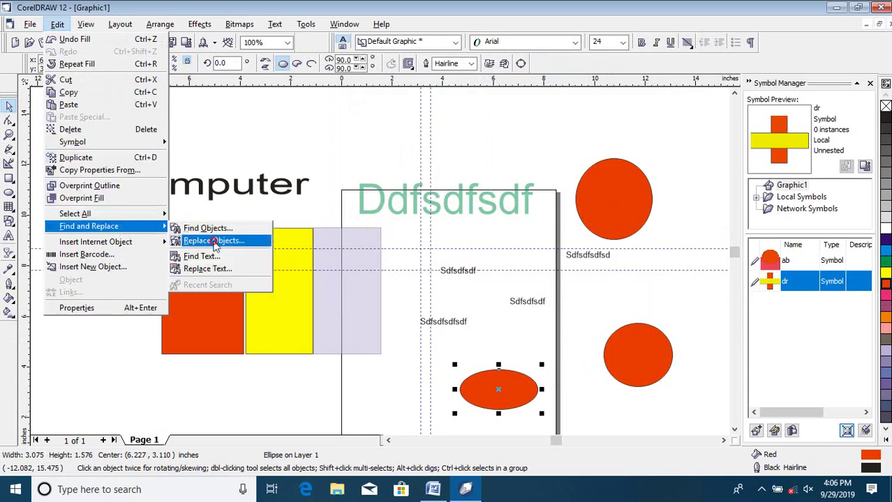
click(214, 240)
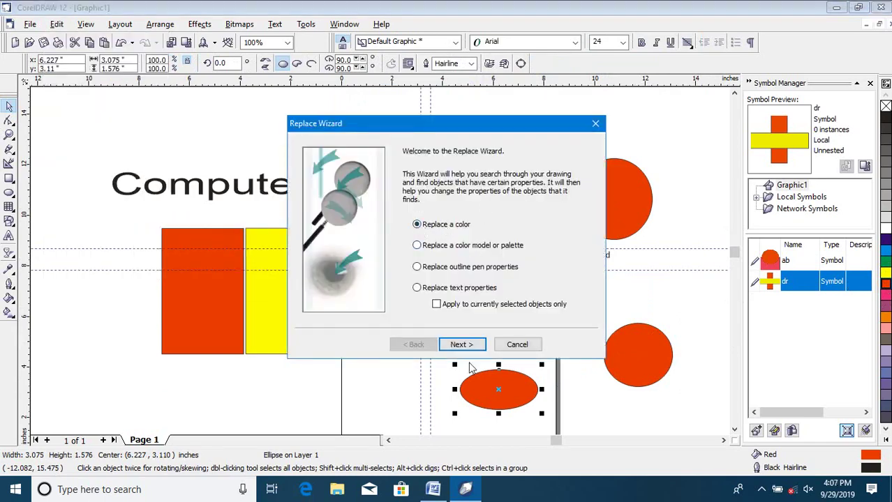
click(462, 345)
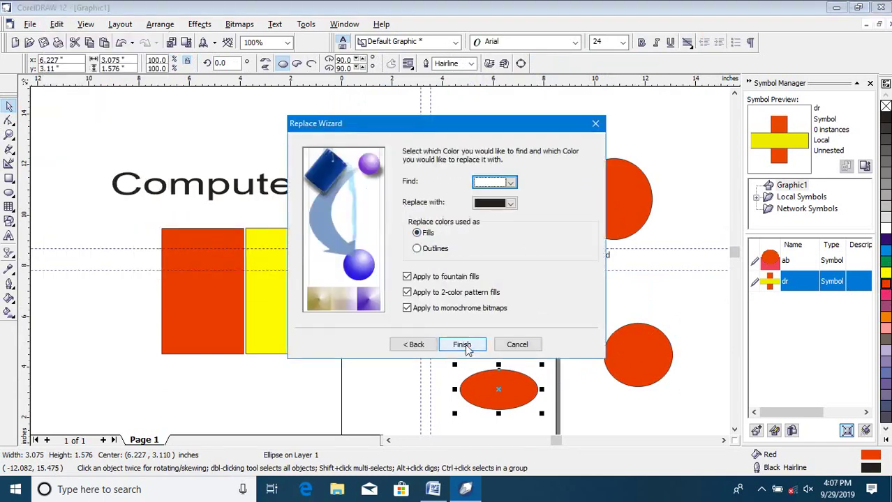
click(510, 183)
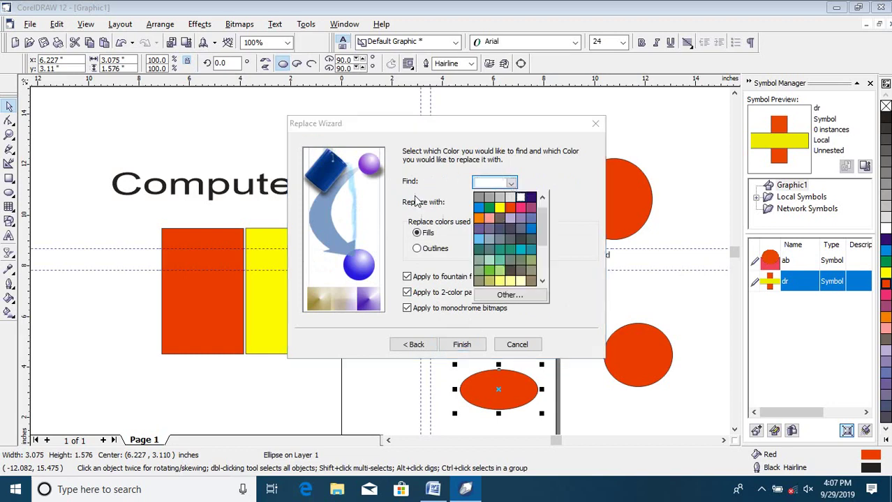
click(509, 212)
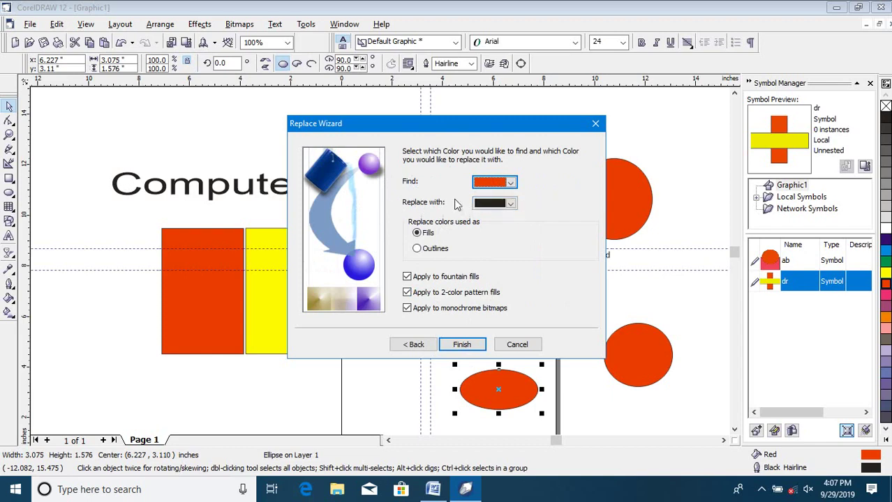
click(512, 203)
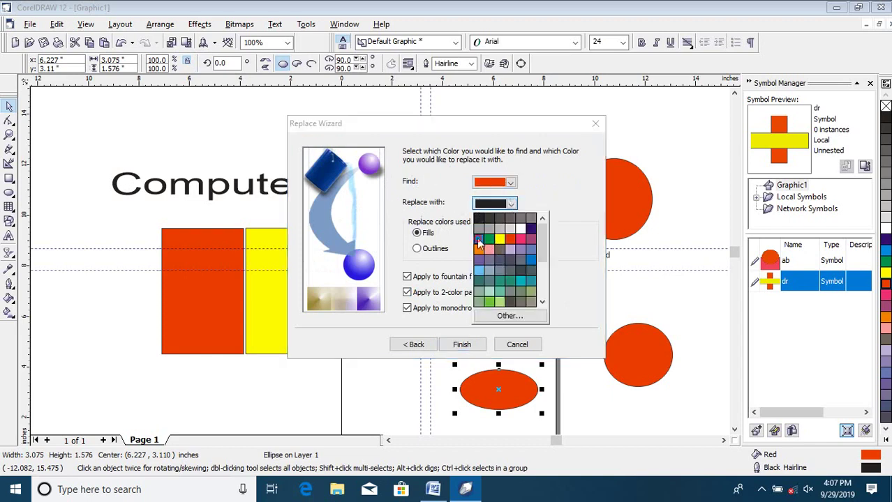
click(479, 218)
drag(466, 130, 462, 14)
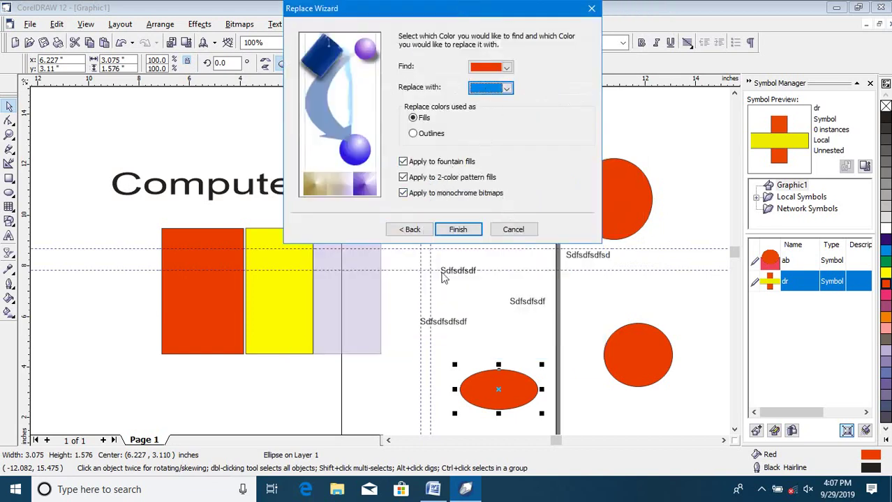
click(463, 232)
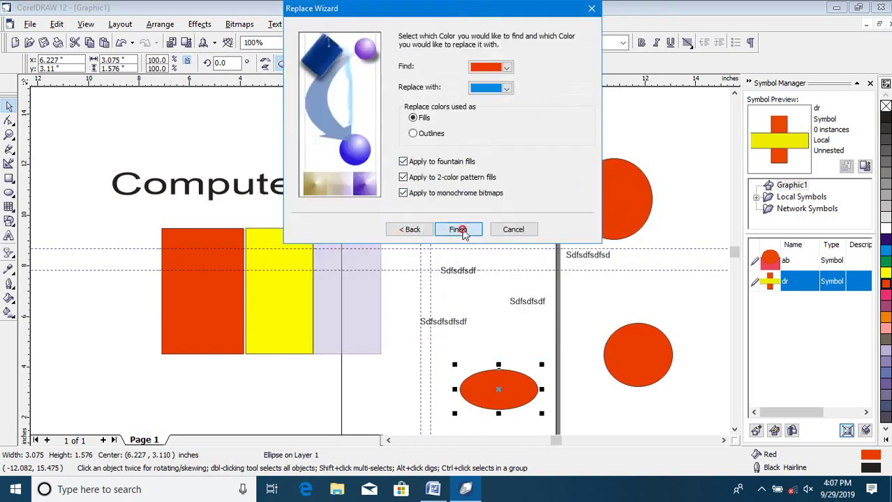
- Move the Find and Replace bar above the page and step forward through the red-filled objects
drag(466, 228, 474, 119)
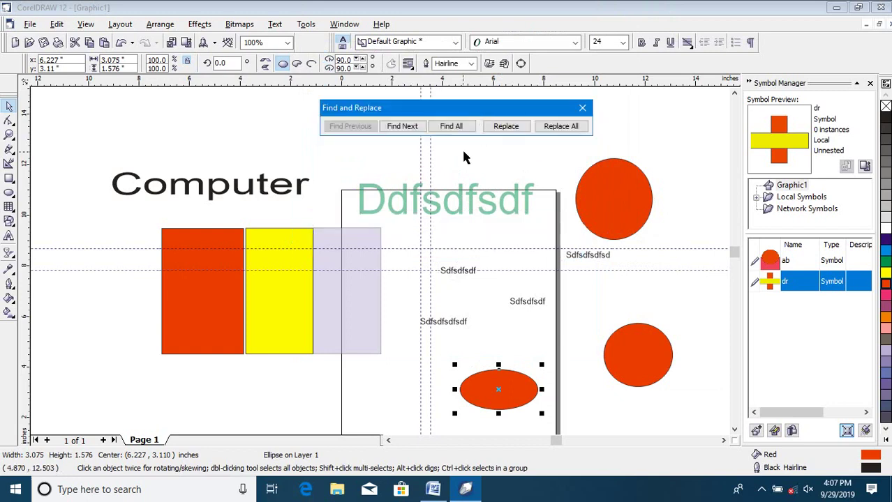
click(404, 131)
click(404, 132)
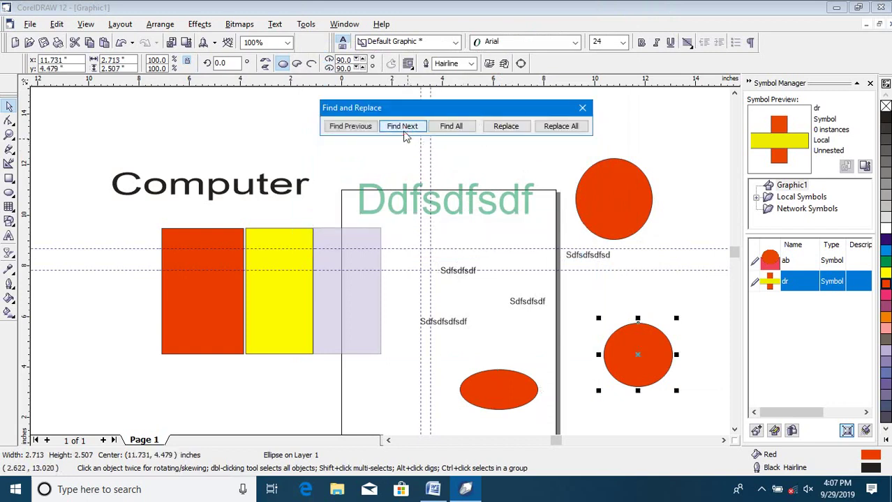
- Step through the red-filled objects on the page one by one until the search ends
click(404, 131)
click(404, 131)
click(404, 131)
click(404, 131)
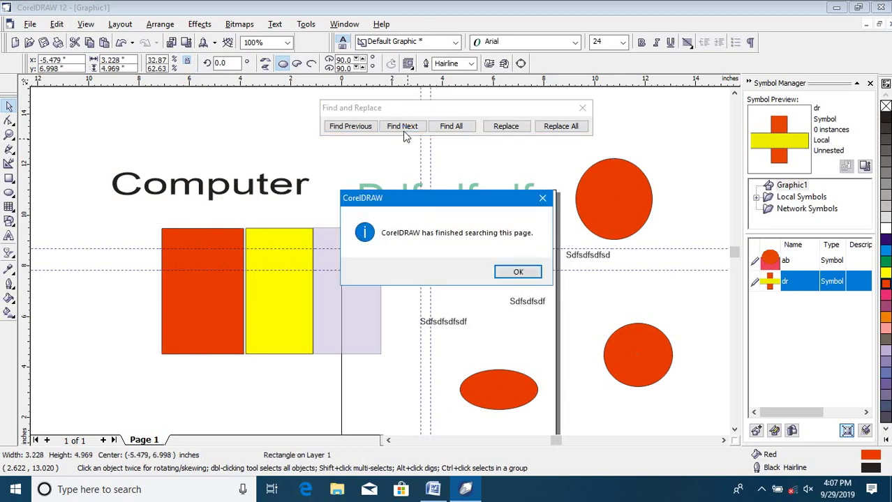
click(516, 272)
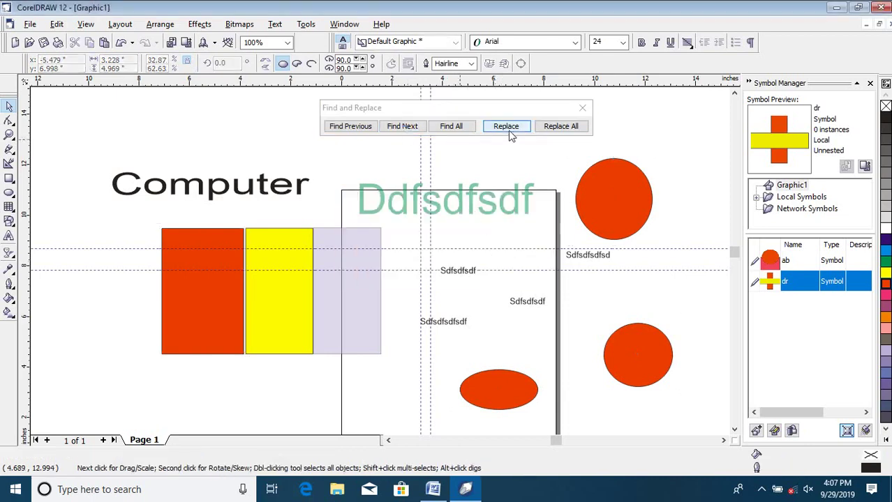
- Find all red-filled objects on the page and replace their fill with blue
click(455, 129)
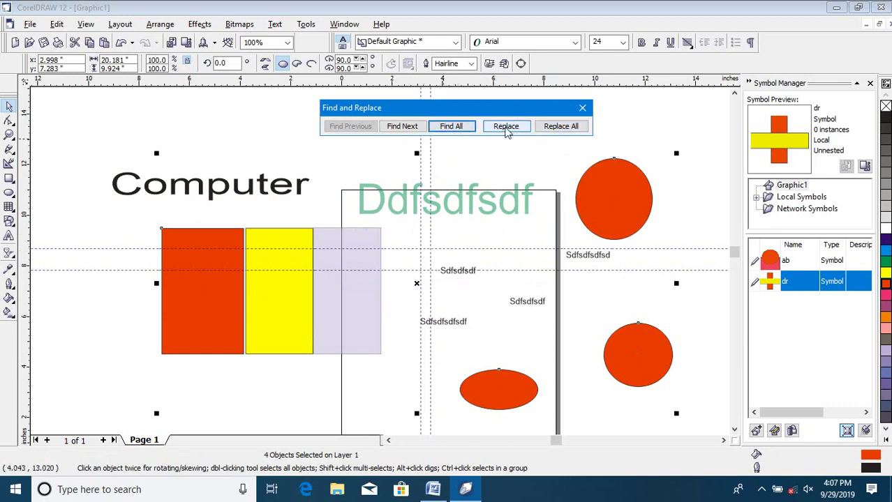
click(562, 127)
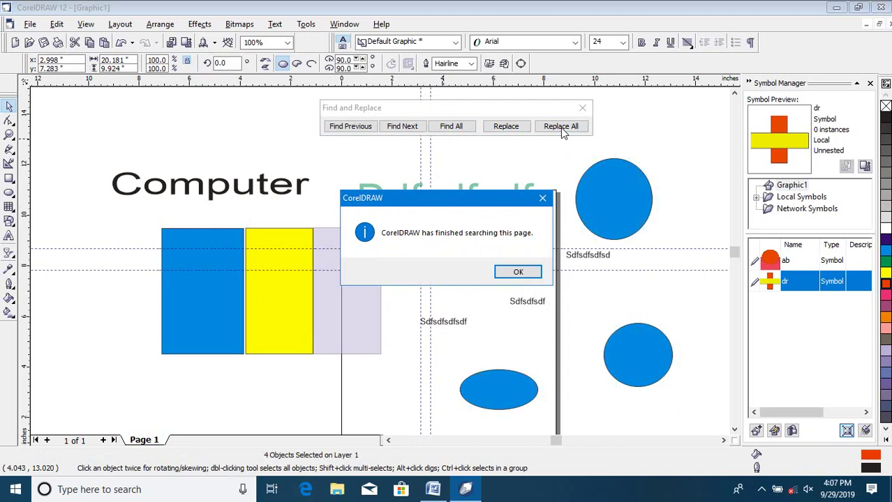
click(520, 273)
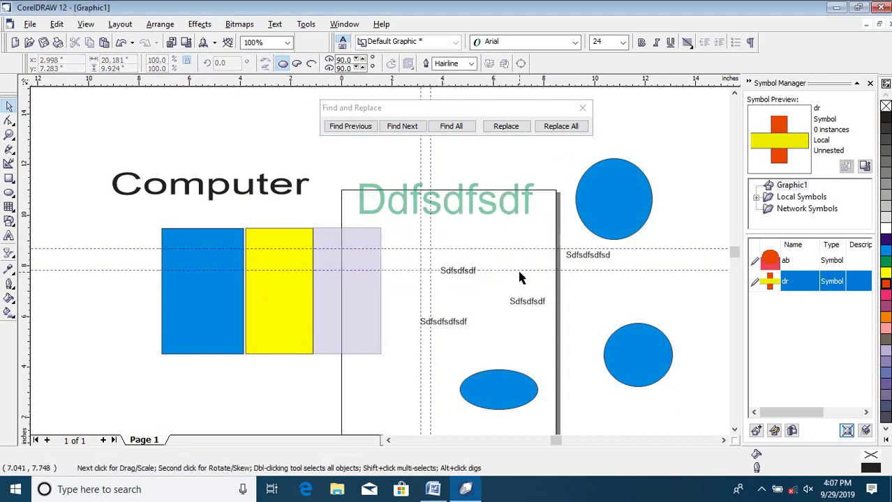
click(583, 109)
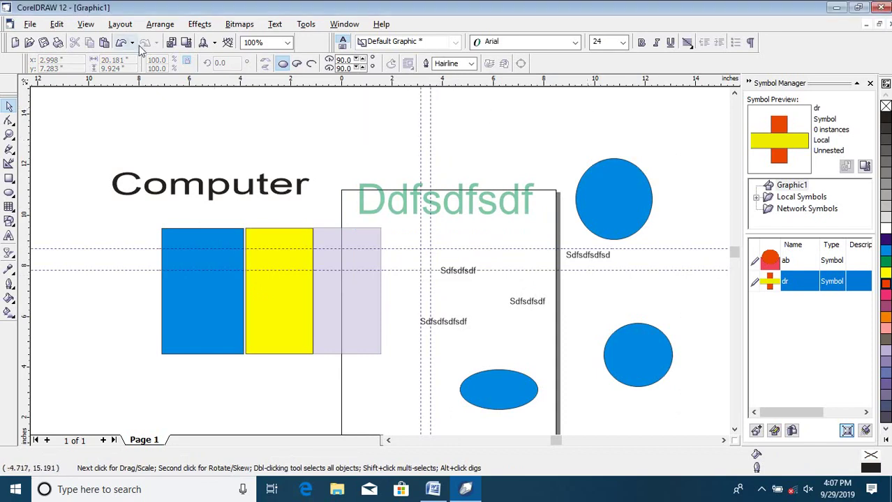
- Find the text "computer" in the drawing
click(57, 24)
mouse_move(129, 233)
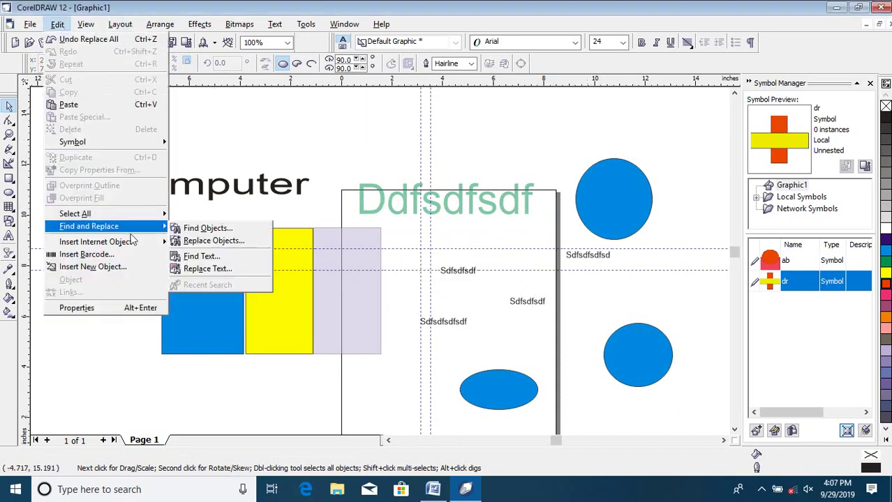
click(220, 254)
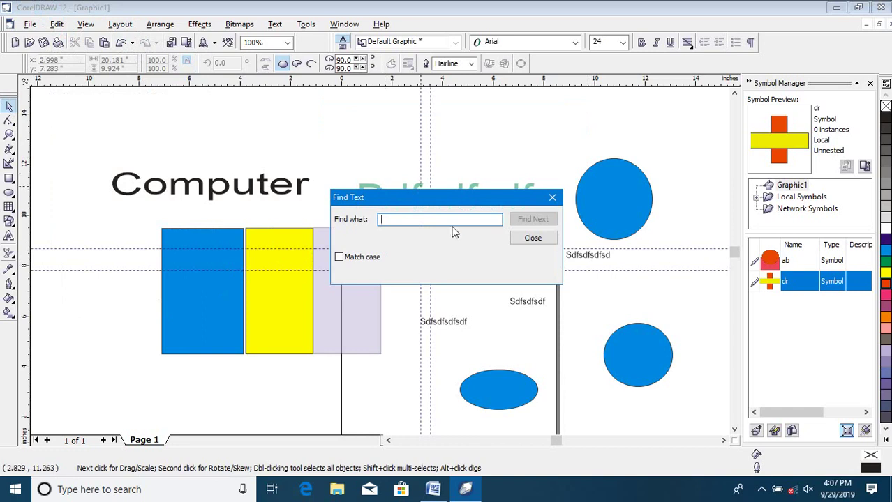
text(computer)
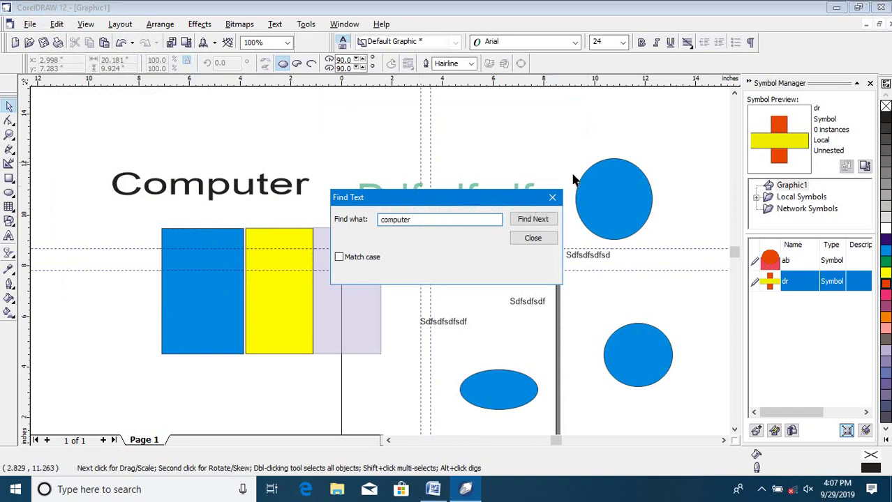
click(548, 220)
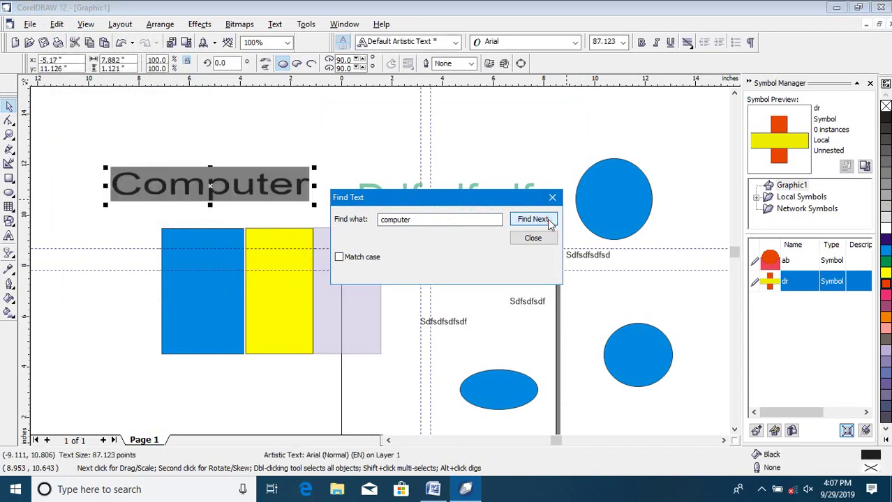
click(551, 197)
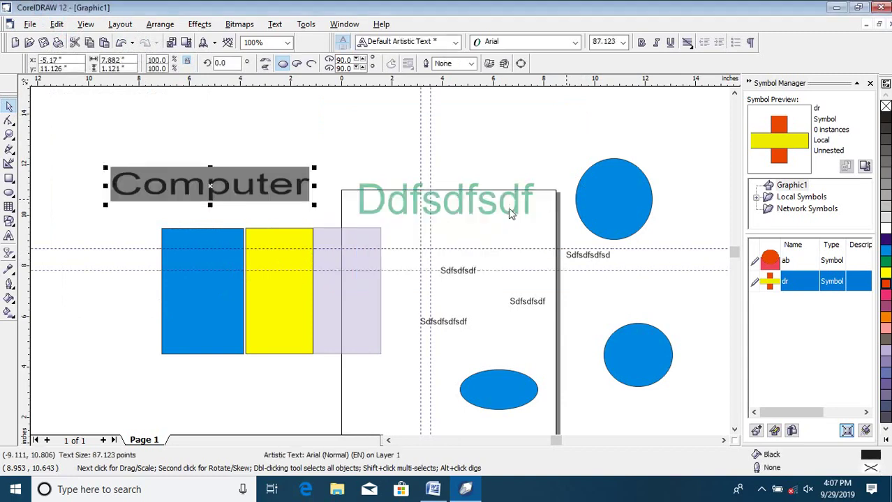
- Replace every occurrence of the text "computer" with "education"
click(83, 26)
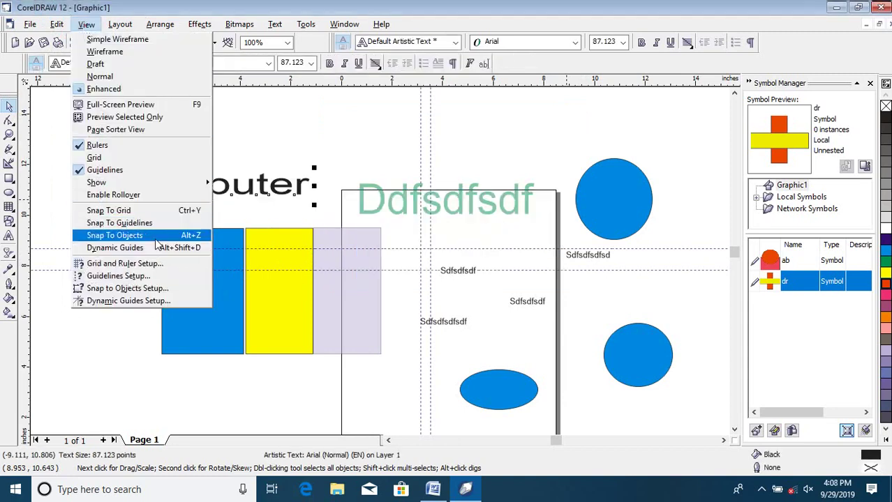
mouse_move(56, 27)
mouse_move(98, 230)
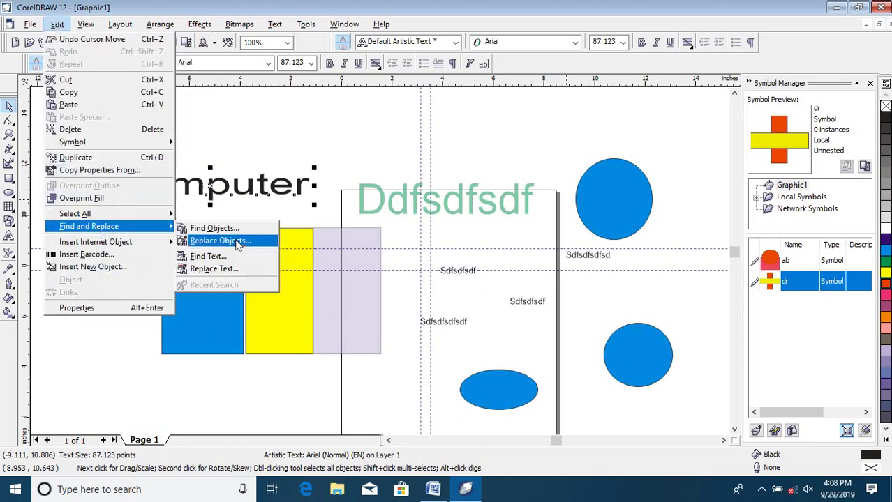
click(250, 269)
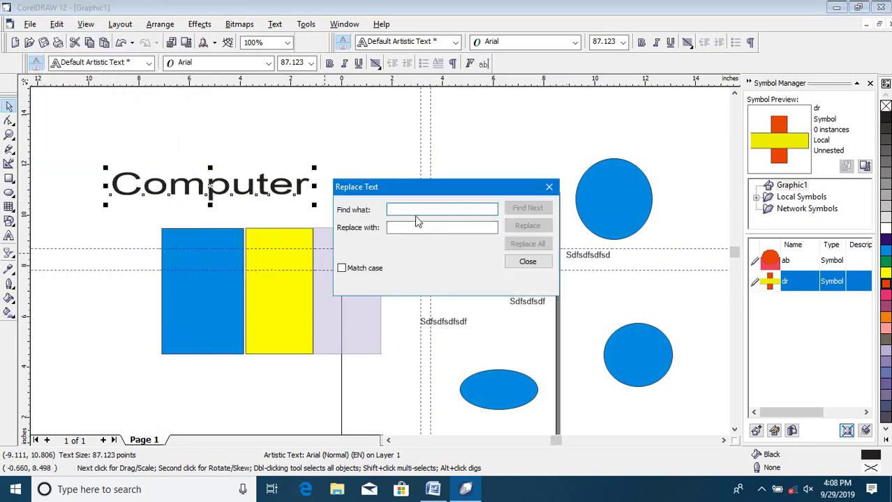
text(comp)
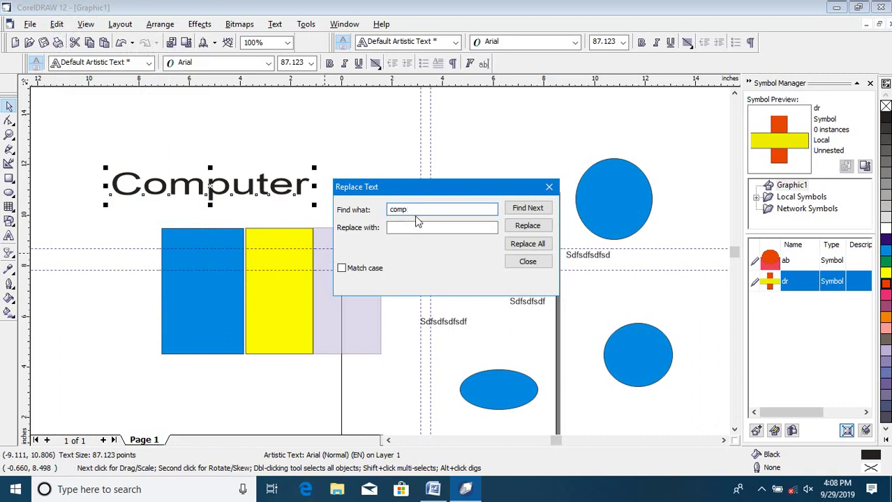
text(uter)
click(471, 229)
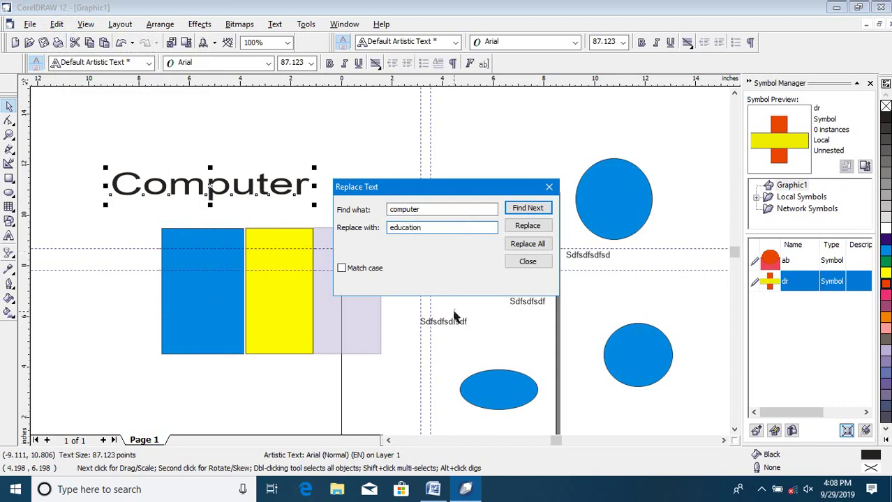
click(530, 247)
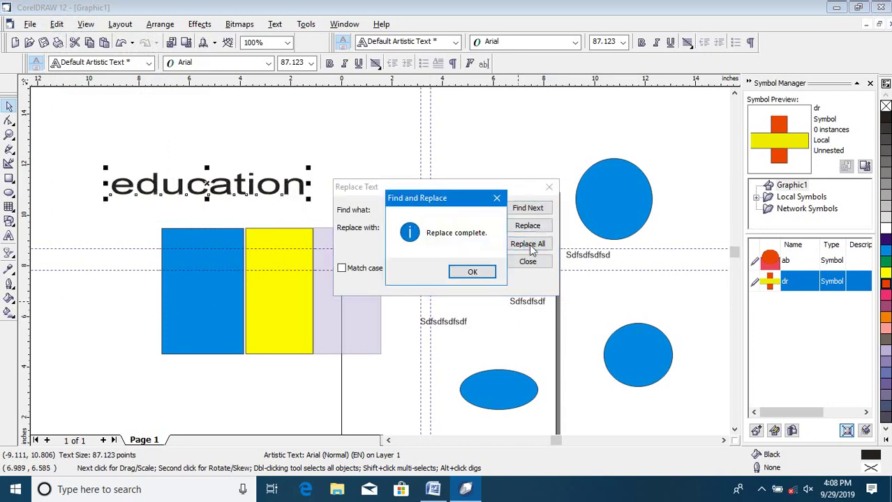
click(481, 271)
click(548, 189)
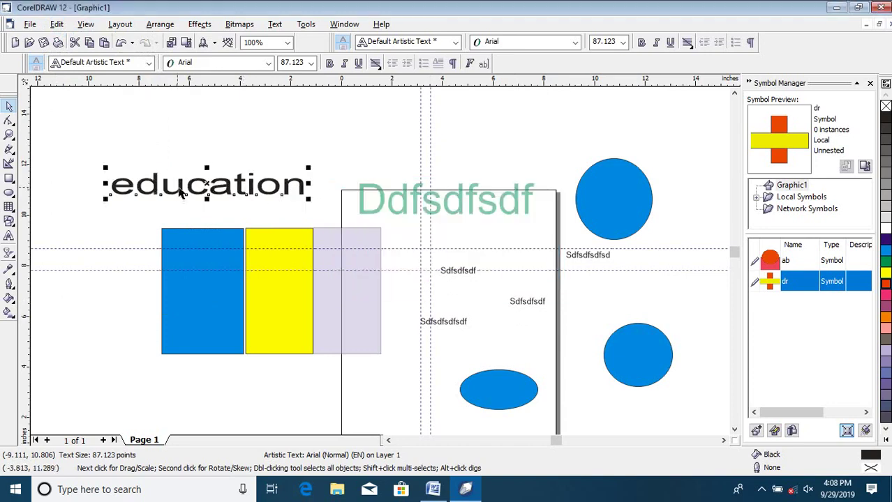
- Insert a Simple Button internet object in the empty area above the end of the "education" text
click(195, 99)
click(57, 23)
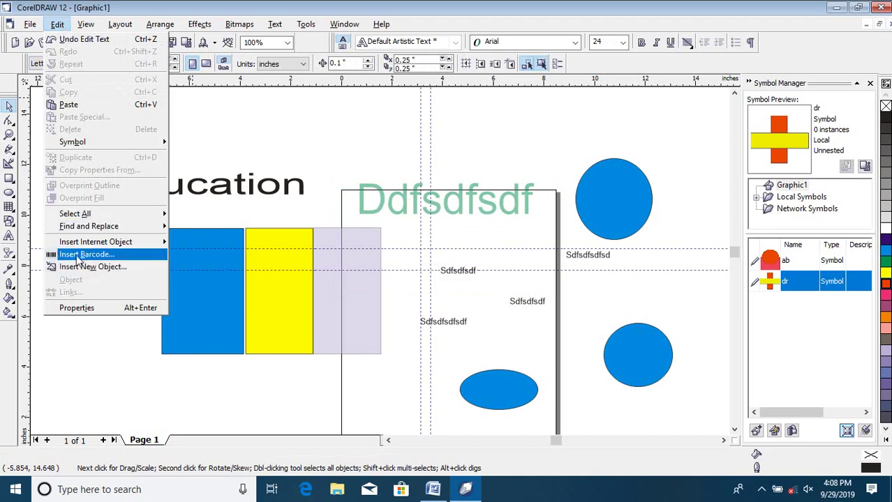
mouse_move(83, 244)
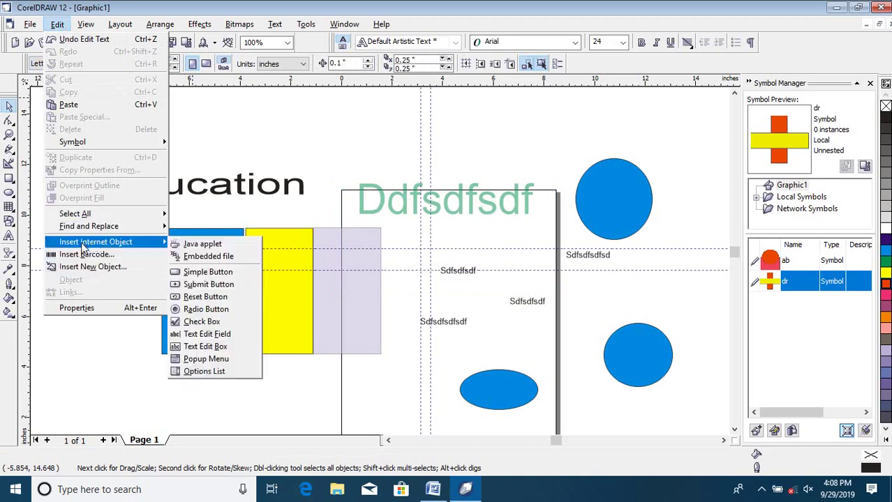
click(208, 272)
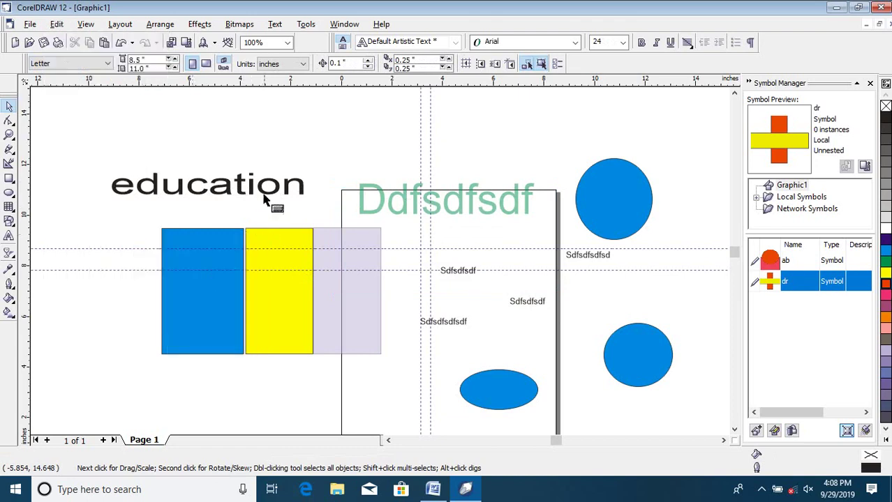
drag(280, 102, 312, 114)
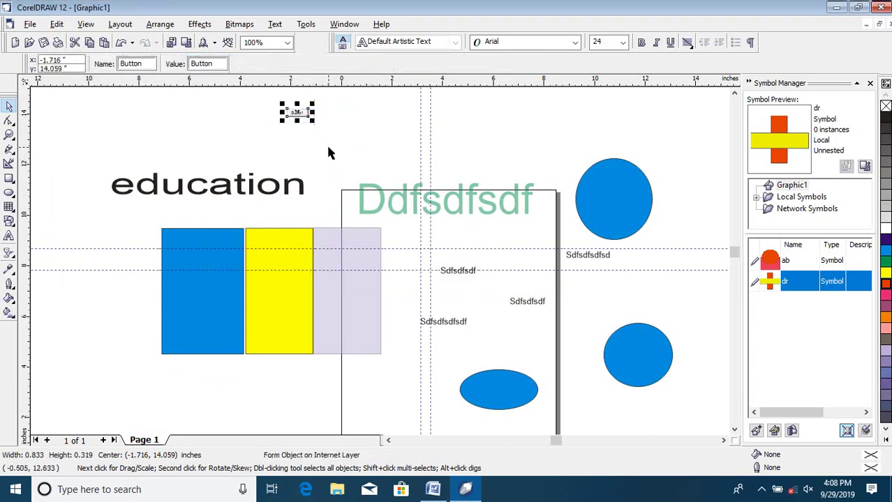
- Examine the inserted button up close, and return to an overview of the whole drawing
key(z)
drag(272, 96, 351, 131)
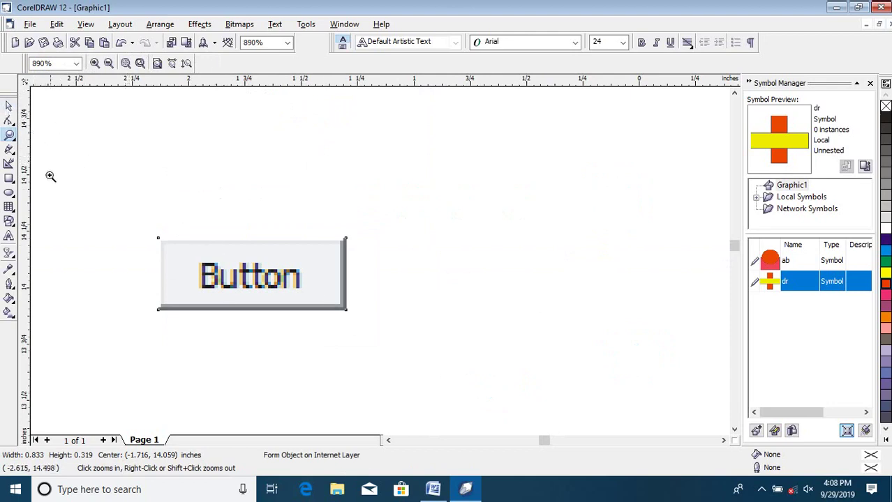
click(9, 105)
right_click(110, 186)
click(393, 168)
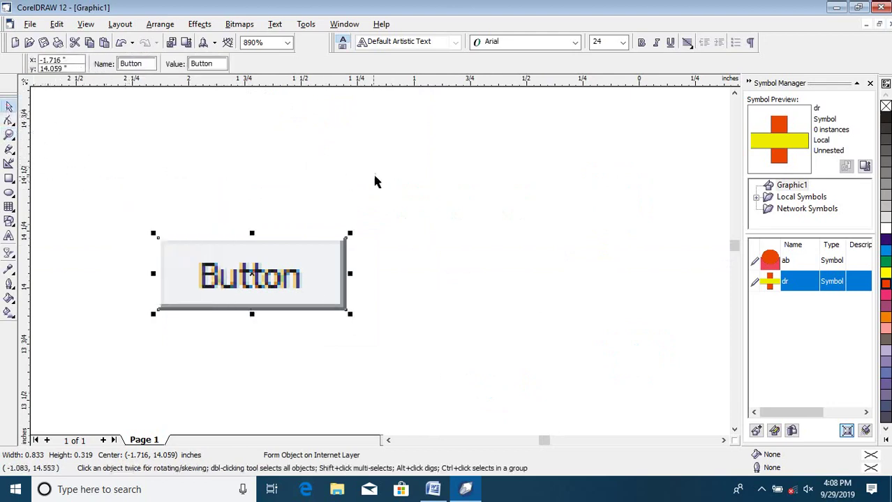
key(z)
right_click(360, 237)
right_click(338, 232)
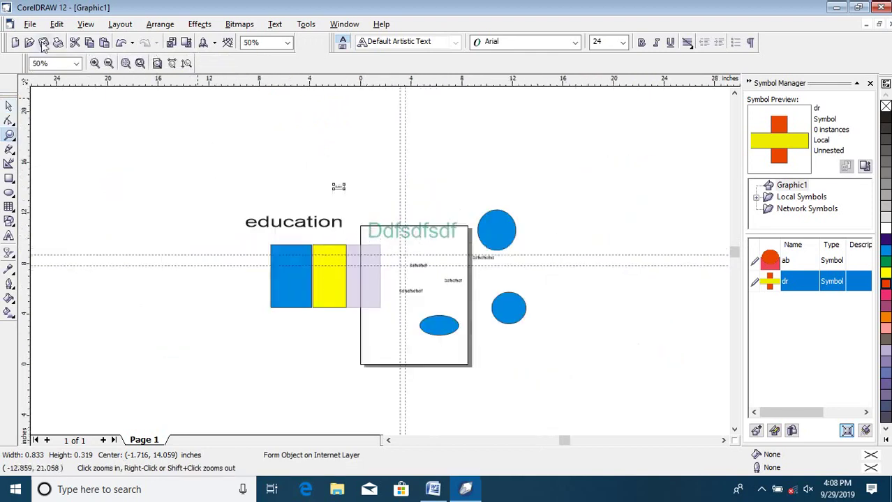
- Open the Barcode Wizard and move it to uncover the objects on the page
click(57, 24)
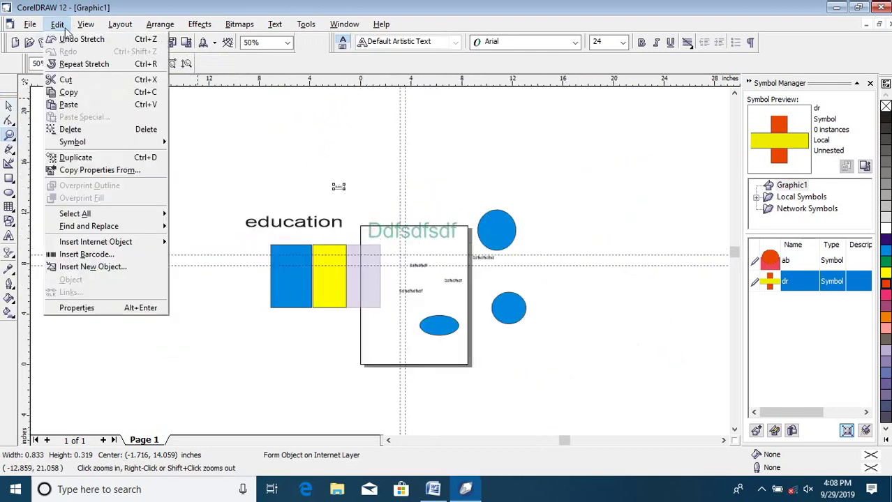
click(127, 255)
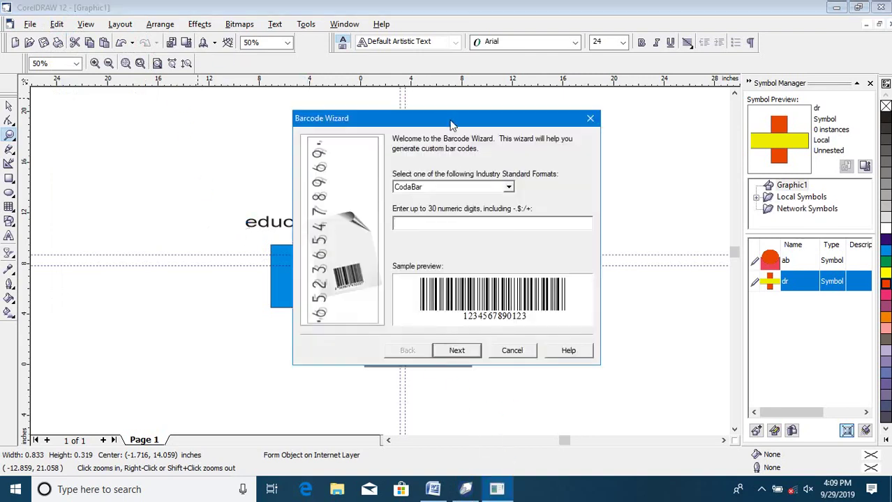
drag(450, 125, 231, 69)
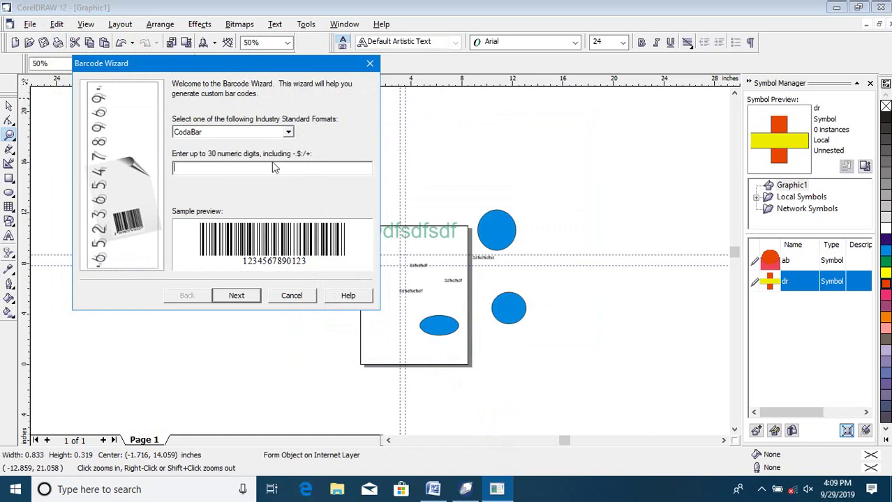
- Try the Code 39 barcode format and set the format back to CodaBar
click(288, 131)
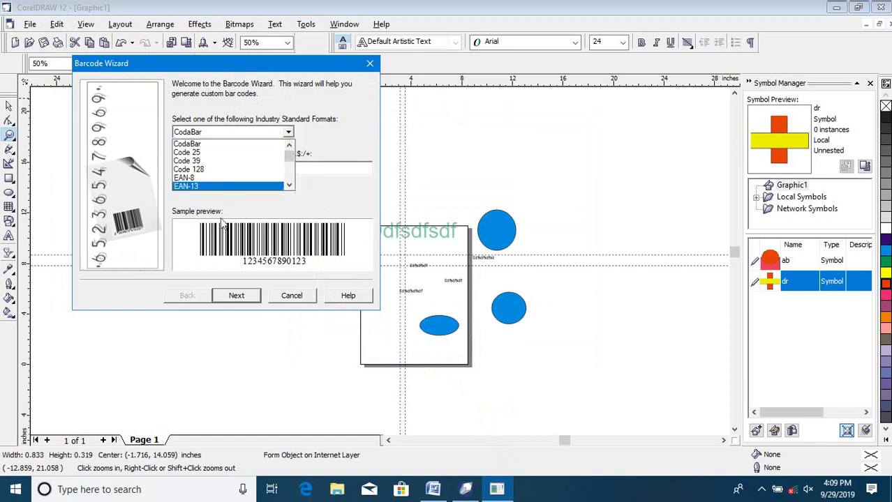
click(241, 161)
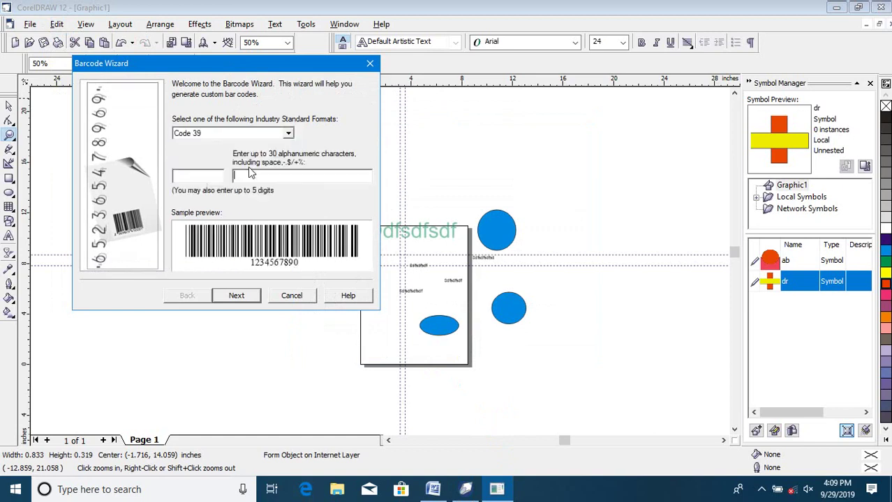
click(287, 133)
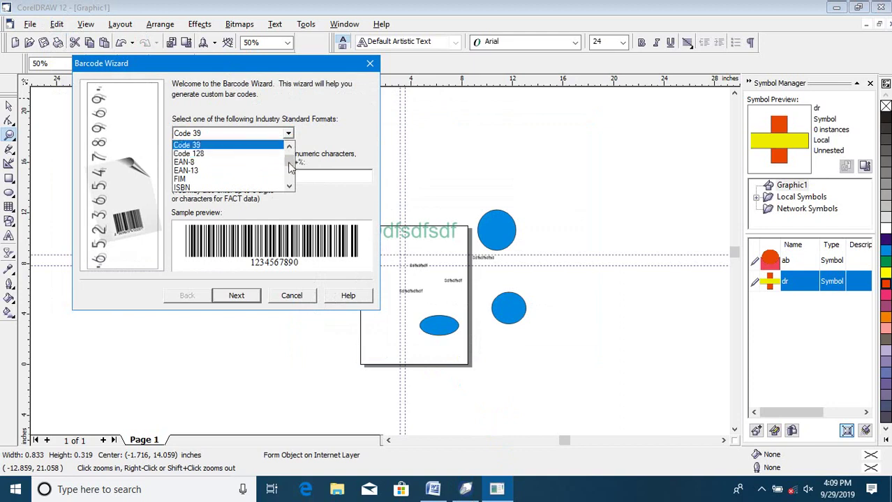
drag(288, 160, 288, 152)
click(211, 146)
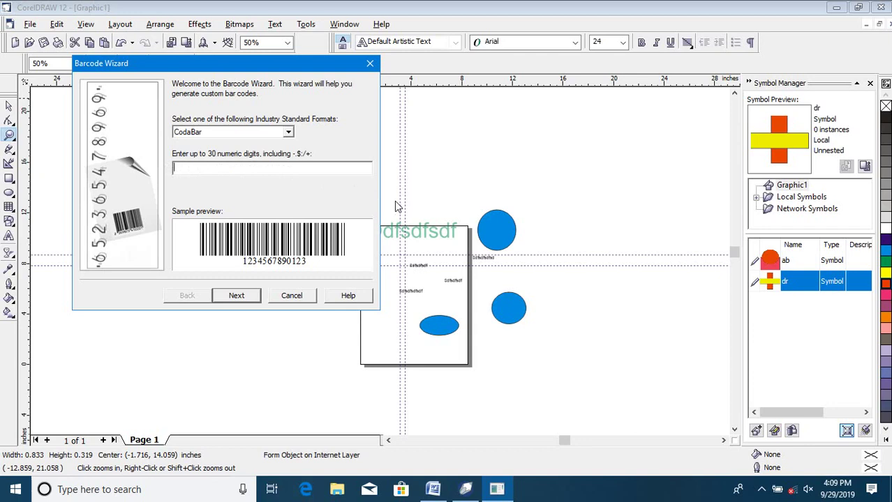
text(123123123123)
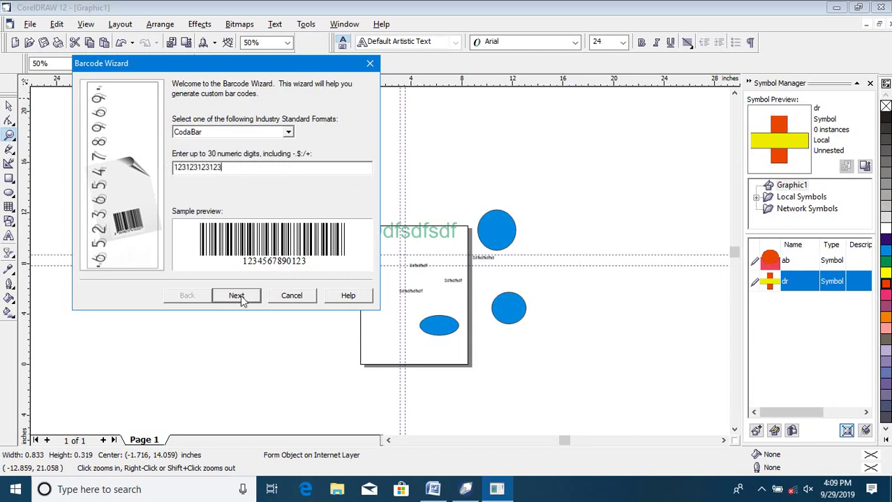
click(237, 295)
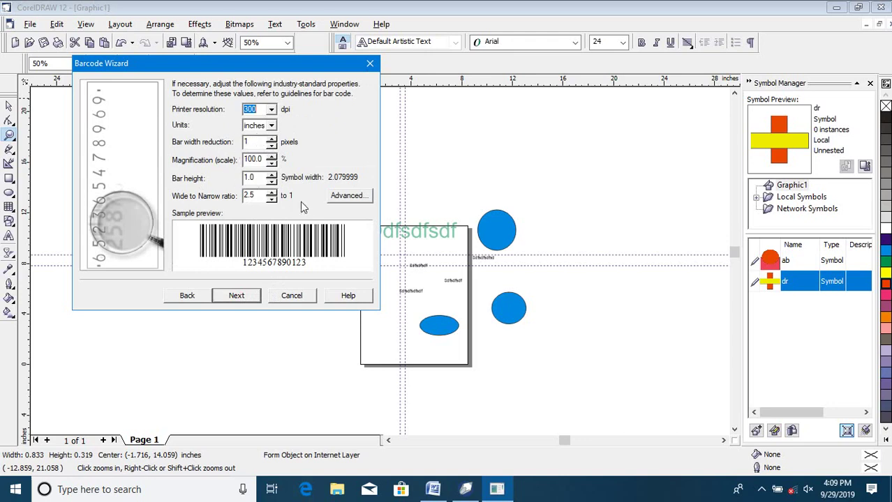
click(251, 296)
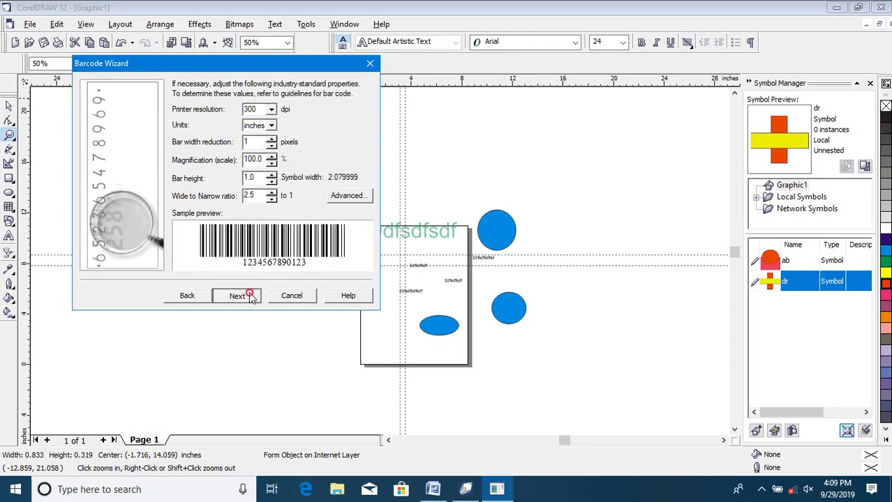
click(243, 299)
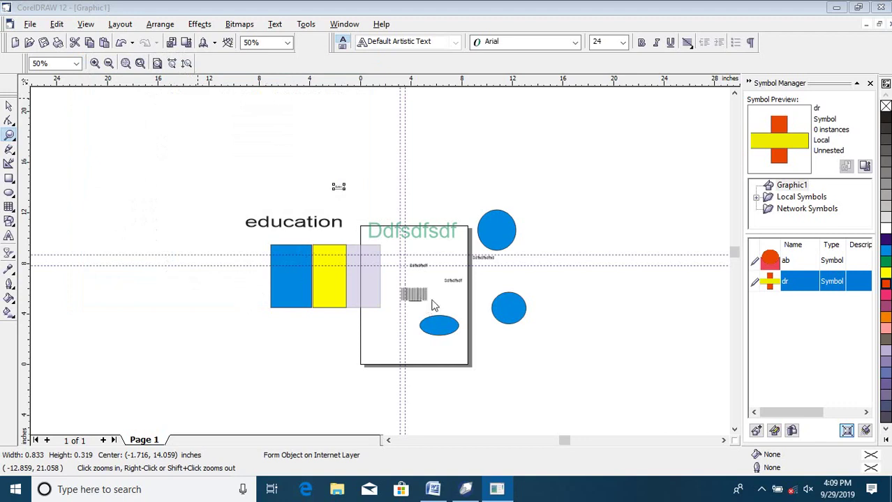
- Enlarge the inserted barcode to about 10.9 by 5.6 inches and move it up over the page's upper half
click(415, 295)
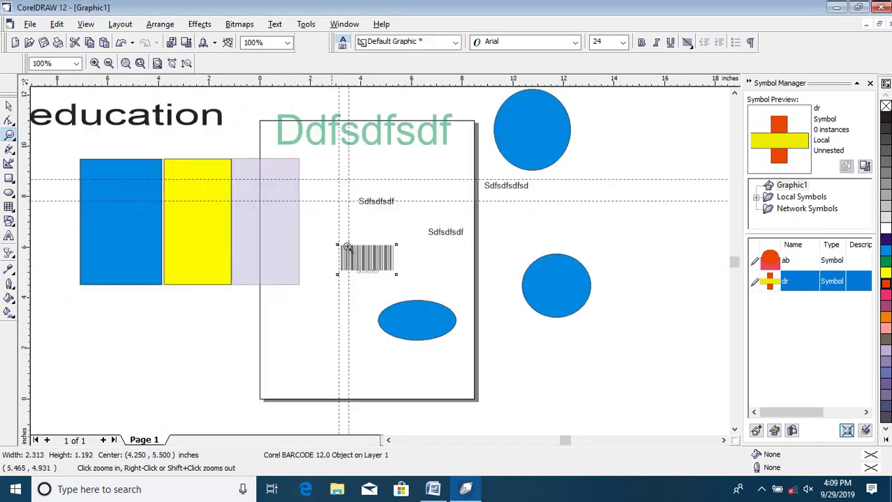
click(9, 106)
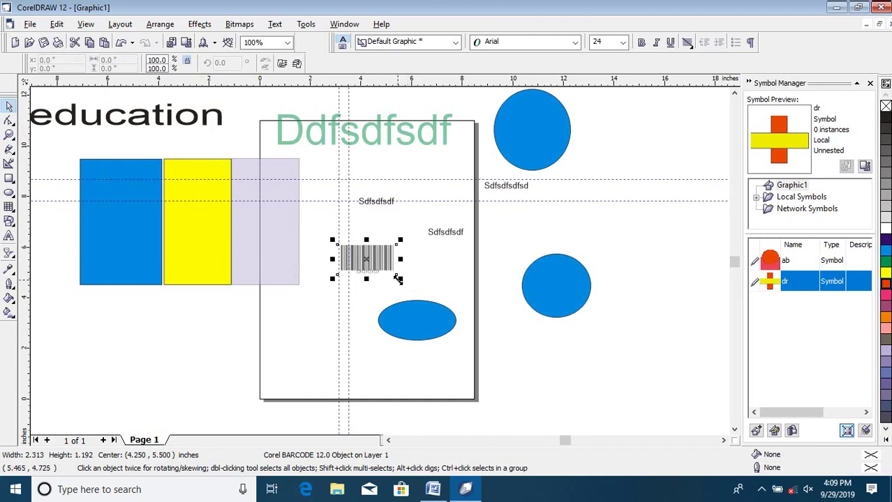
drag(396, 274, 607, 393)
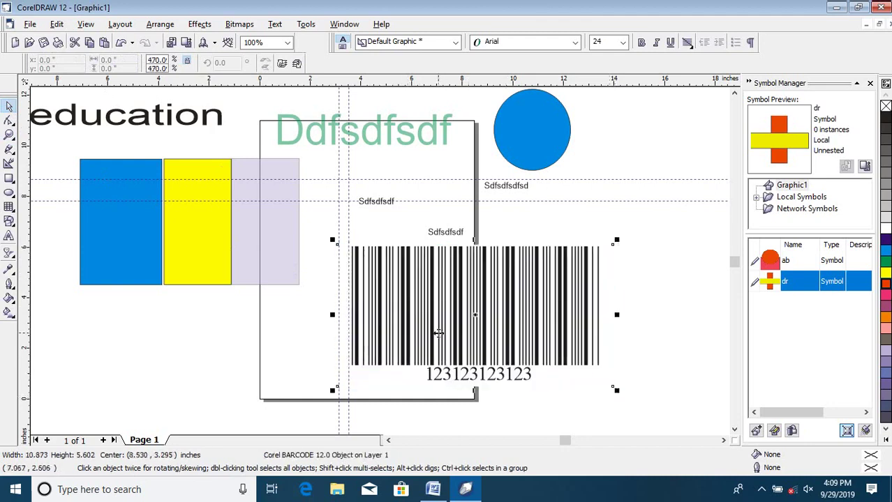
drag(440, 333, 378, 258)
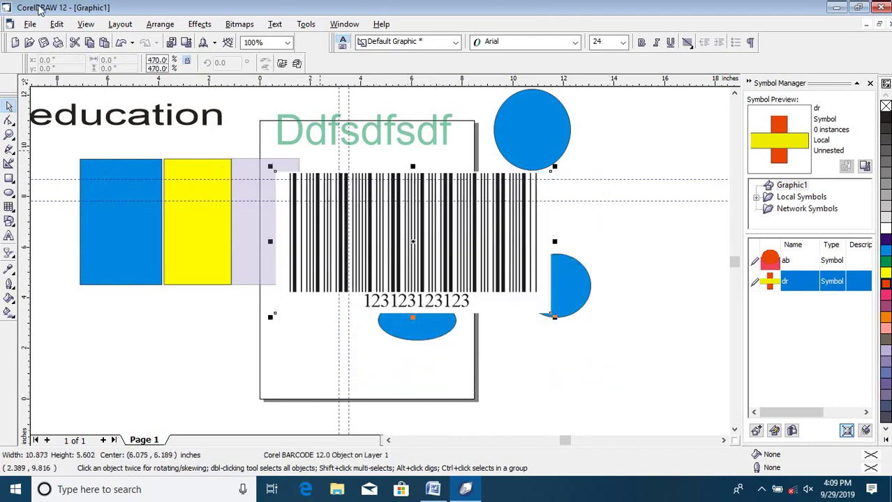
- Examine the commands for the selected barcode object and the object types offered for inserting a new object
click(56, 24)
mouse_move(143, 280)
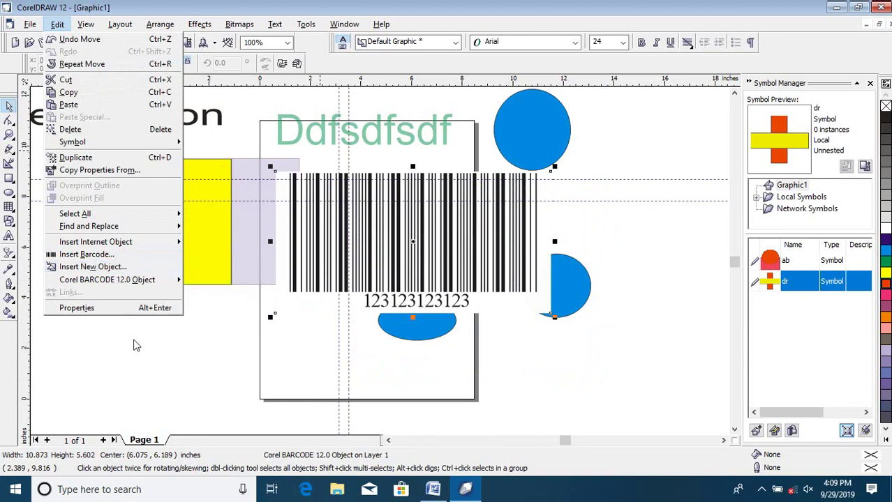
click(137, 352)
click(59, 27)
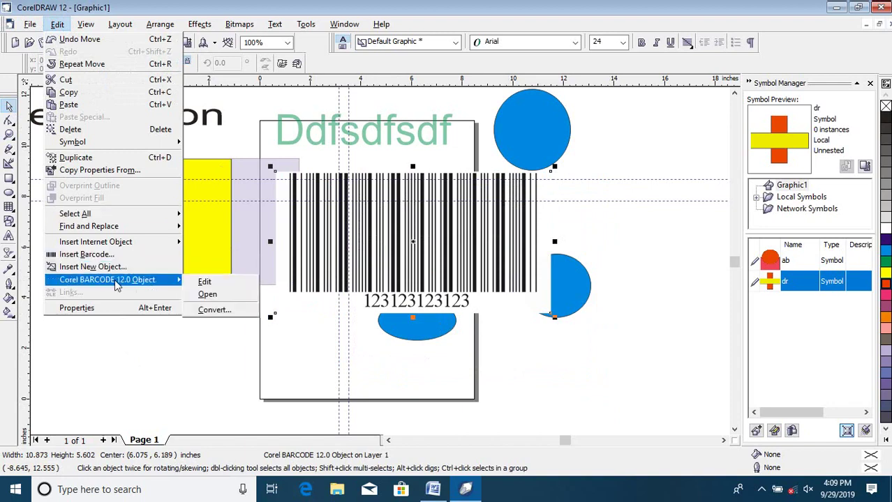
click(101, 266)
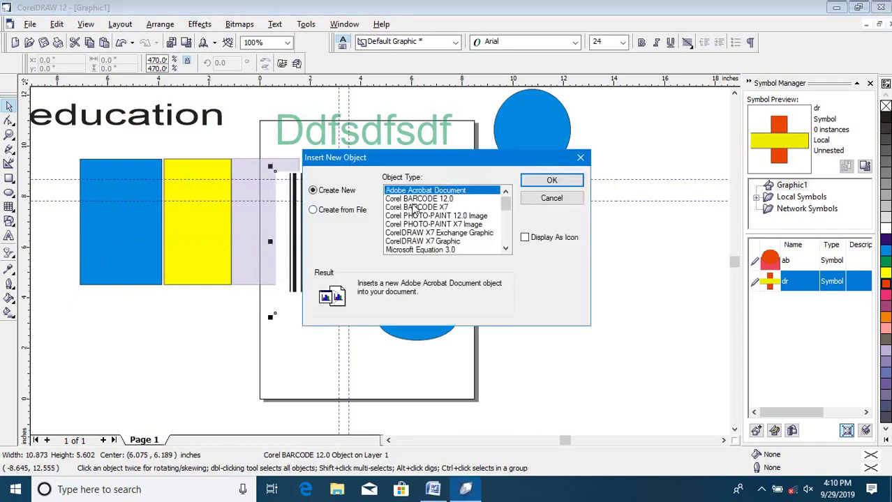
click(418, 199)
click(429, 191)
click(417, 235)
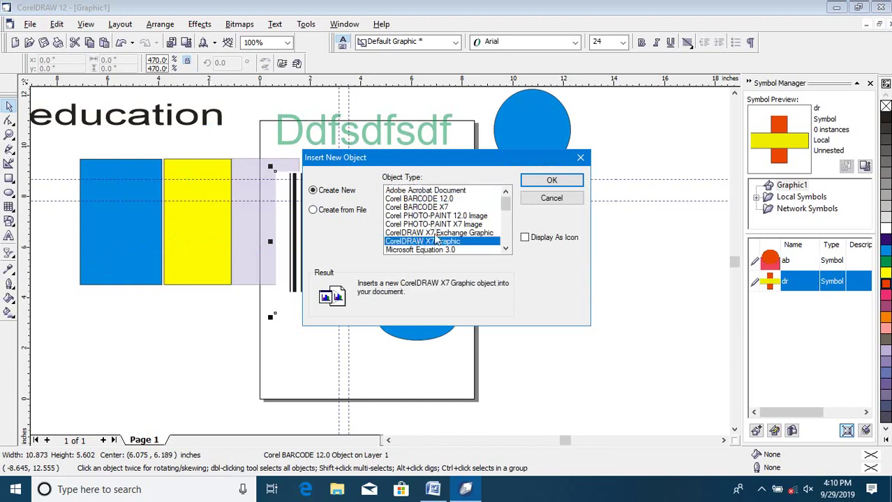
click(436, 224)
click(506, 249)
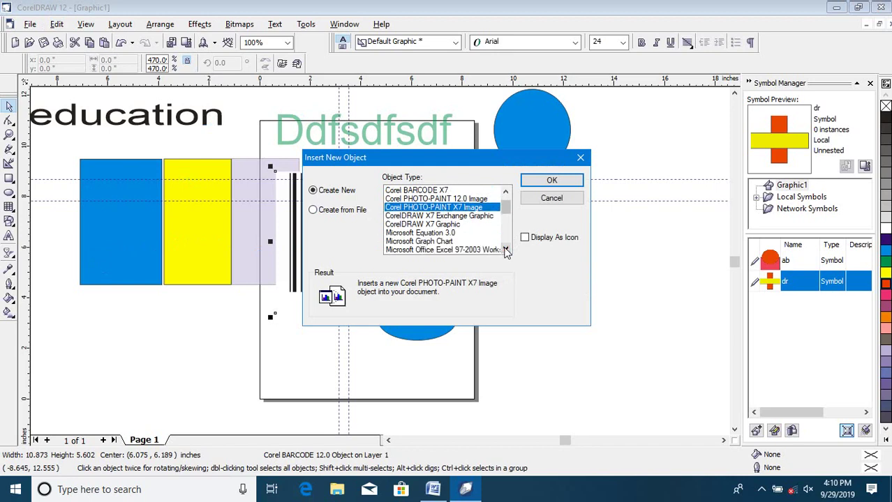
click(506, 250)
click(506, 250)
click(437, 225)
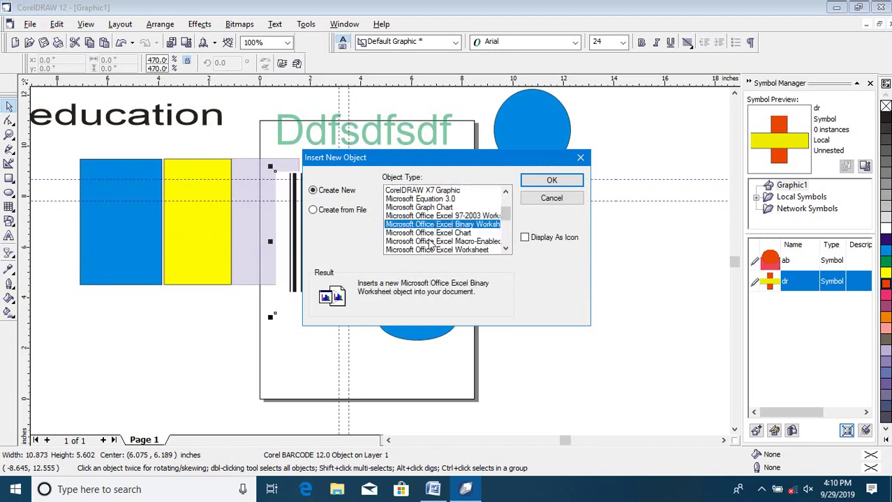
click(428, 242)
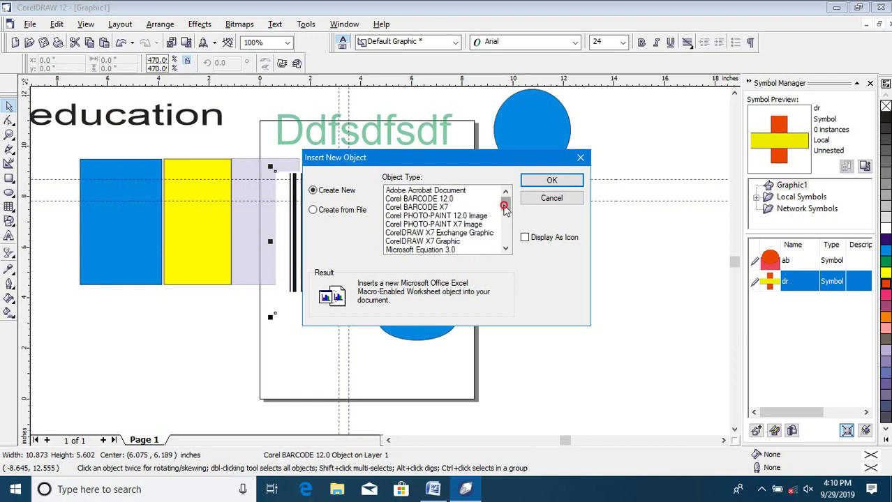
click(502, 197)
mouse_move(502, 207)
mouse_down()
mouse_move(508, 245)
mouse_move(509, 192)
mouse_move(509, 232)
mouse_move(500, 231)
mouse_up()
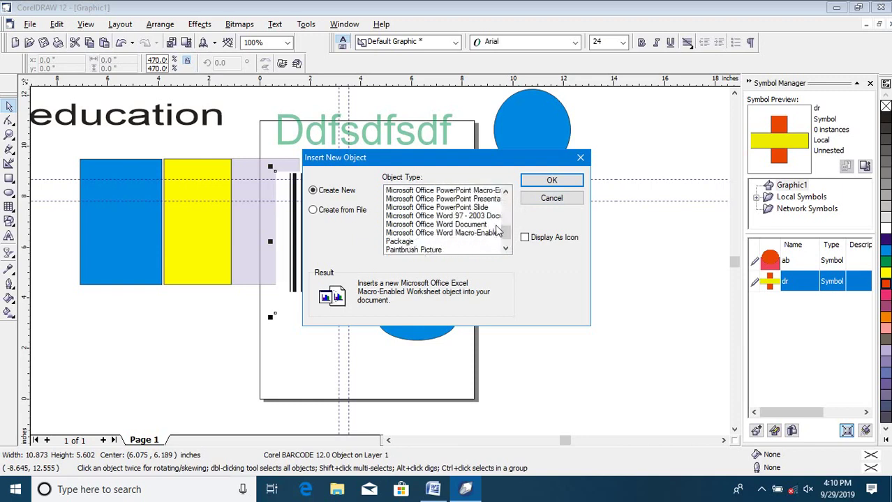
- Insert a new Microsoft Office Word Document object, leave its in-place editing, and deselect it
click(438, 224)
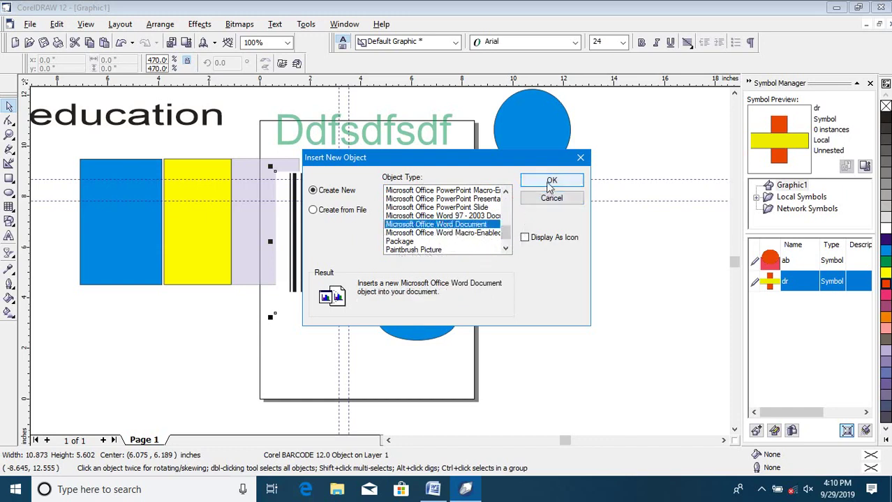
click(547, 180)
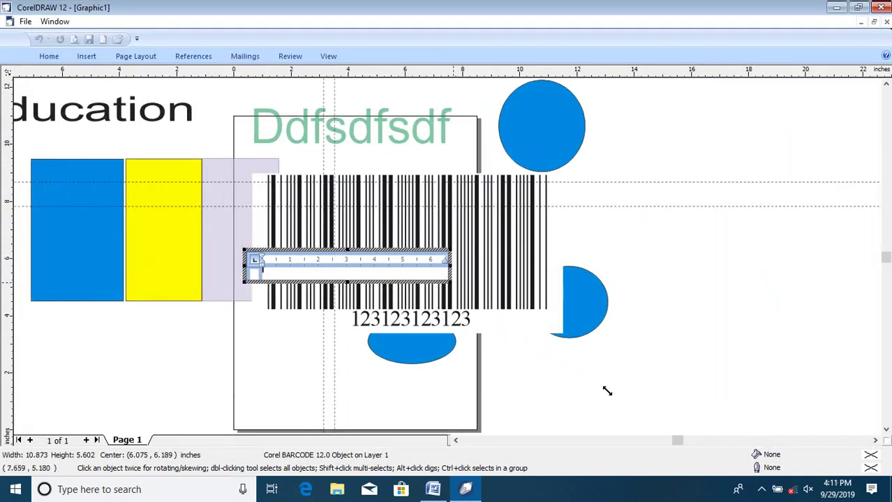
click(449, 287)
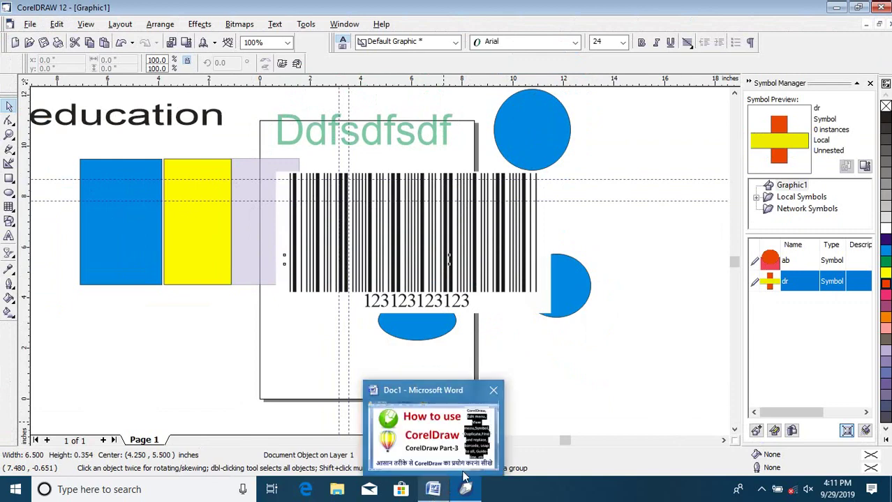
click(539, 372)
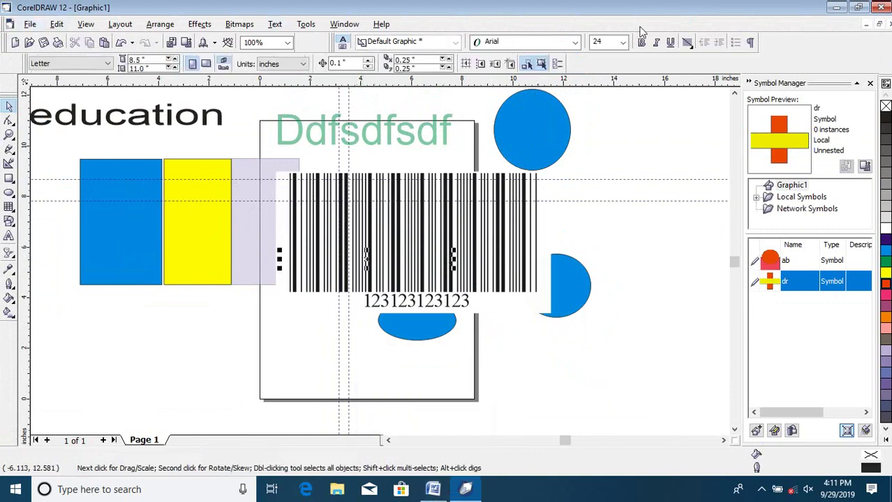
- Close the current drawing and leave the clipboard data available for other applications
click(886, 24)
click(450, 268)
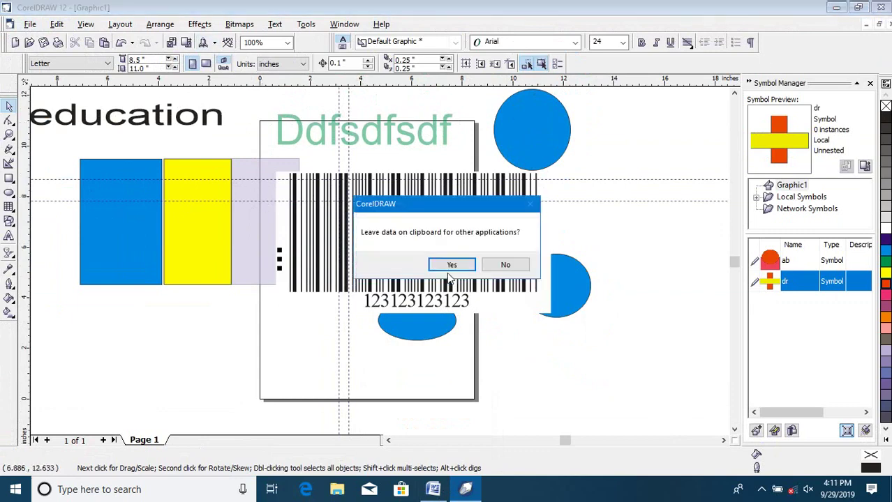
click(452, 265)
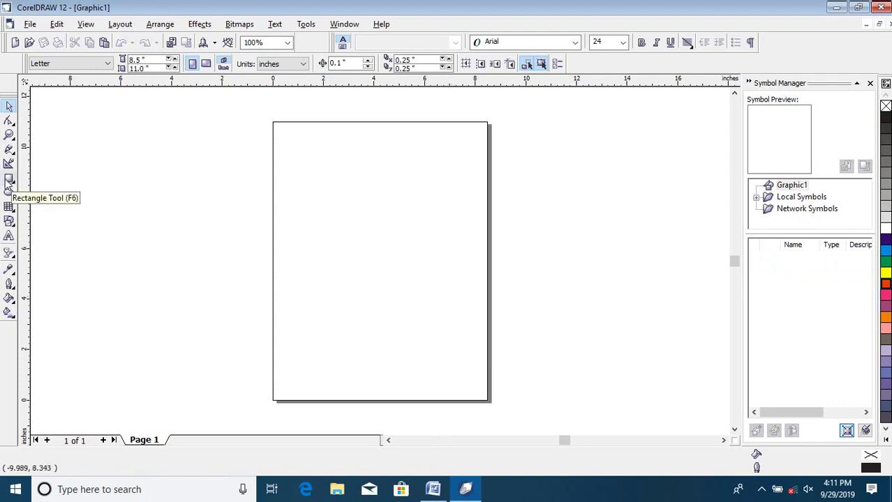
- Insert a new Microsoft Office Word Document object into the blank drawing
click(57, 24)
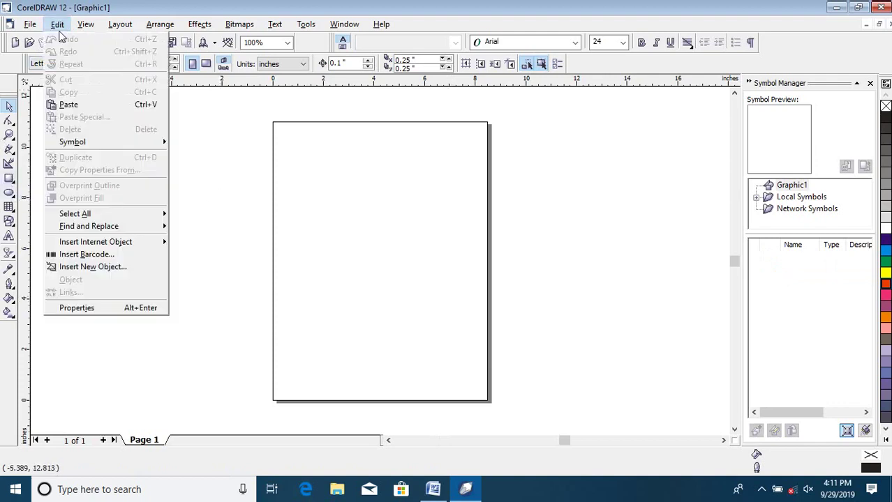
click(120, 266)
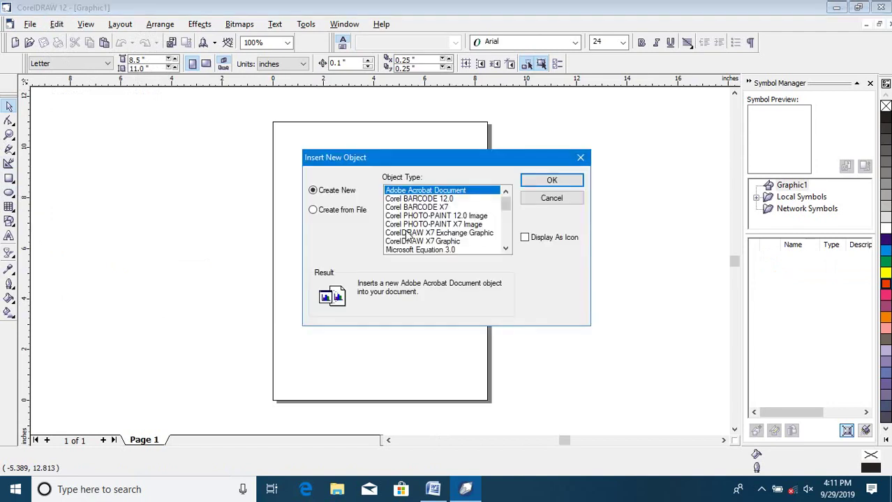
drag(510, 207, 510, 233)
click(416, 210)
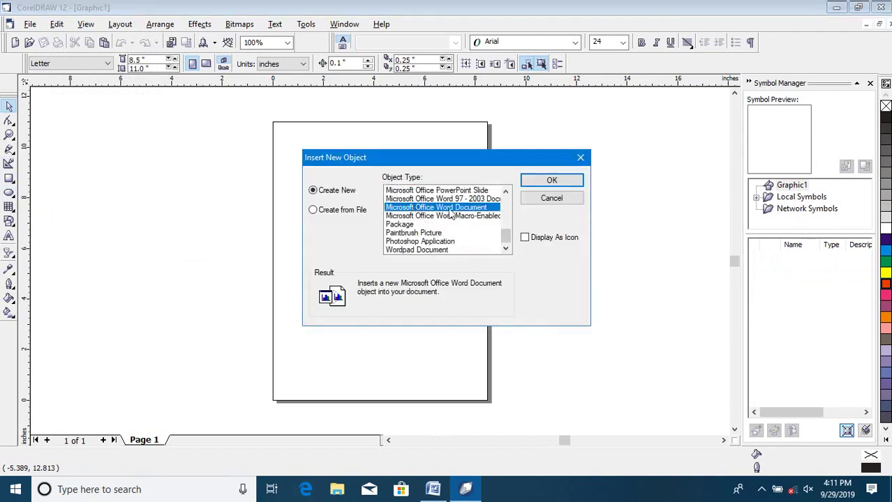
click(560, 182)
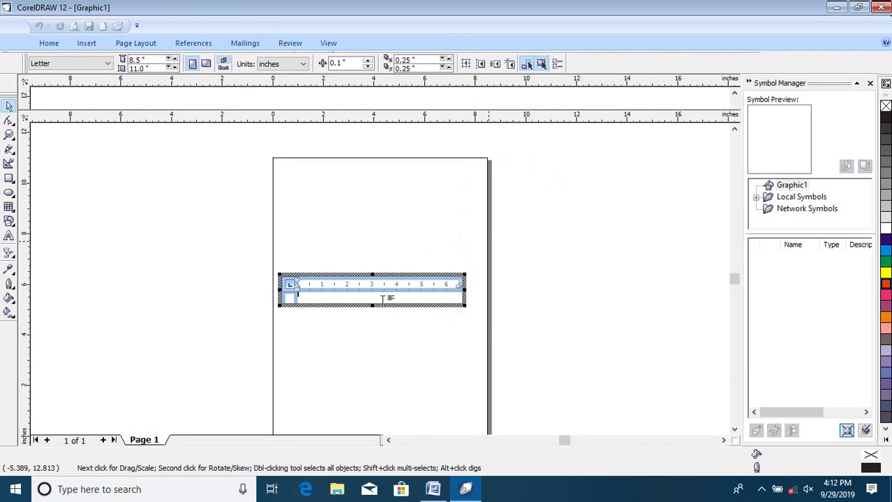
- Enter the sample text "sdfsdfsdfsdsdfsdf" in the embedded document and set its font size to 22
click(382, 300)
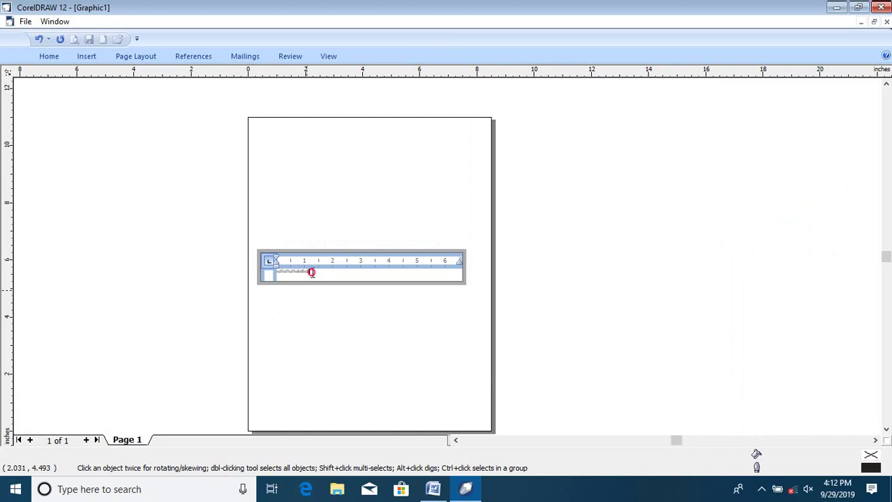
drag(312, 273, 266, 274)
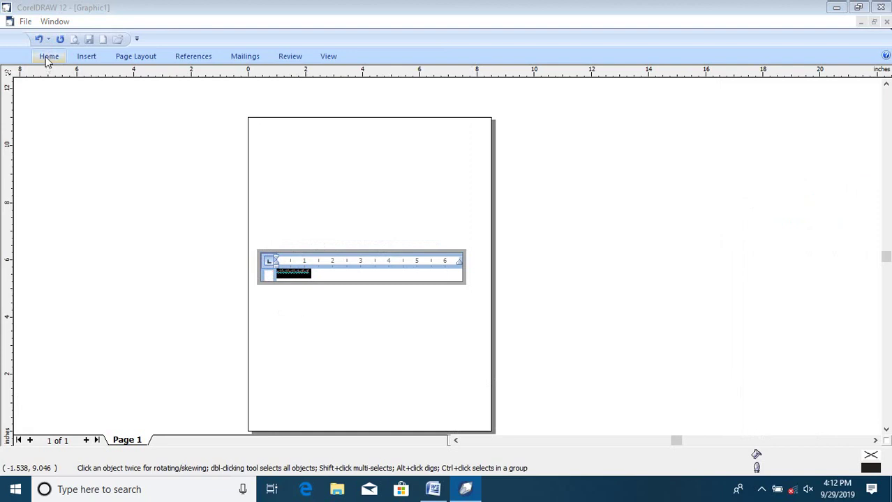
click(48, 57)
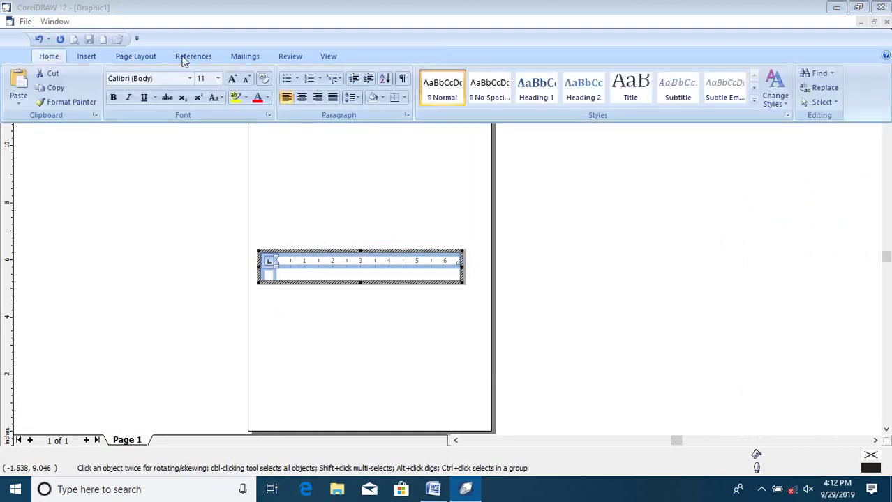
click(235, 80)
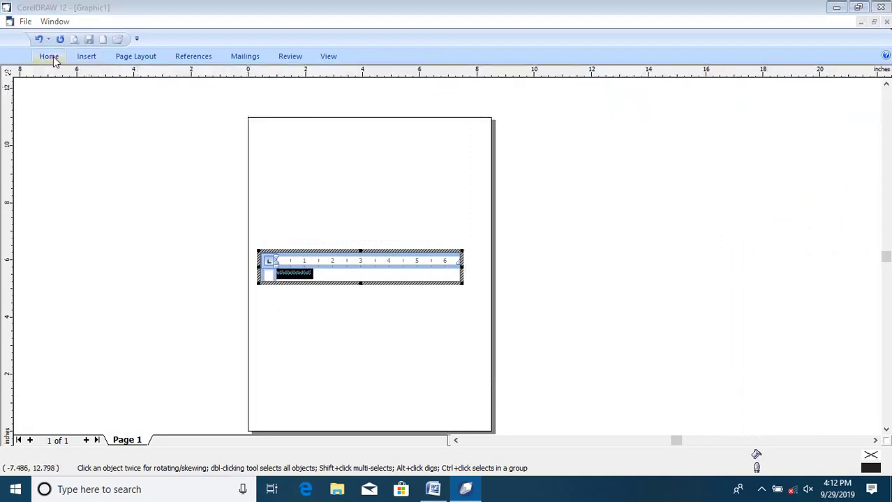
click(50, 57)
click(219, 80)
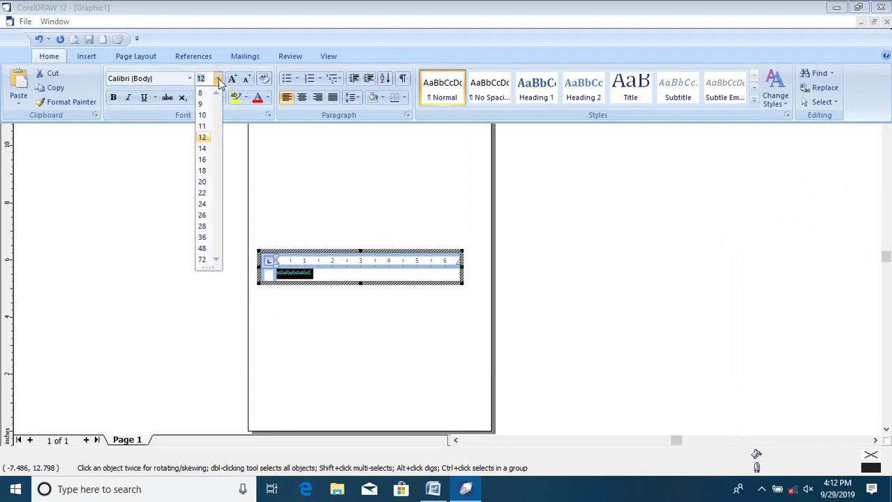
click(205, 201)
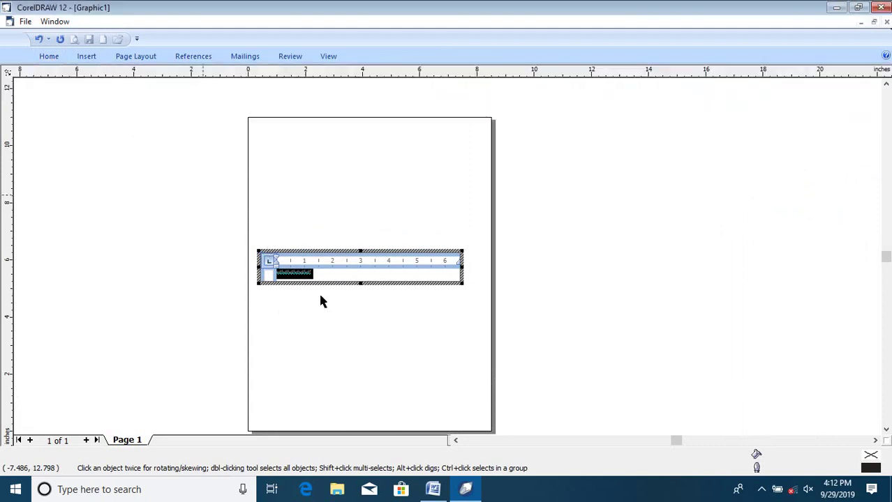
- Set the sample text's font size to 28 and enlarge the embedded document's frame to just past the page edge
click(55, 57)
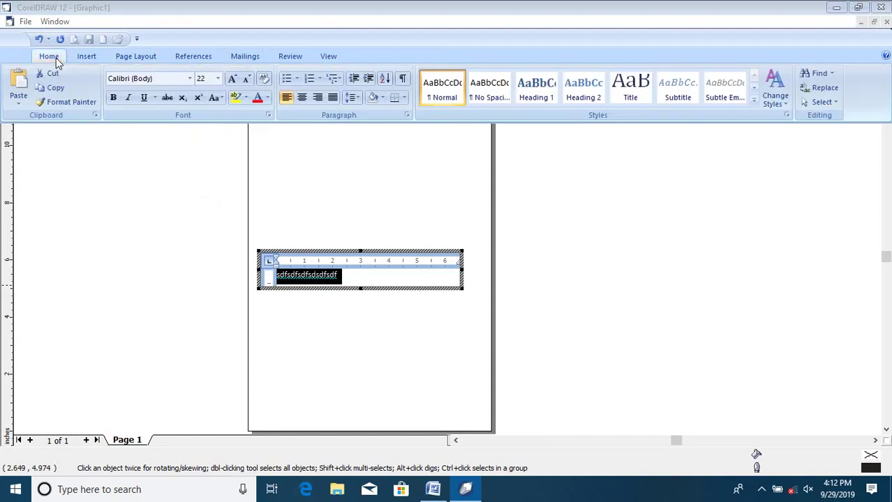
click(218, 80)
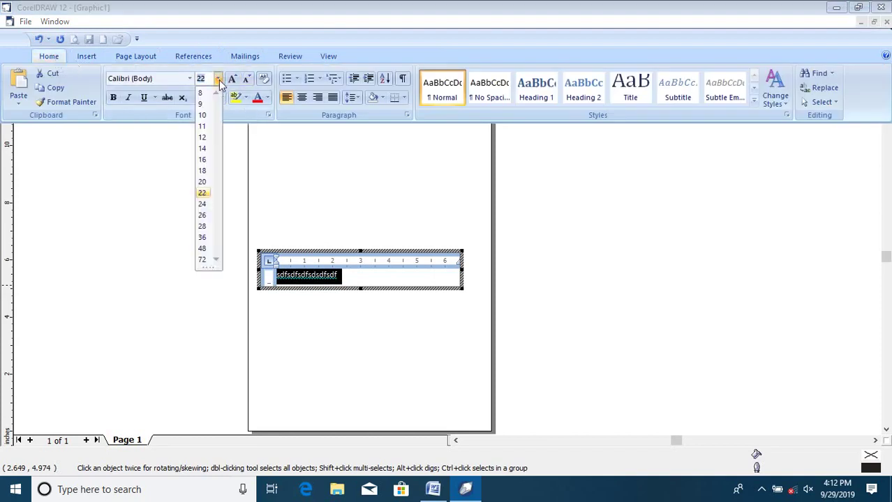
click(203, 227)
drag(462, 289, 507, 361)
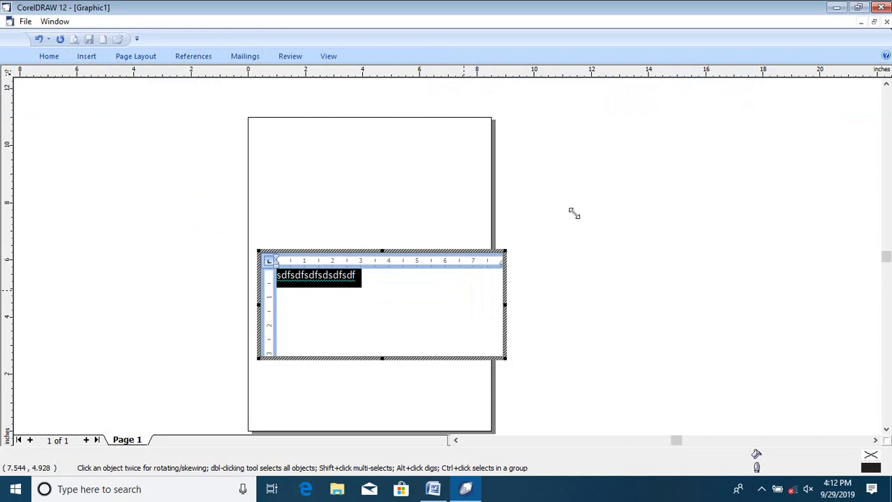
- Finish editing the embedded Word document, close the Symbol Manager, and delete the document object from the page
click(626, 209)
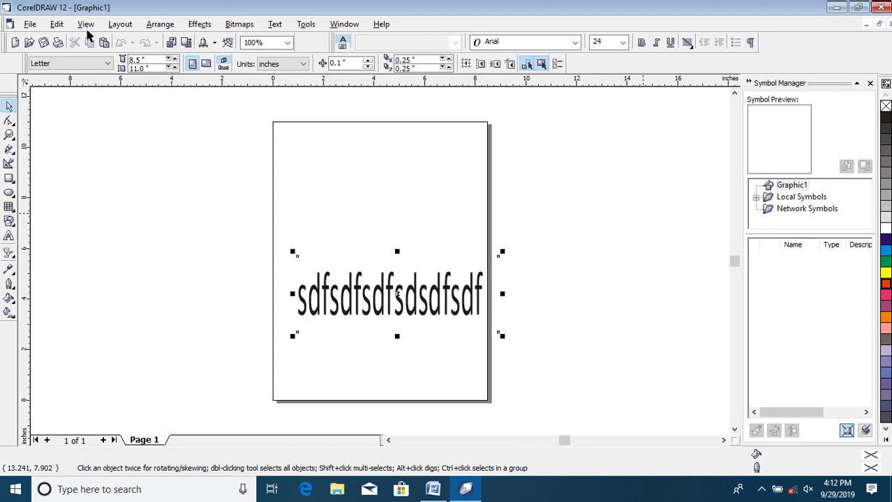
click(58, 25)
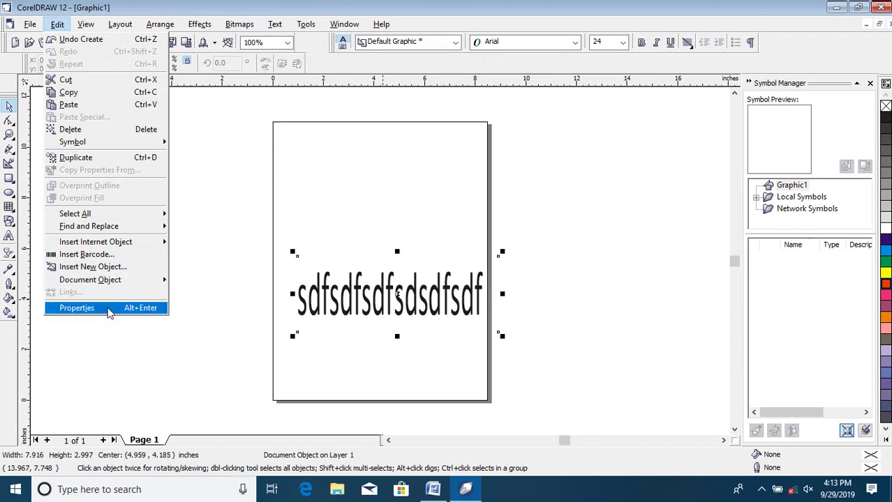
click(869, 84)
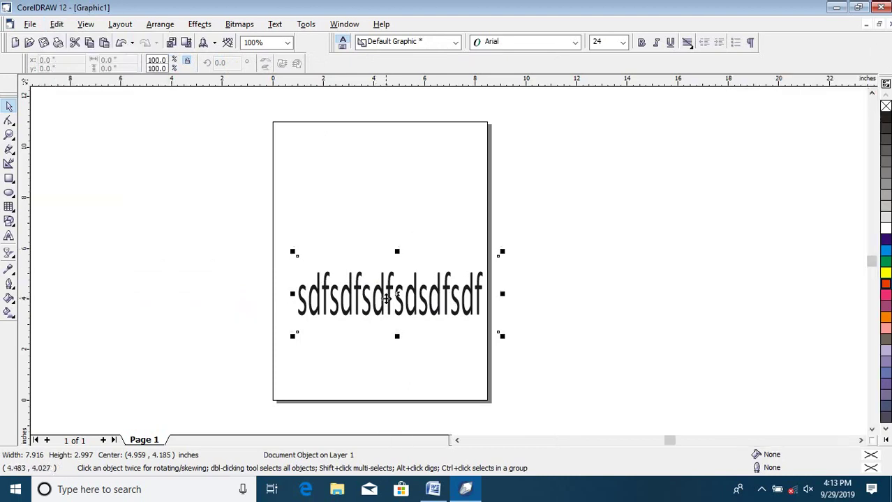
key(Delete)
- Draw a rectangle about 5.2 by 4.3 inches across the page's left edge and display its object properties
click(9, 178)
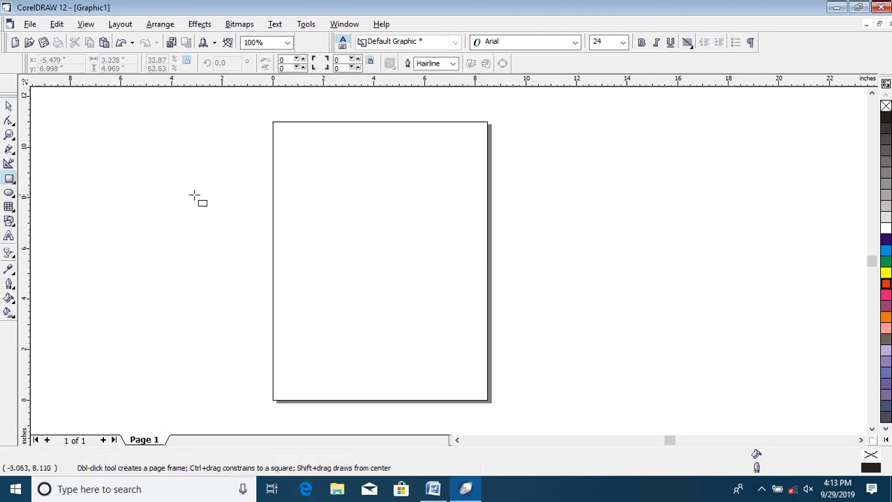
drag(173, 180, 305, 288)
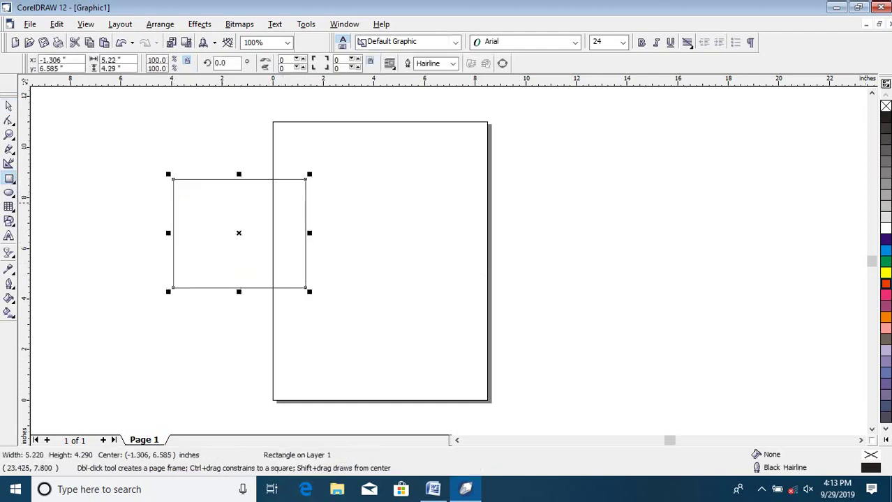
click(57, 25)
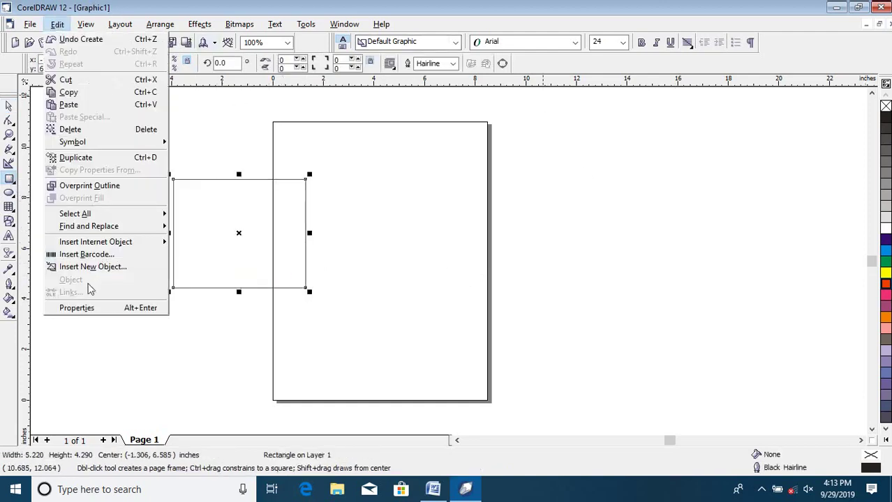
key(Escape)
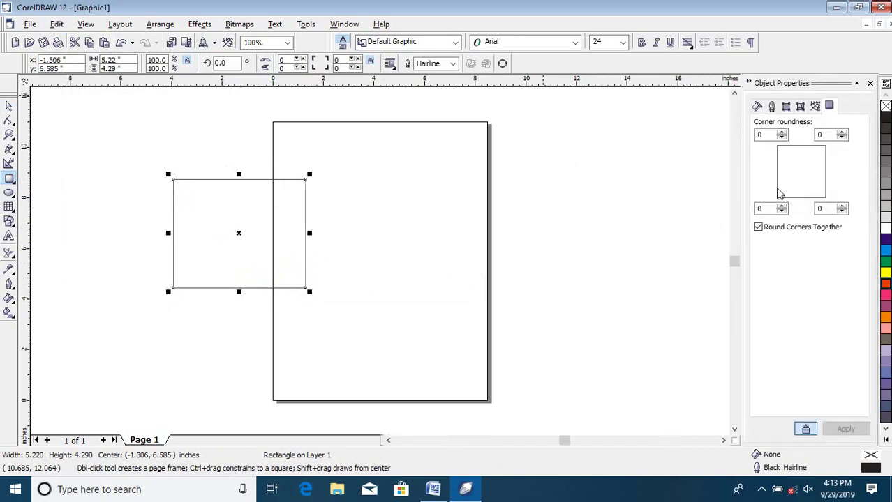
- Give the rectangle a uniform yellow fill through its object properties
click(757, 106)
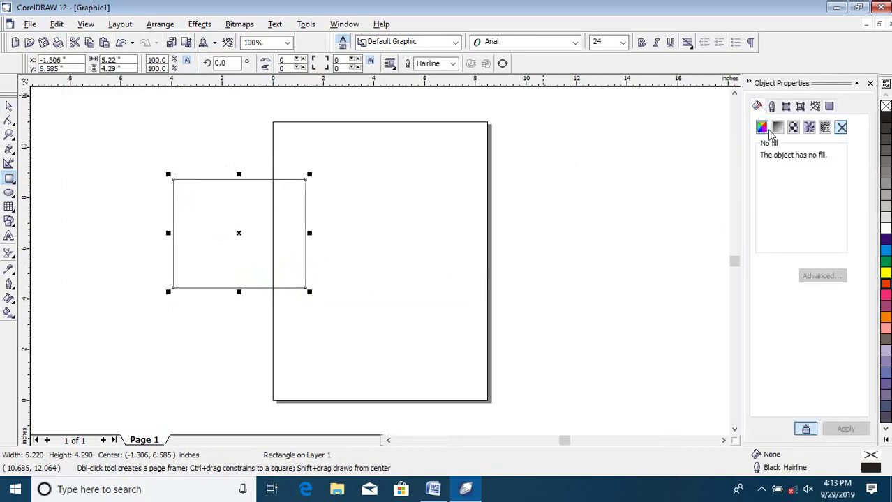
click(761, 127)
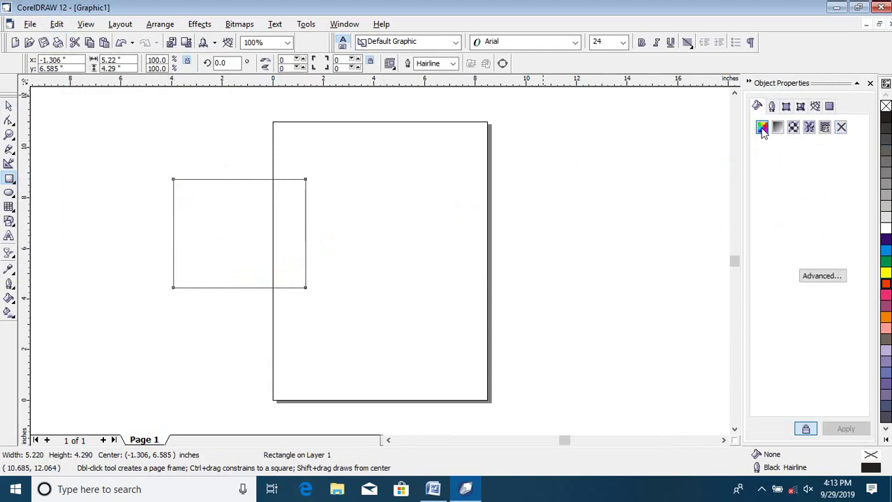
click(790, 218)
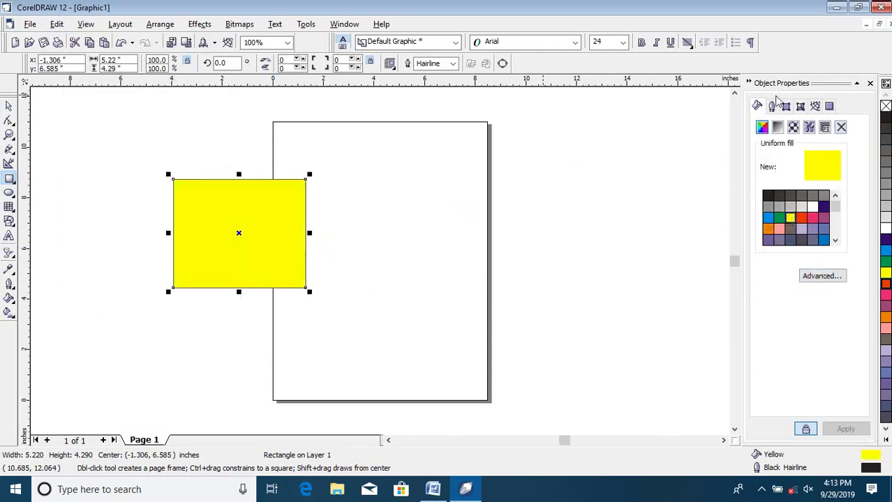
- Replace the rectangle's uniform fill with a fountain fill running from red to light yellow
click(777, 127)
click(783, 187)
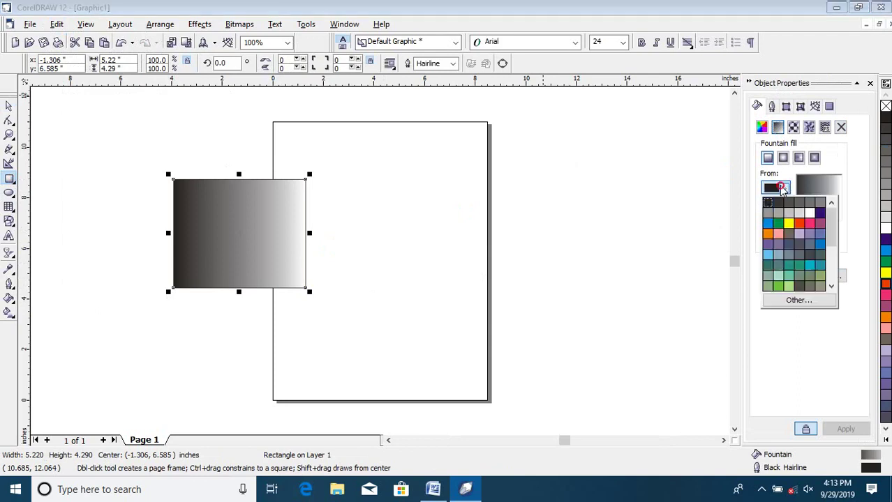
click(801, 230)
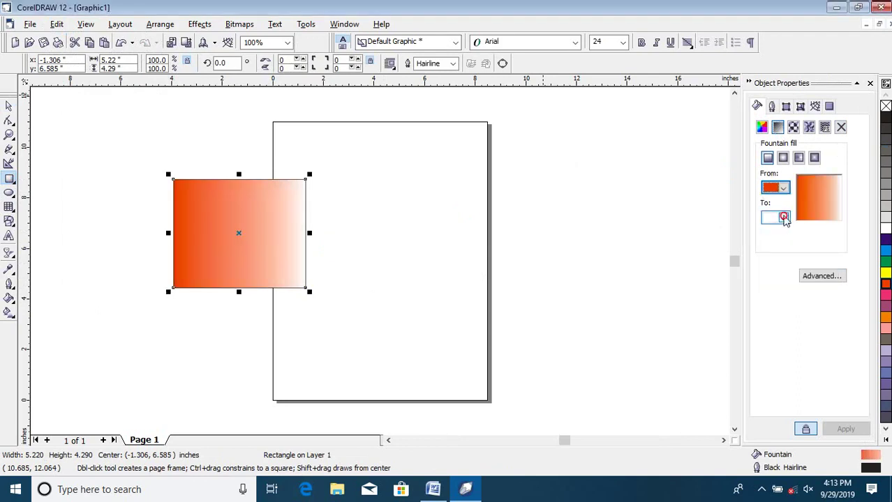
click(782, 219)
click(763, 258)
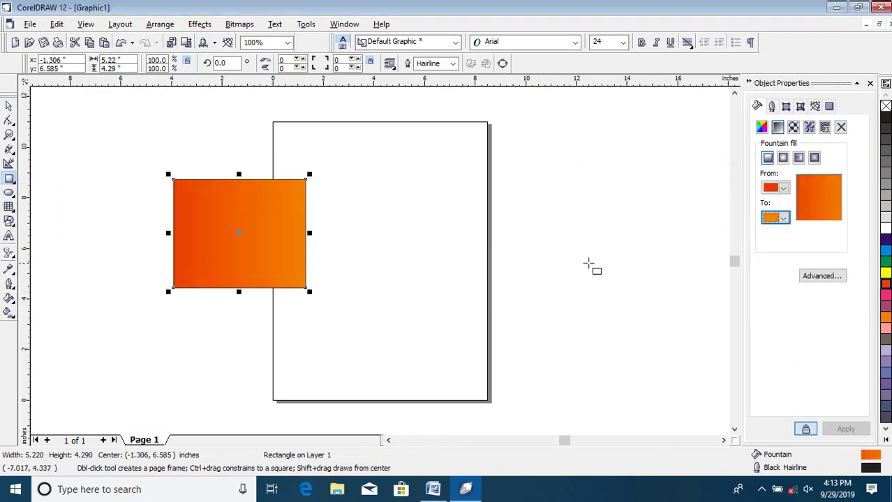
click(785, 218)
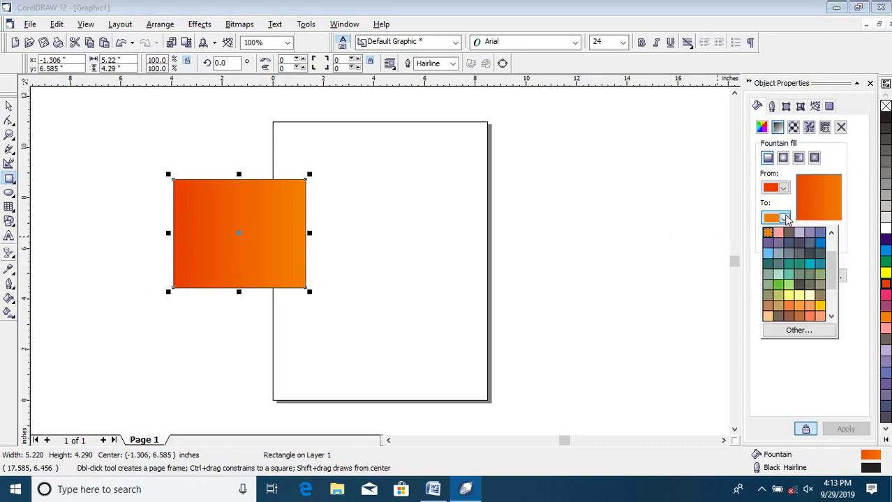
click(809, 295)
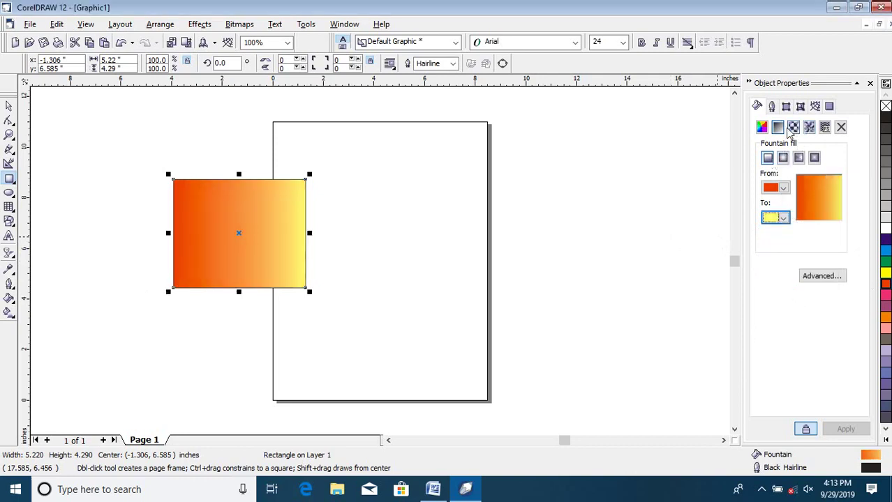
- Try the conical fountain type on the rectangle, switch it to the square type, and close the object properties
click(798, 158)
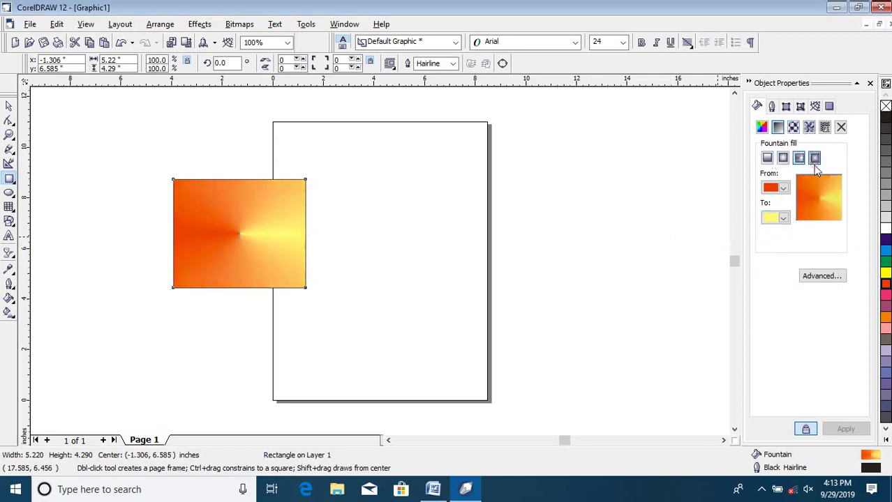
click(814, 158)
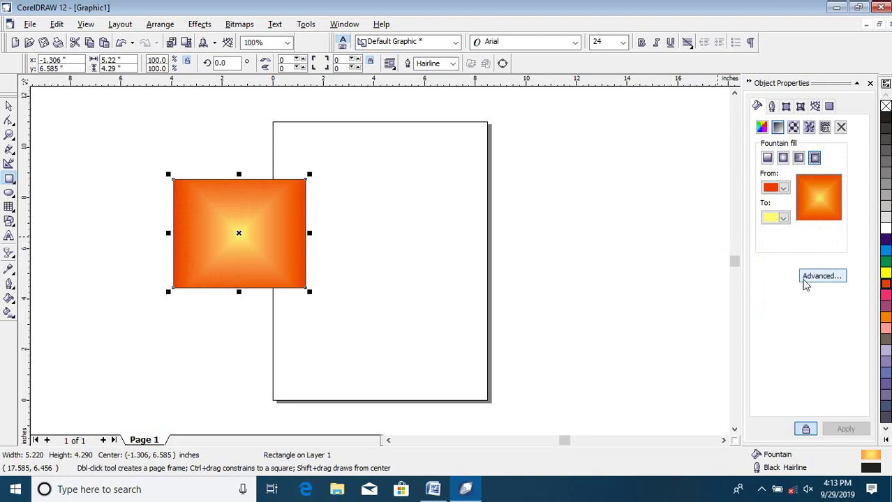
click(870, 83)
click(57, 25)
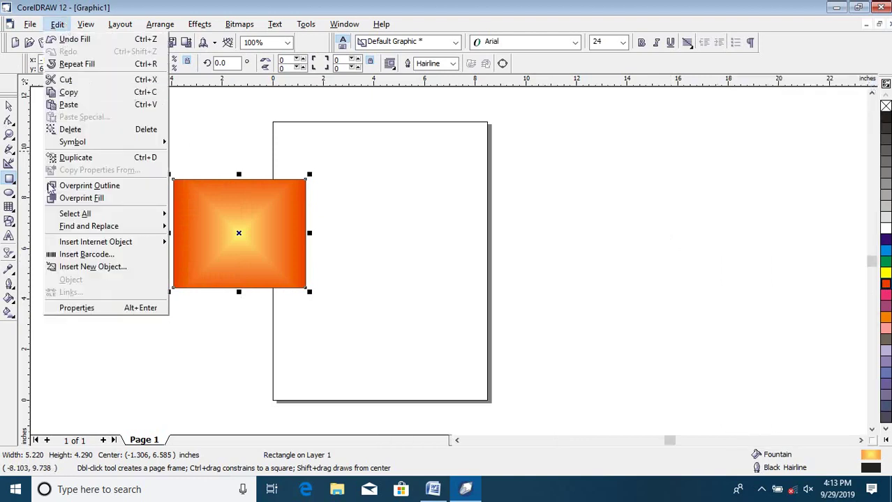
mouse_move(86, 28)
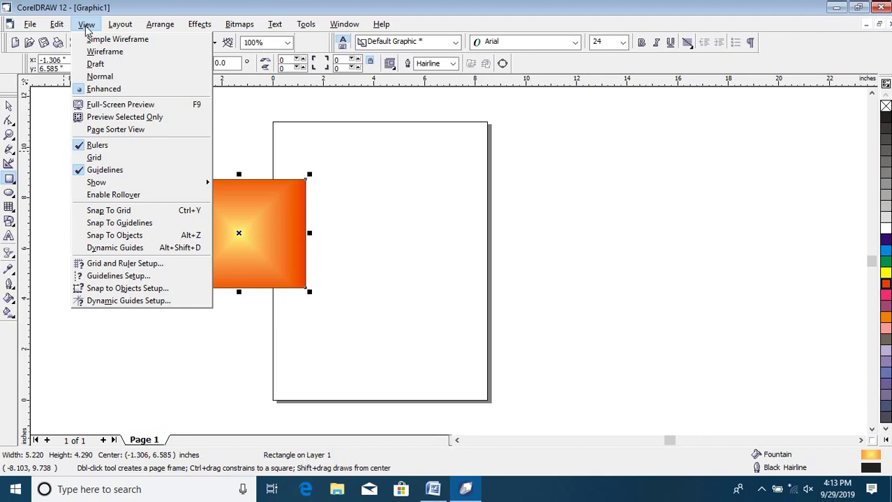
click(87, 28)
- Select the fountain-filled rectangle and delete it from the drawing
click(8, 106)
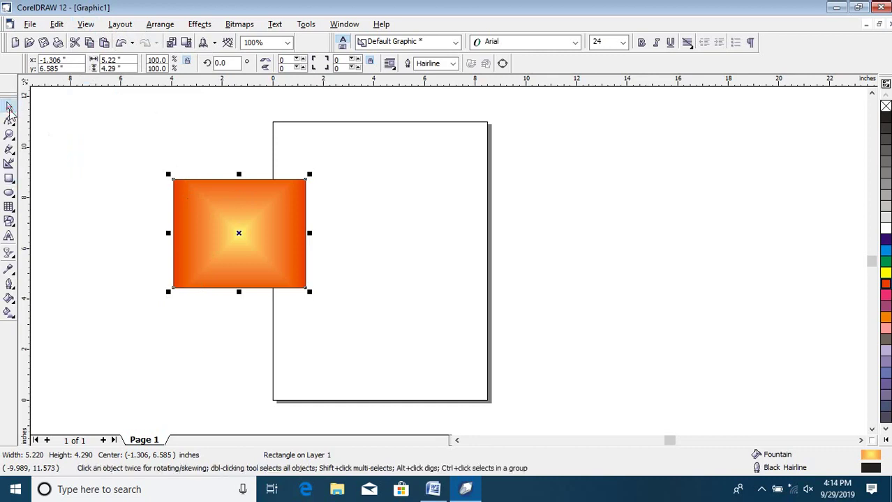
drag(143, 139, 371, 312)
key(Delete)
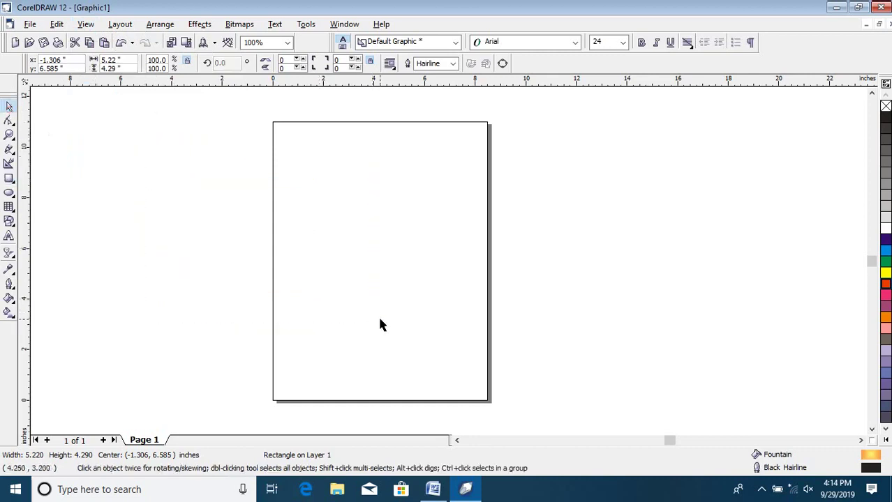
- Draw a rectangle about 7.1 by 4.2 inches on the page's lower part and contour it inward with 38 steps at a 0.051-inch offset
click(9, 178)
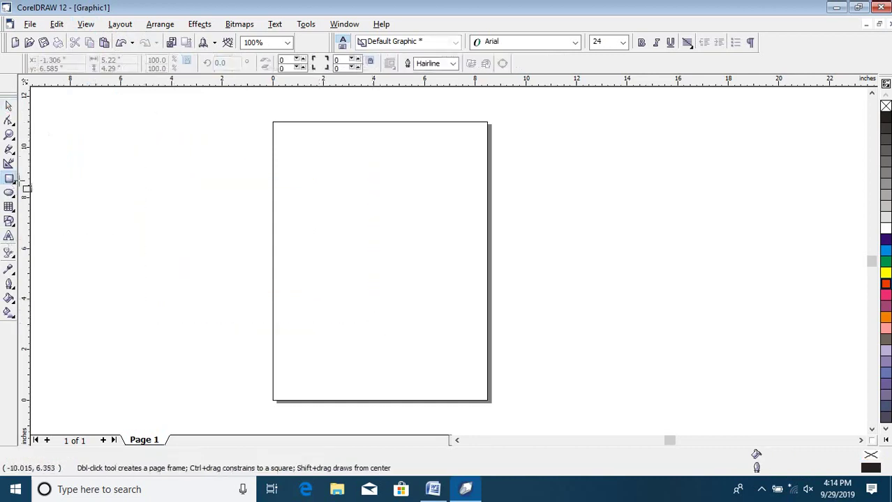
mouse_move(278, 288)
mouse_down()
mouse_move(414, 392)
mouse_move(452, 384)
mouse_move(441, 395)
mouse_move(457, 395)
mouse_up()
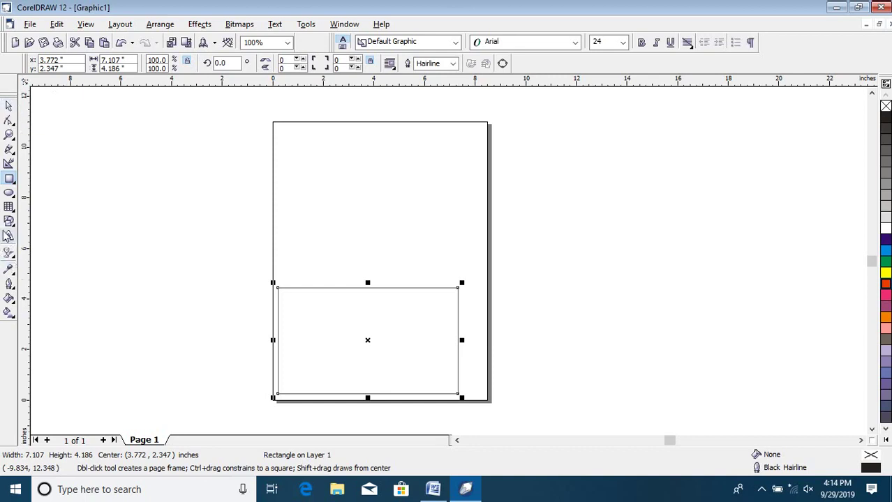
click(10, 255)
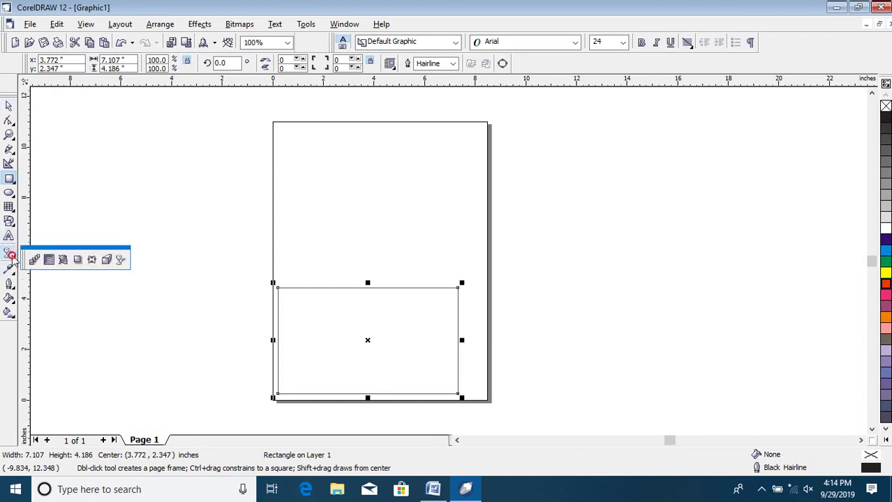
click(49, 260)
drag(365, 289, 360, 342)
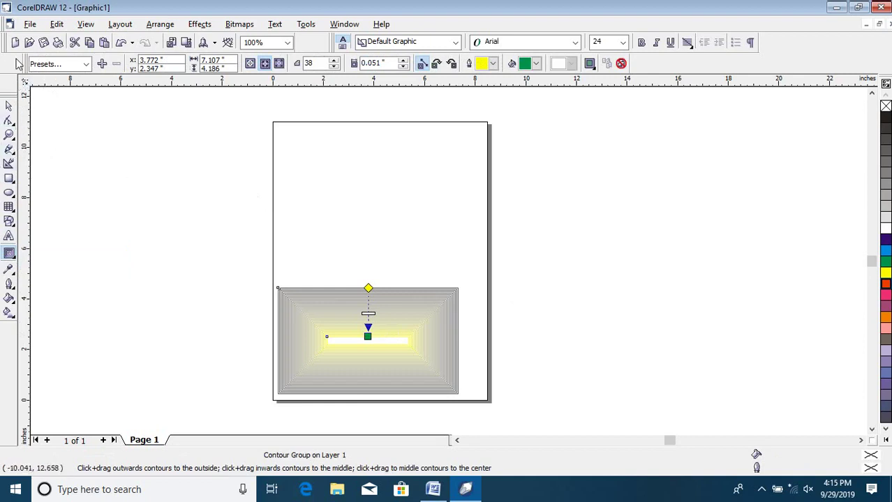
- Import the portrait of the woman in red from the Desktop's pic folder, placing it about 4.4 by 6.1 inches above the contoured rectangle
click(30, 23)
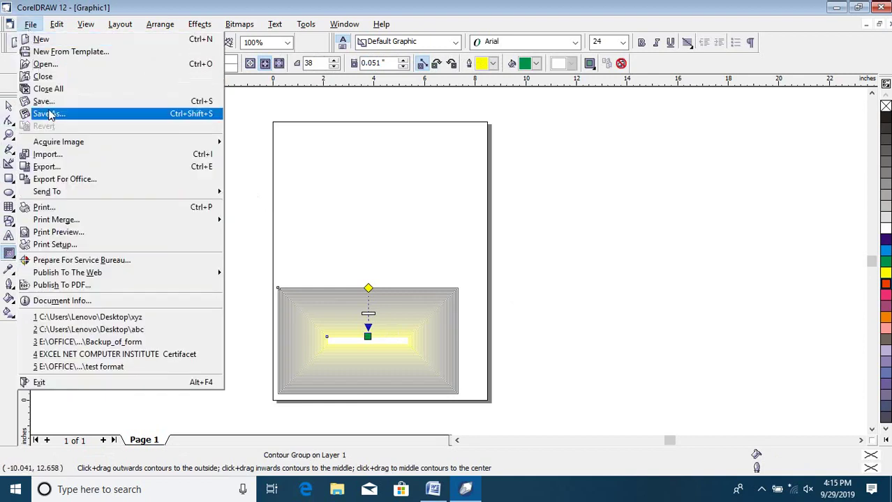
click(75, 155)
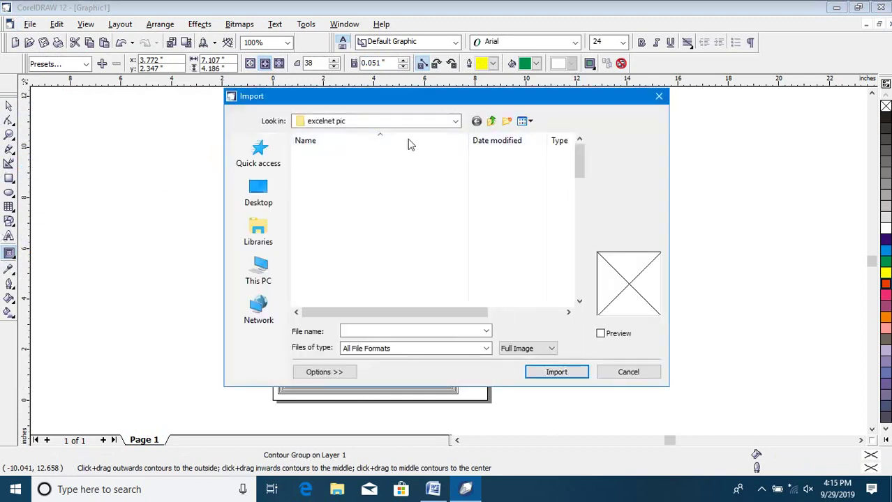
click(268, 194)
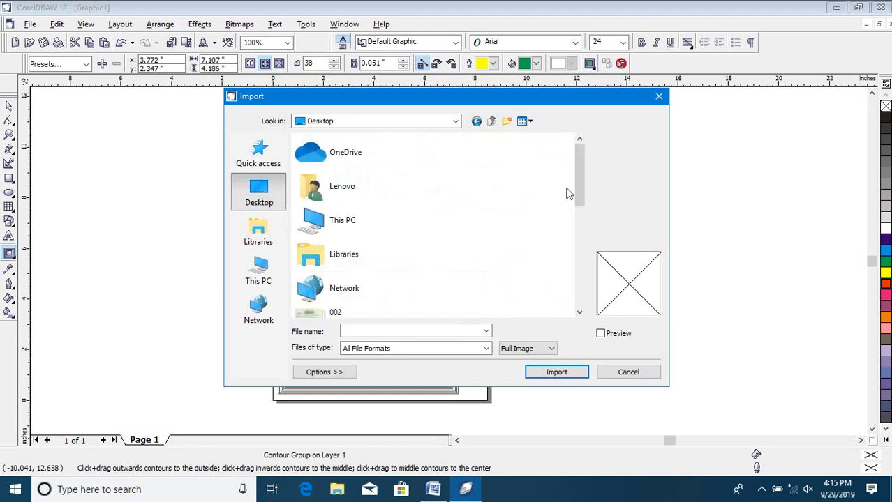
drag(579, 169, 581, 213)
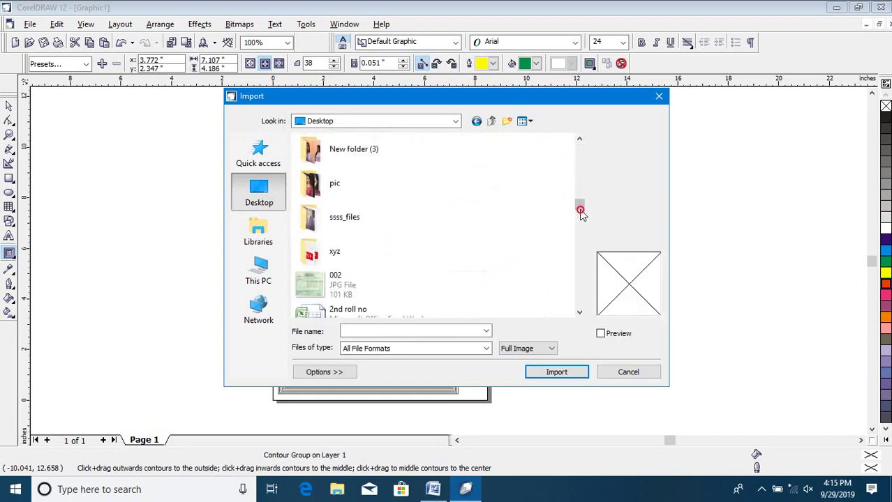
double_click(332, 198)
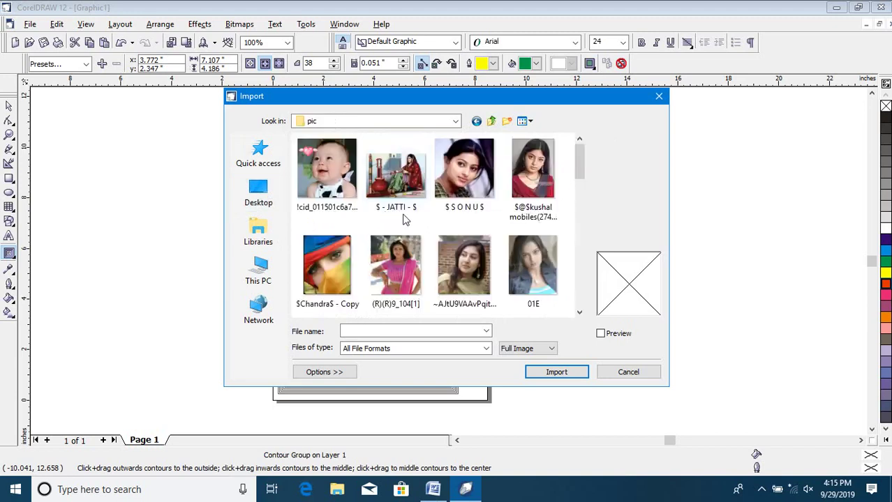
click(536, 176)
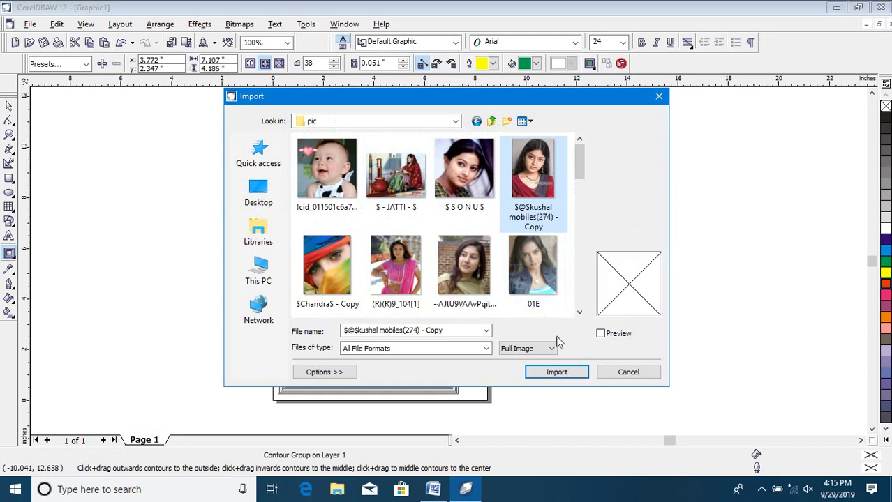
click(558, 375)
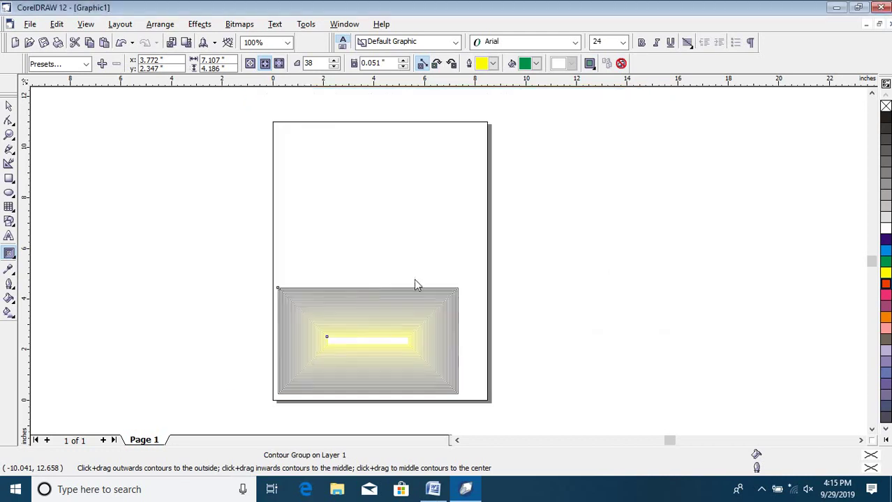
drag(285, 130, 493, 286)
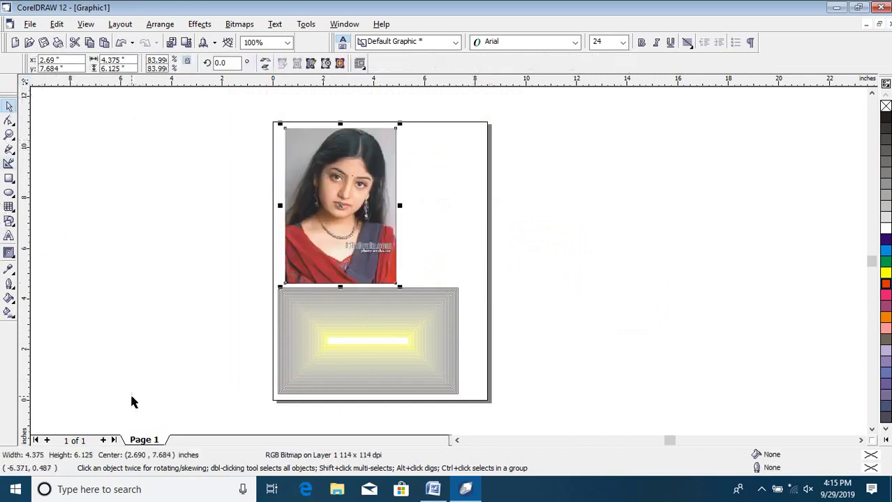
- Zoom in on the whole page with the portrait and contoured rectangle, and return to the Pick tool
key(z)
drag(247, 103, 506, 420)
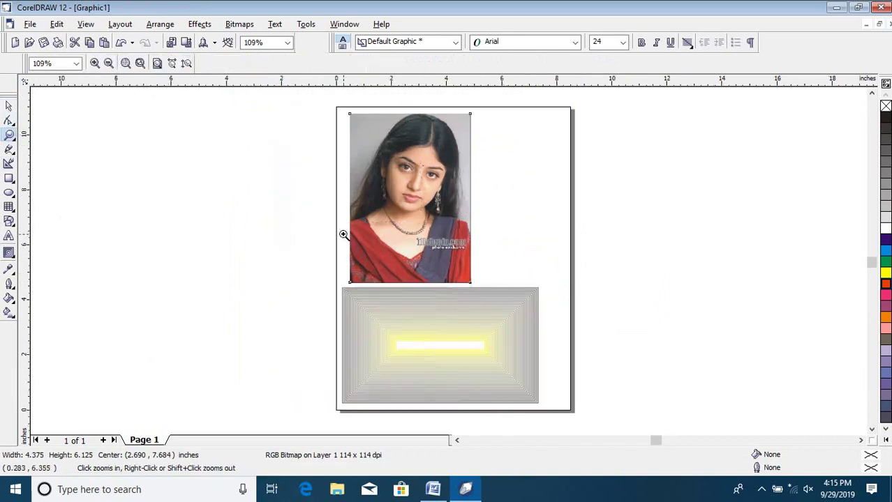
click(8, 105)
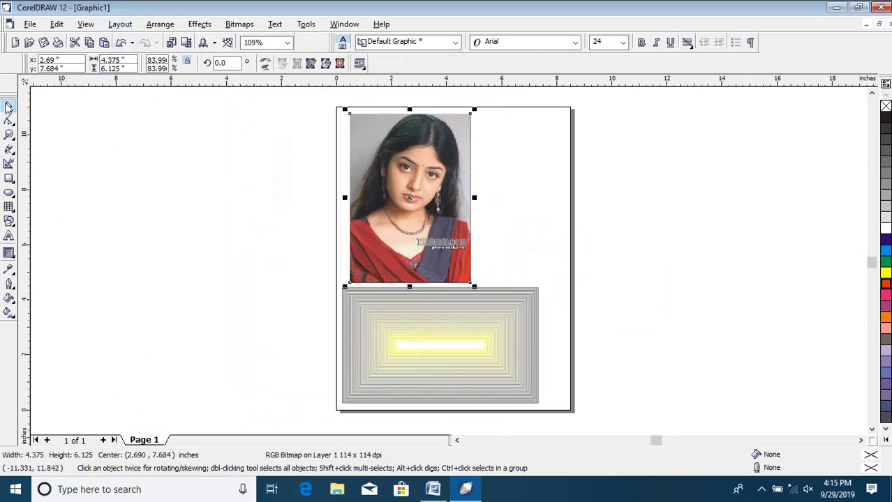
- Select all objects in the drawing and switch the display mode to Simple Wireframe
click(73, 184)
key(ctrl+a)
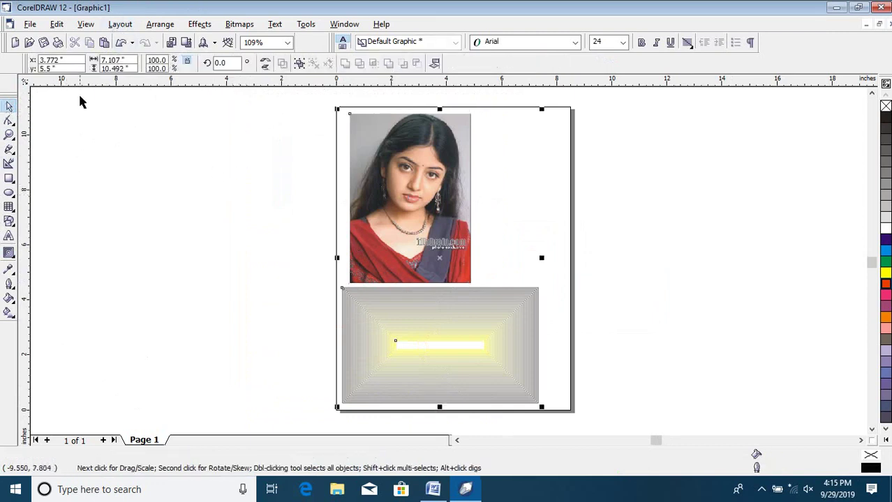
click(86, 23)
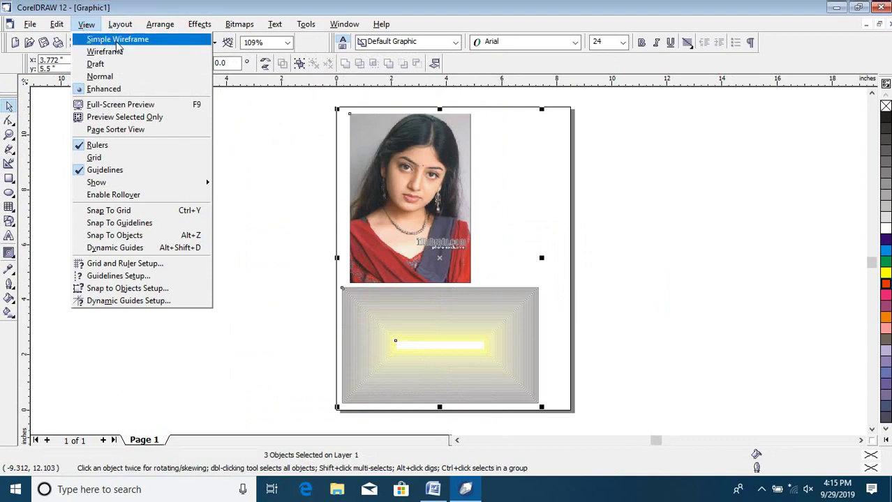
click(116, 40)
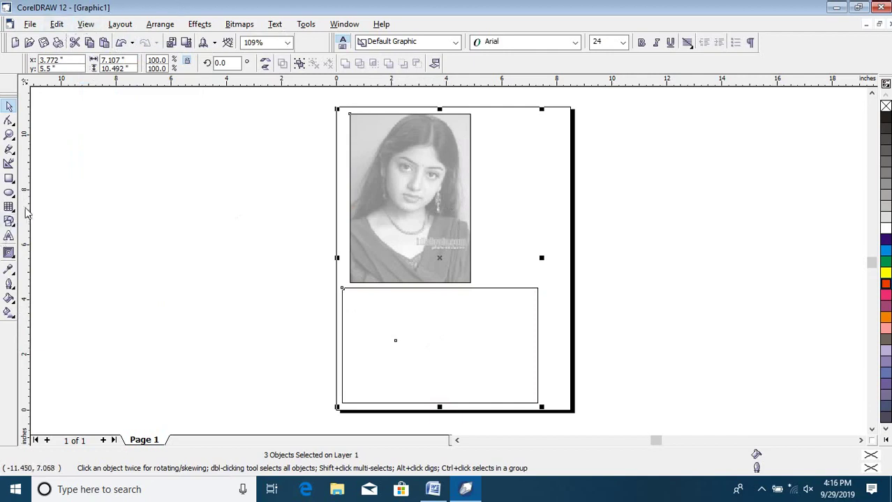
- Draw a rectangle about 3.5 by 3.6 inches in the empty area left of the page, fill it yellow and deselect it
click(11, 180)
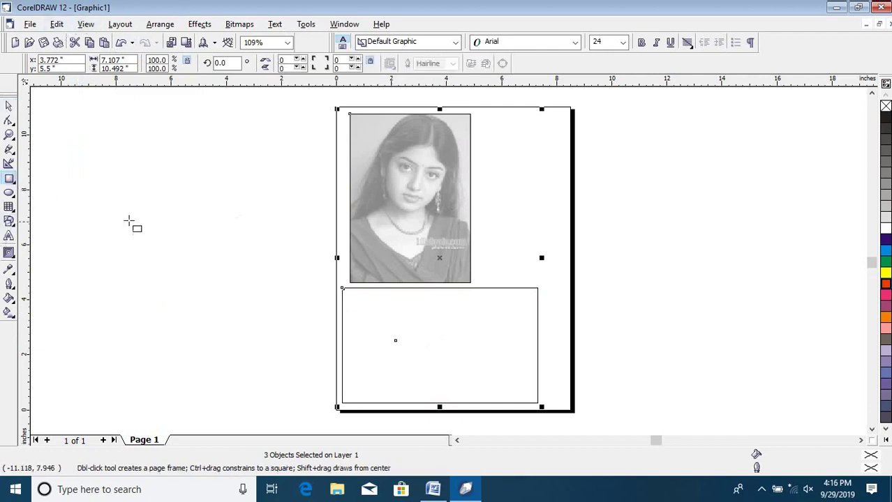
mouse_move(120, 195)
mouse_down()
mouse_move(170, 273)
mouse_move(217, 294)
mouse_up()
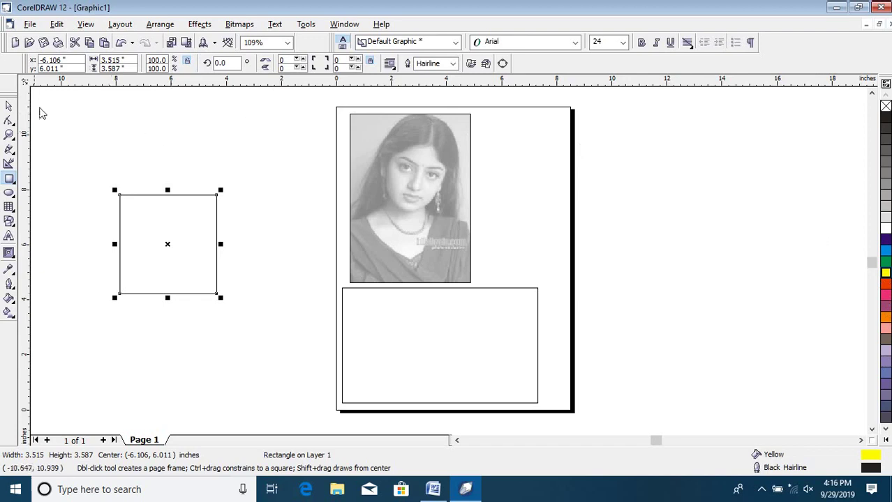
click(8, 106)
click(176, 145)
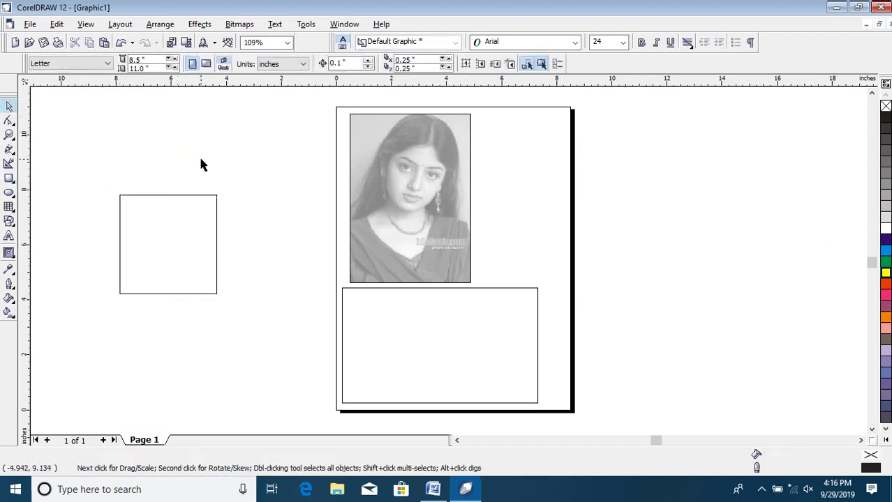
- Select all four objects and switch the display mode to Wireframe
key(ctrl+a)
click(86, 24)
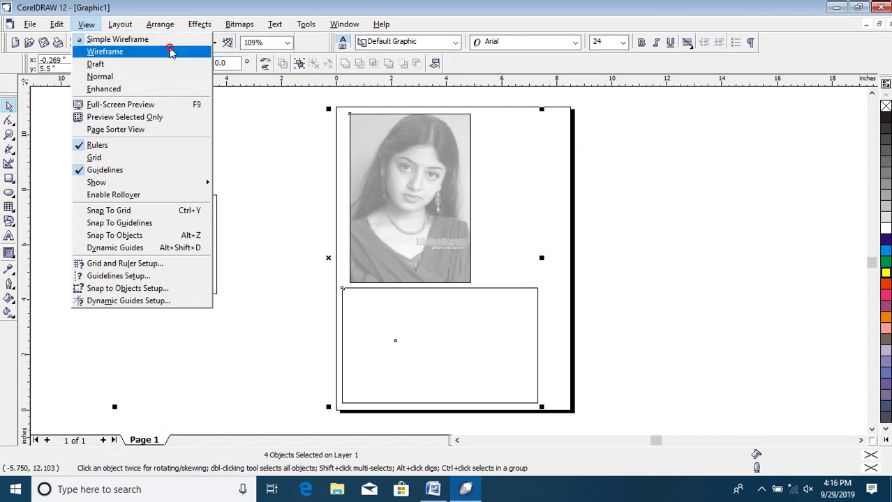
click(105, 52)
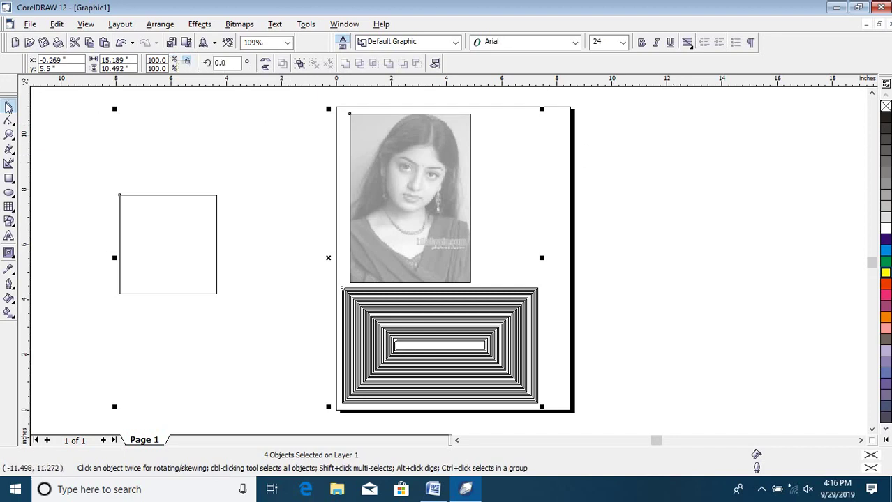
- Fill the small rectangle beside the page with red and the contoured rectangle with pink
click(176, 256)
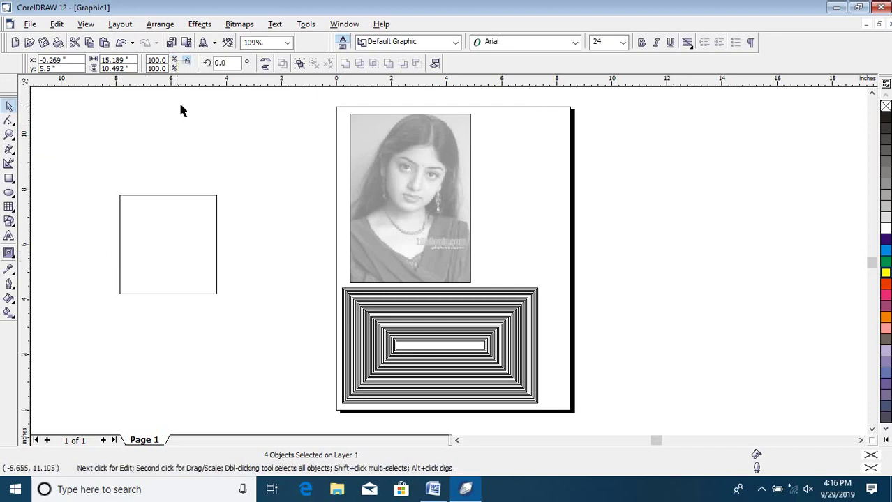
click(182, 201)
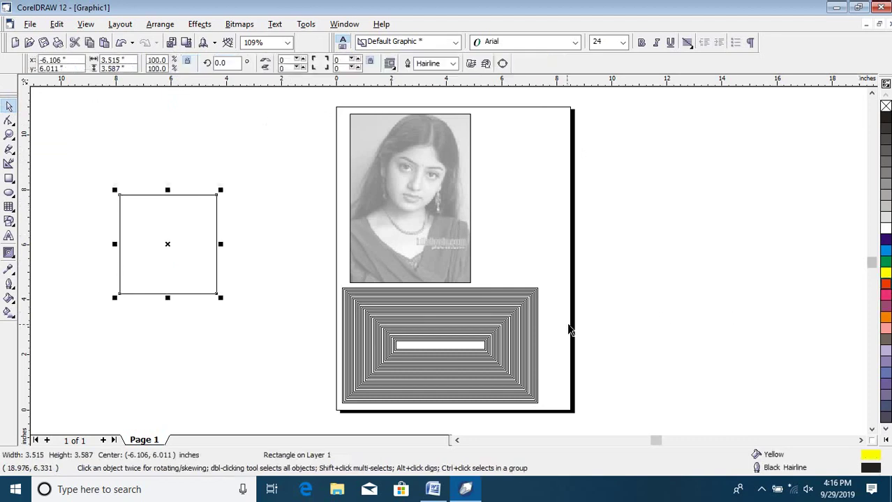
click(509, 320)
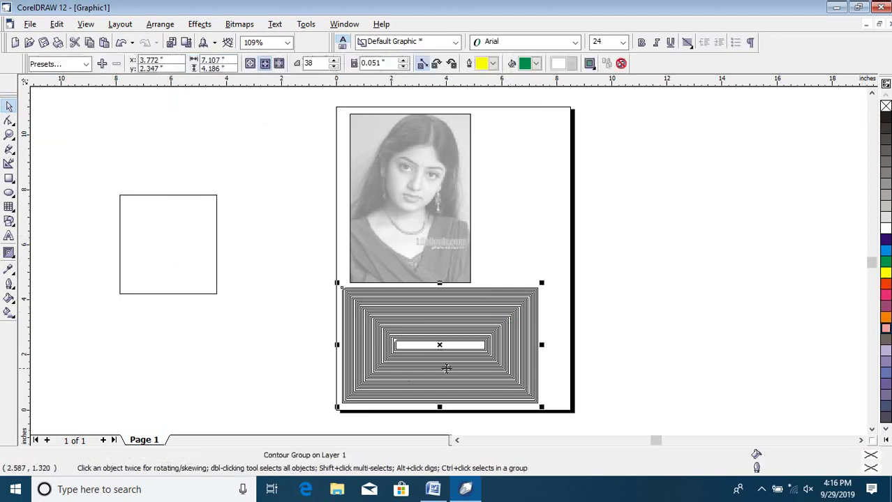
- Select all objects, switch the display mode to Draft, and move everything about 1.9 inches right and 0.36 inches up
click(87, 23)
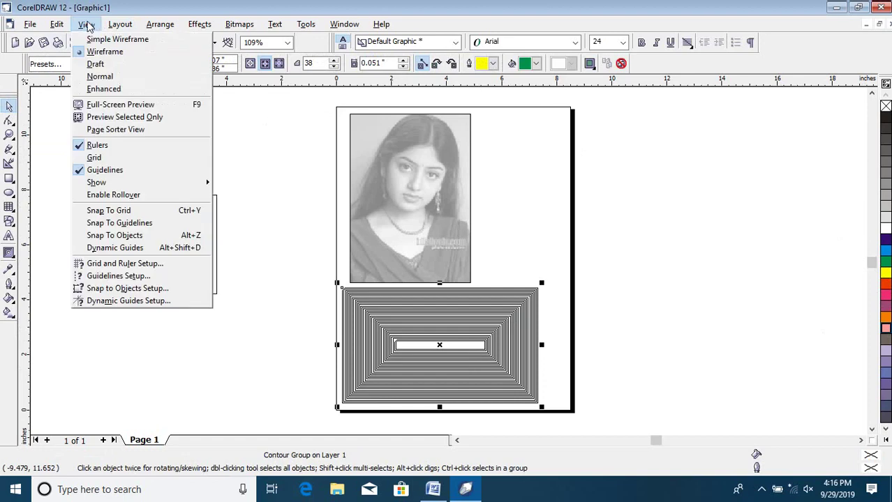
click(254, 173)
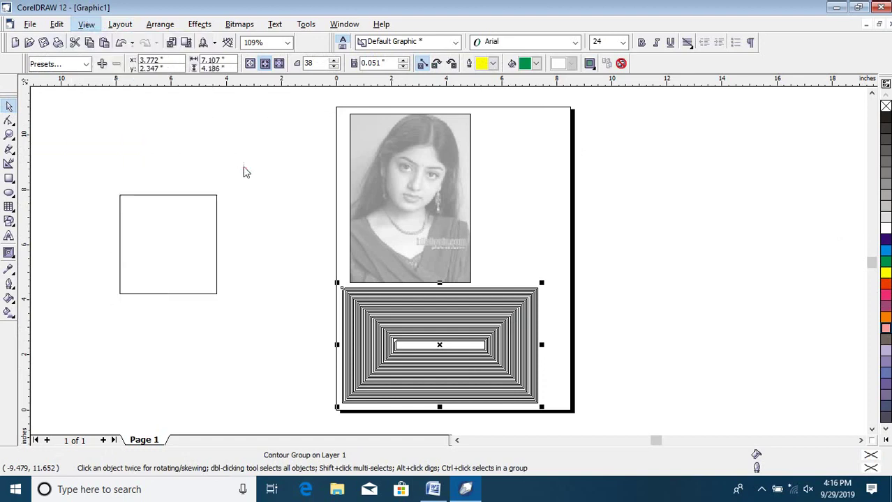
key(ctrl+a)
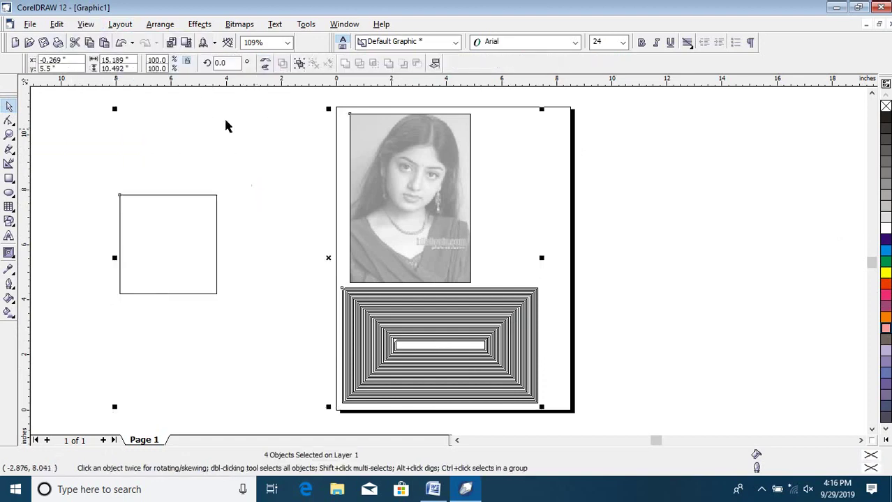
click(58, 24)
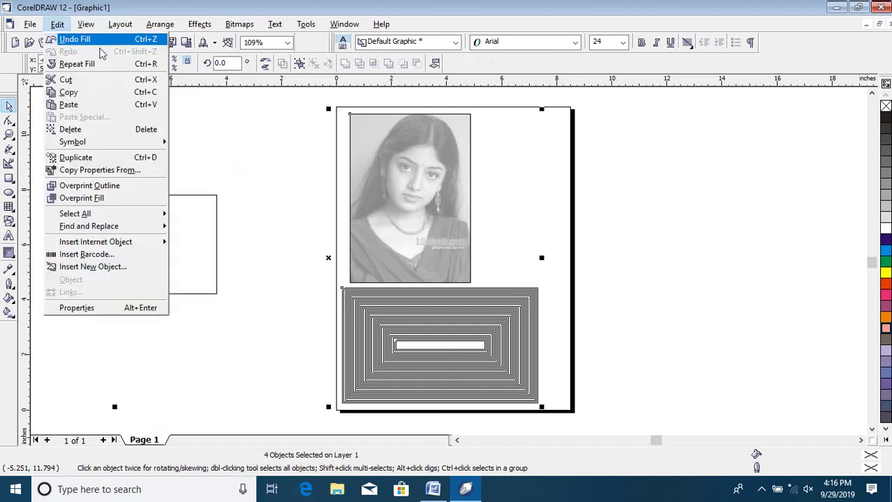
mouse_move(86, 23)
click(127, 65)
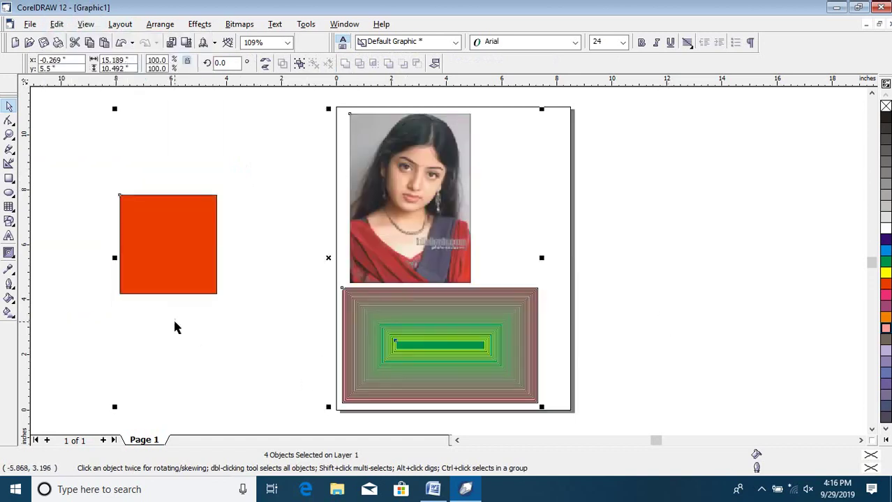
drag(184, 246, 251, 233)
- Move the contoured rectangle down and right so that it extends past the page's lower edge, and deselect it
click(522, 315)
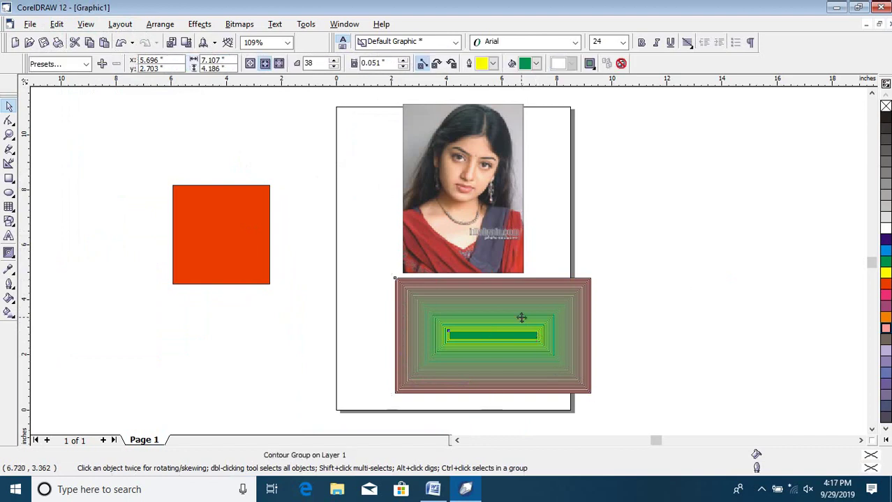
drag(522, 315, 641, 265)
click(682, 242)
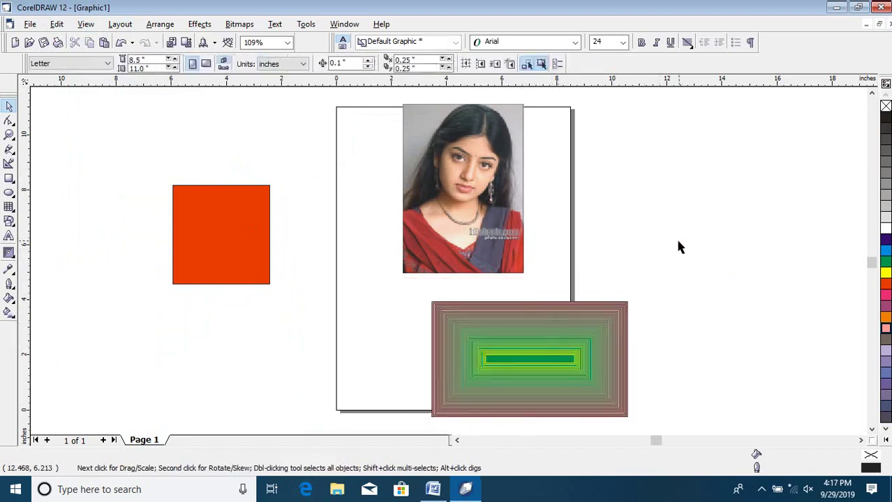
- Zoom in on the portrait to examine its Draft display quality, and zoom back out to the page
key(z)
drag(398, 114, 558, 250)
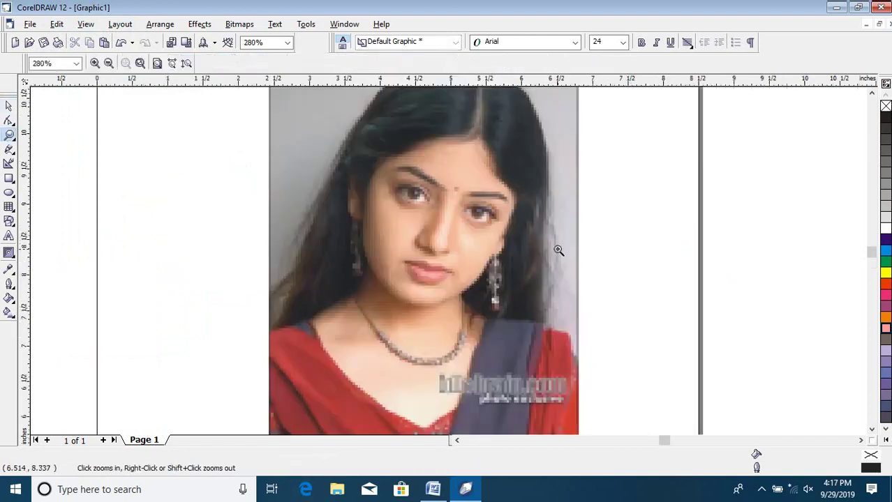
right_click(463, 238)
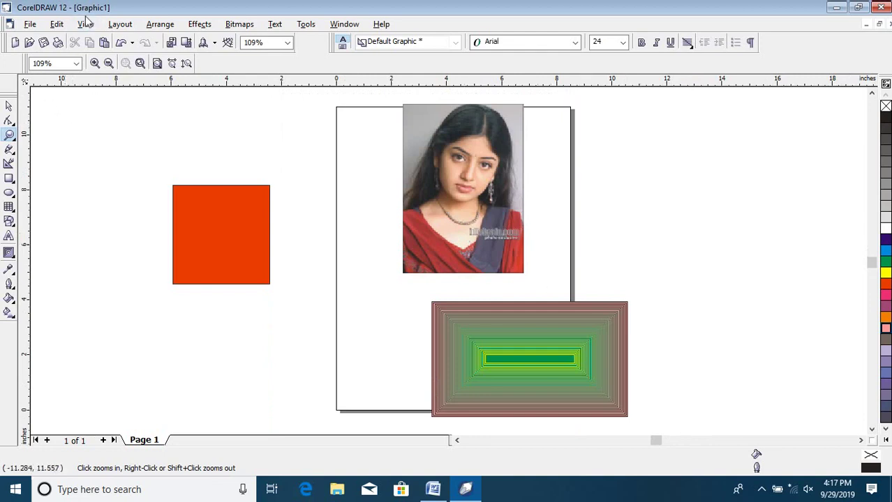
- Undo the last move of the contoured rectangle
click(59, 24)
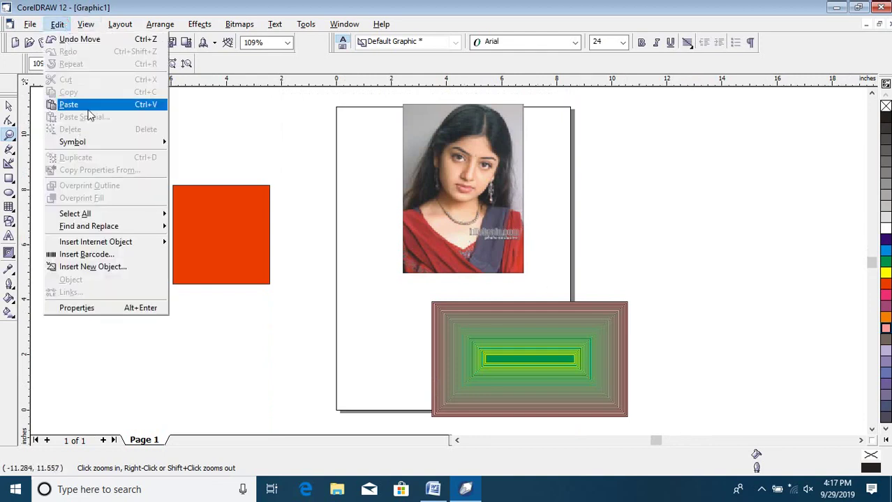
click(207, 121)
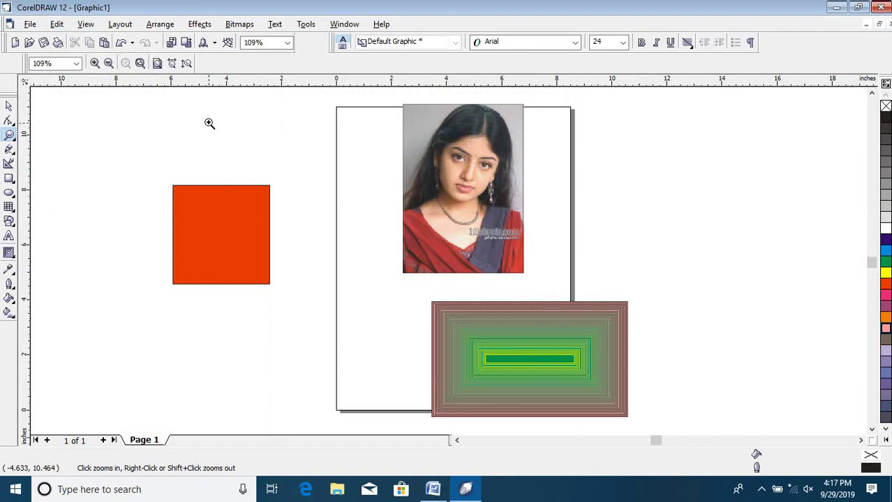
key(ctrl+z)
- Select all objects with the Pick tool and switch the display mode to Normal
click(88, 24)
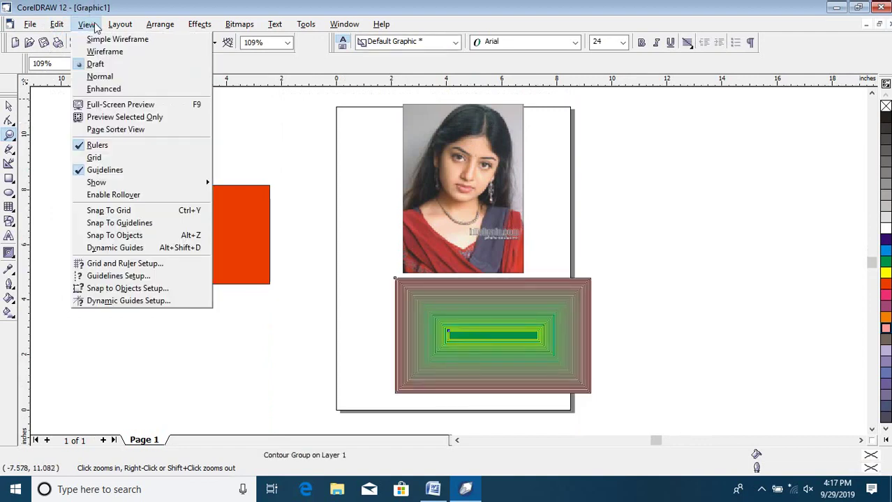
click(273, 123)
key(ctrl+a)
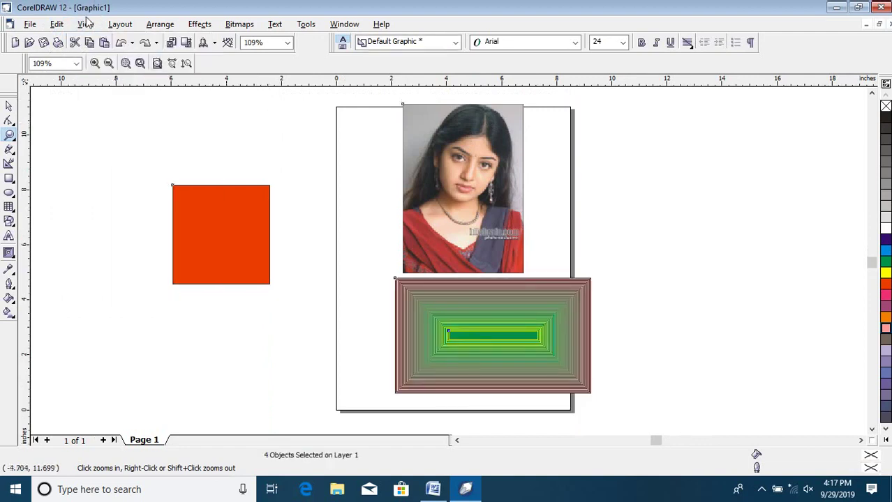
click(9, 106)
click(155, 161)
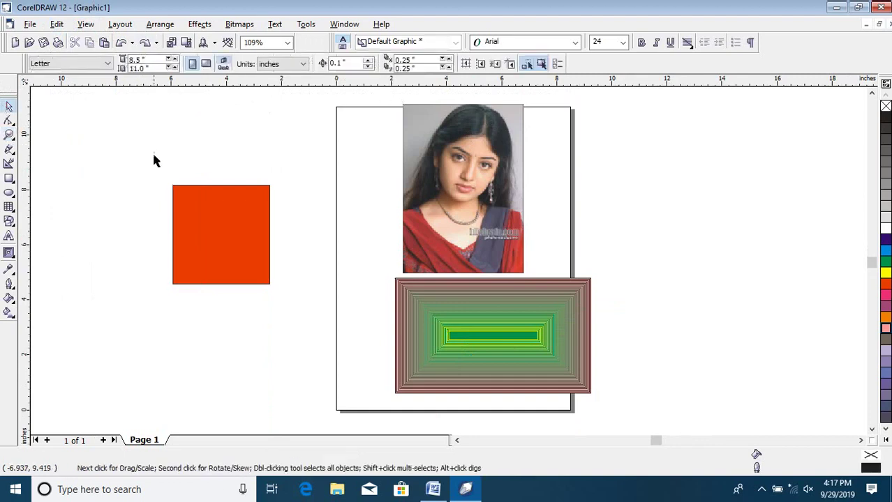
key(ctrl+a)
click(86, 24)
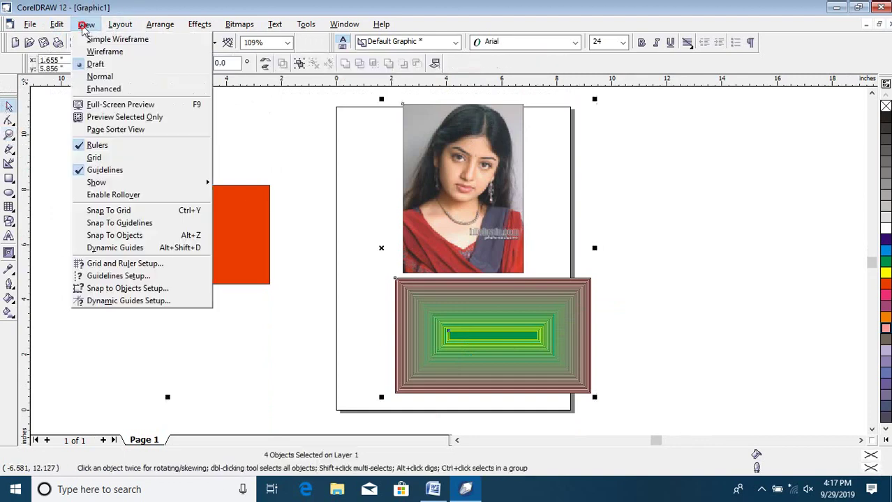
click(126, 77)
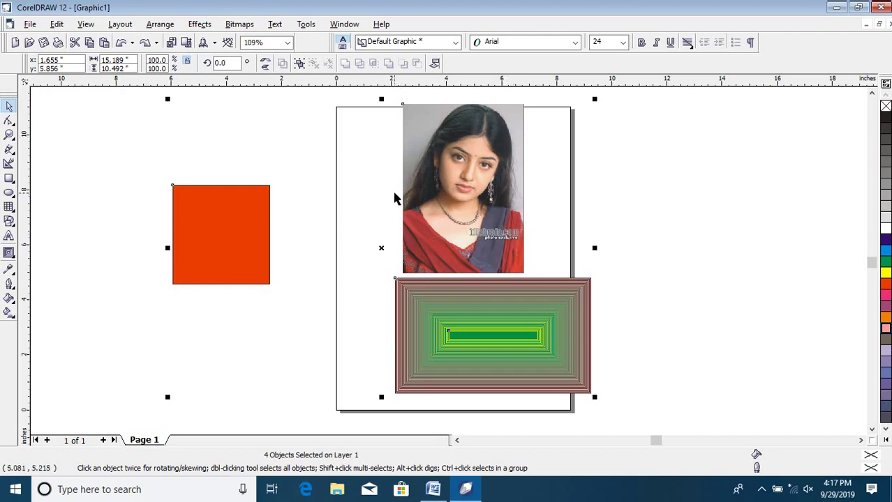
- Examine the portrait and the contoured rectangle up close in the Normal display mode
click(115, 299)
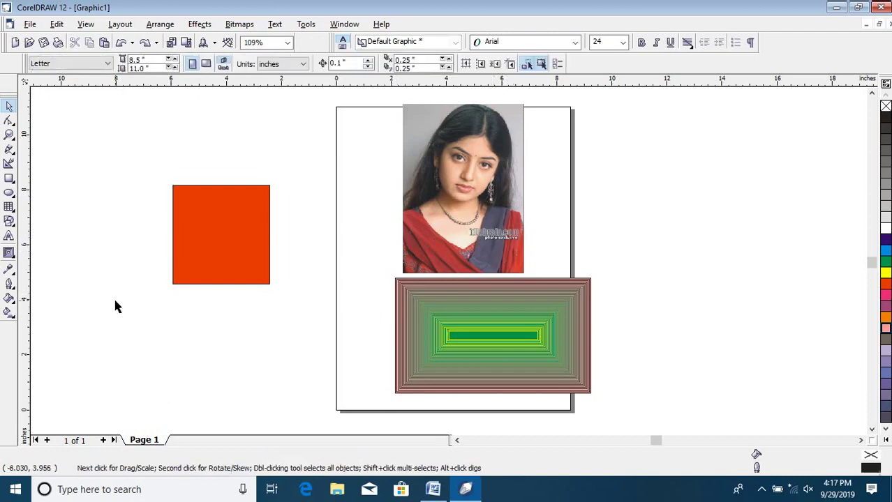
key(z)
drag(383, 132, 549, 248)
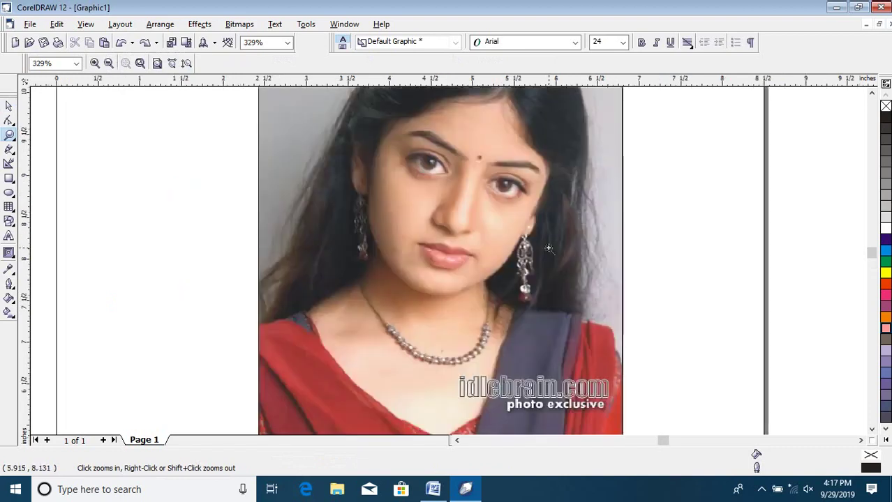
click(871, 429)
click(872, 429)
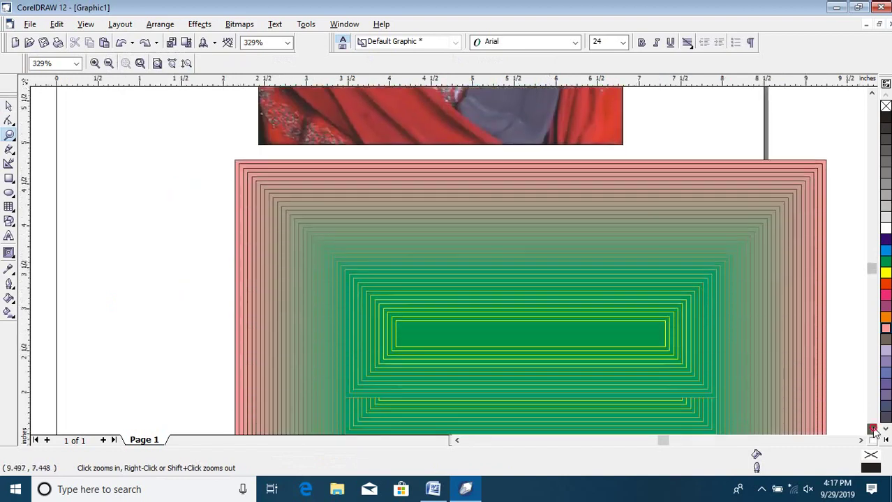
- Switch the display mode to Enhanced and zoom in on the upper-left corner of the contoured rectangle
click(9, 105)
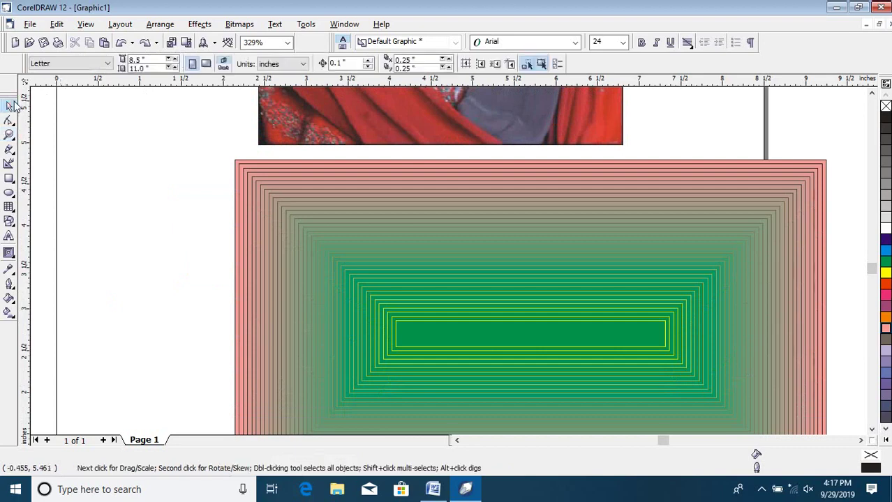
click(86, 24)
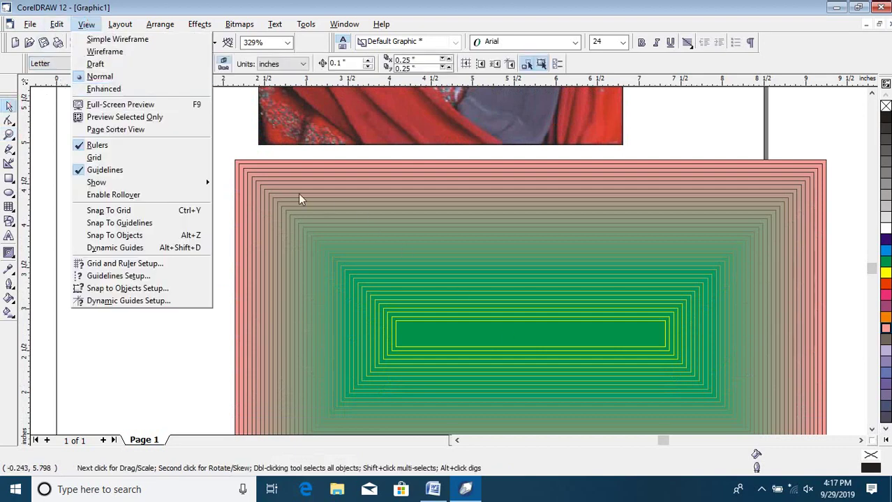
click(133, 91)
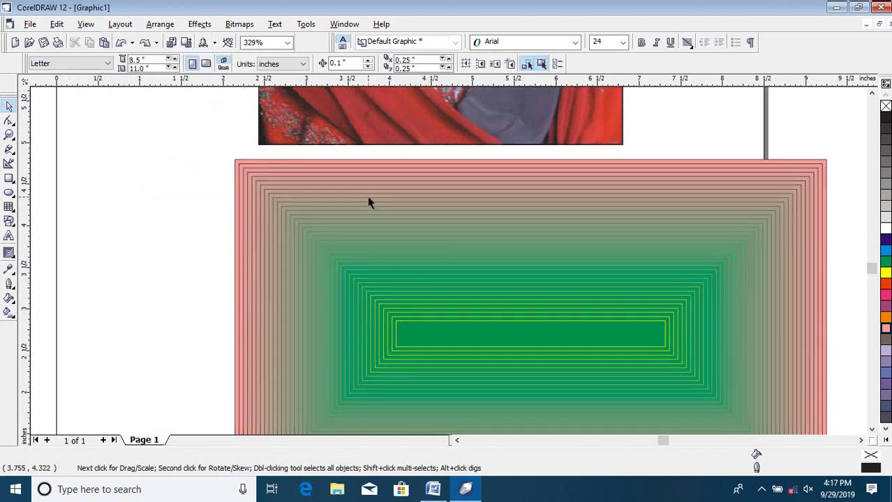
key(z)
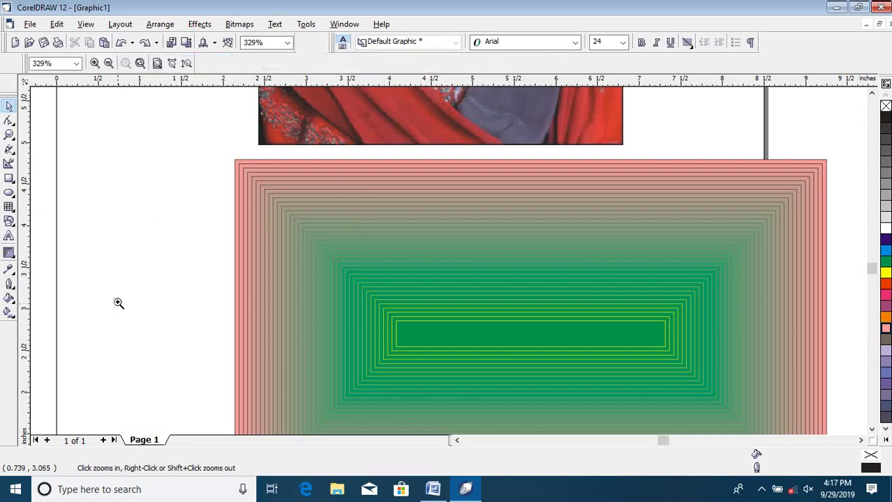
click(300, 217)
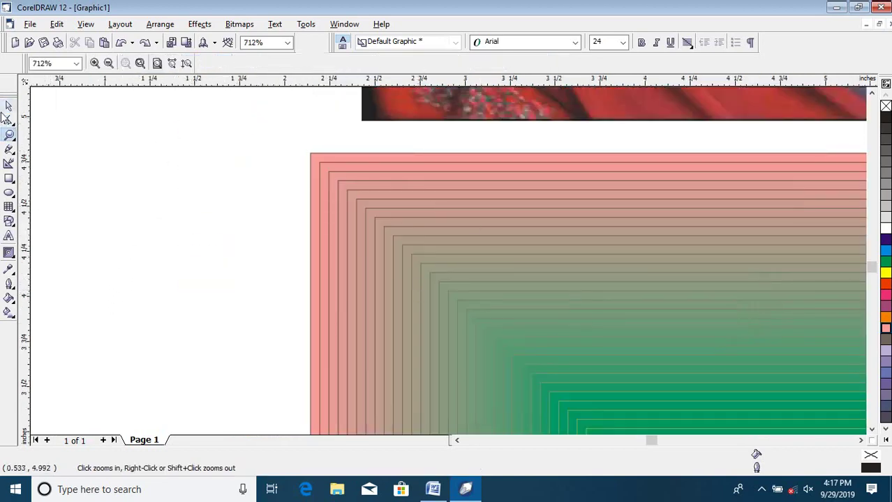
- Move the contoured rectangle slightly up and to the left with the Pick tool, and switch the display mode to Normal
click(7, 108)
drag(392, 210, 302, 195)
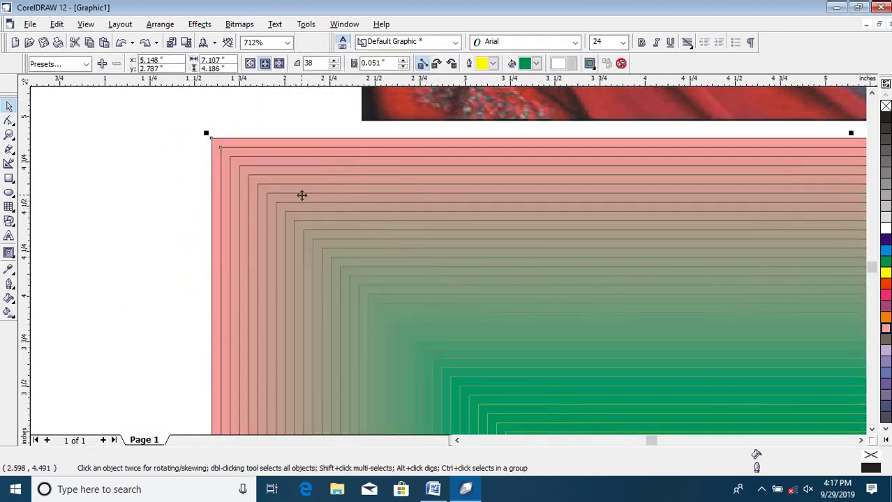
click(86, 24)
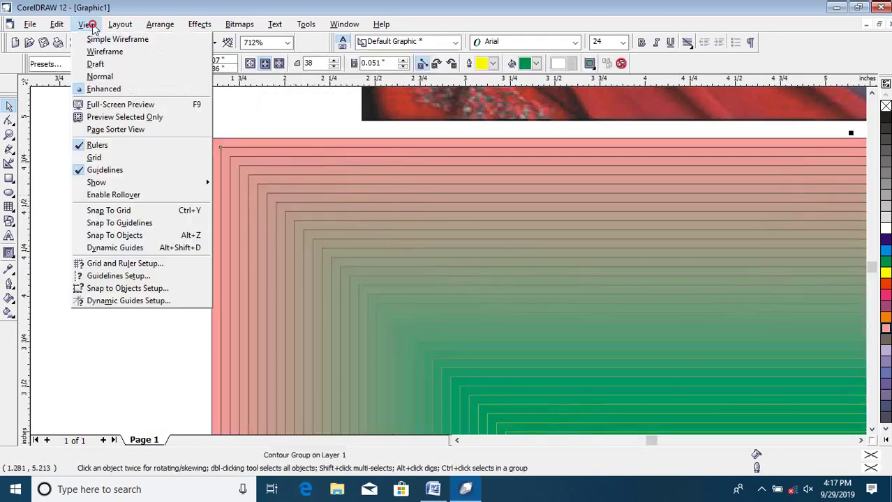
click(113, 76)
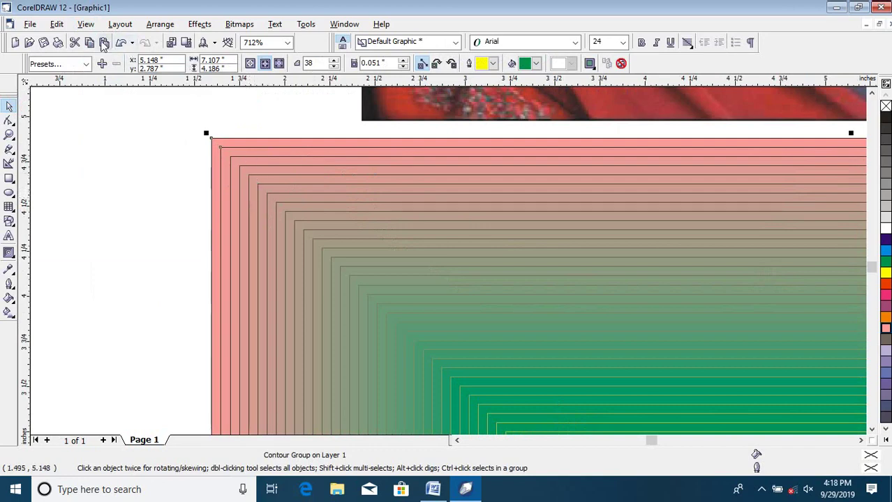
- Switch the display mode back to Enhanced and zoom out to the whole page
click(86, 24)
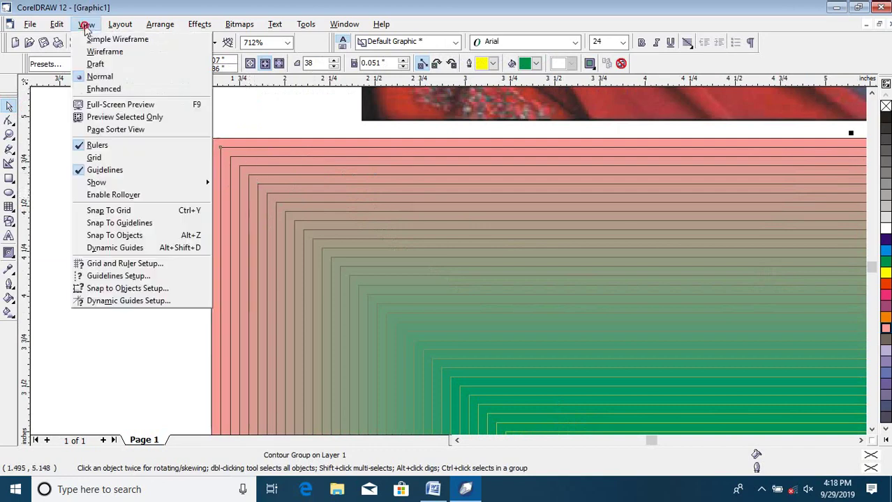
click(130, 94)
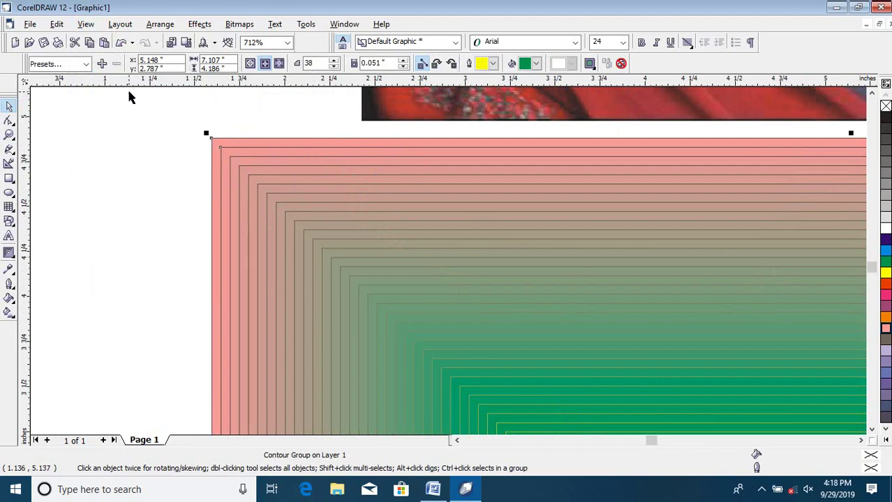
click(84, 24)
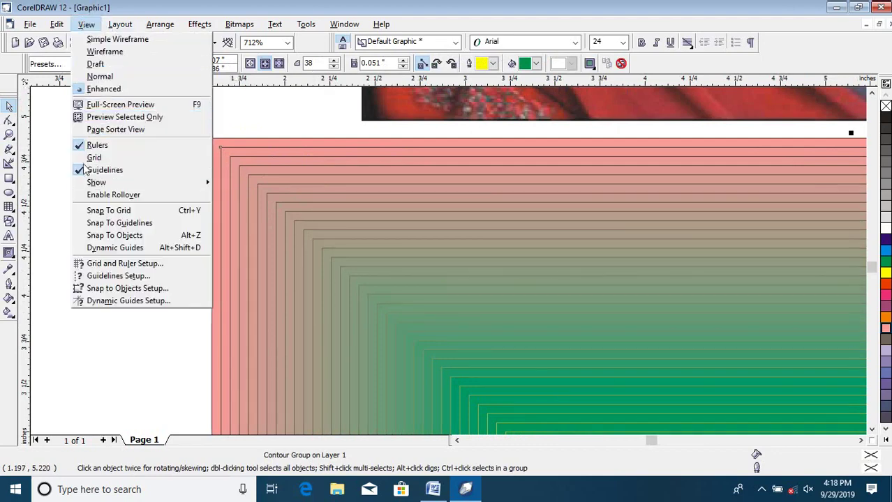
click(69, 153)
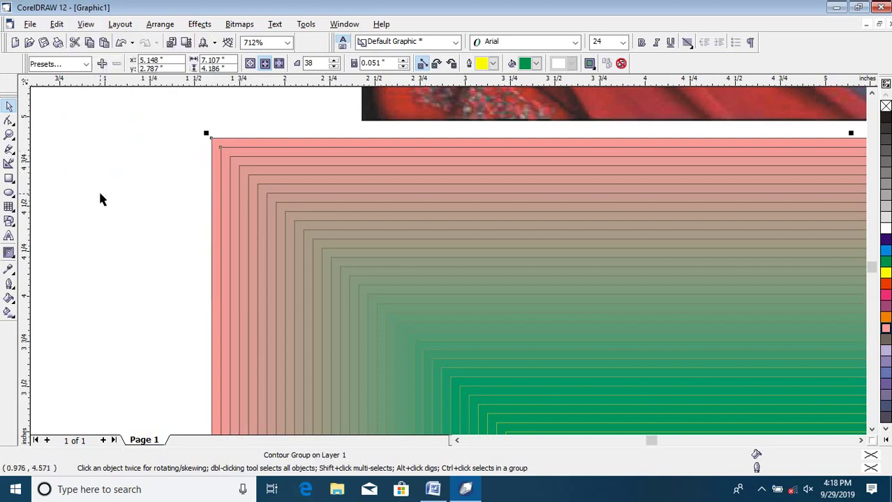
key(z)
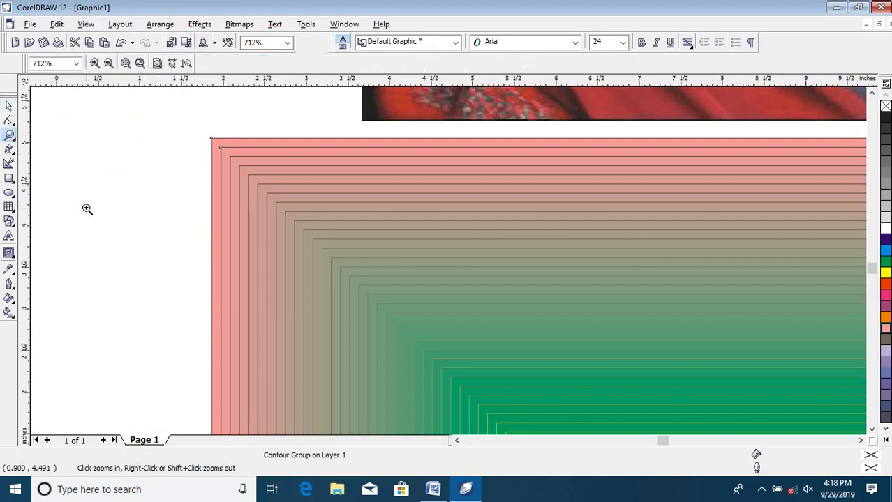
right_click(89, 213)
right_click(89, 213)
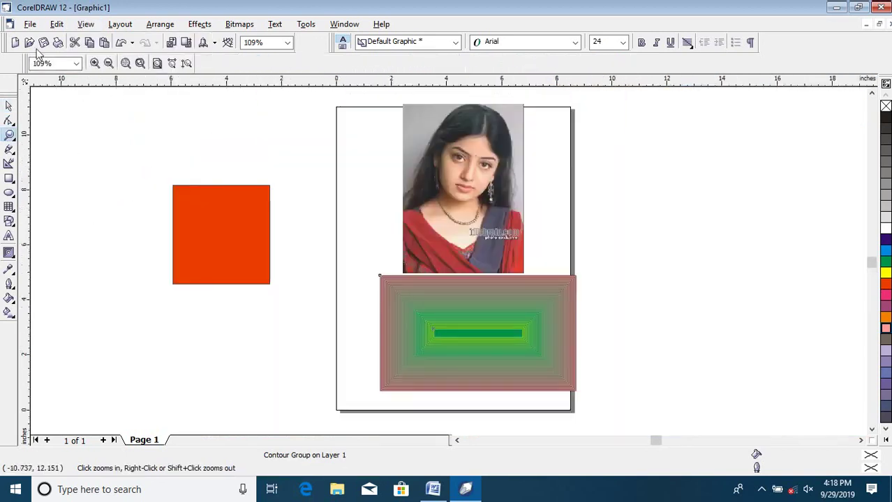
- Show the drawing in Full-Screen Preview, return to the drawing window and deselect the contoured rectangle with the Pick tool
click(56, 24)
mouse_move(87, 23)
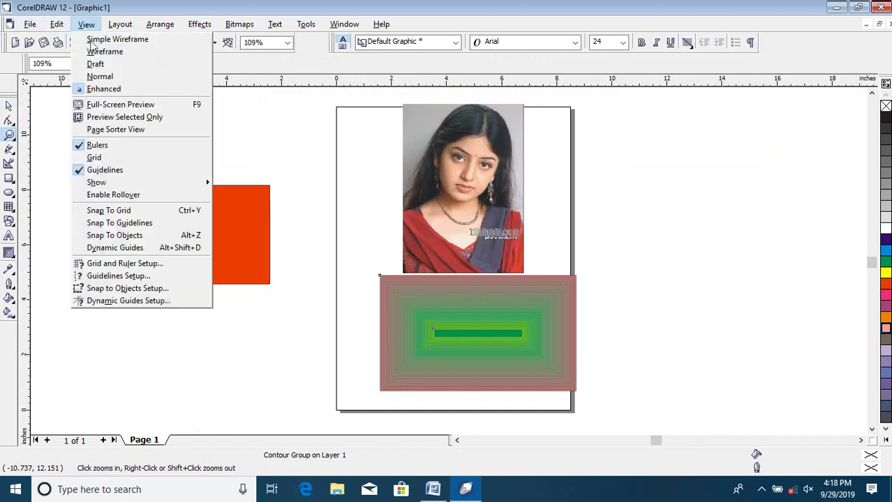
click(118, 105)
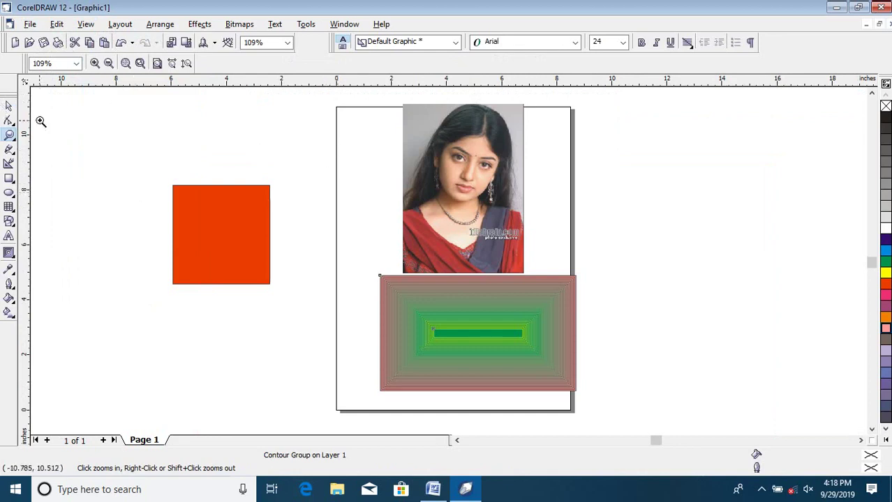
click(9, 106)
click(187, 139)
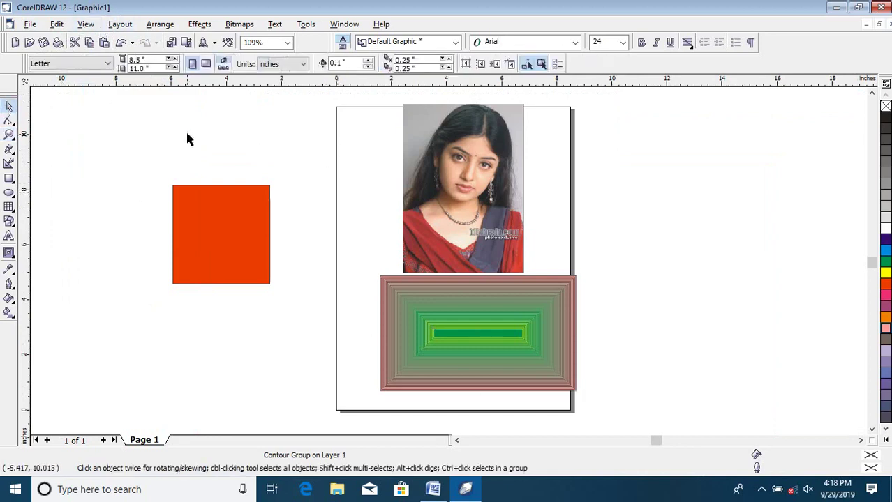
- Preview all the artwork full screen with nothing selected, and exit the preview
click(56, 23)
mouse_move(86, 24)
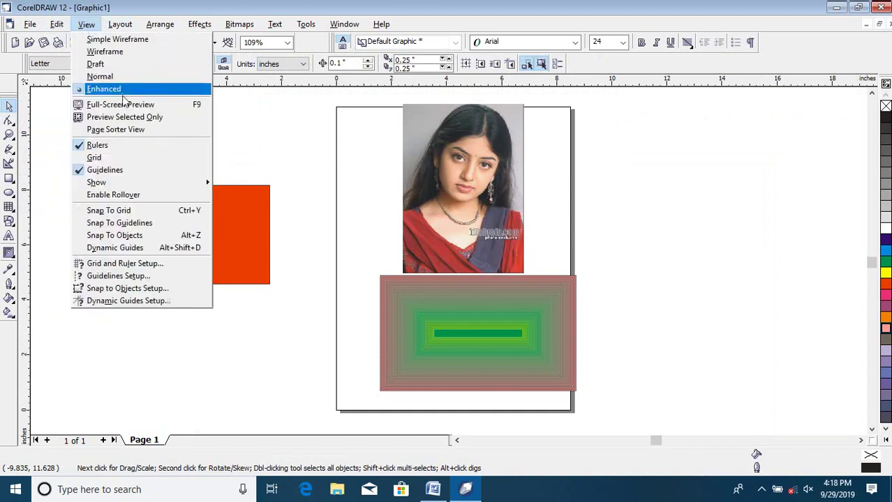
click(125, 105)
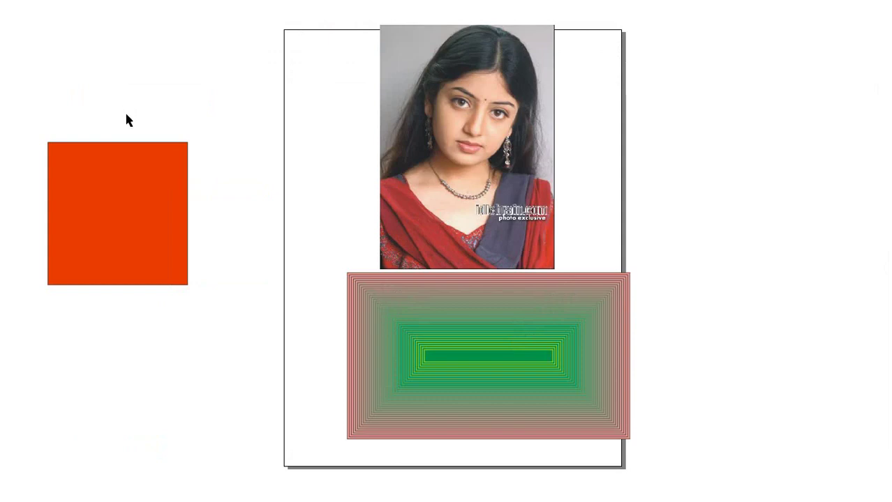
click(126, 116)
click(86, 24)
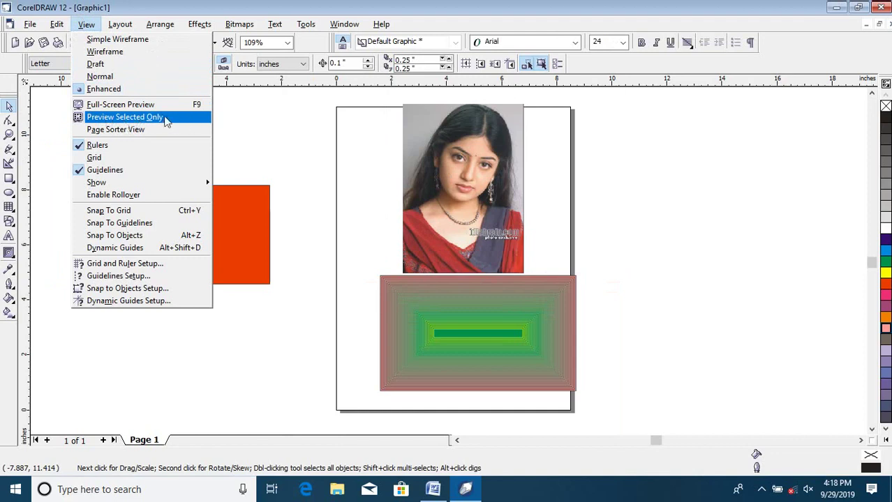
click(310, 143)
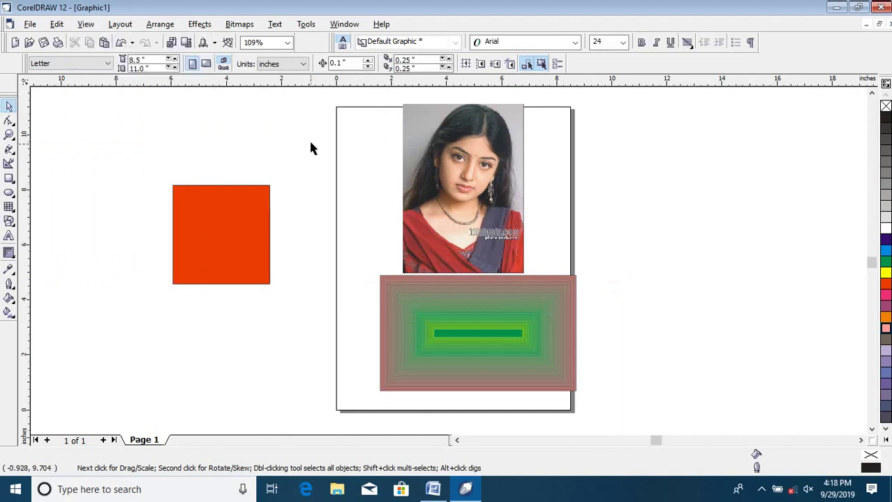
- Select the contoured rectangle, show it alone with Preview Selected Only and exit the preview
click(492, 323)
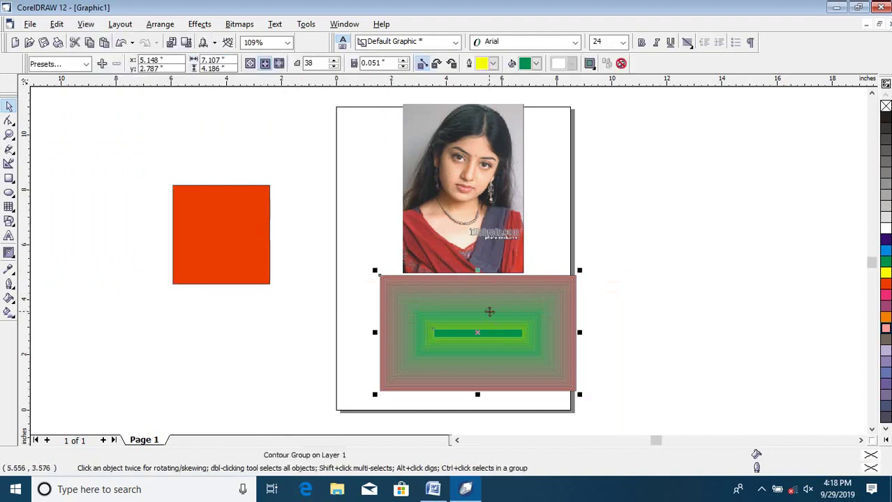
click(87, 24)
click(143, 115)
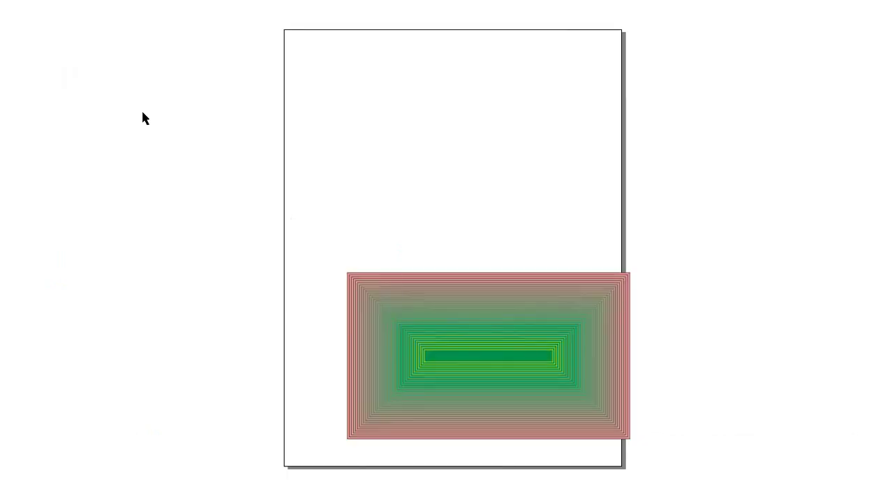
click(481, 122)
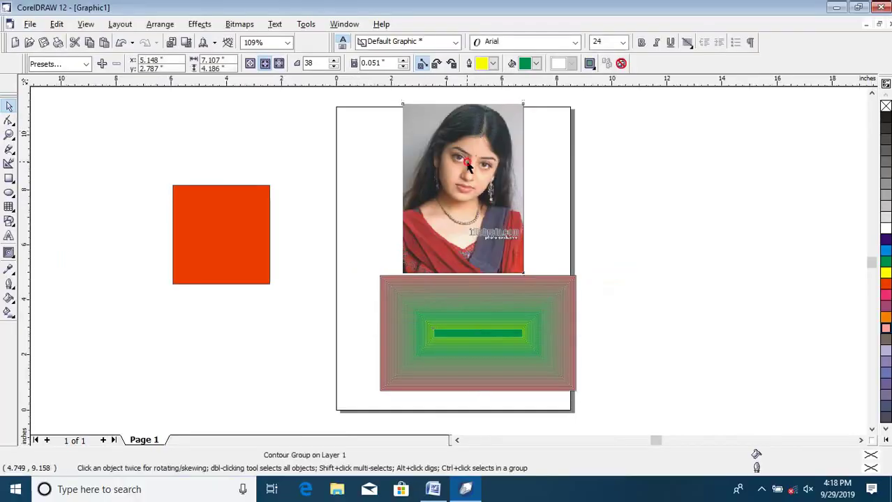
- Select the portrait photo, show it alone with Preview Selected Only and exit the preview
click(482, 122)
click(86, 24)
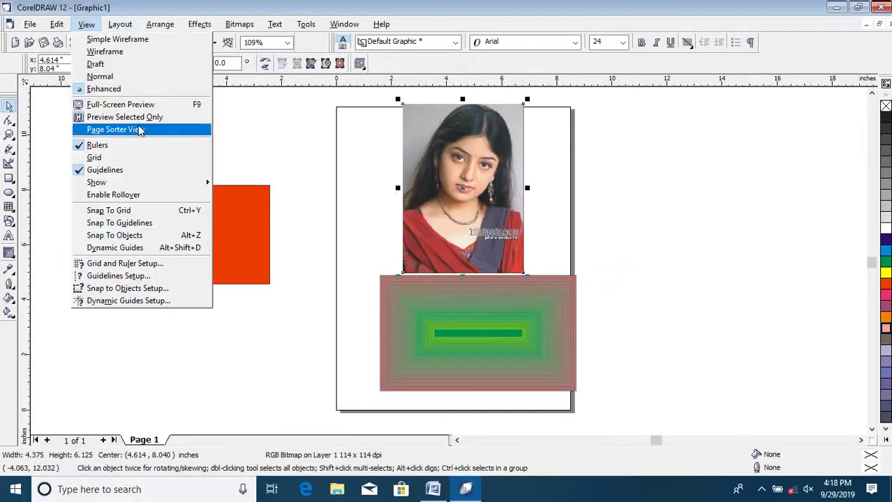
click(143, 117)
click(306, 192)
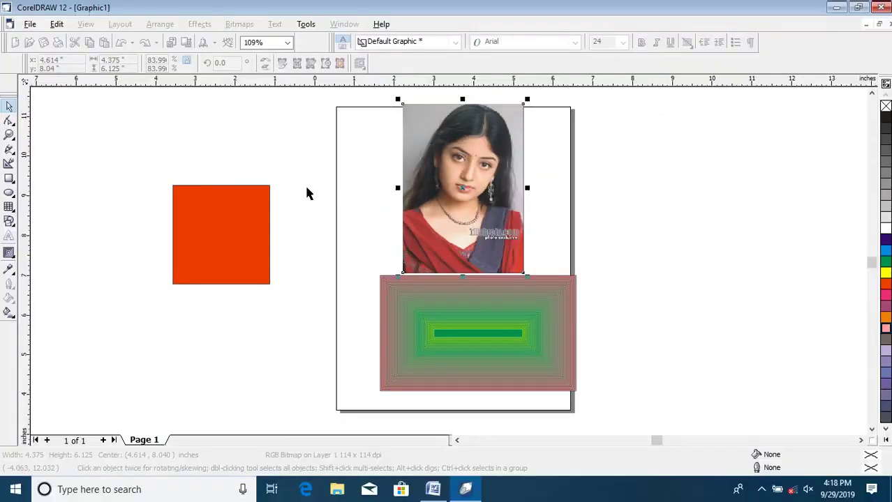
- Add pages 2, 3 and 4 to the document, moving the red rectangle from the pasteboard onto page 2
click(103, 441)
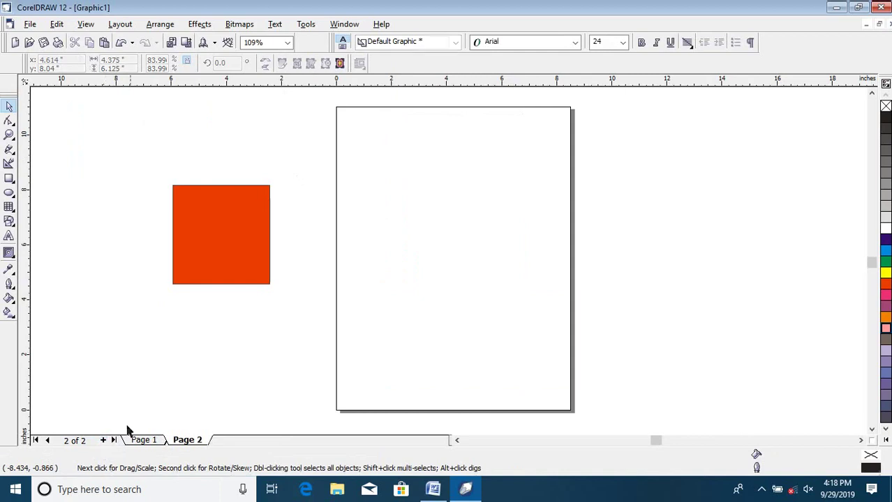
drag(243, 267, 439, 283)
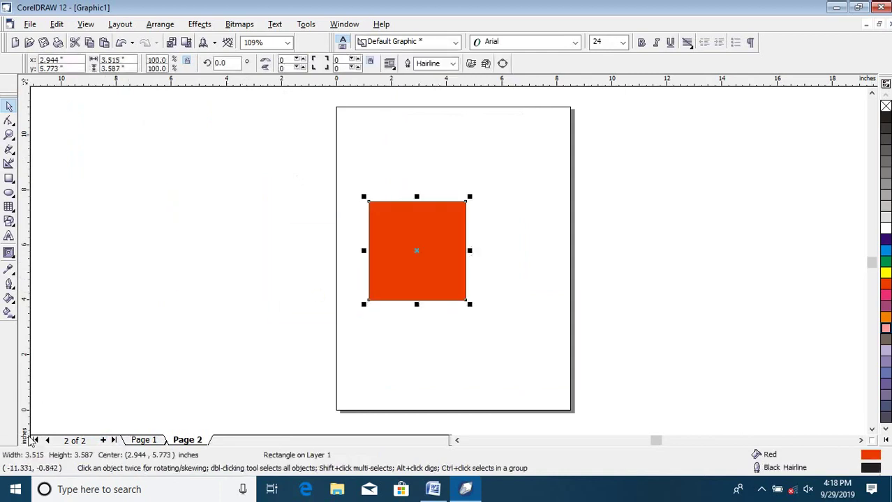
click(103, 441)
click(103, 441)
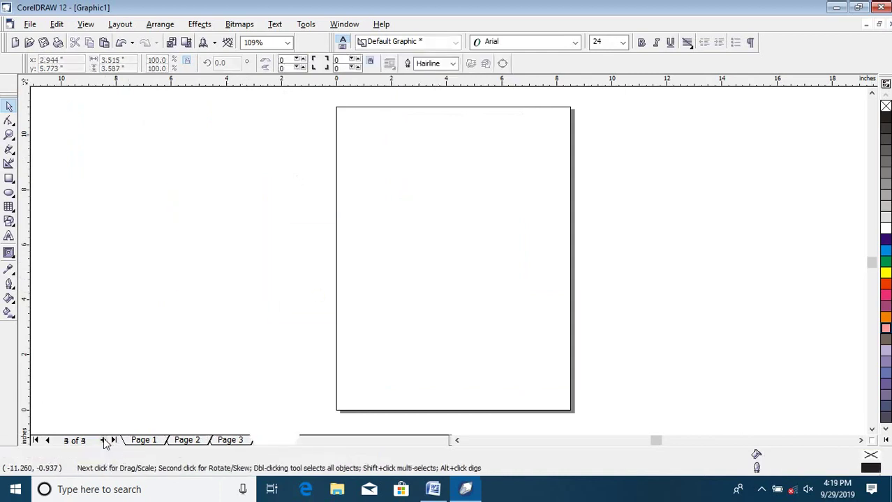
- Move the portrait photo from page 1 onto the pasteboard and place it near the centre of page 4
click(50, 441)
click(51, 441)
click(50, 441)
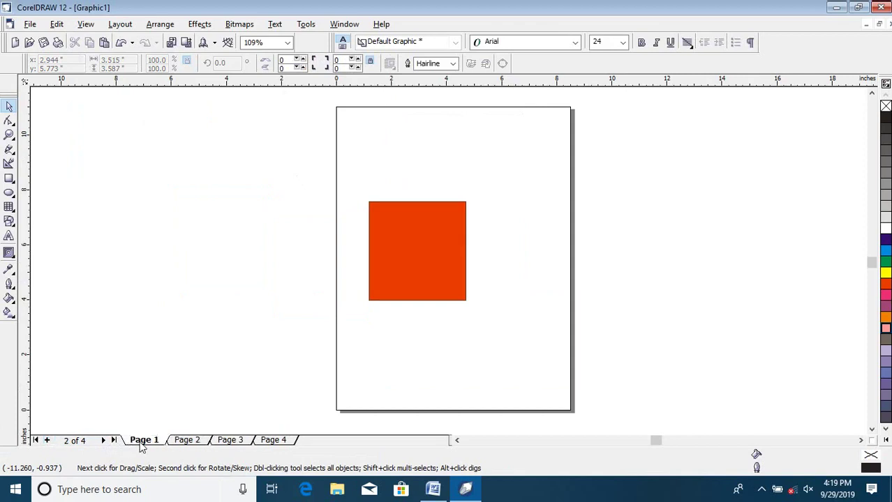
drag(437, 208, 156, 257)
key(Escape)
click(283, 442)
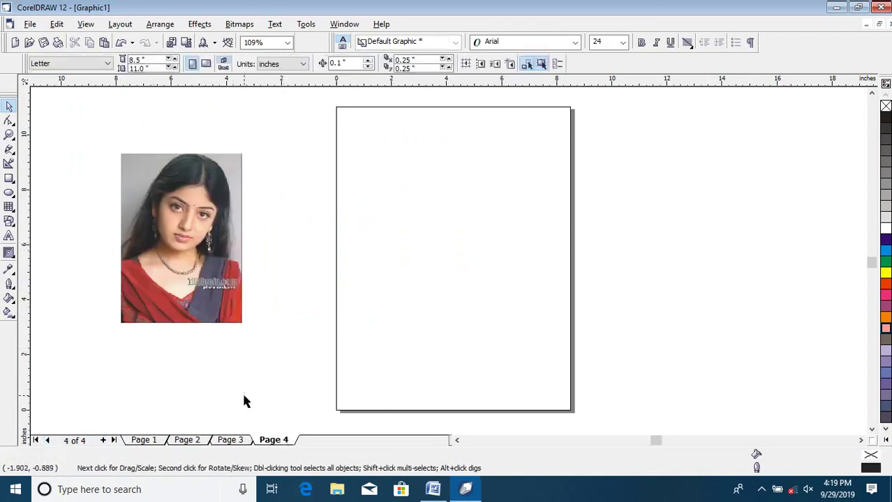
drag(196, 279, 487, 277)
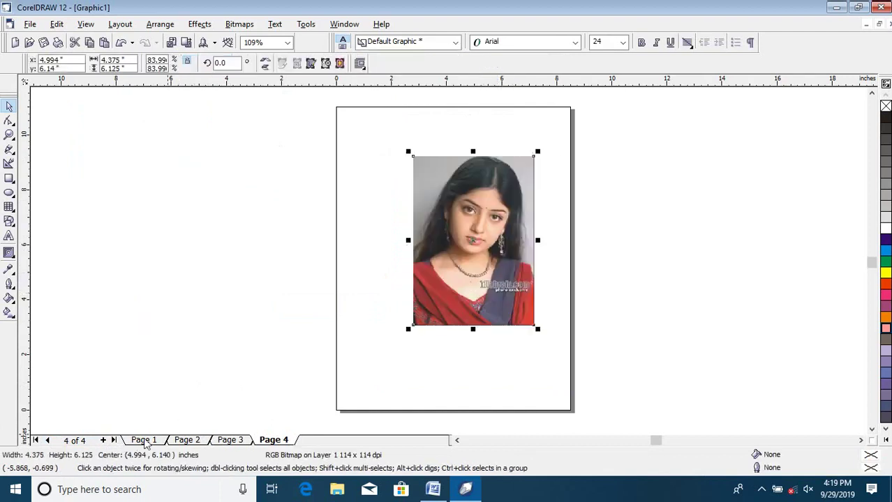
- Move the contoured rectangle on page 1 fully inside the page, centred at about x 4.5 and y 3.8 inches
click(148, 441)
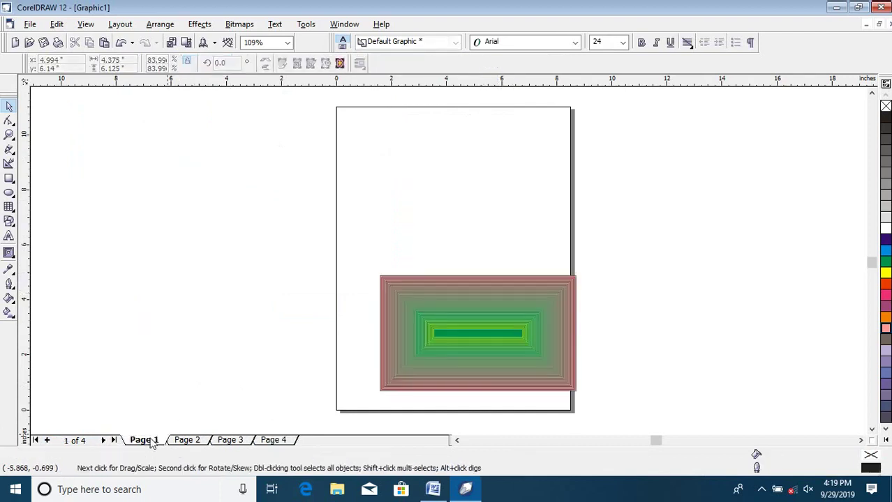
click(446, 330)
drag(446, 319, 427, 291)
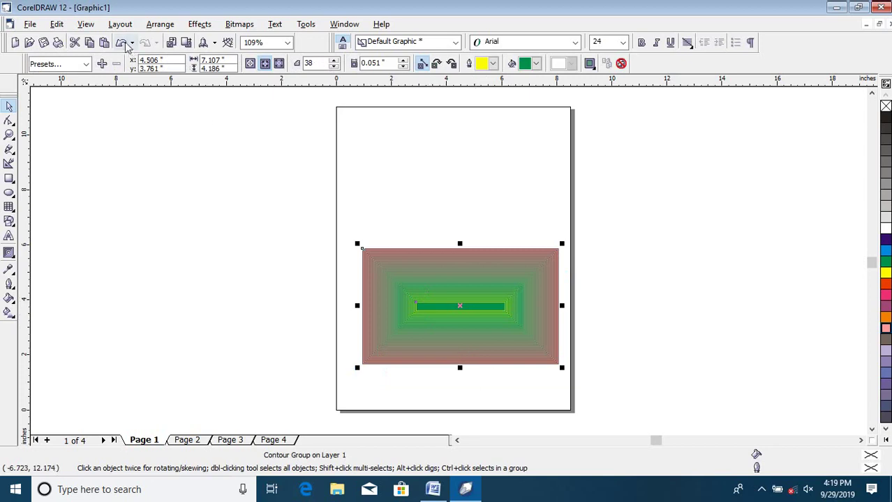
- Show all four pages in Page Sorter View and reopen page 1 from there
click(56, 25)
mouse_move(85, 25)
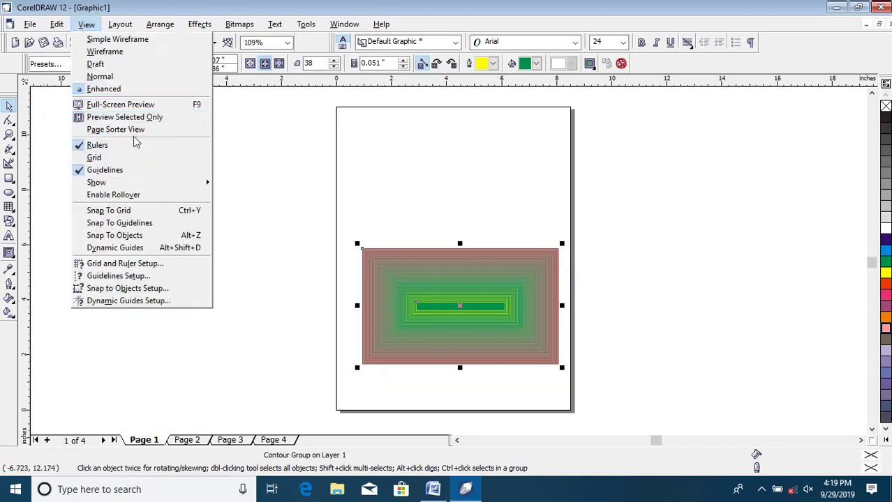
click(135, 131)
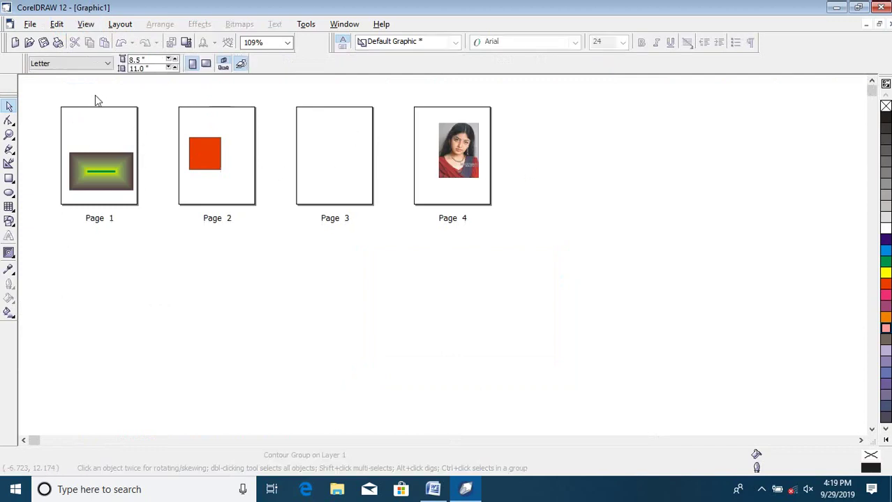
click(58, 24)
click(199, 307)
double_click(112, 193)
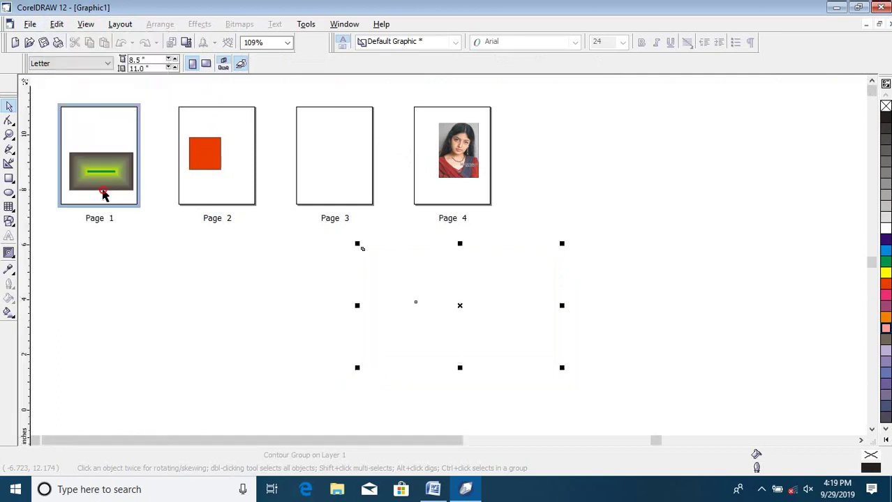
- Hide the rulers around the drawing window
click(61, 27)
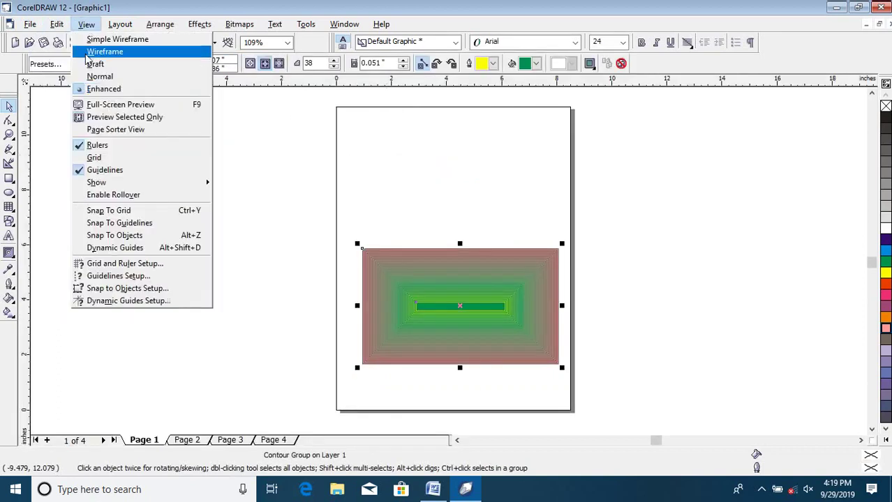
mouse_move(74, 27)
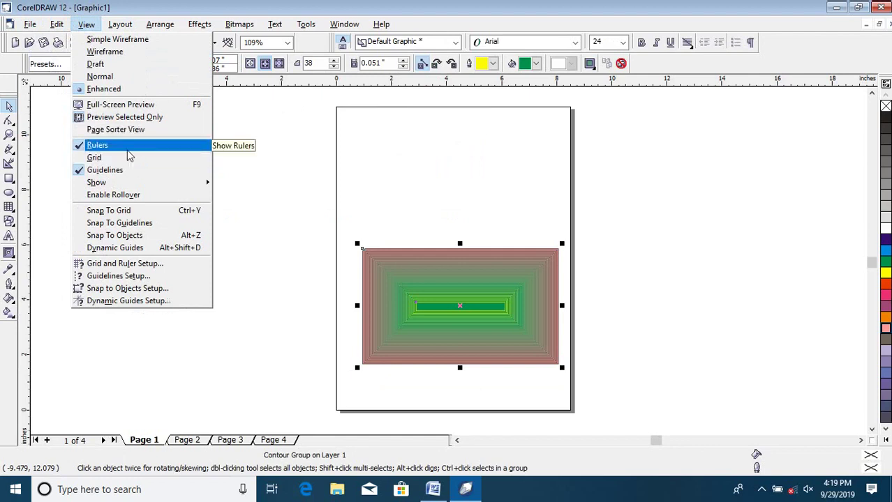
click(98, 145)
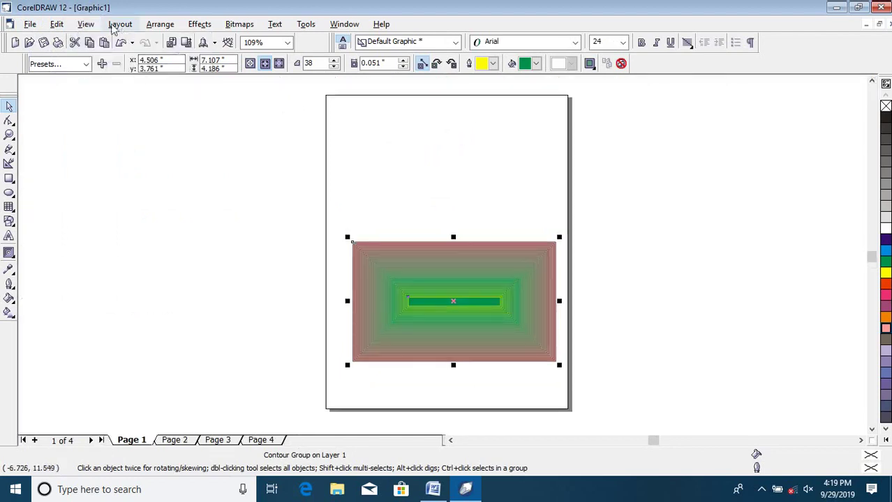
- Show the rulers around the drawing window and turn on the grid
click(86, 24)
click(136, 147)
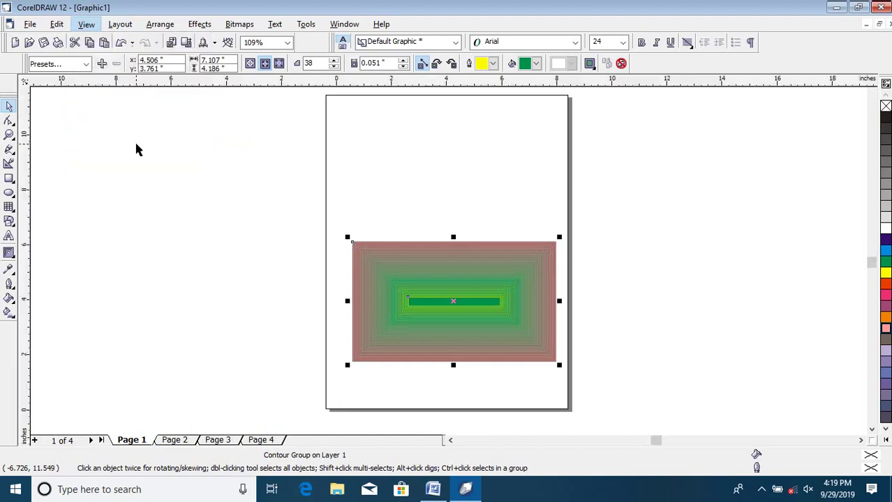
click(86, 24)
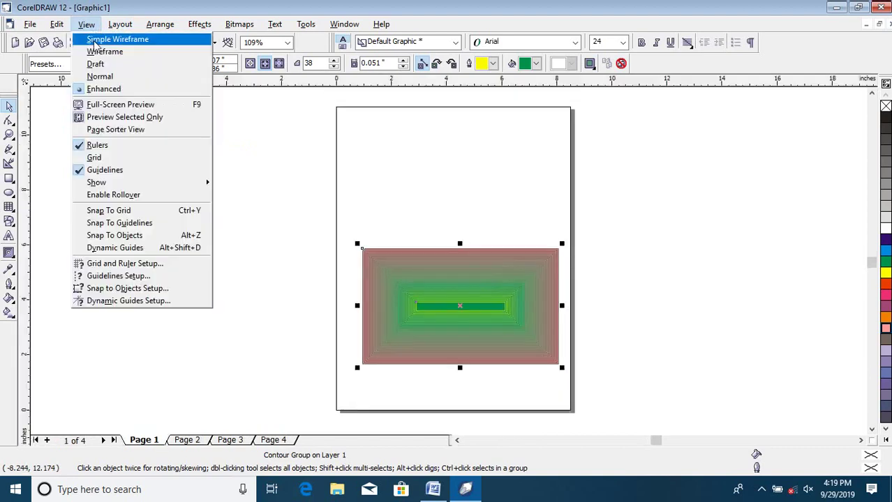
click(148, 159)
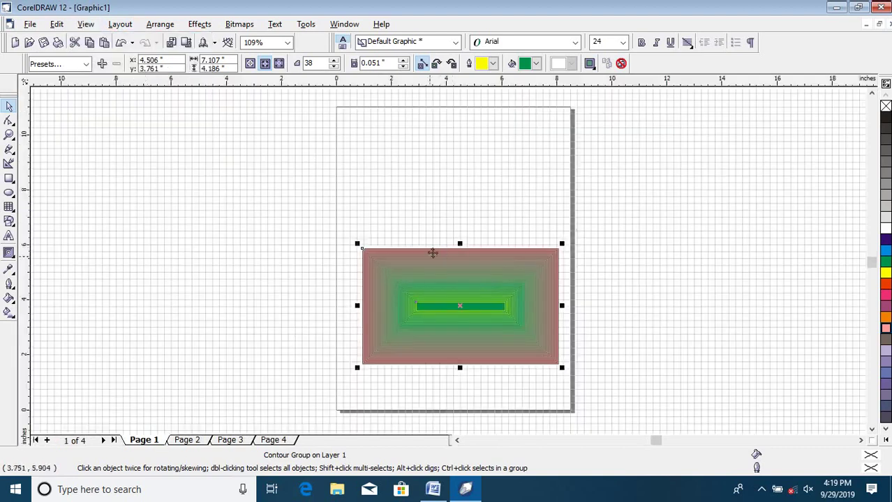
- Hide the grid behind the page and pasteboard
click(66, 26)
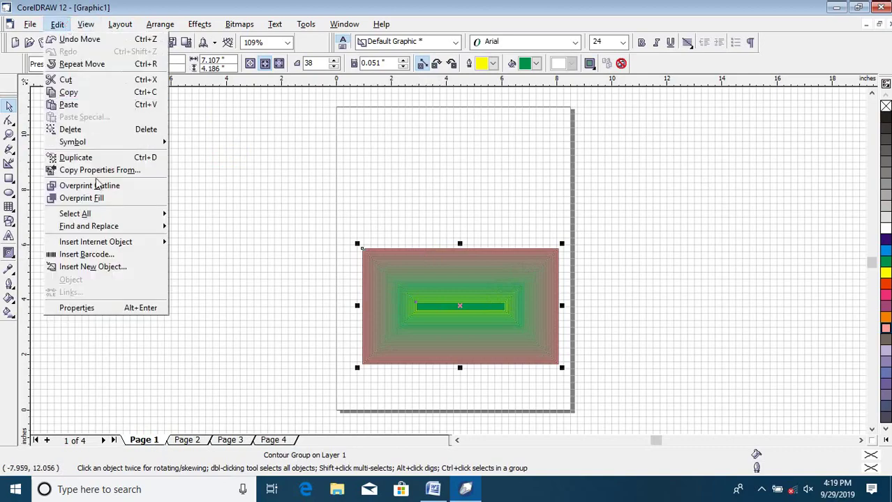
mouse_move(86, 23)
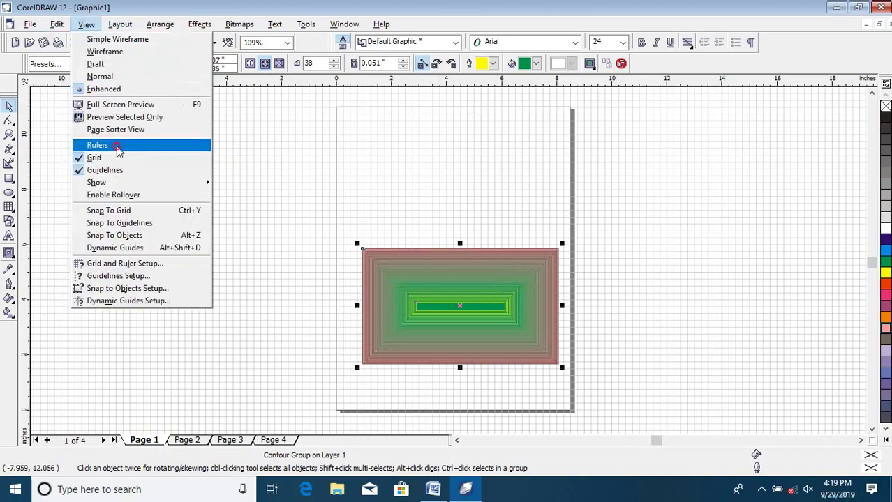
click(116, 161)
- Place a vertical guideline at about x -4.9 inches and a horizontal guideline at about y 8.8 inches
click(86, 24)
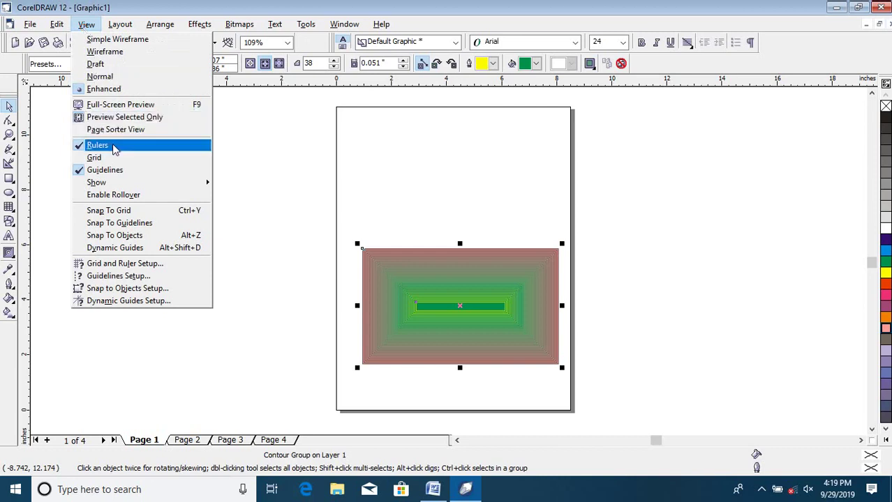
click(289, 191)
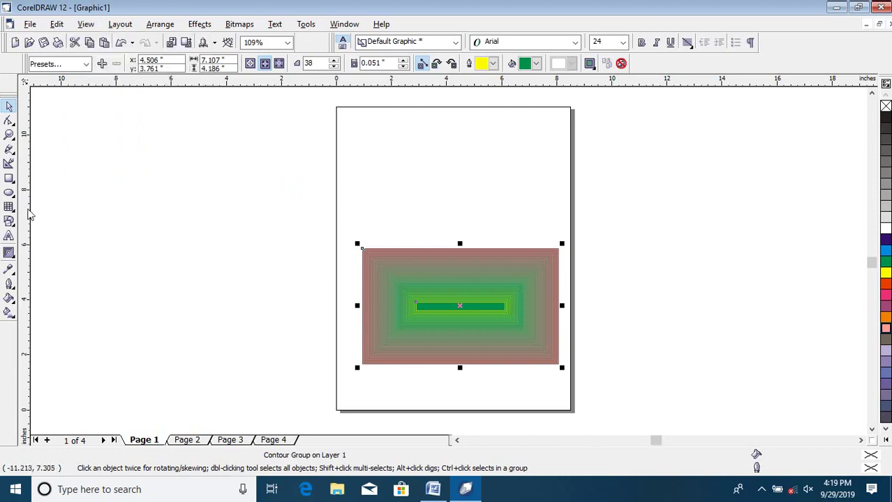
drag(29, 213, 201, 251)
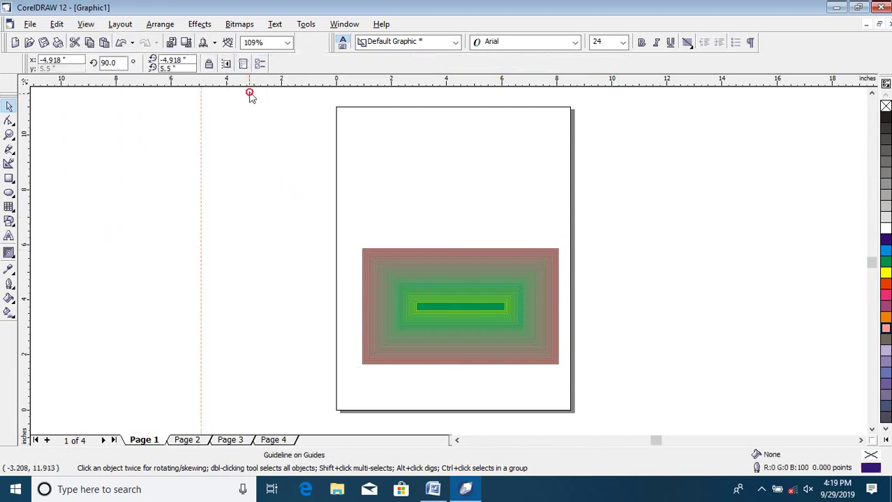
drag(249, 94, 261, 169)
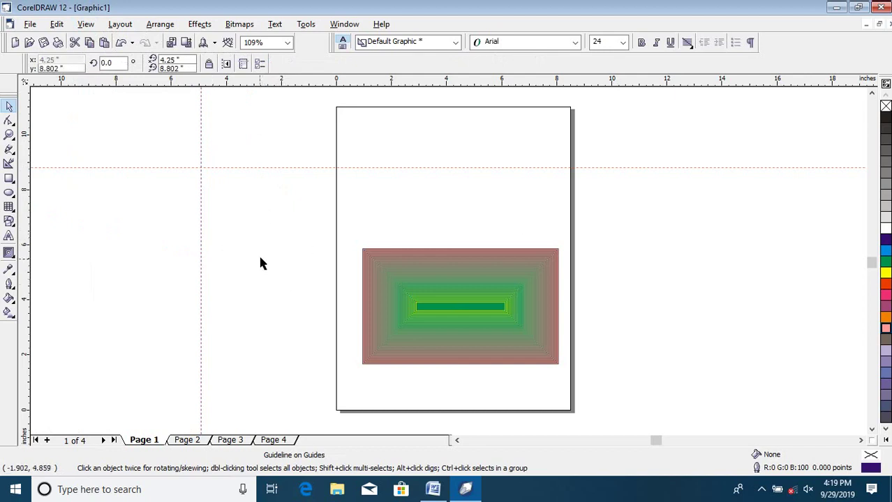
- Hide the vertical and horizontal guidelines, and show them again
click(87, 24)
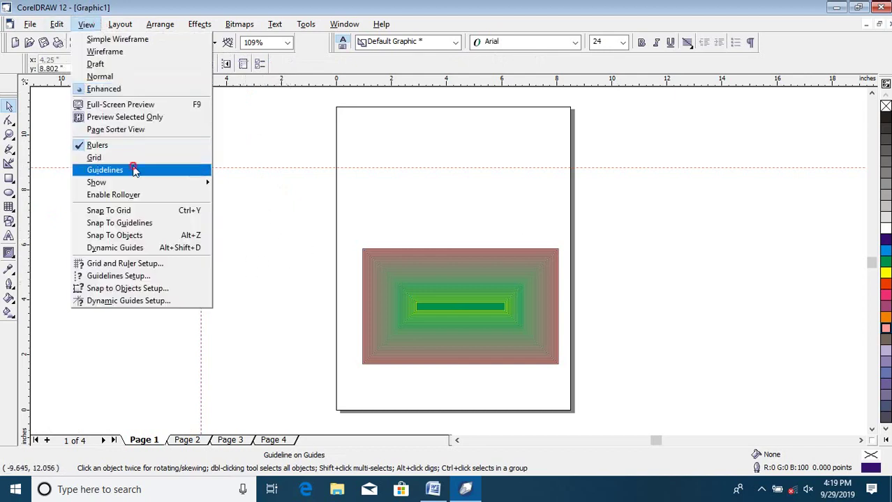
click(134, 171)
click(86, 23)
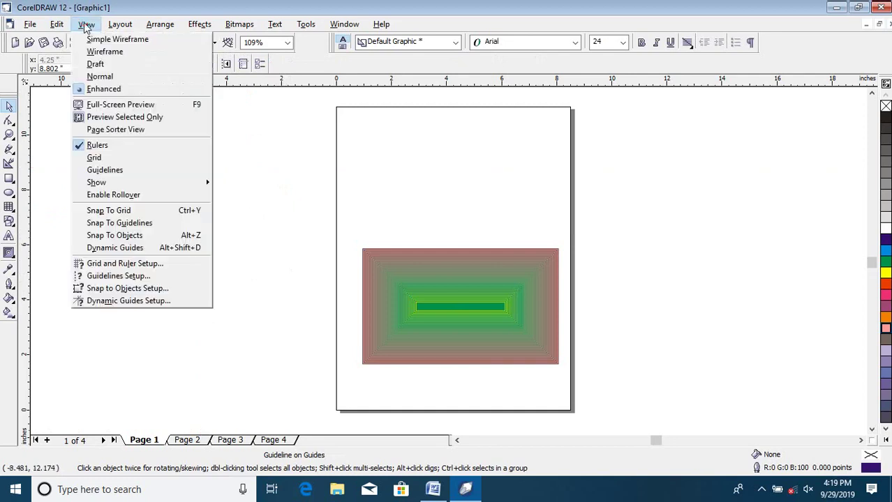
click(128, 170)
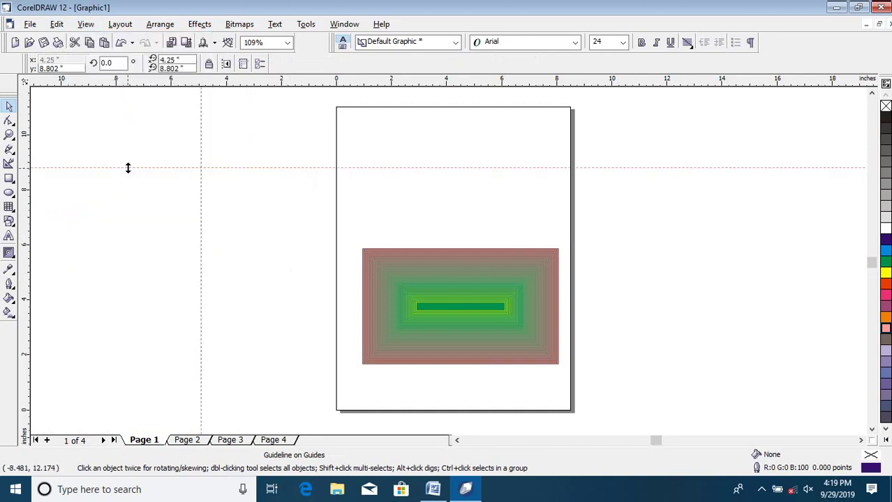
- Hide the page border of page 1
click(86, 25)
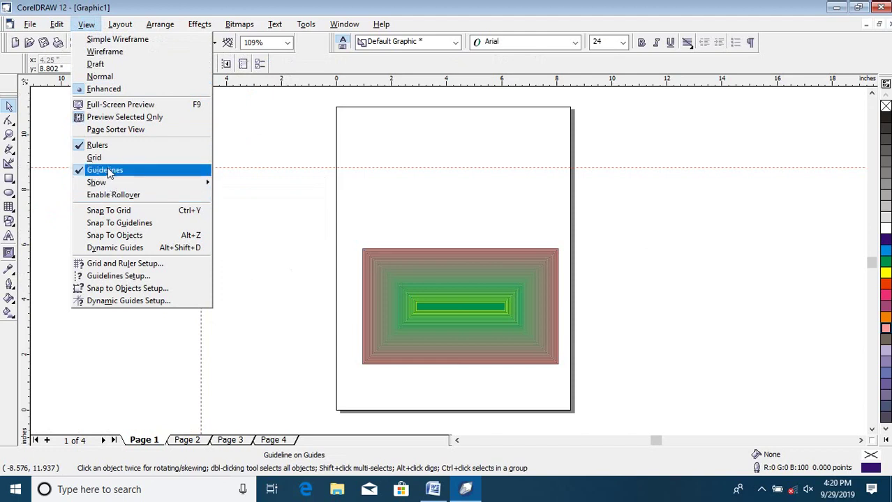
mouse_move(116, 186)
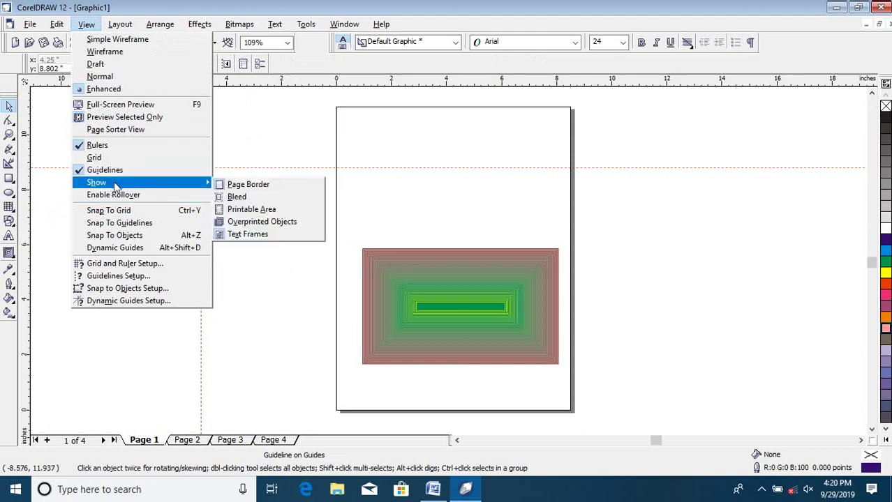
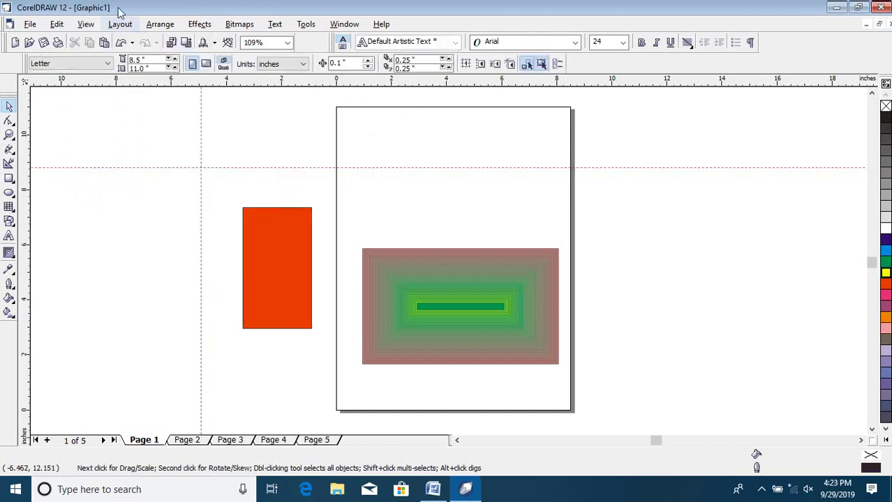
click(87, 23)
mouse_move(162, 185)
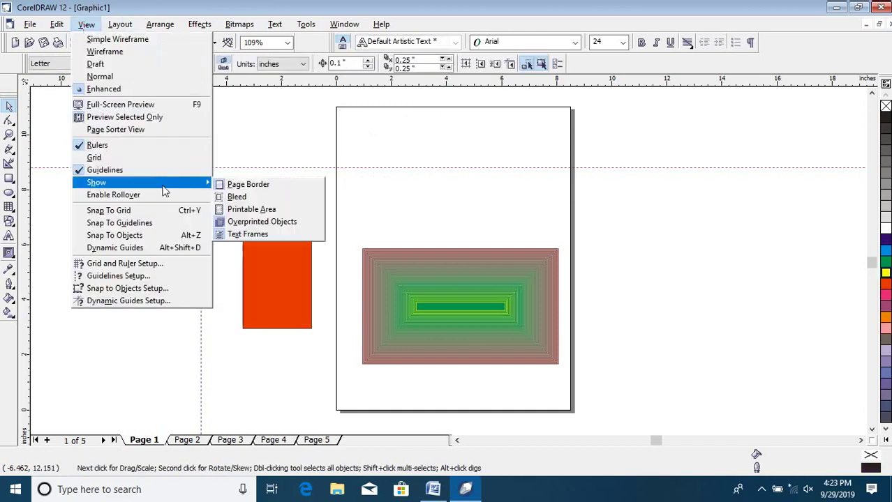
click(287, 187)
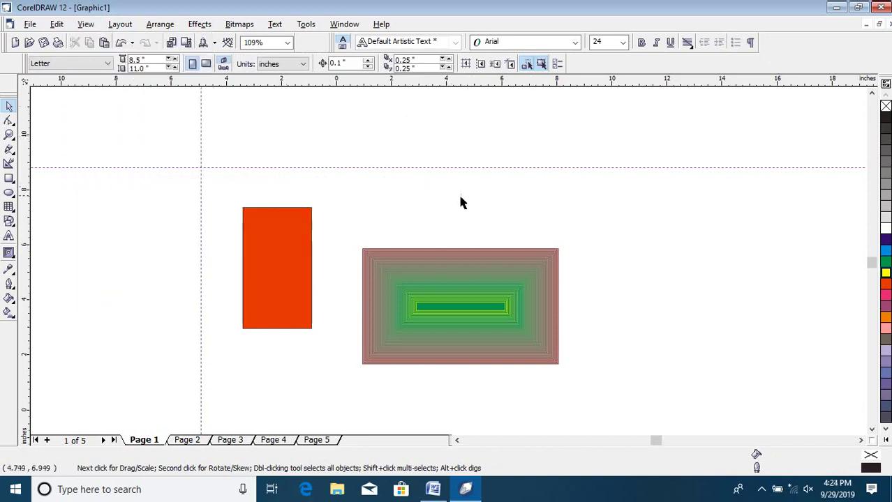
- Select the contoured rectangle and display the bleed outline of page 1
scroll(425, 275, down, 1)
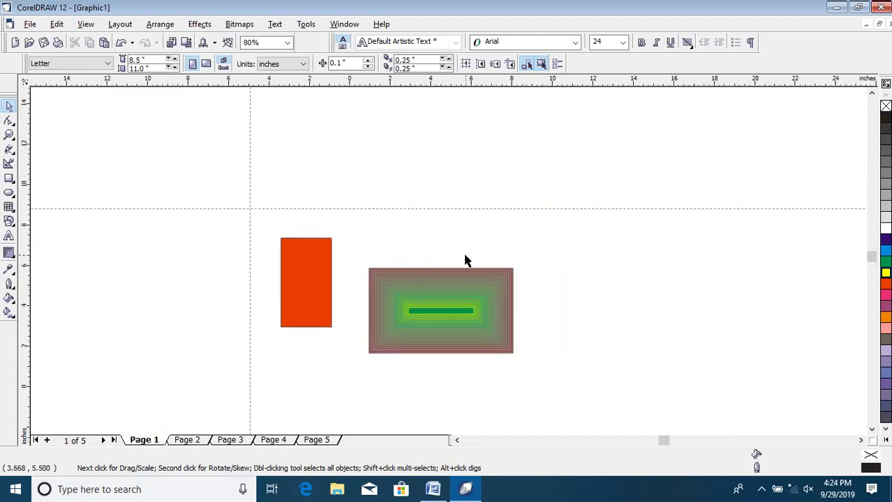
click(420, 294)
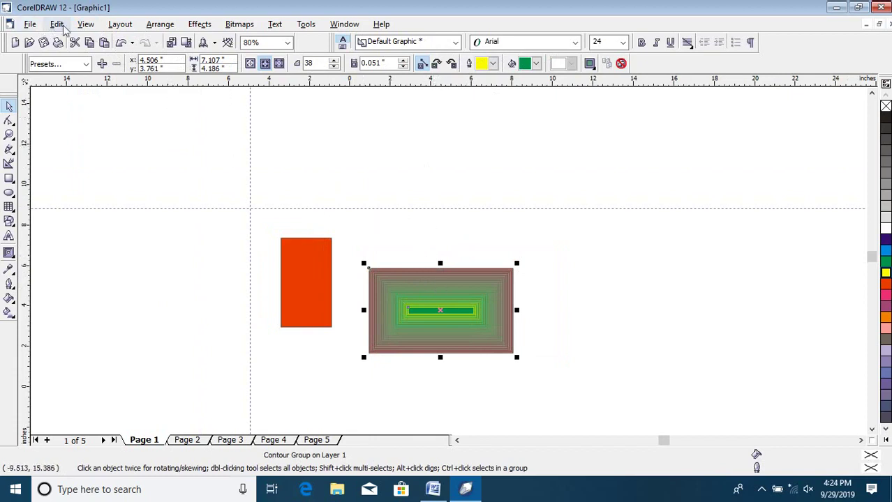
click(87, 25)
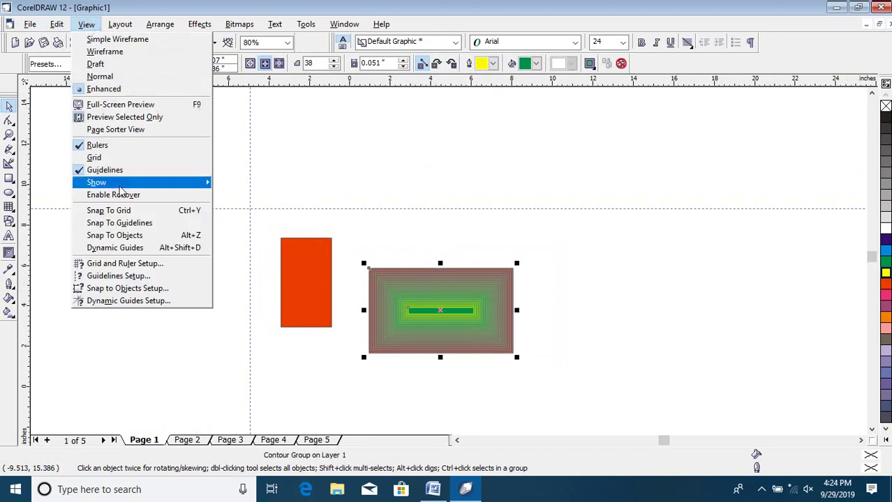
mouse_move(121, 188)
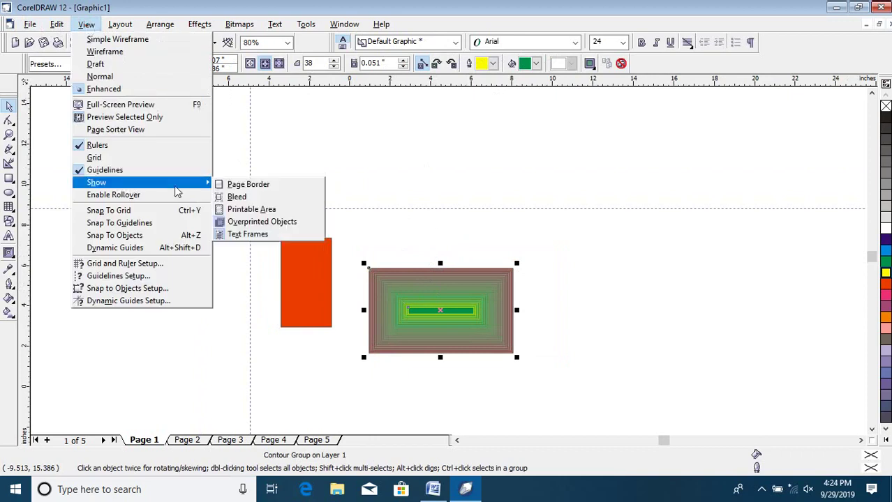
click(264, 205)
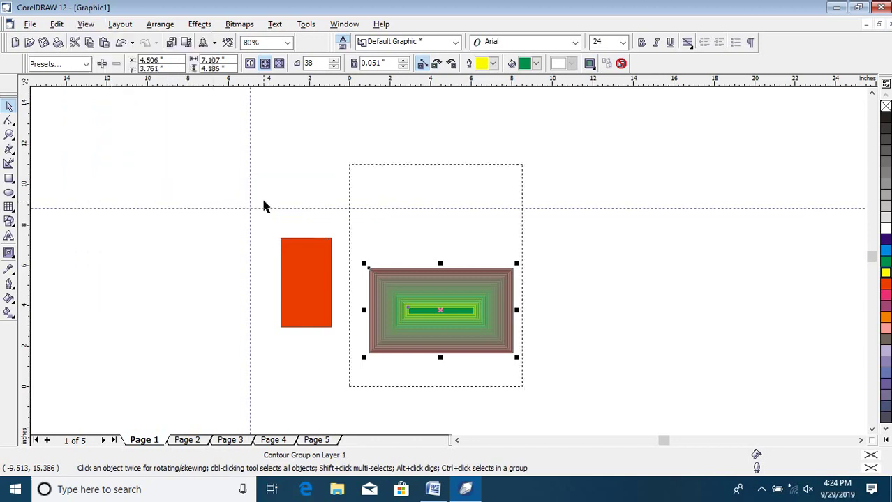
- Hide the bleed outline and display the printable area of page 1 instead
click(90, 25)
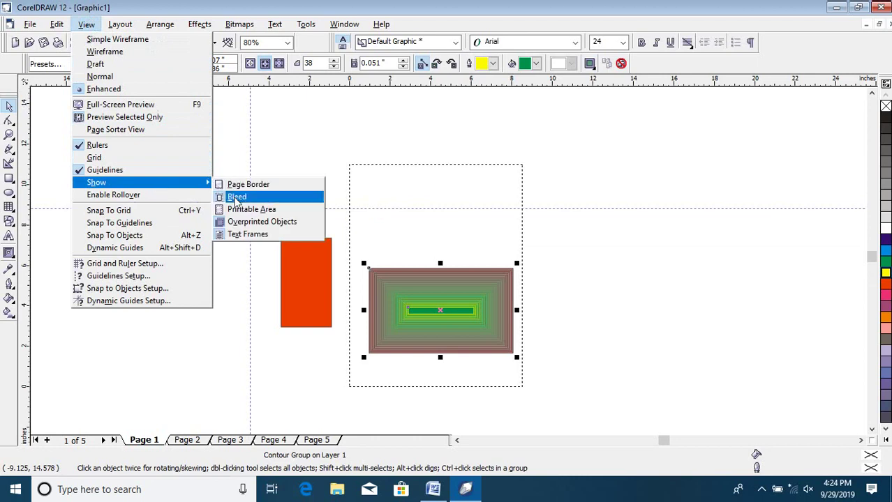
click(264, 207)
click(87, 25)
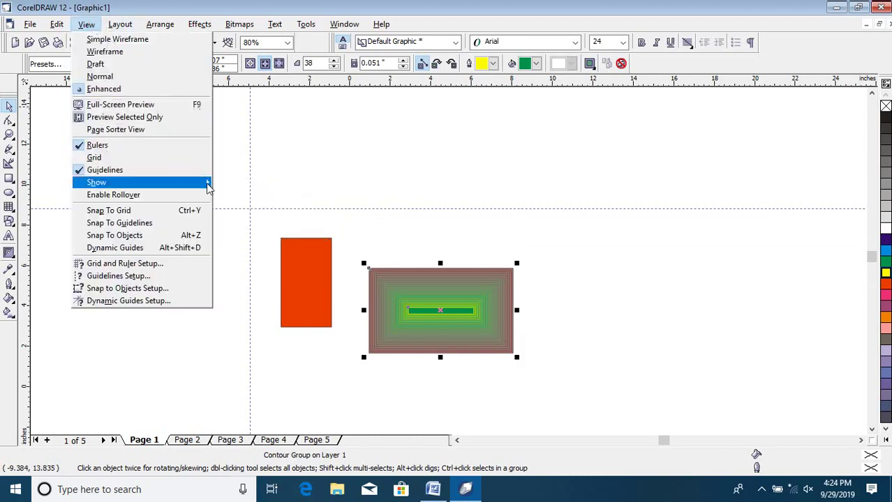
click(264, 210)
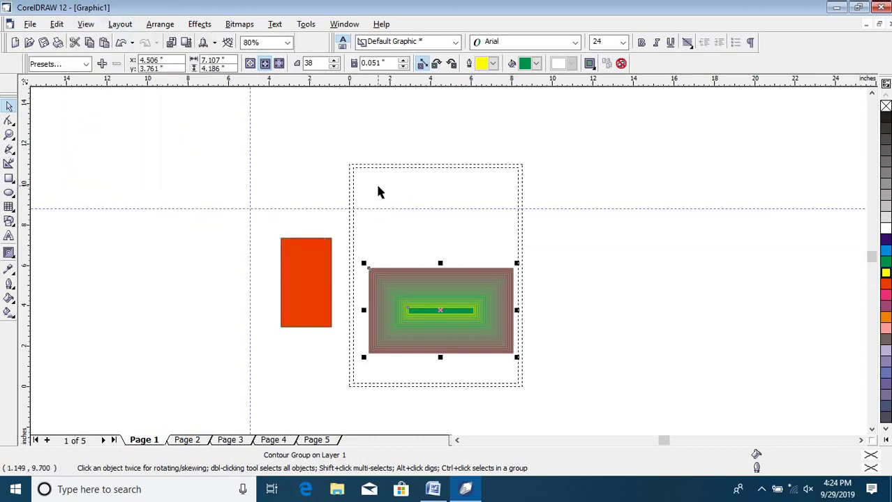
- Display the bleed outline together with the printable area
click(120, 26)
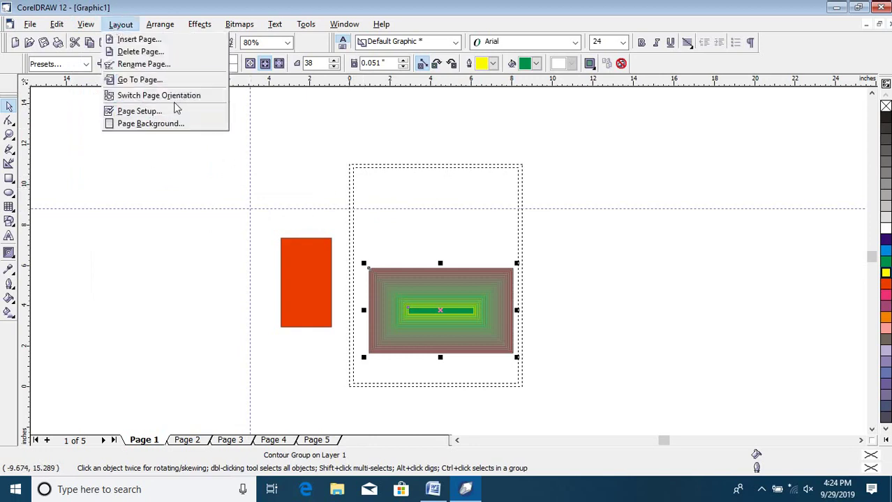
mouse_move(86, 24)
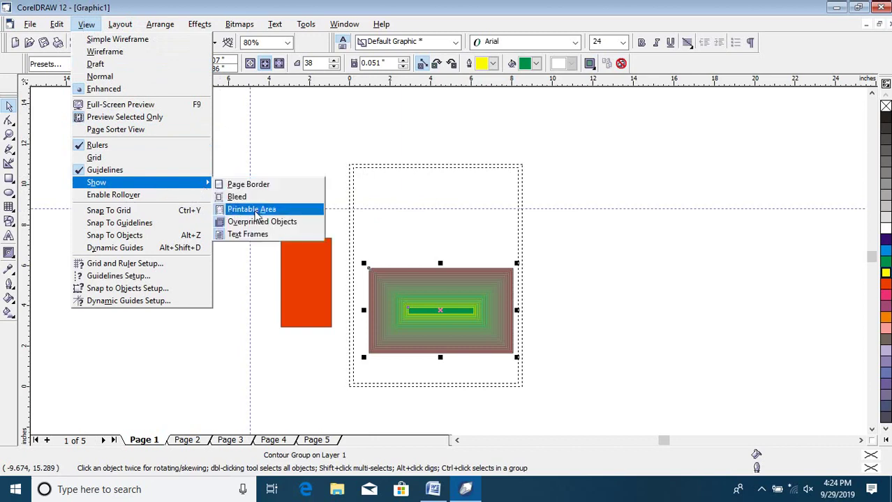
click(252, 202)
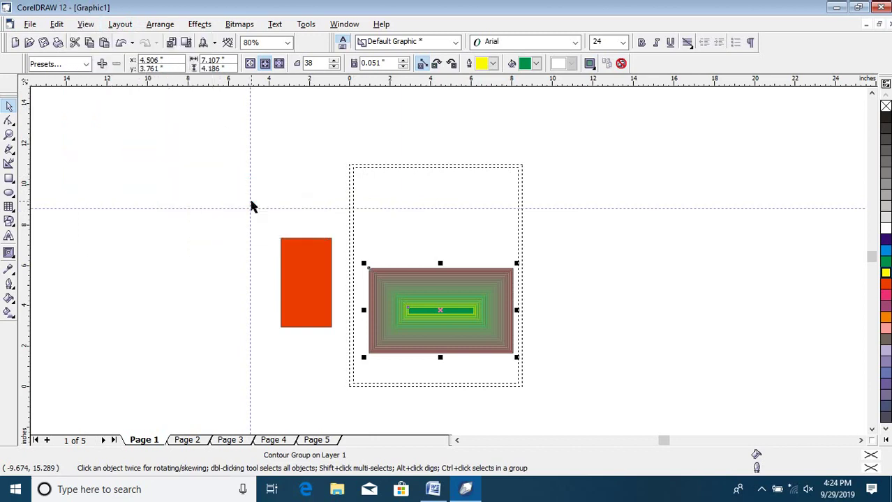
- Hide the printable area of page 1, and show it again
click(120, 24)
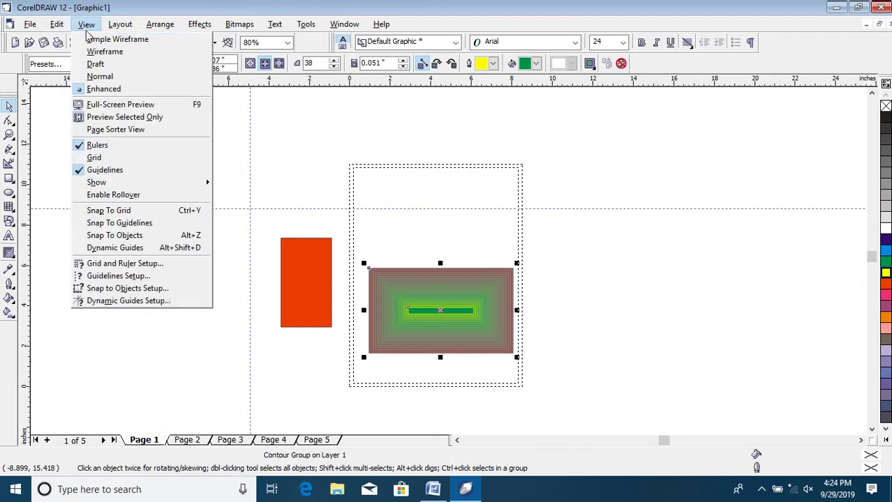
mouse_move(183, 184)
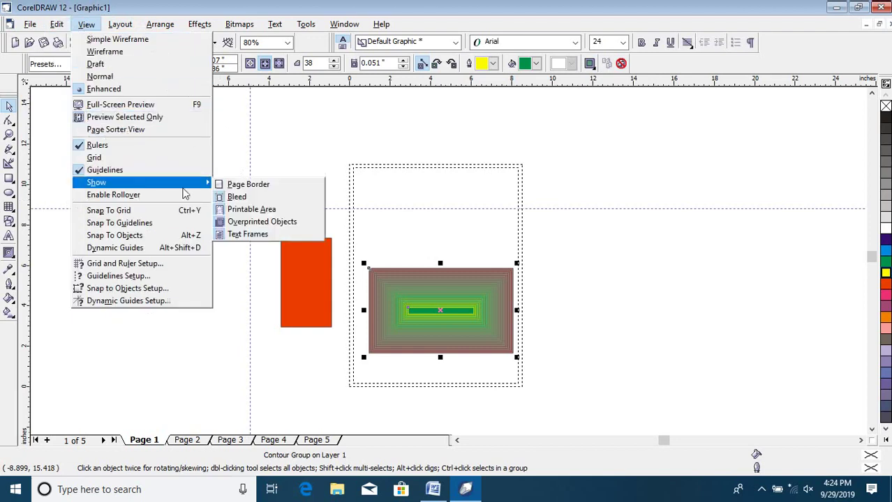
click(255, 208)
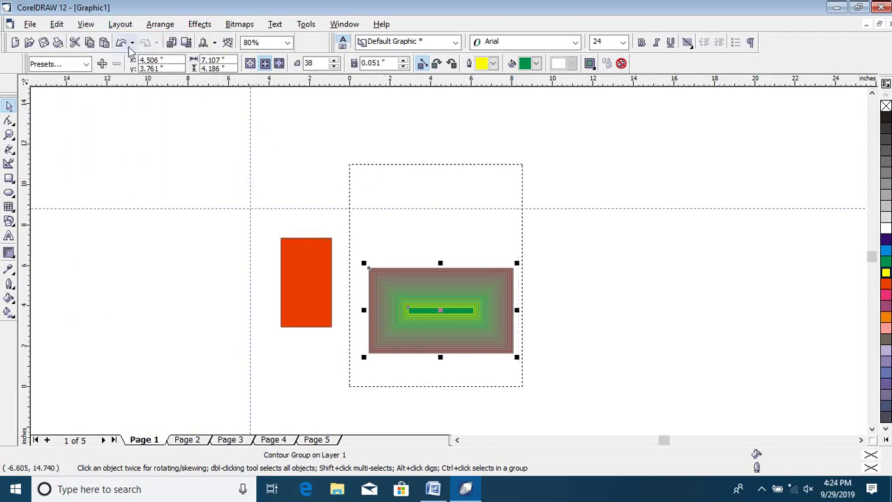
click(86, 24)
mouse_move(155, 186)
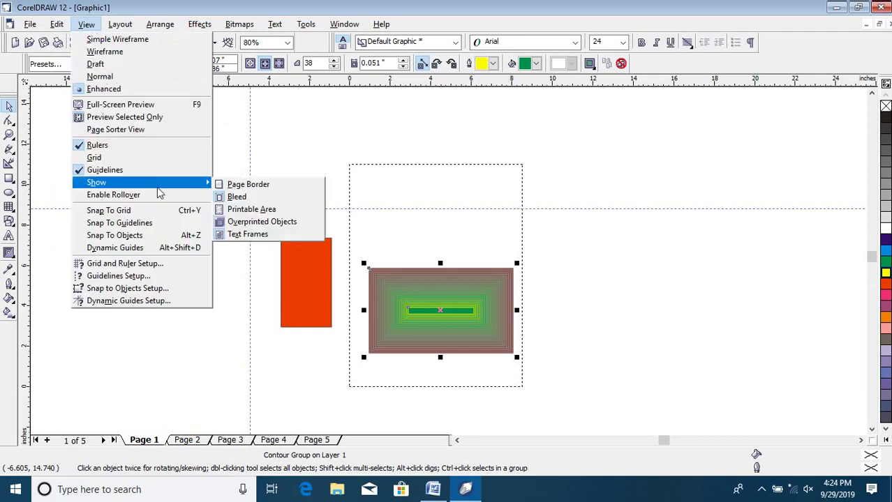
click(255, 211)
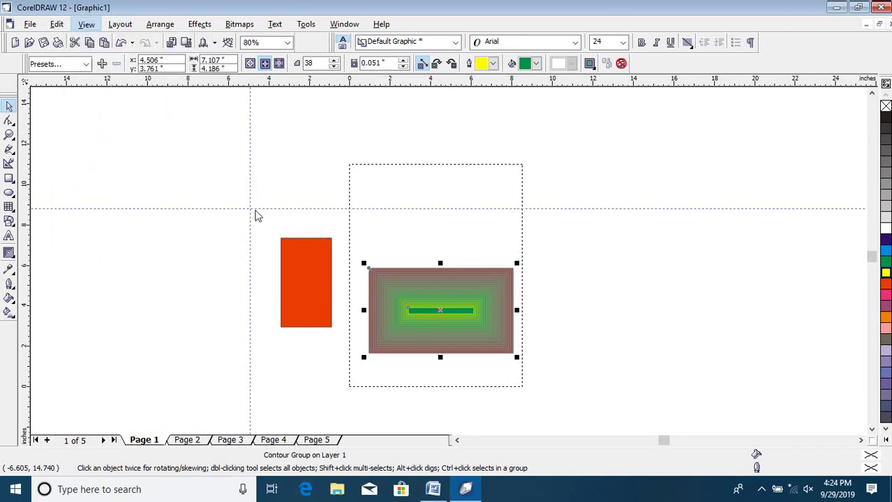
- Hide both the bleed outline and the printable area of page 1
click(86, 23)
mouse_move(209, 184)
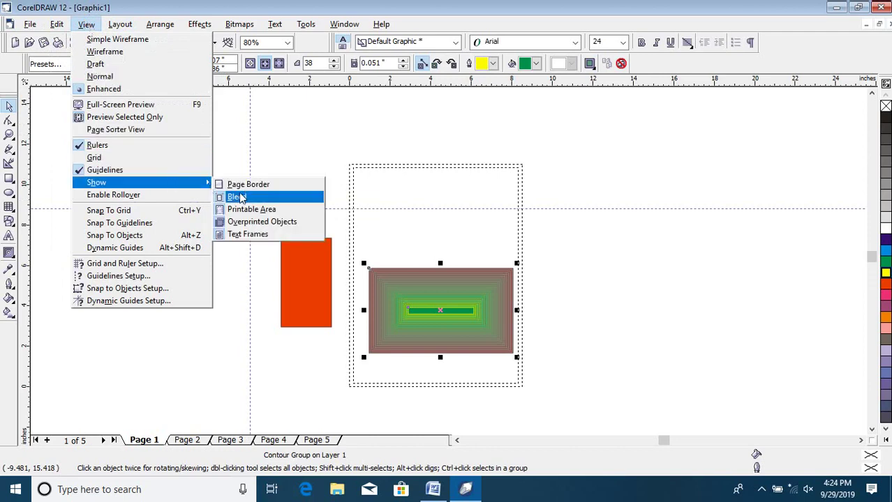
click(237, 198)
click(90, 24)
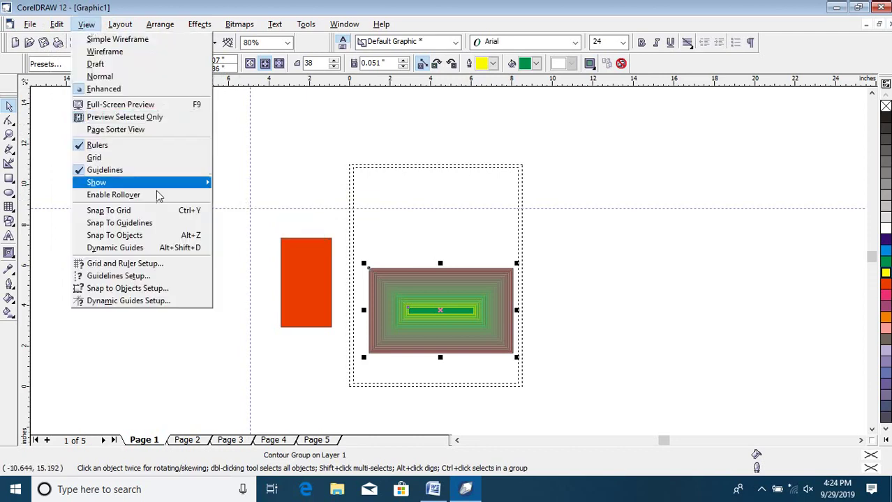
mouse_move(165, 189)
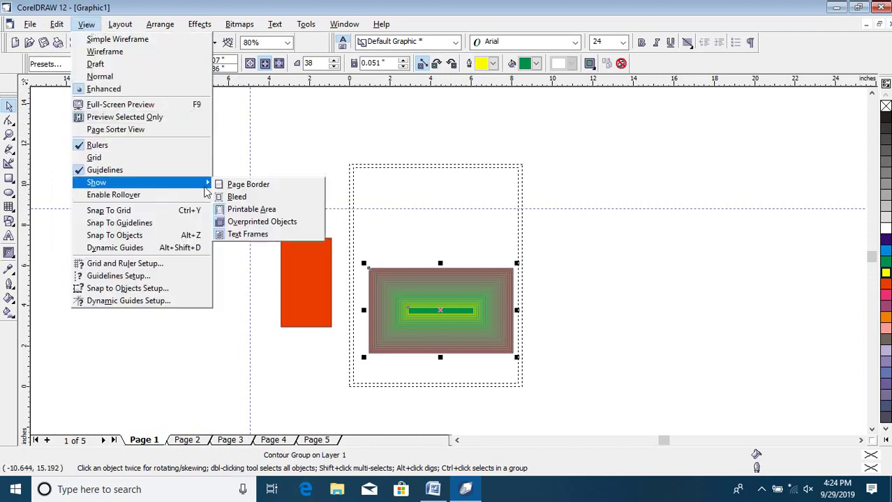
click(249, 210)
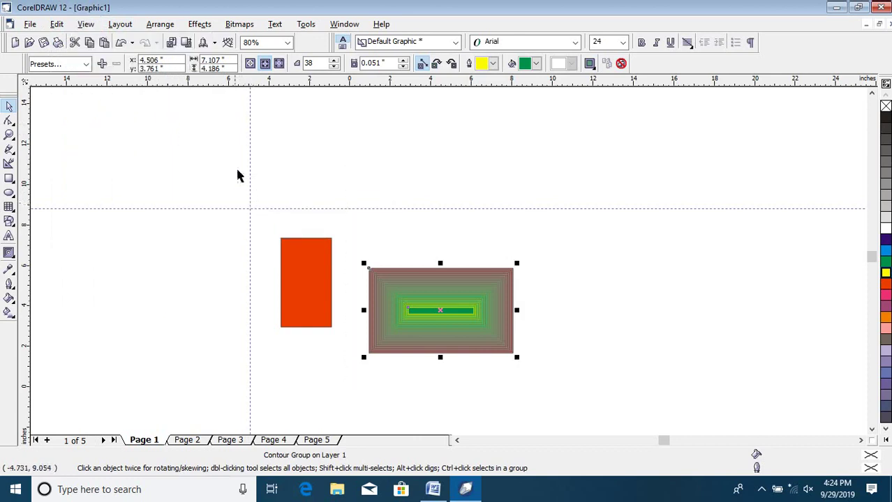
- Display the page border of page 1
click(120, 24)
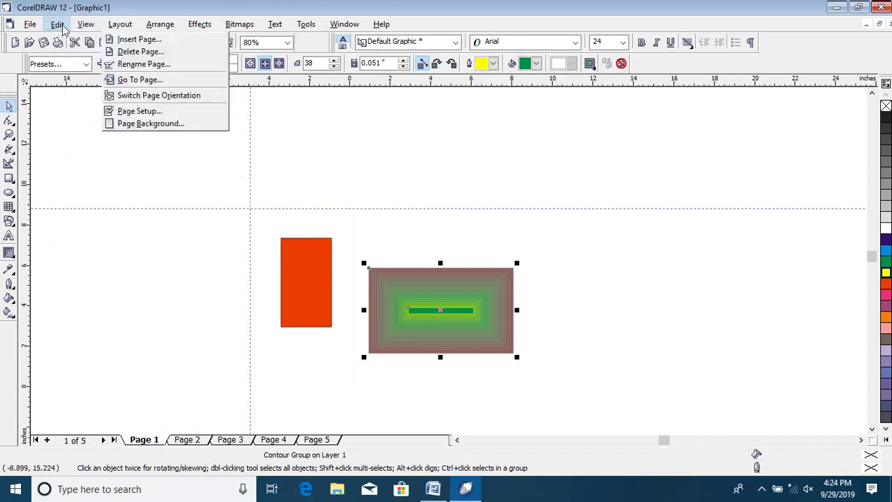
mouse_move(85, 24)
mouse_move(154, 182)
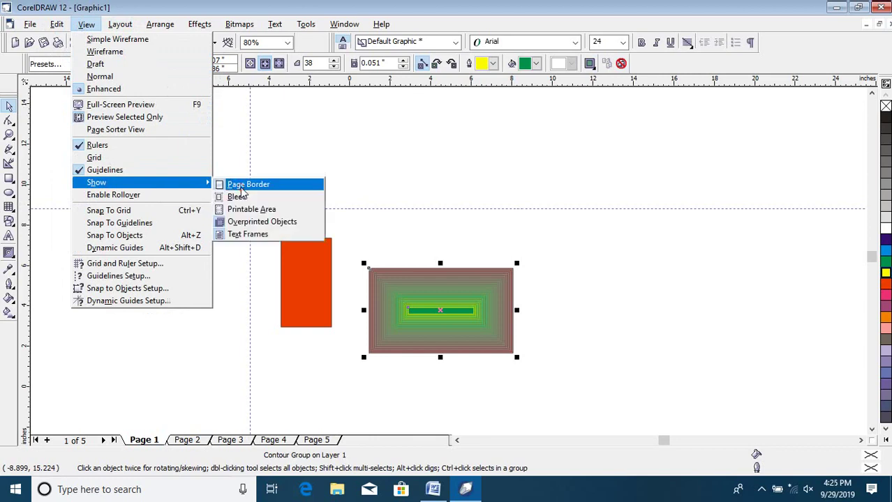
click(241, 186)
click(120, 23)
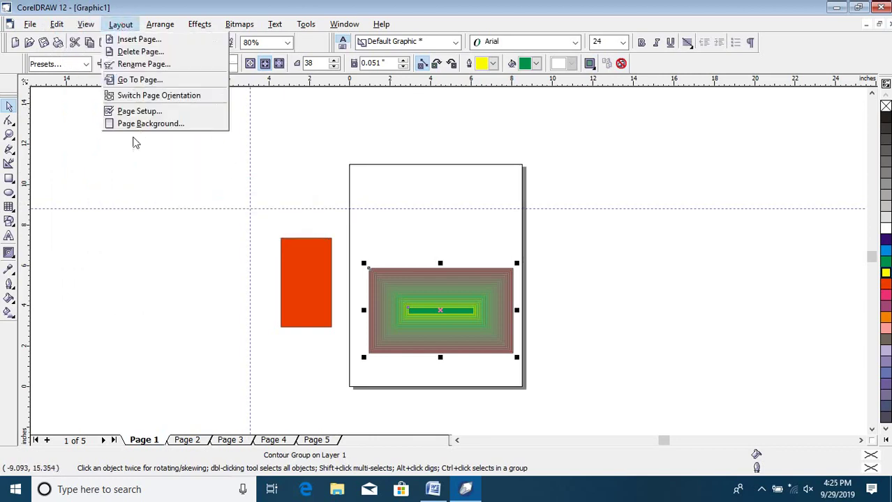
mouse_move(86, 24)
mouse_move(155, 183)
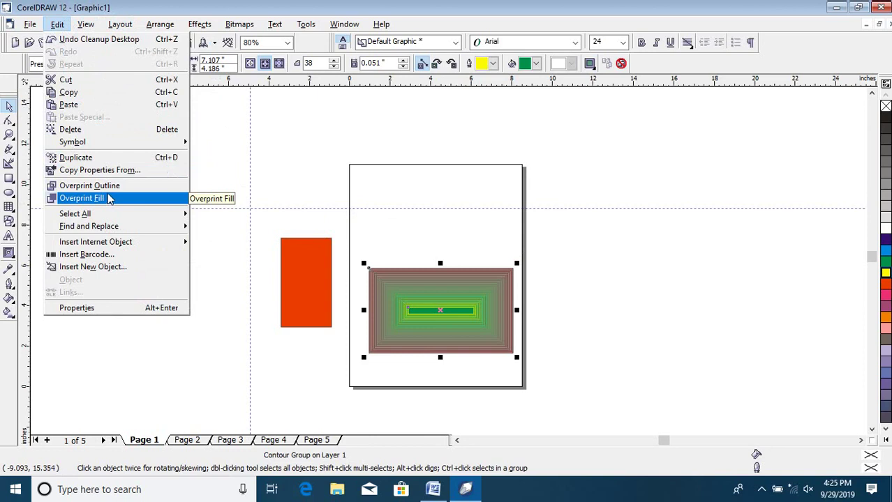
- On page 5, draw an ellipse about 6.4 by 5 inches across the page's right edge, beside the rectangles
click(187, 441)
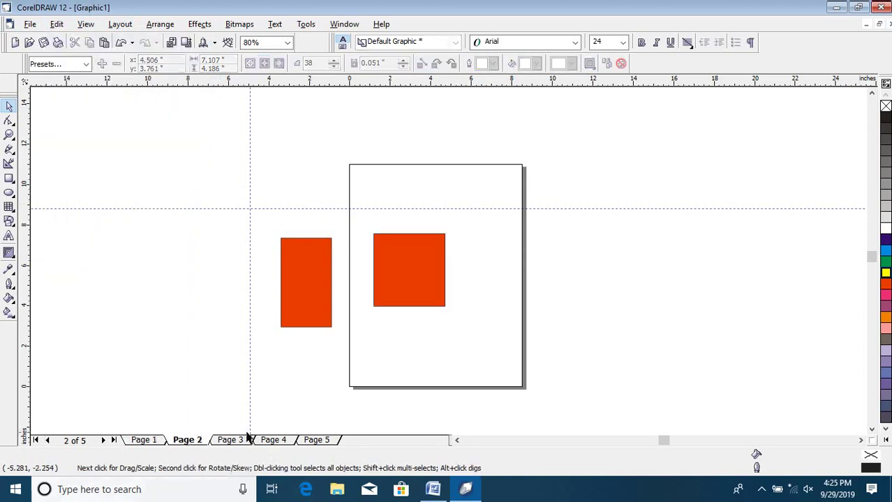
click(286, 443)
click(311, 441)
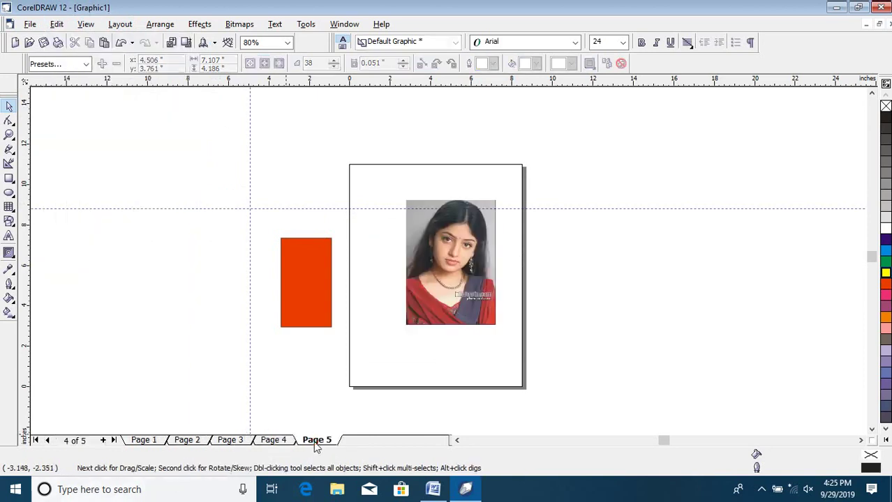
click(9, 196)
drag(462, 246, 600, 357)
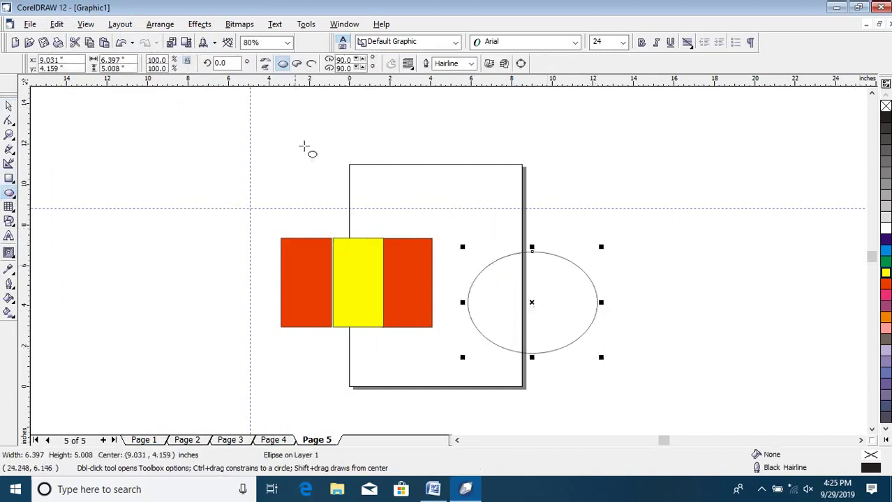
- Fill the ellipse with red and move it to overlap the red rectangle on the page
click(9, 105)
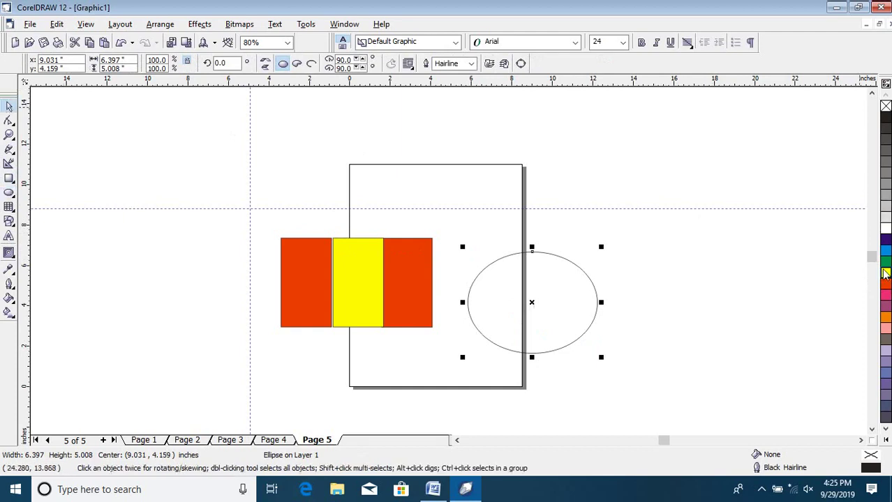
click(884, 282)
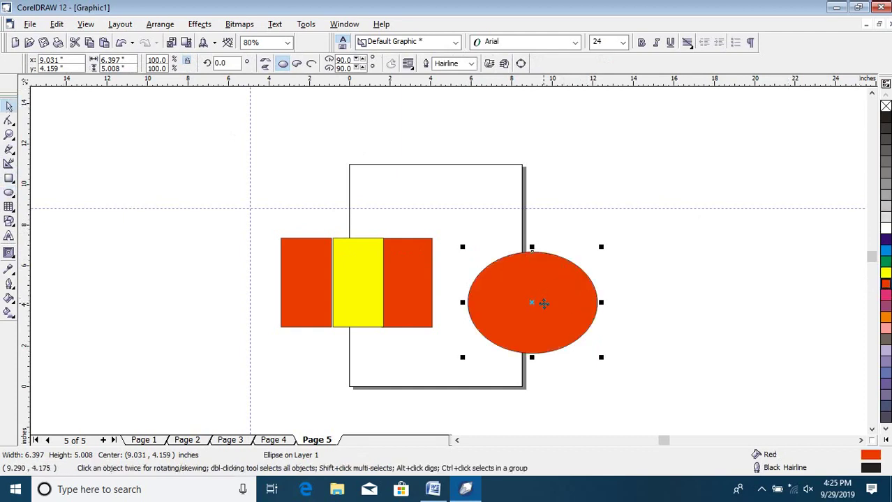
drag(543, 303, 468, 297)
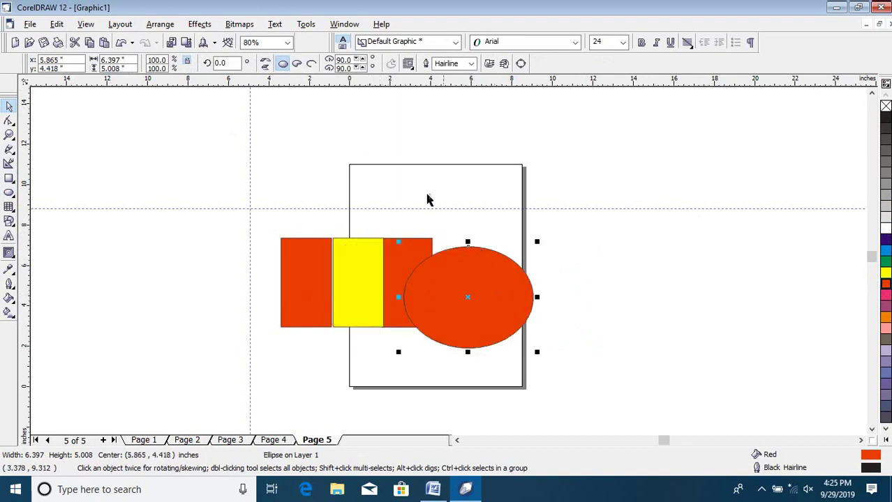
- Turn off the display of overprinted objects and deselect the ellipse
click(56, 24)
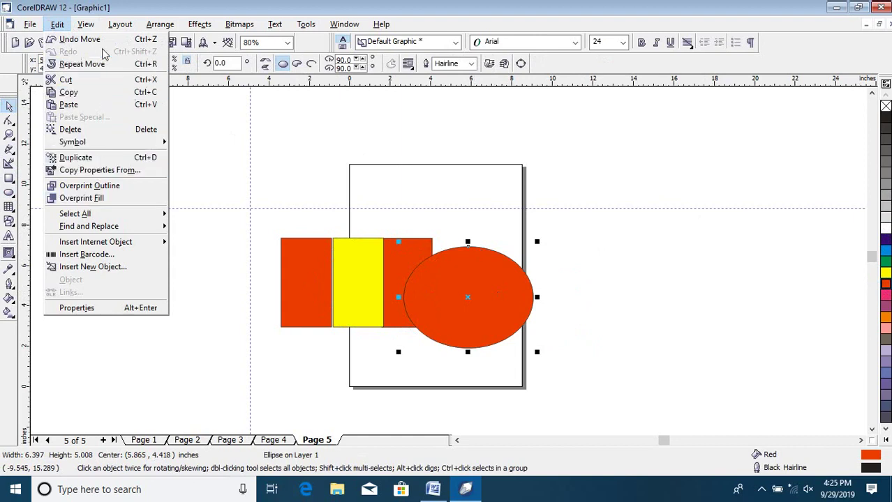
mouse_move(87, 25)
mouse_move(126, 184)
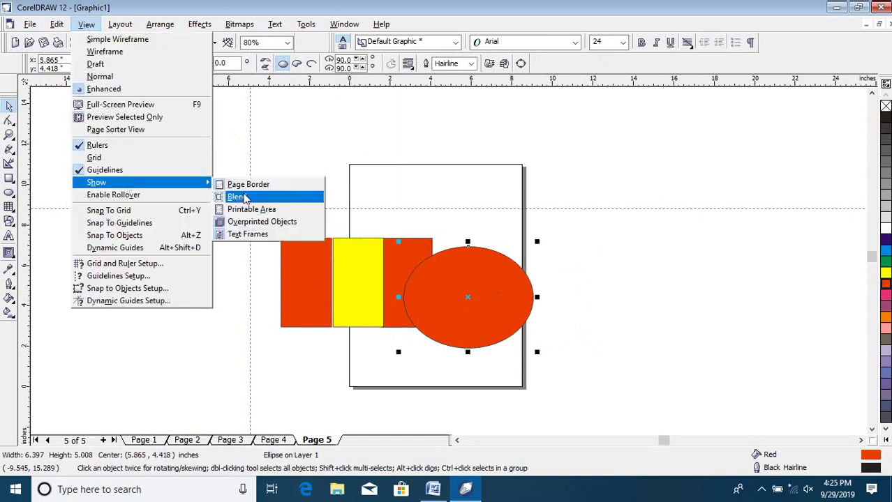
click(259, 222)
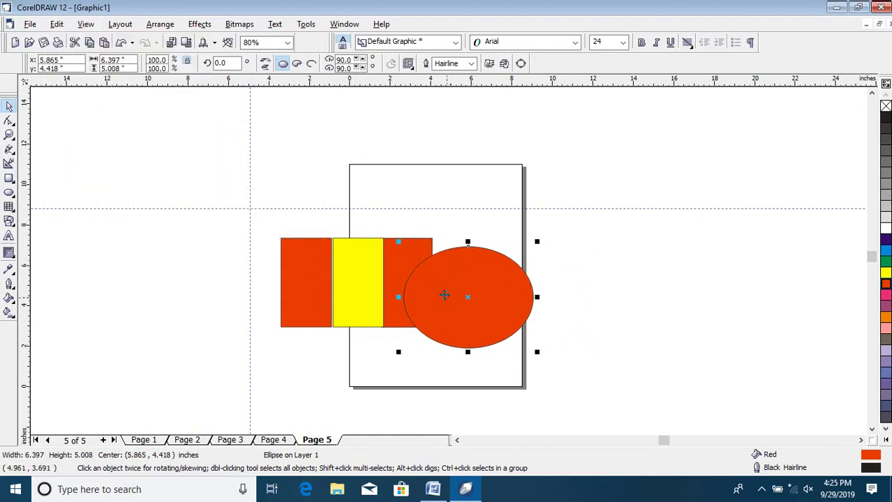
click(345, 143)
- Select the red ellipse on page 5 and apply Overprint Fill to it
click(57, 25)
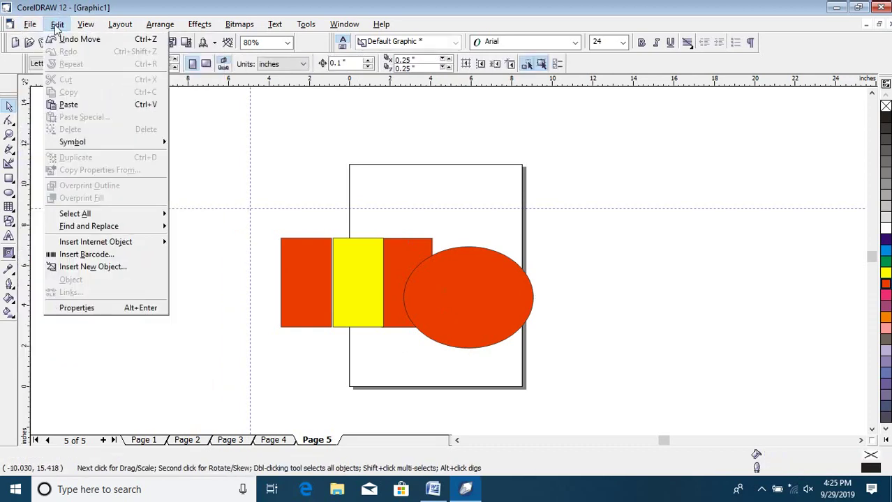
click(463, 275)
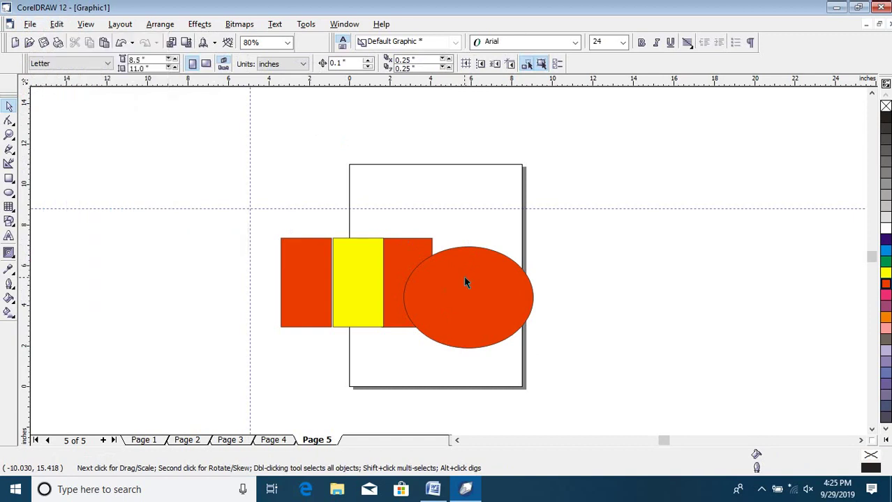
click(465, 282)
click(57, 24)
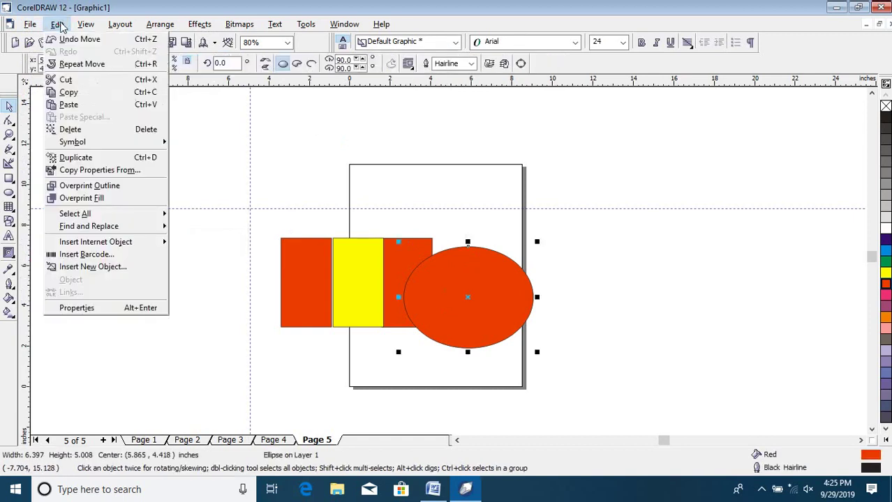
click(85, 201)
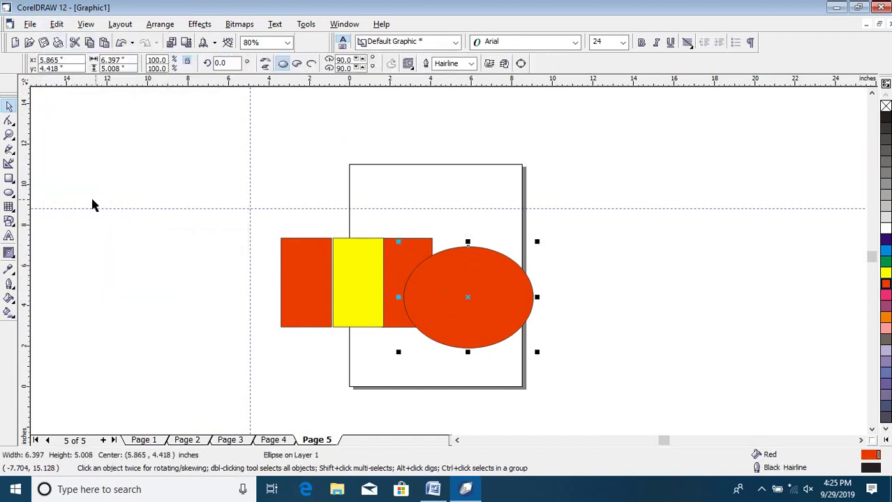
- Turn on the display of overprinted objects and reposition the ellipse fully inside the page, centred at about 5.0, 4.2 inches
click(86, 23)
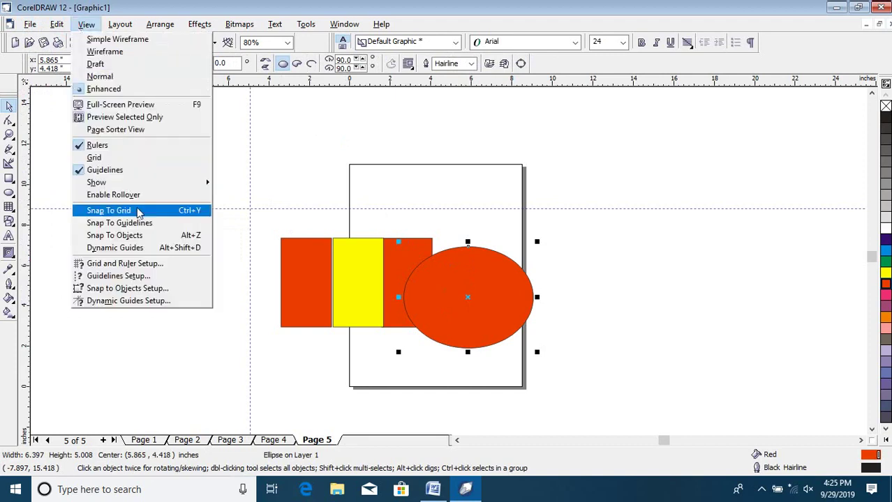
mouse_move(195, 182)
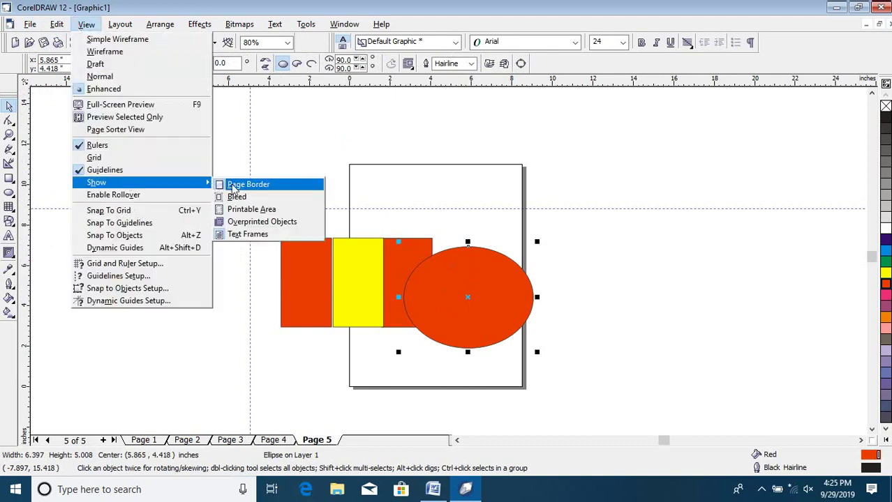
click(253, 224)
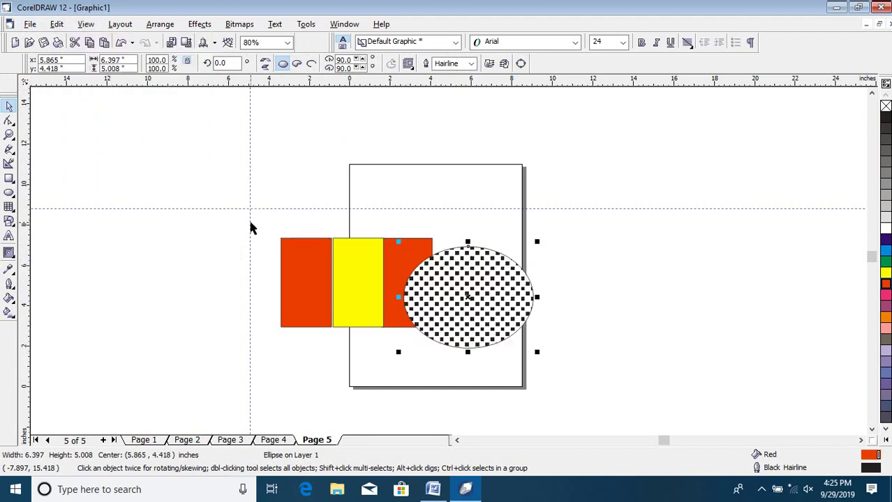
drag(464, 296, 490, 229)
drag(436, 276, 453, 300)
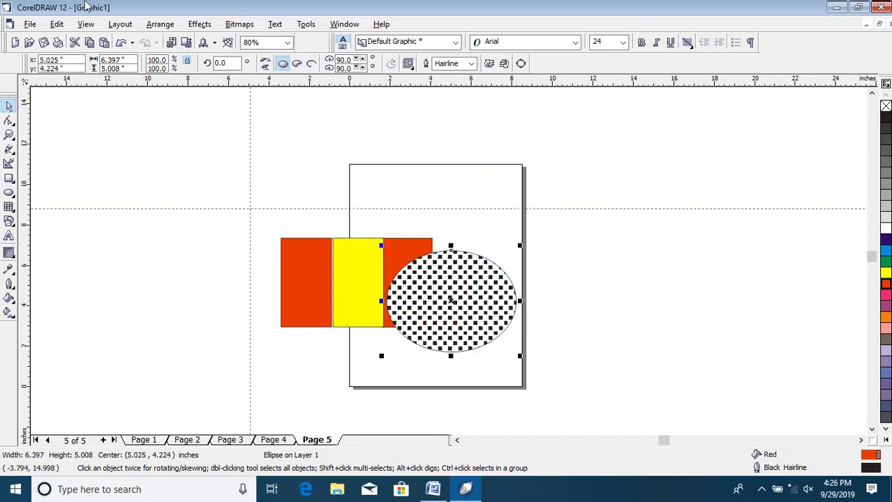
click(87, 23)
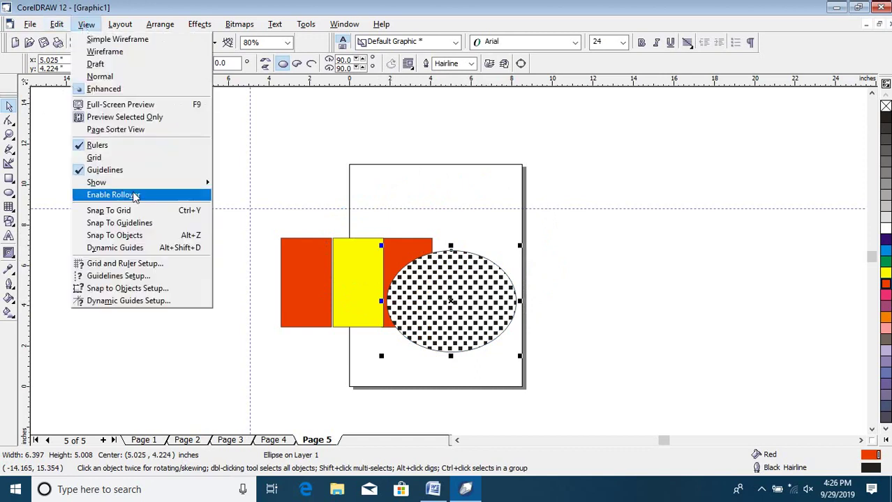
mouse_move(181, 183)
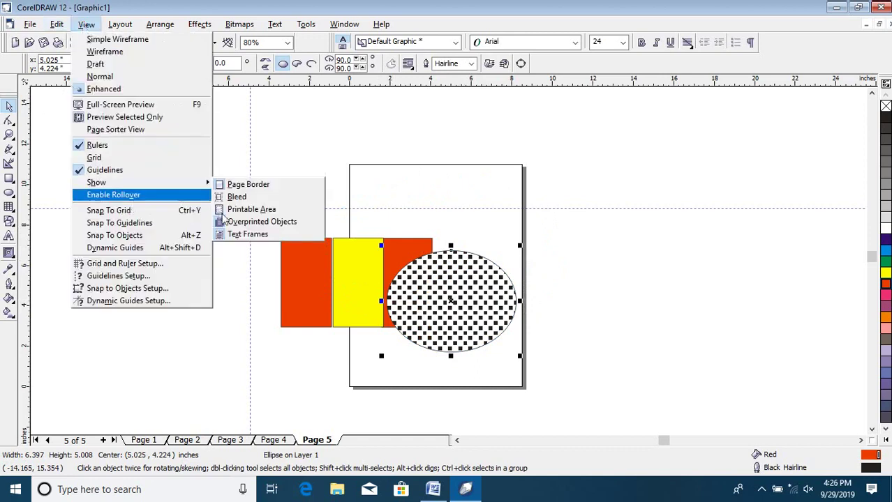
click(231, 338)
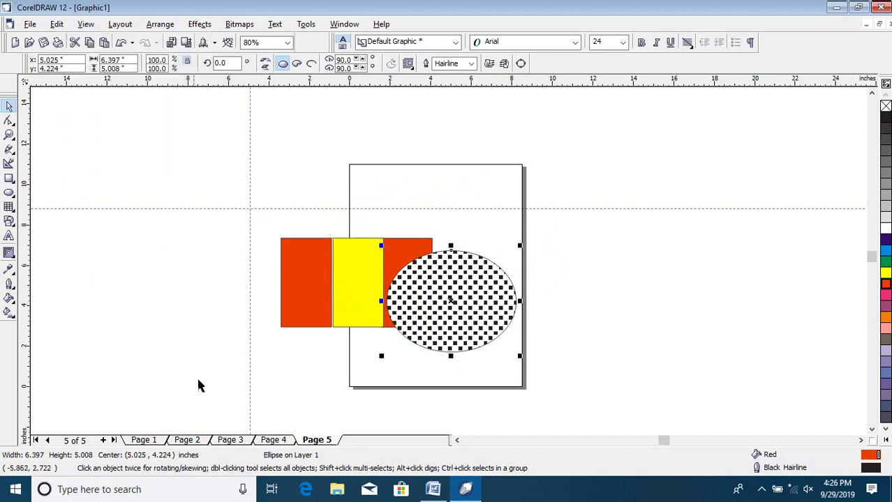
- On page 1, add the artistic text "Arrserwerwer" in the empty area left of the page
click(144, 439)
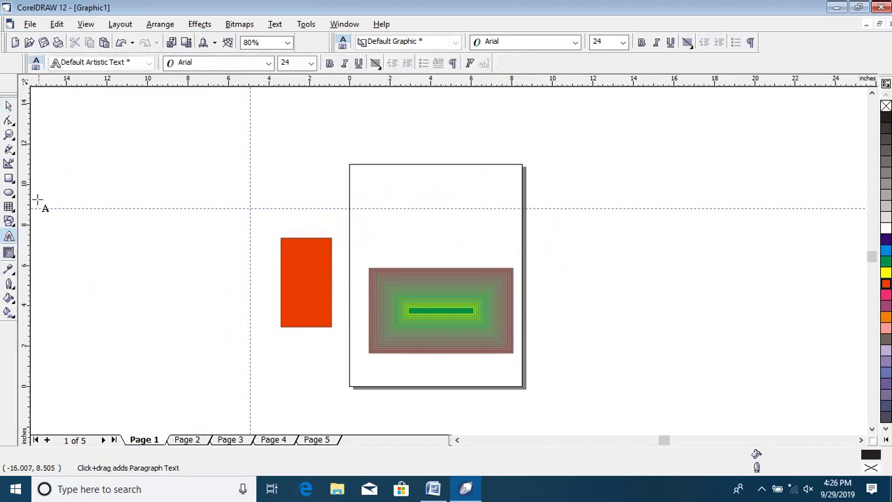
click(9, 236)
click(91, 149)
text(arrserwerwer)
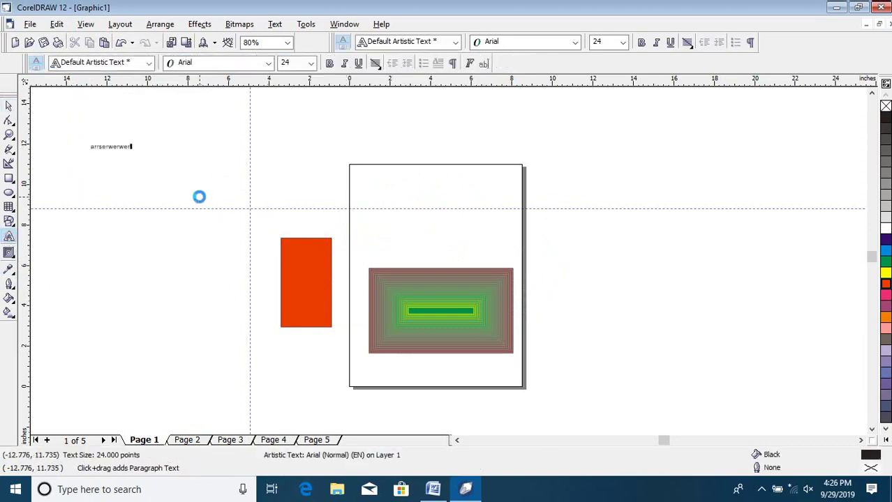
key(Escape)
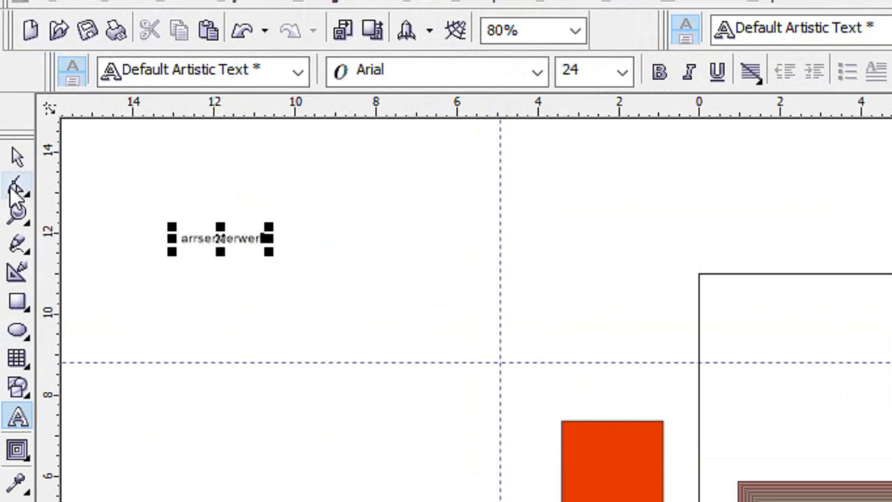
- Select the artistic text and scale it up to about 58.94 points
click(17, 157)
click(341, 297)
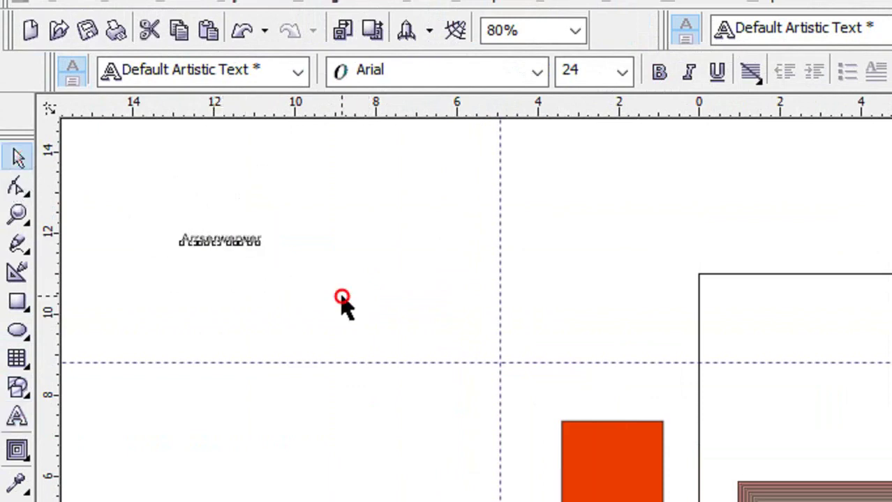
click(210, 246)
drag(275, 255, 279, 277)
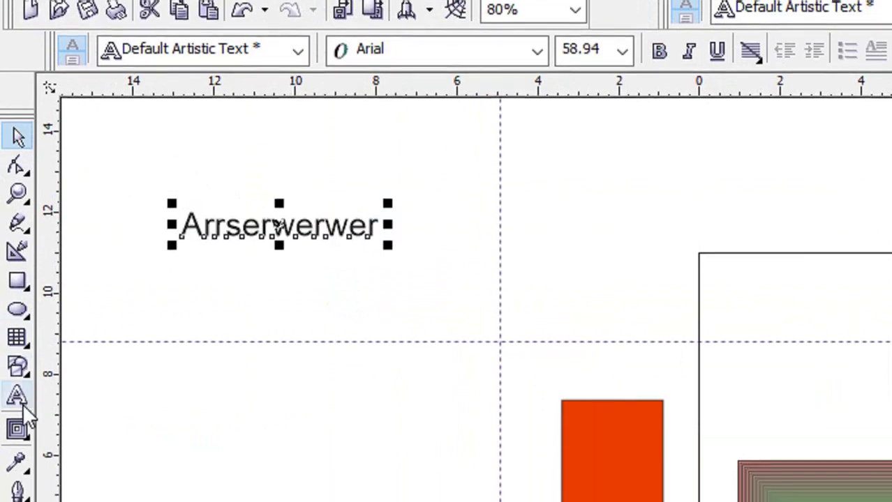
- Add a paragraph text frame about 4.5 × 1.1 inches below the artistic text, containing "sadashdjhsjd" at 72 points
click(18, 396)
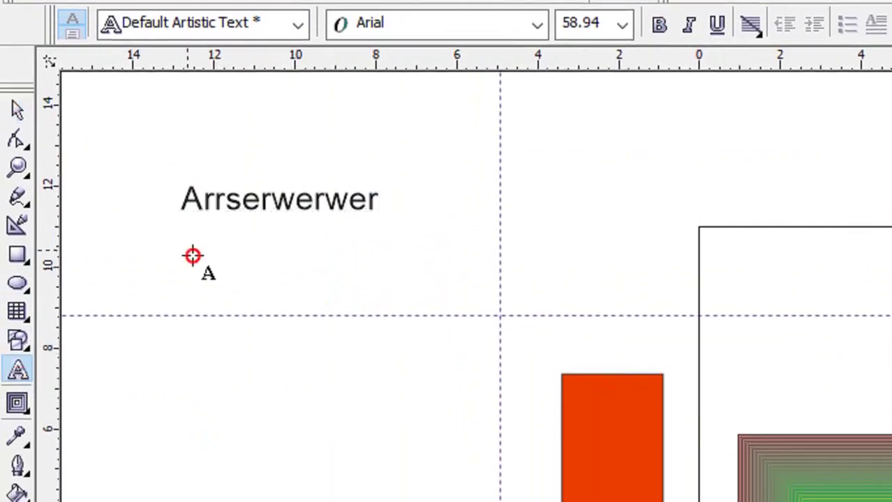
drag(189, 250, 369, 296)
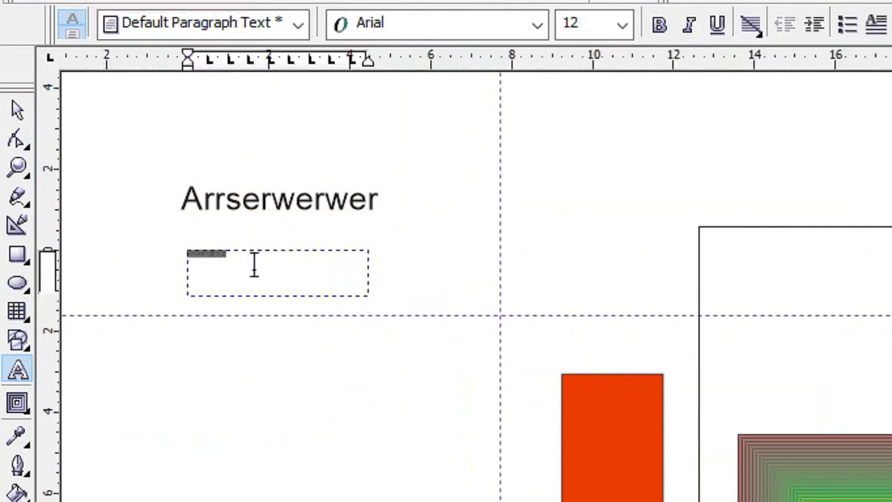
click(622, 132)
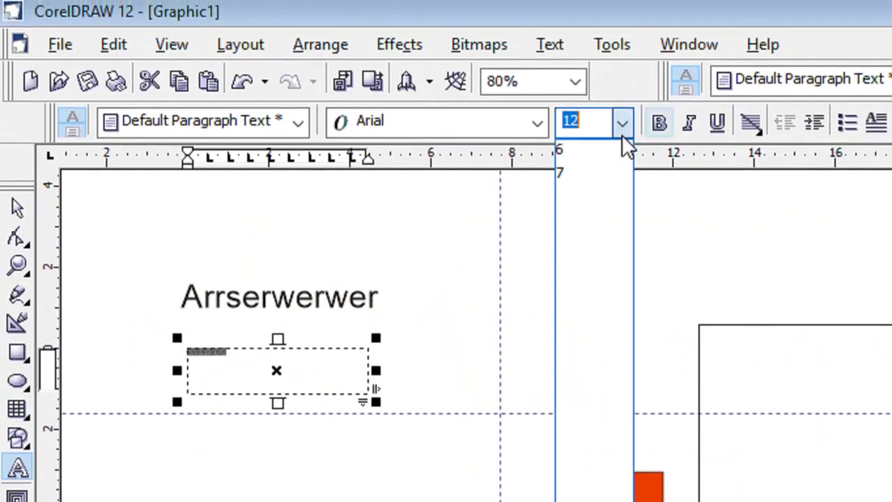
click(594, 382)
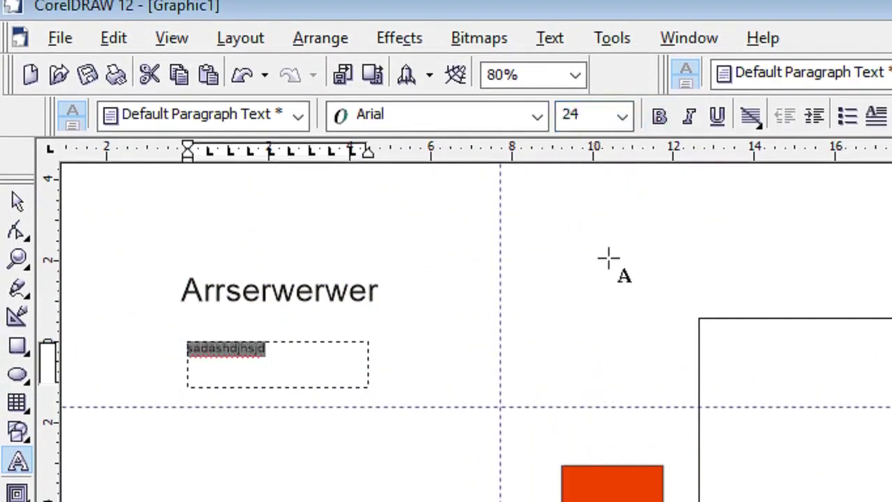
click(621, 115)
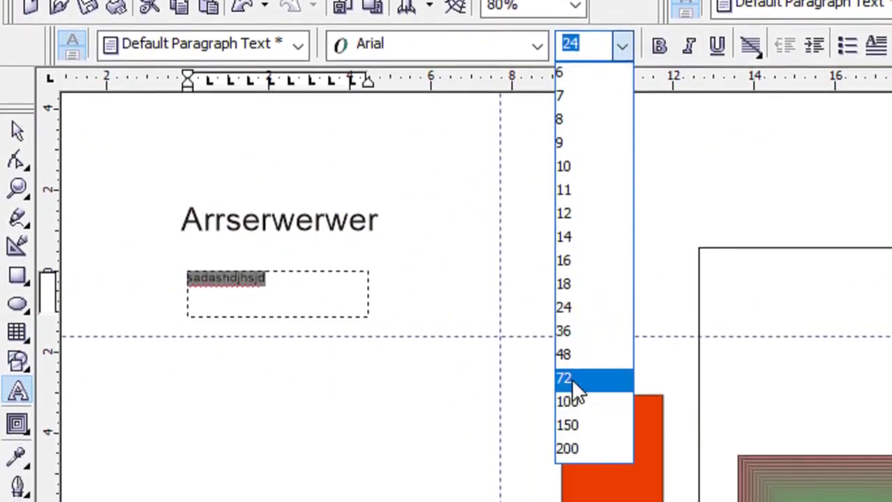
click(564, 446)
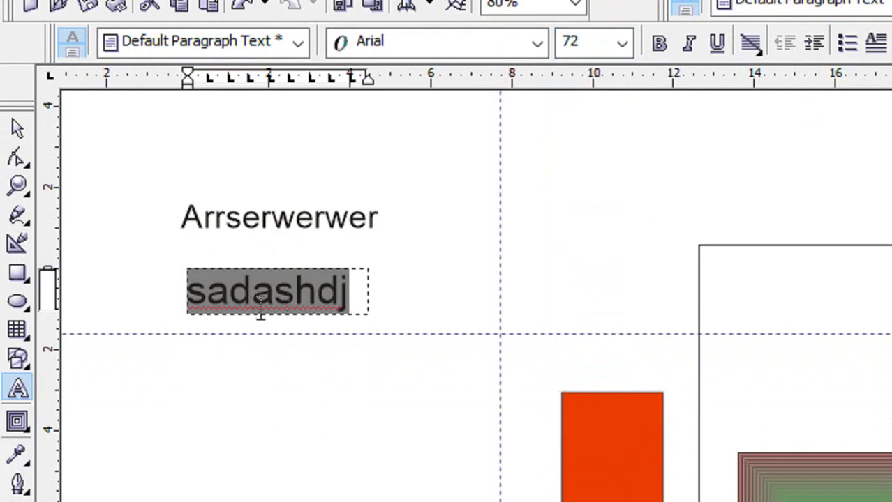
click(18, 128)
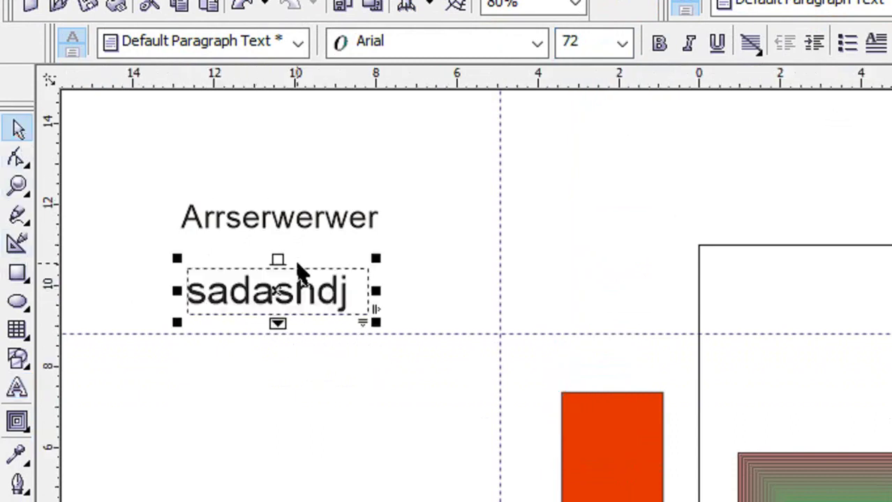
click(432, 304)
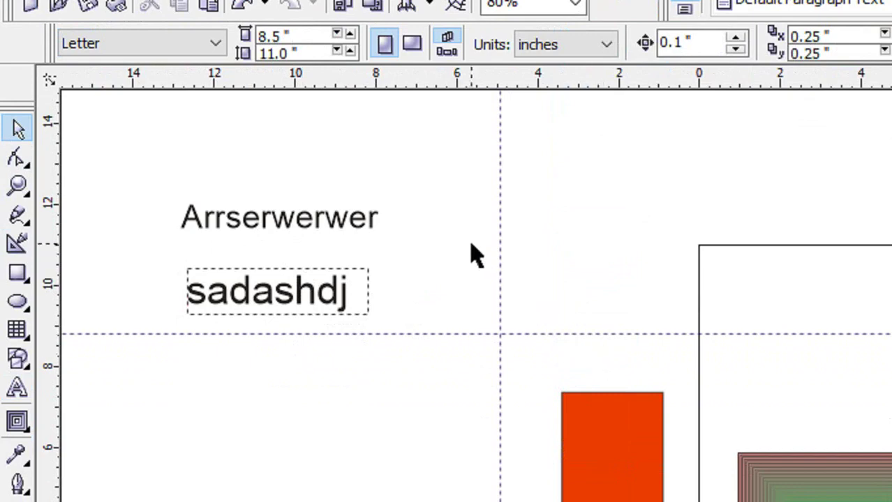
- Add a second paragraph text frame about 5.1 × 1.7 inches below the first, containing "Asdasdasdasdasdasdasd" at 48 points
click(17, 383)
drag(162, 353, 370, 411)
text(asdasdasd)
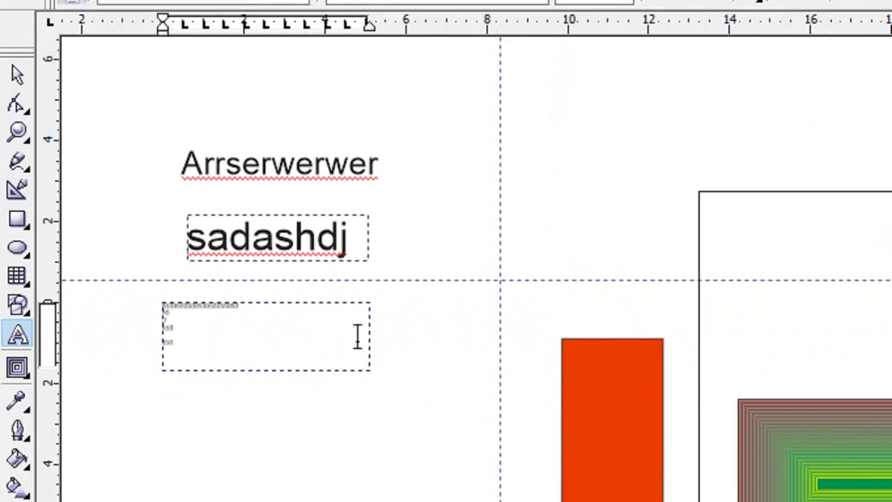
key(ctrl+a)
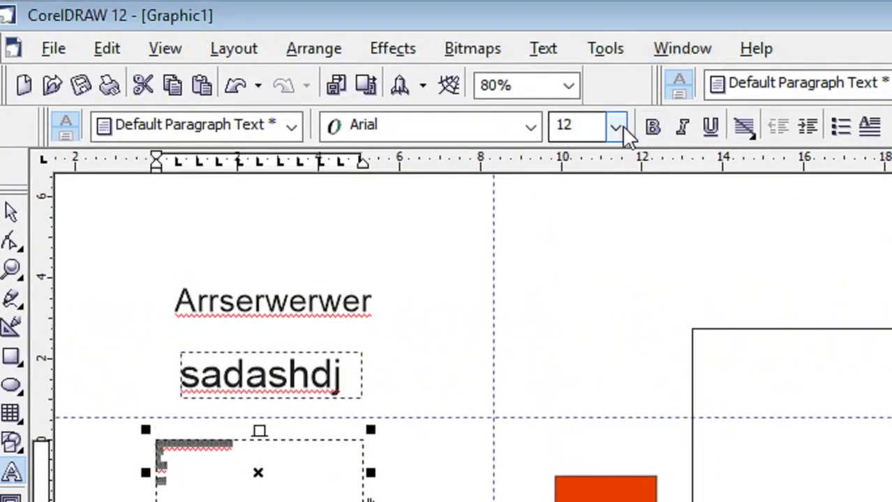
click(616, 126)
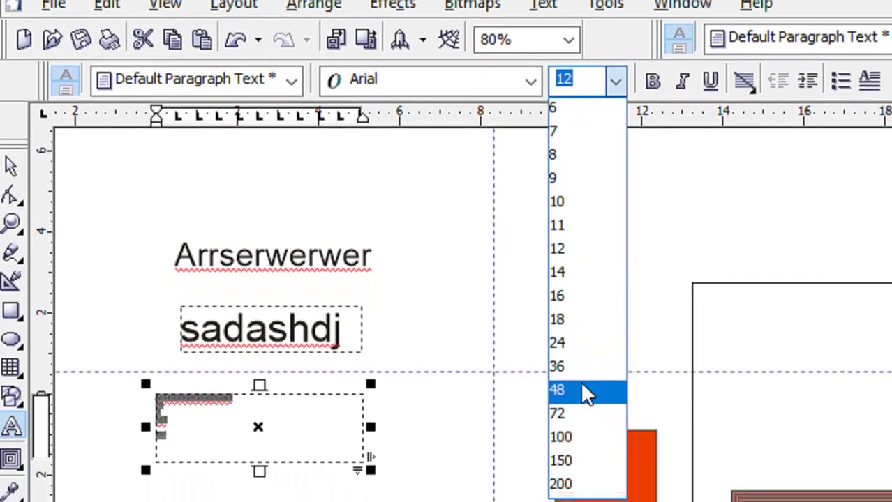
click(580, 434)
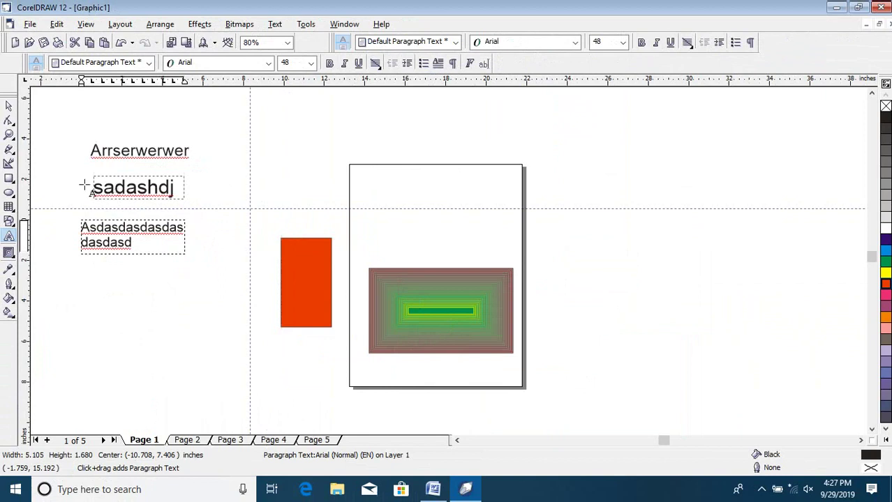
key(ctrl+space)
click(294, 168)
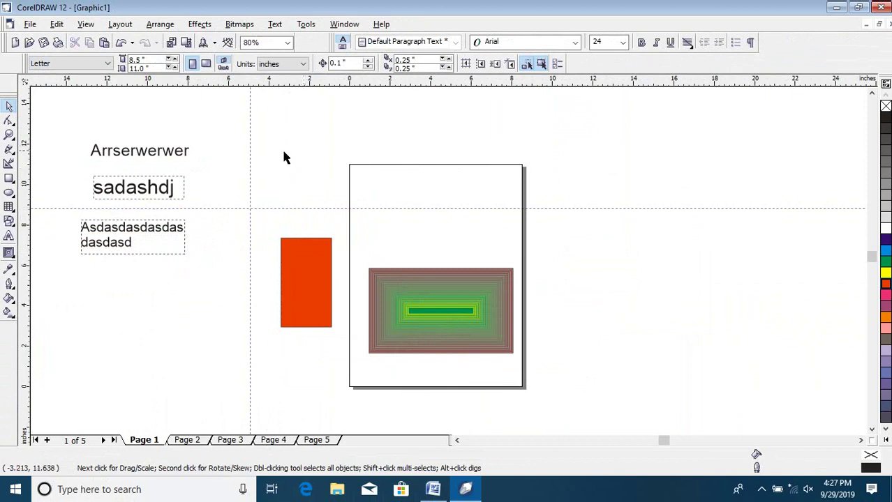
- Hide the guidelines and turn off the display of text frames
click(86, 24)
click(159, 172)
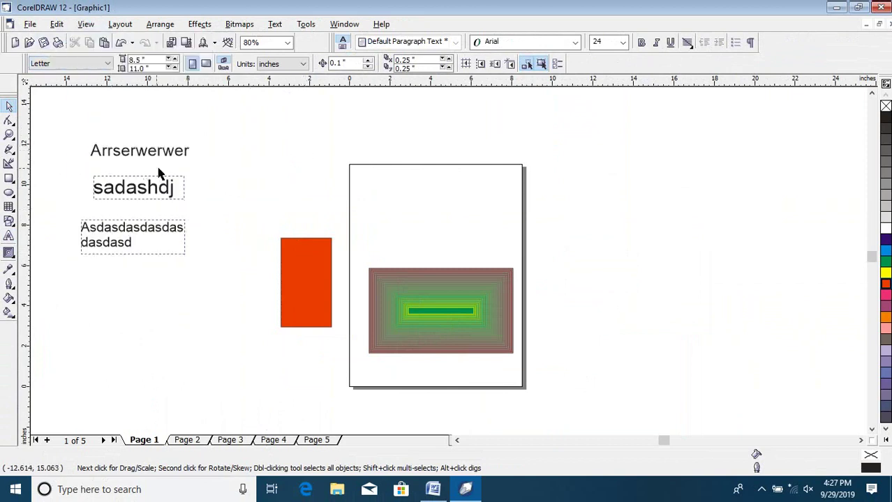
click(85, 24)
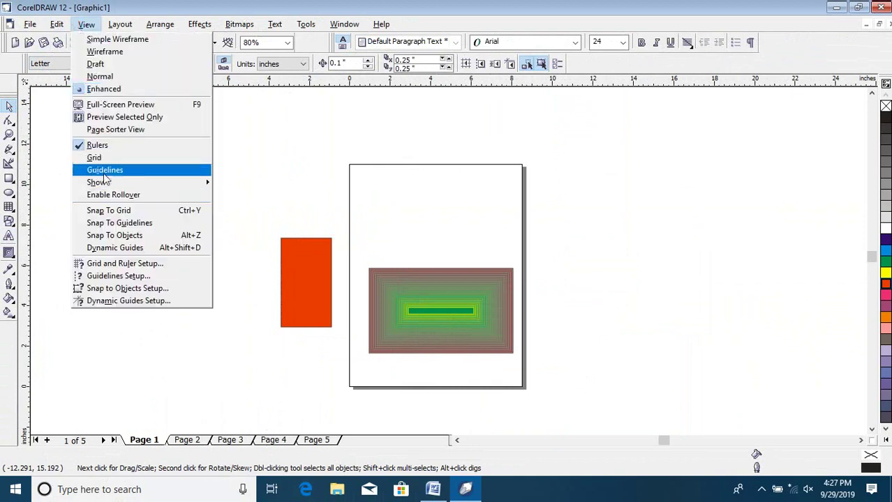
mouse_move(114, 180)
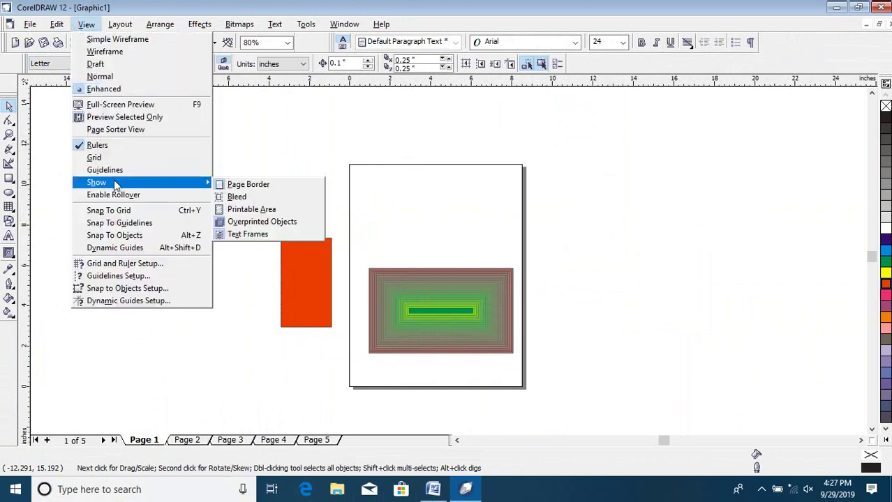
click(249, 236)
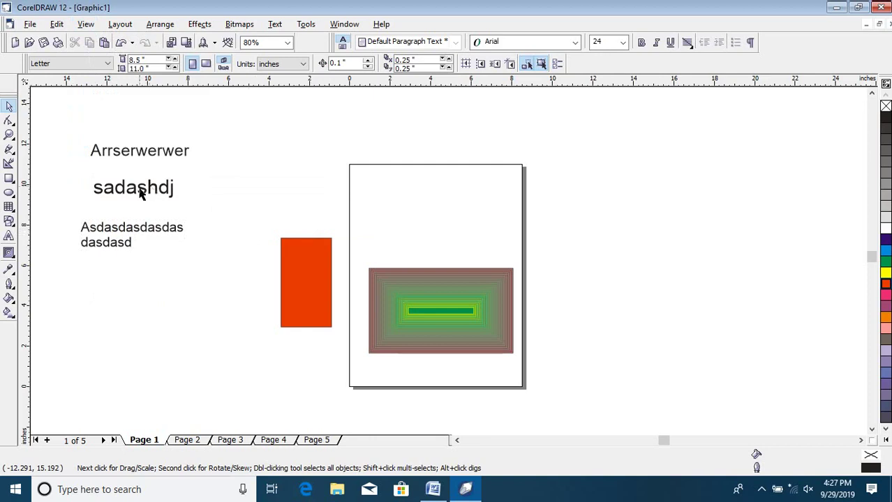
- Move the "sadashdj" text onto the upper part of the page and the longer paragraph text to the empty area right of the page
drag(133, 189, 423, 189)
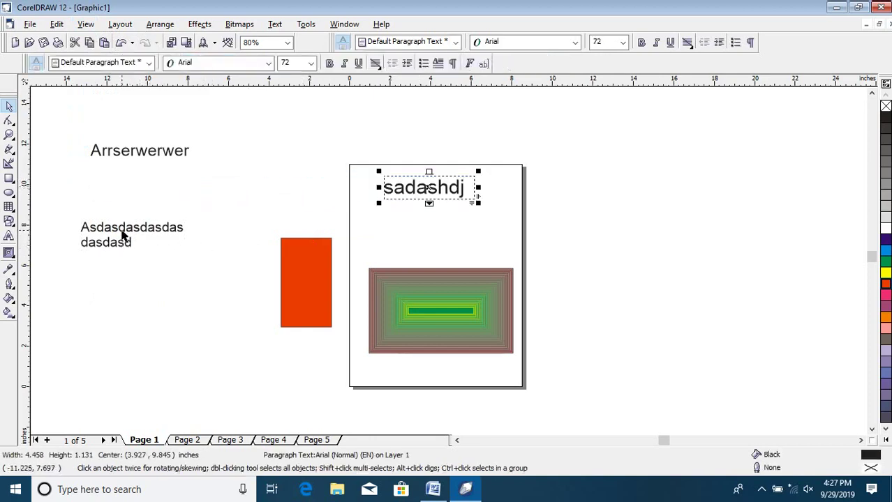
drag(122, 236, 604, 209)
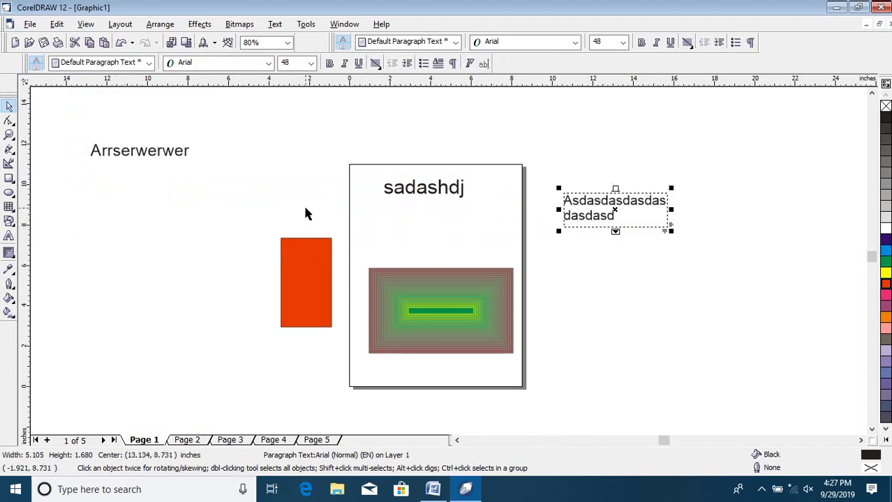
click(265, 193)
- Turn the display of text frames back on
click(86, 23)
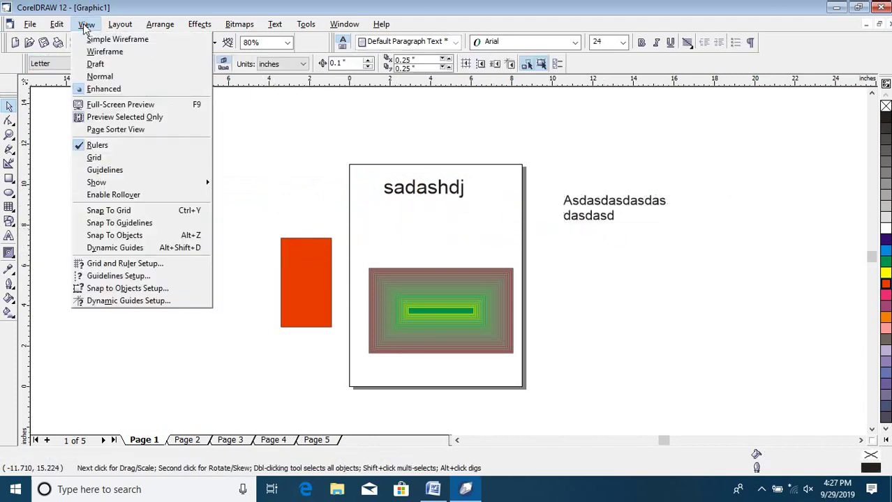
mouse_move(113, 183)
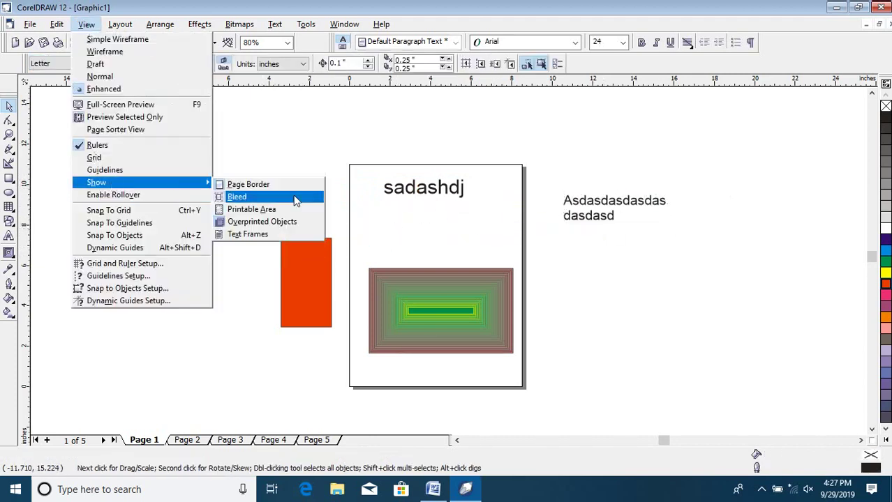
click(275, 235)
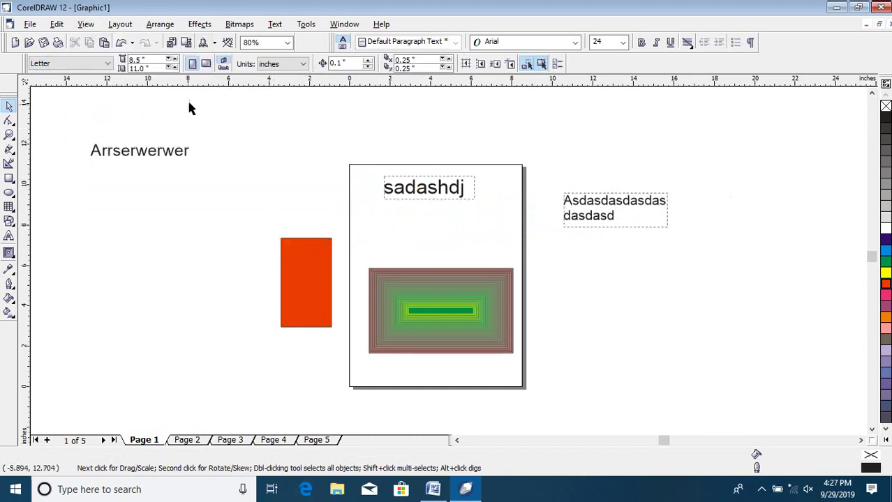
- Turn on Enable Rollover and look up the Rollover commands among the effects
click(86, 24)
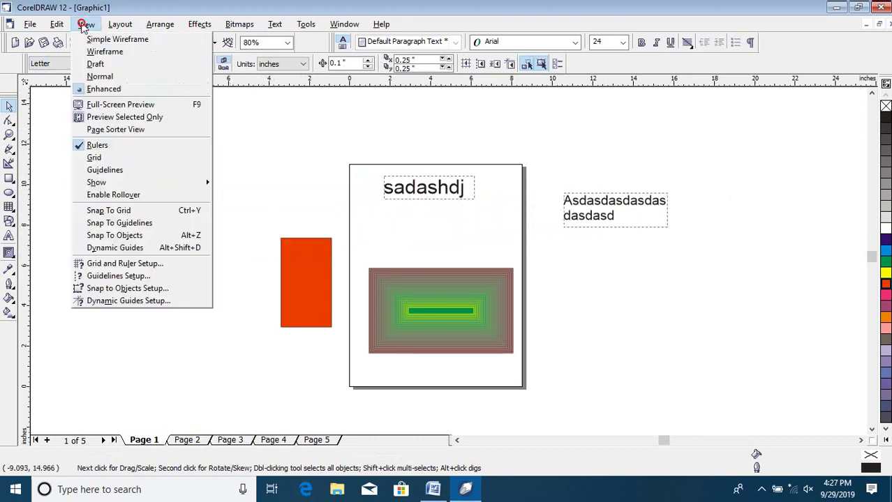
click(148, 201)
click(56, 24)
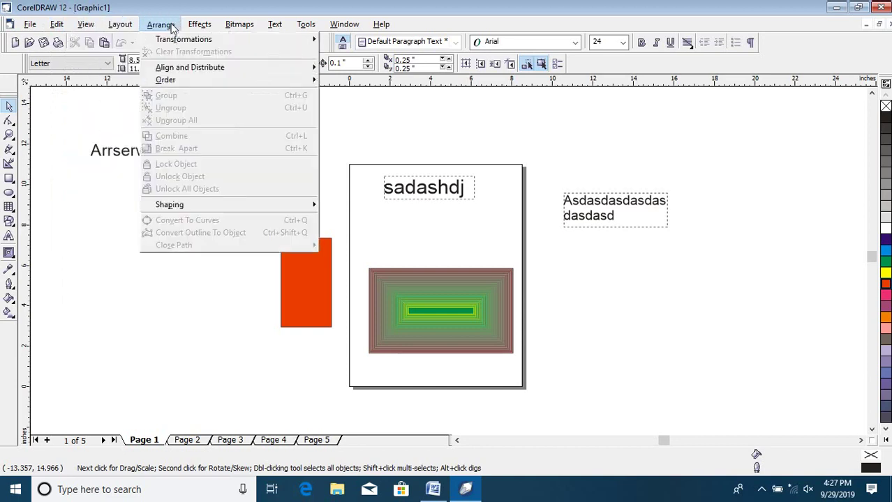
mouse_move(200, 26)
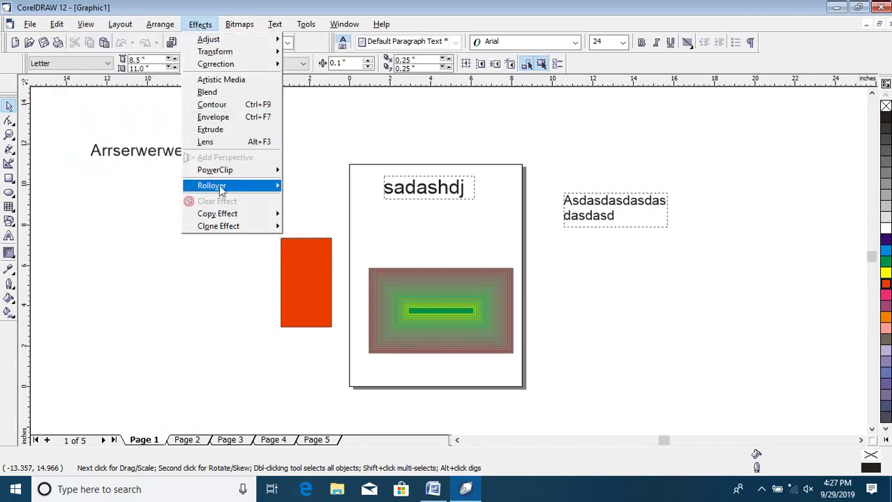
mouse_move(227, 185)
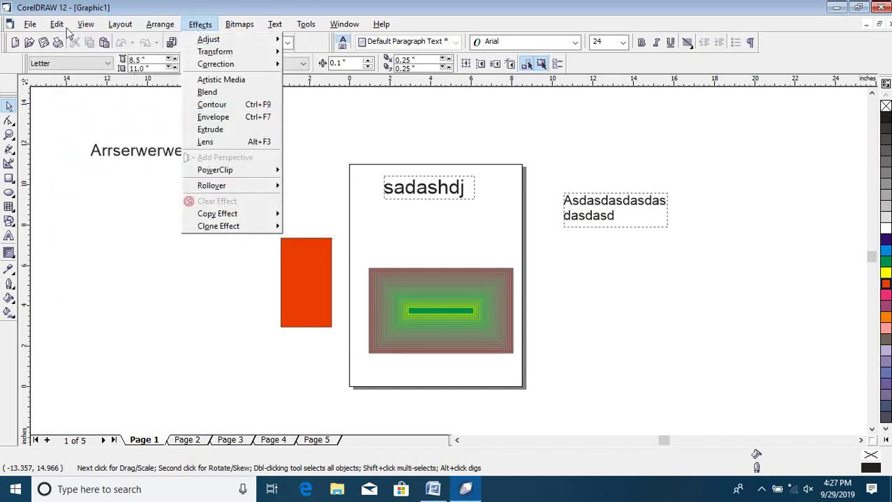
mouse_move(85, 24)
mouse_move(54, 25)
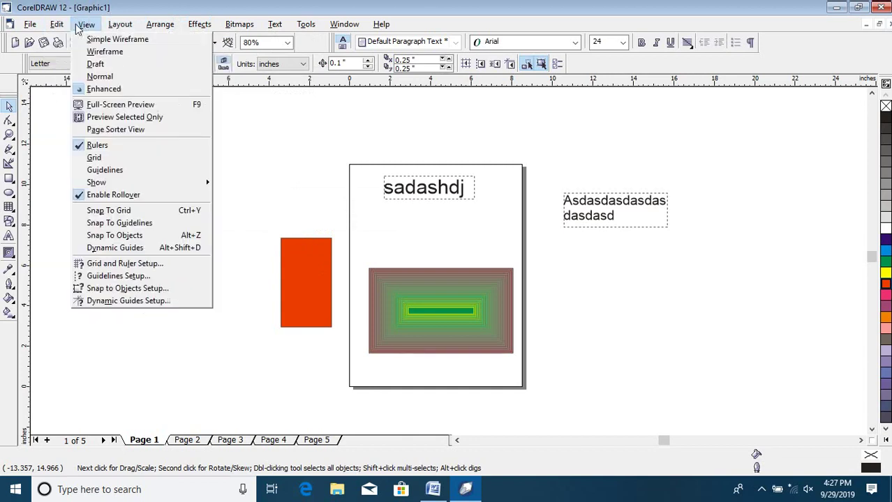
- Turn Enable Rollover back off
click(115, 195)
click(84, 25)
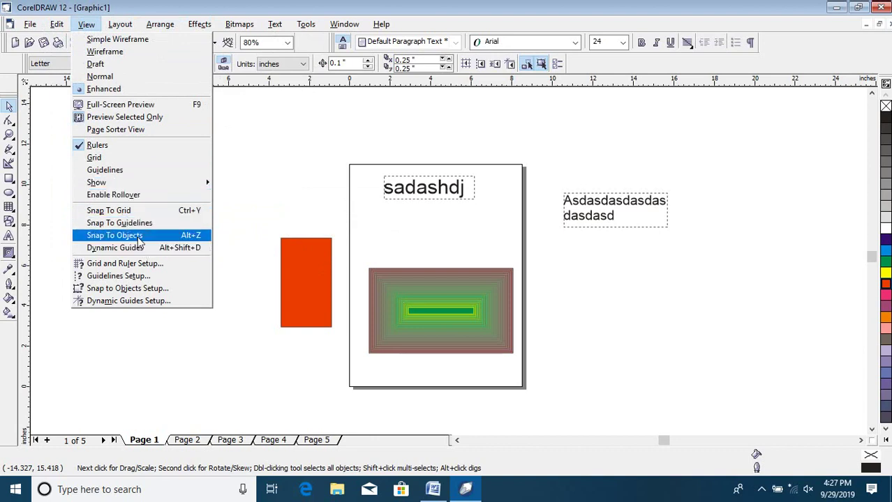
click(144, 169)
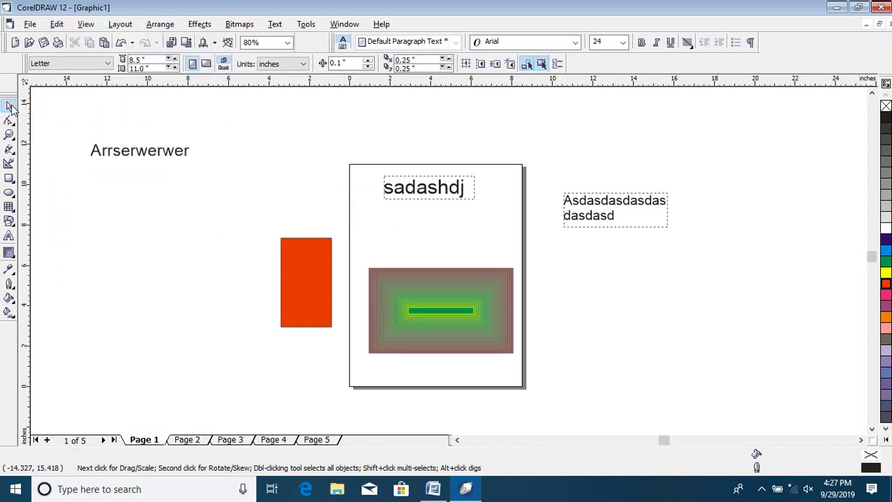
- Select all objects on and around page 1 and delete them
drag(84, 113, 637, 412)
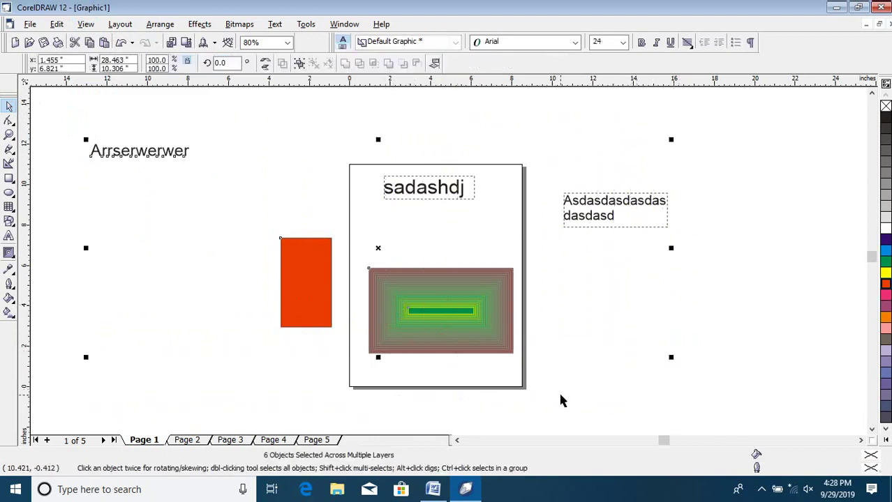
key(Delete)
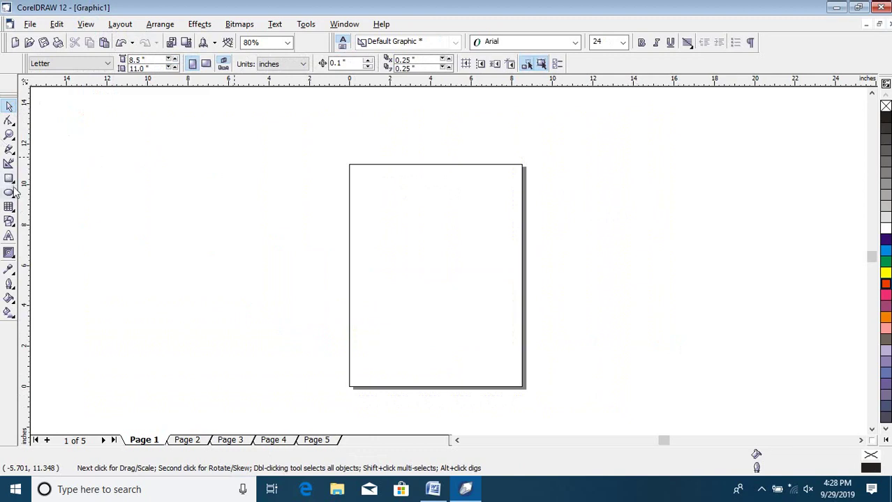
- Draw three rectangles one below another on the page, the middle about 3.9 × 1.1 inches and the lowest about 4.4 × 1.0 inches
click(9, 179)
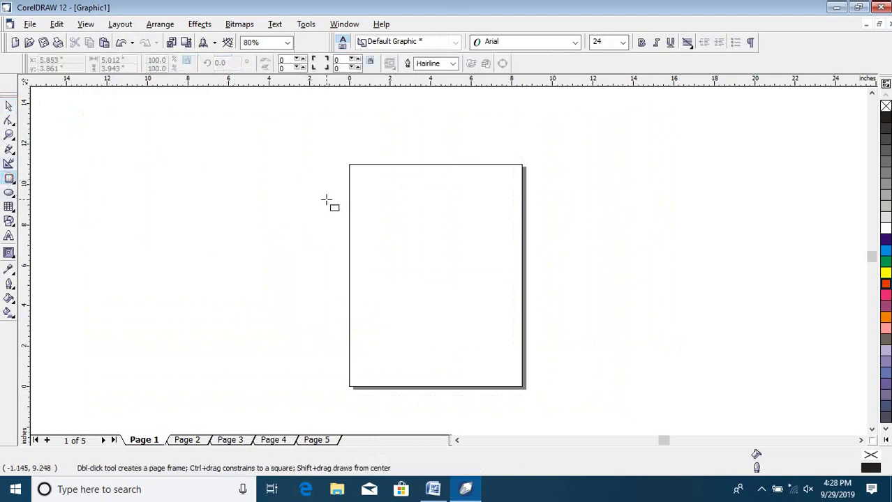
scroll(326, 201, up, 1)
mouse_move(376, 213)
mouse_down()
mouse_move(471, 262)
mouse_move(460, 243)
mouse_up()
mouse_move(392, 272)
mouse_down()
mouse_move(474, 308)
mouse_move(481, 296)
mouse_up()
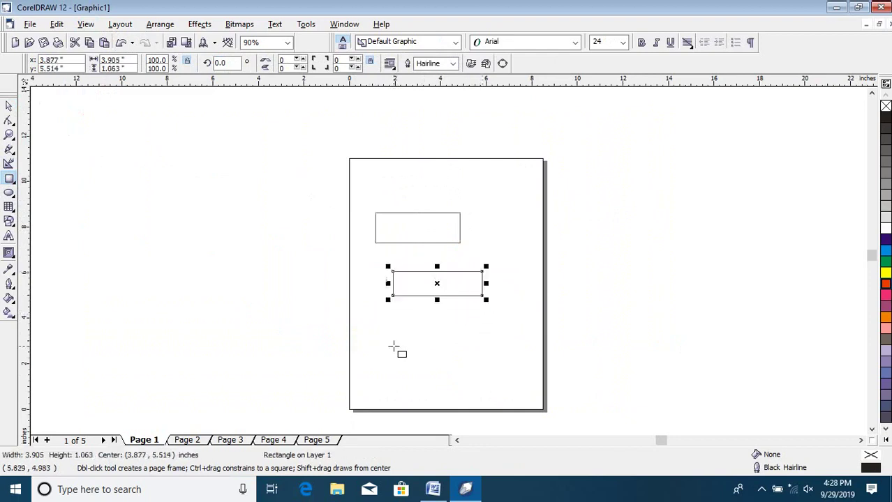
drag(398, 329, 500, 351)
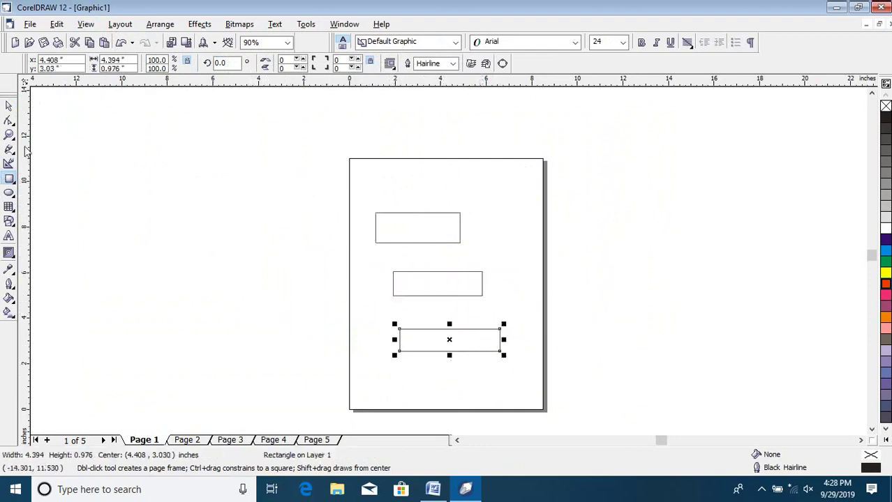
- Display the grid over the drawing area
click(57, 24)
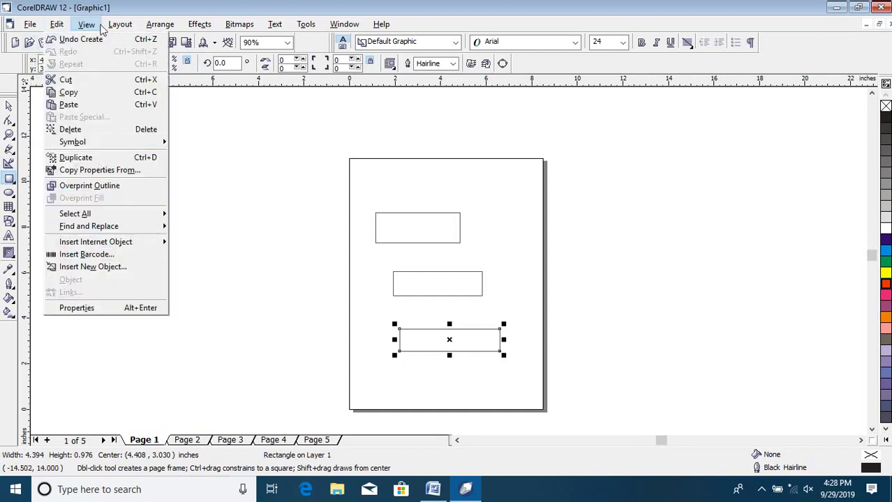
mouse_move(86, 24)
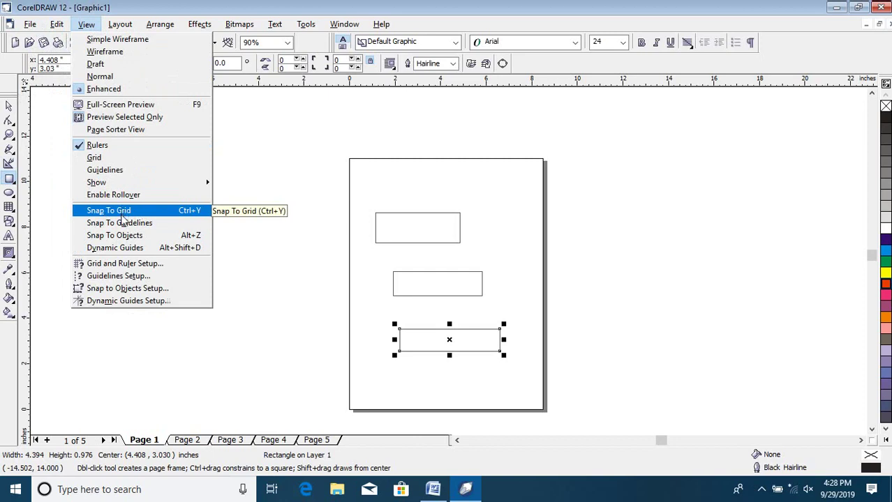
click(120, 159)
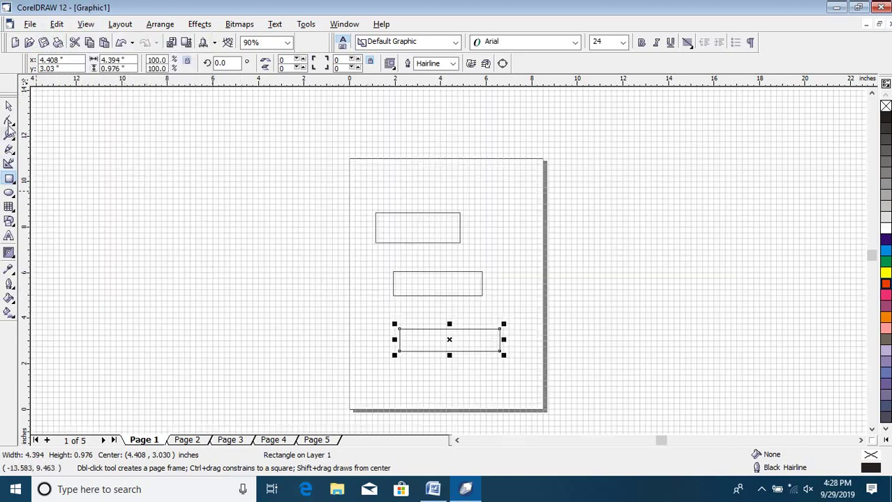
- Move the lowest rectangle off the page to its left and align its top edge by eye with the grid line at 8 inches
click(9, 106)
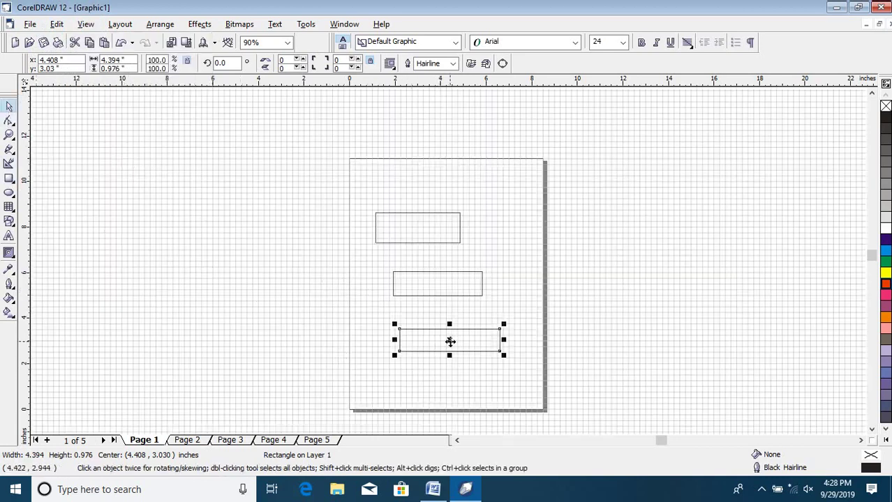
drag(450, 341, 262, 265)
scroll(283, 288, up, 4)
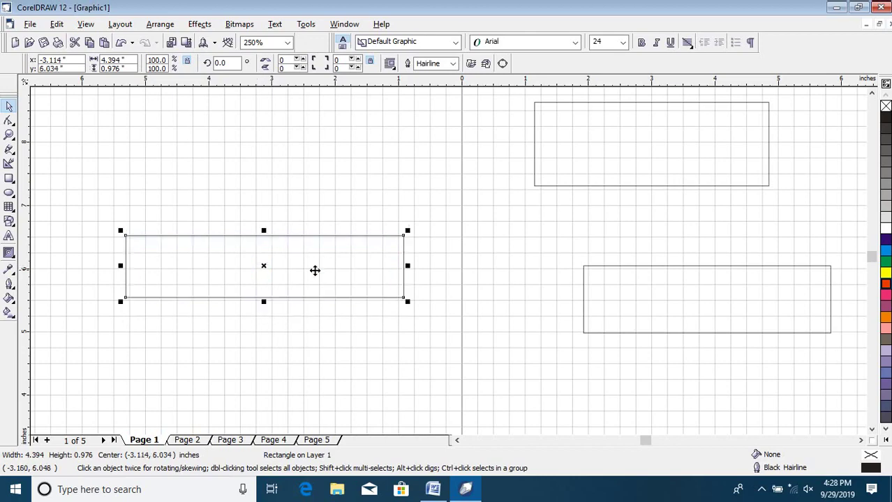
drag(404, 235, 403, 142)
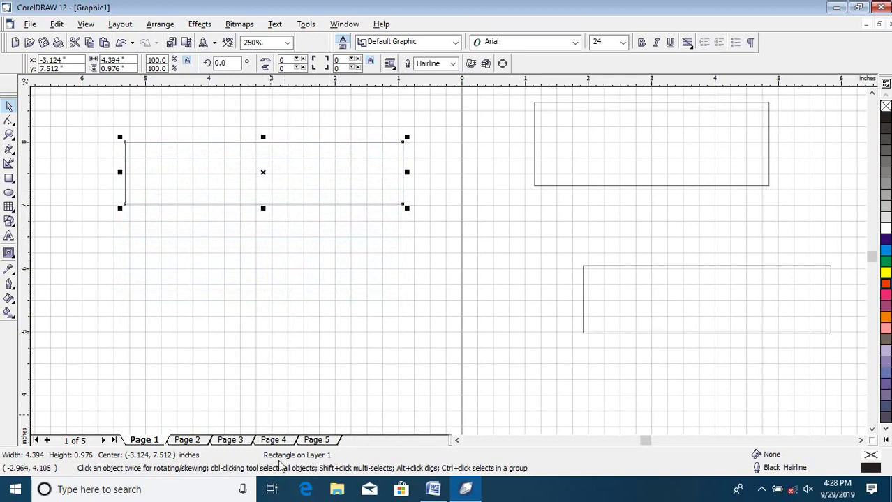
key(z)
key(F3)
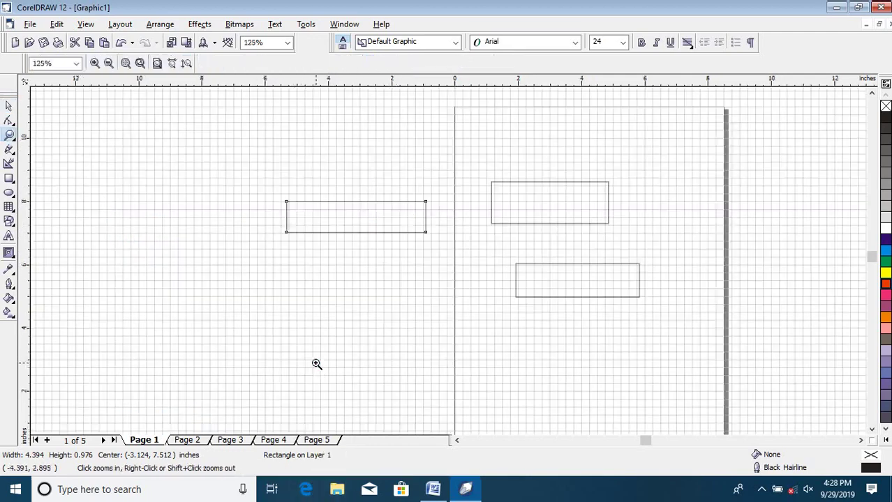
- Hide the grid again
click(56, 24)
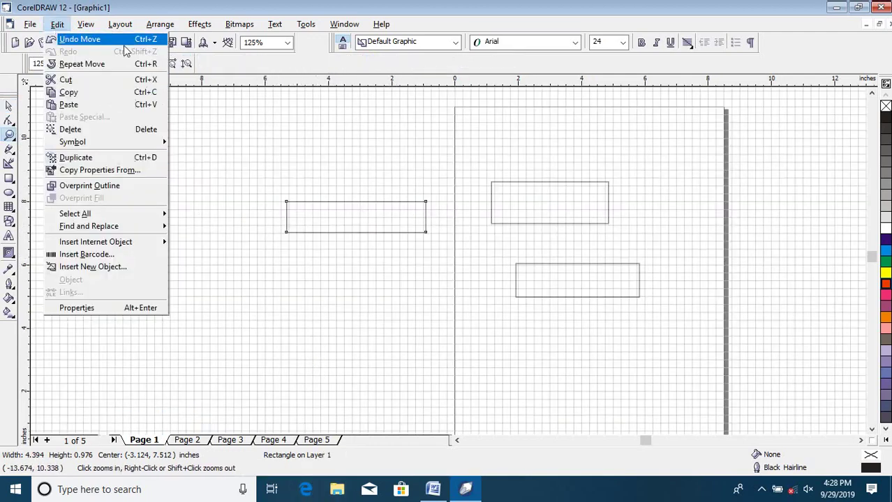
click(120, 23)
click(78, 156)
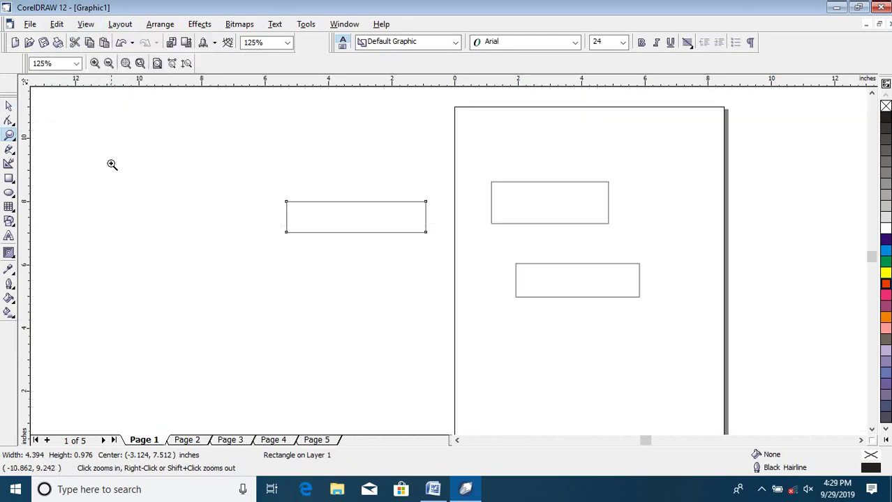
click(86, 24)
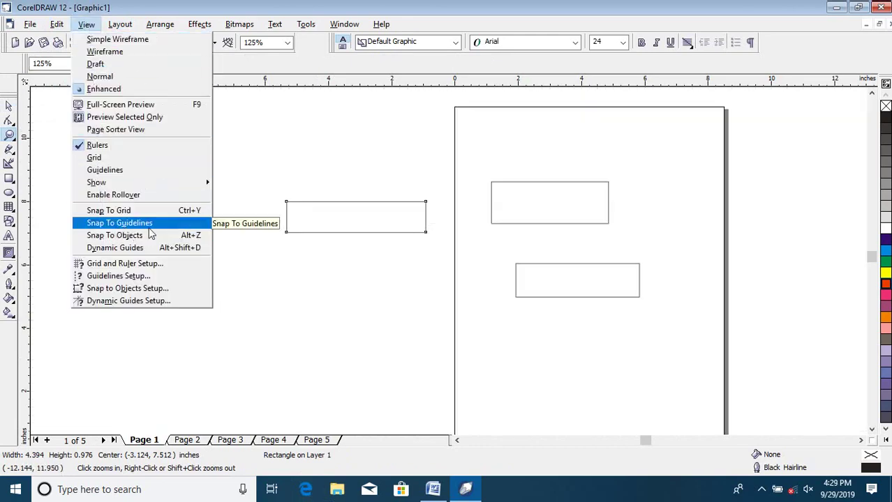
click(22, 241)
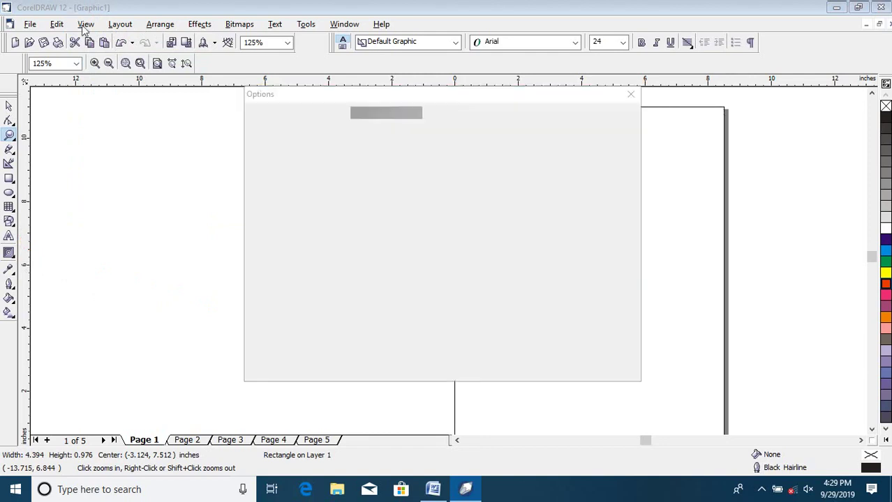
click(632, 96)
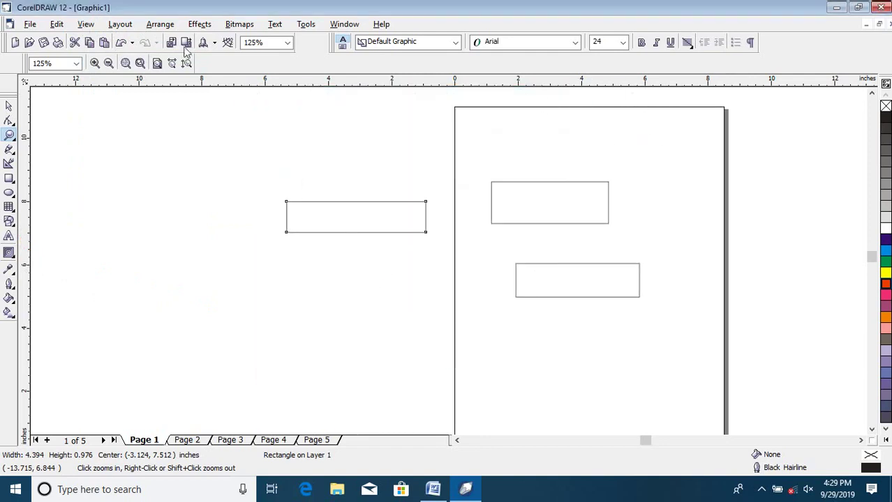
- Show the guidelines and move the horizontal guideline up to about 10.6 inches, near the page's upper edge
click(87, 24)
click(117, 173)
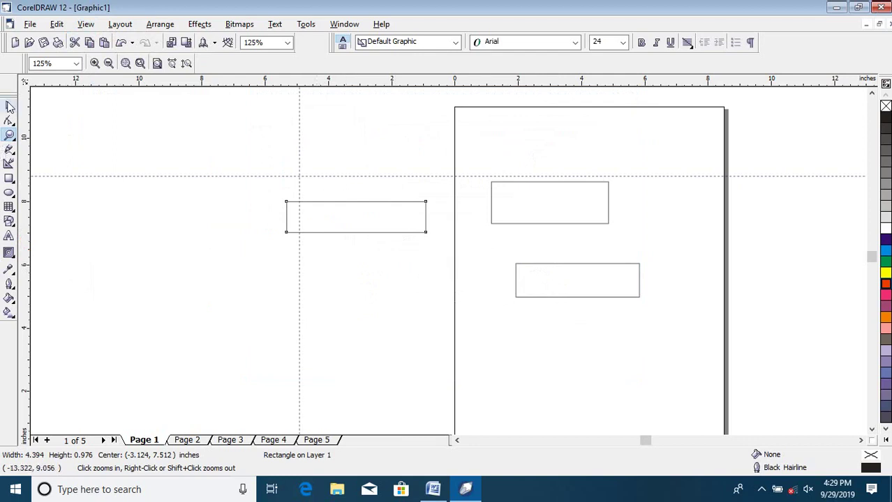
click(10, 106)
click(364, 177)
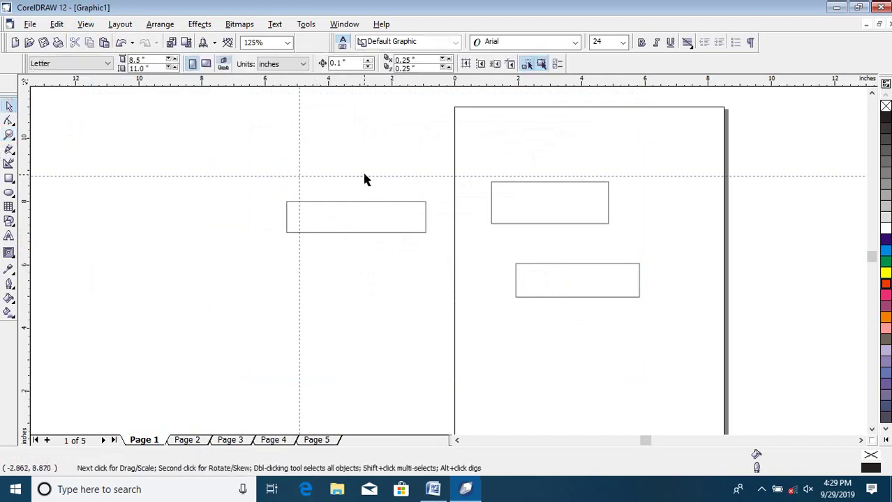
click(364, 176)
drag(364, 175, 371, 117)
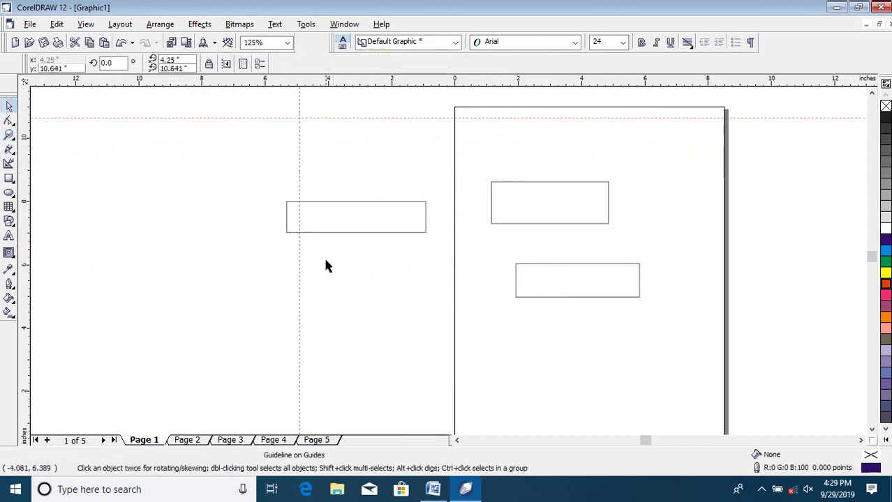
- Stack the three rectangles beside the page with their left edges placed by eye along the vertical guideline, without snapping
click(327, 232)
drag(329, 214, 342, 263)
click(572, 215)
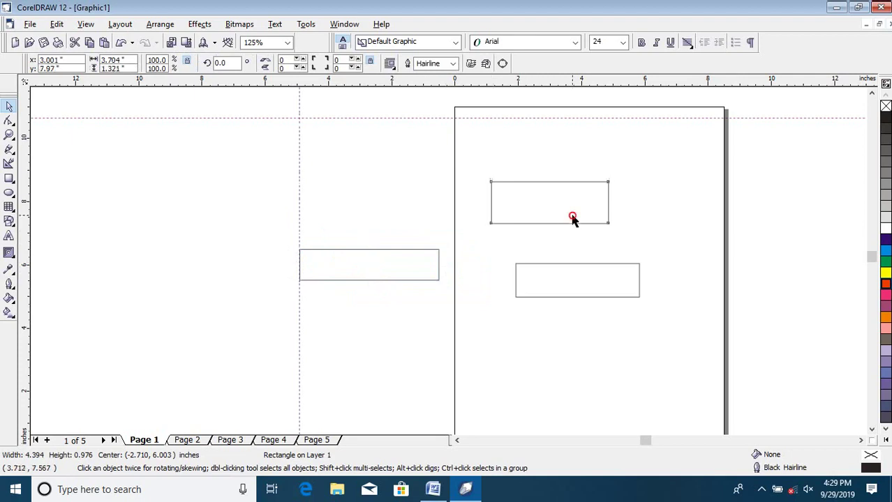
drag(558, 200, 367, 228)
click(560, 280)
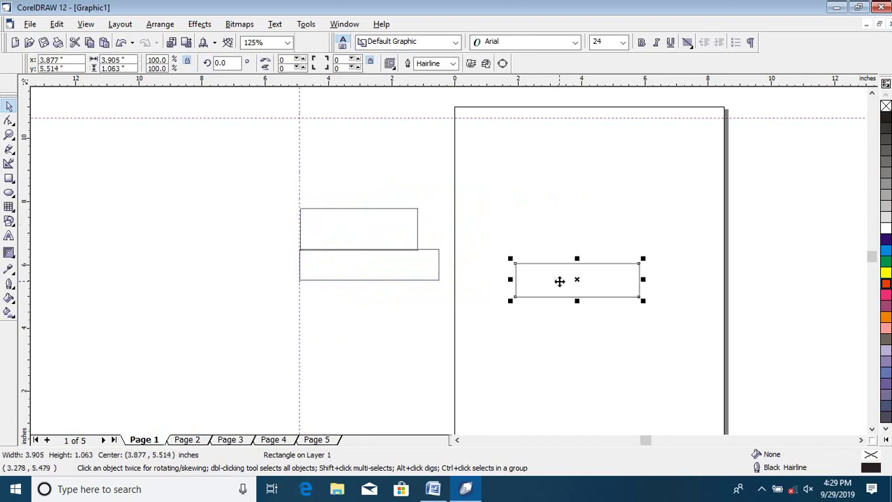
drag(560, 281, 346, 295)
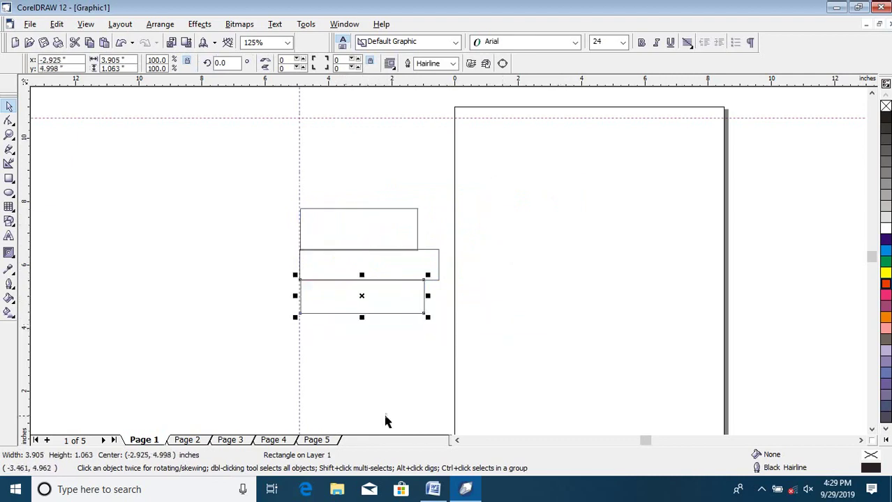
- Examine at high magnification how closely the rectangles' left edges meet the vertical guideline and how their corners overlap
click(359, 375)
key(z)
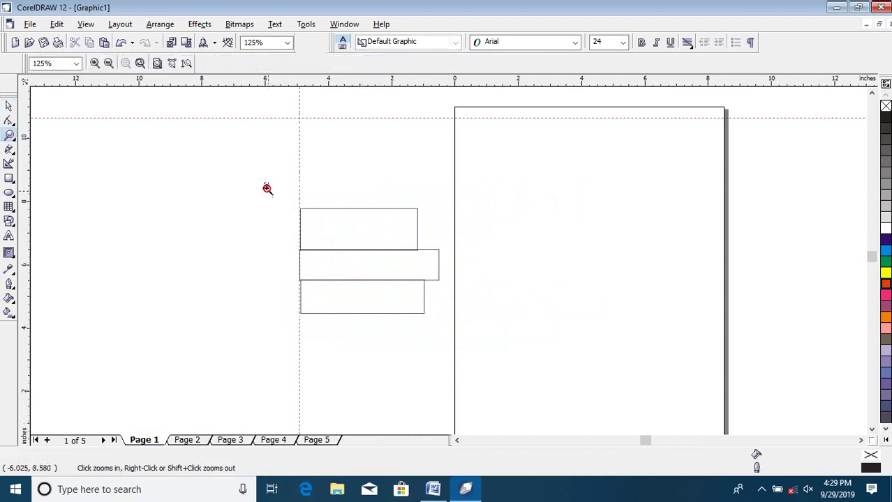
click(349, 289)
drag(358, 201, 513, 392)
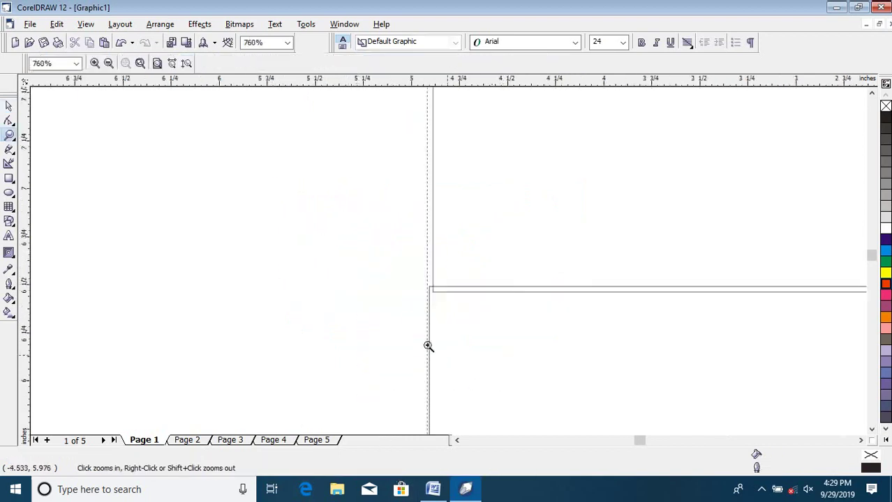
drag(413, 247, 478, 315)
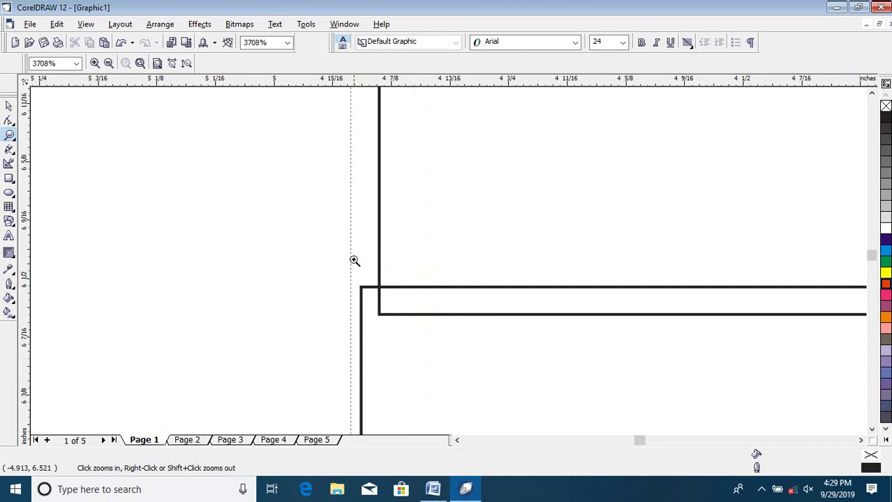
click(872, 429)
click(872, 430)
click(871, 429)
click(872, 429)
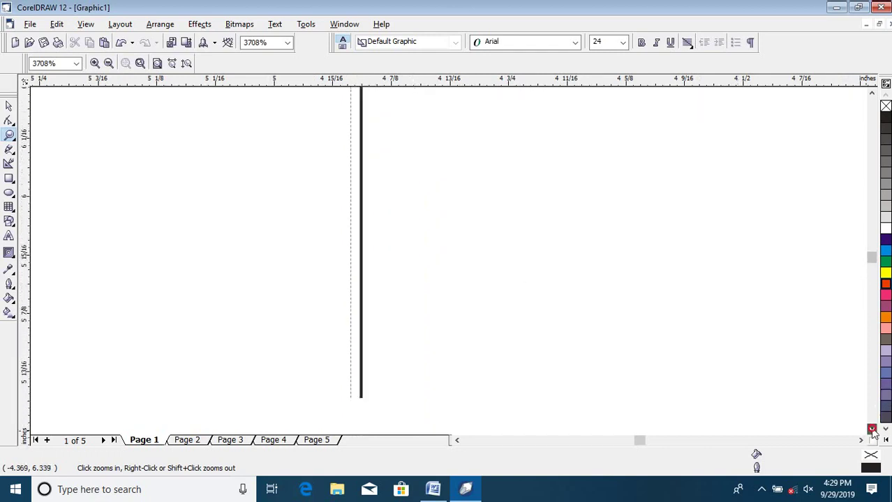
click(871, 429)
click(872, 429)
click(872, 429)
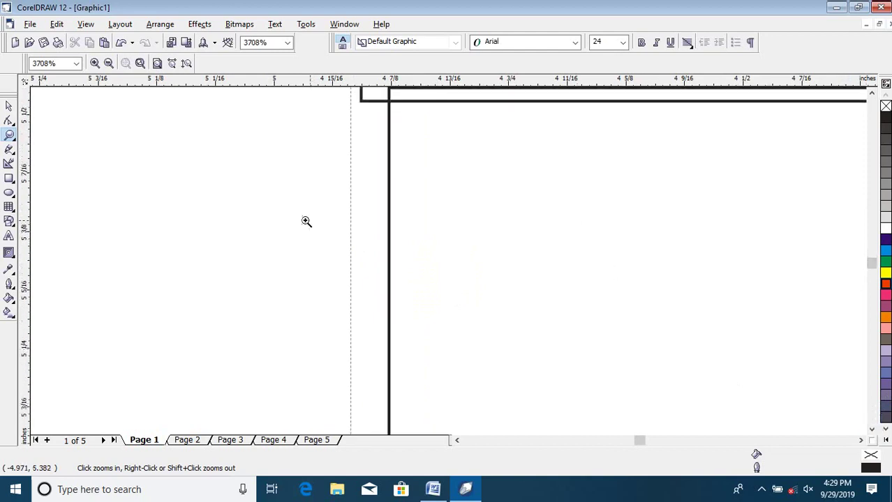
right_click(372, 221)
right_click(375, 231)
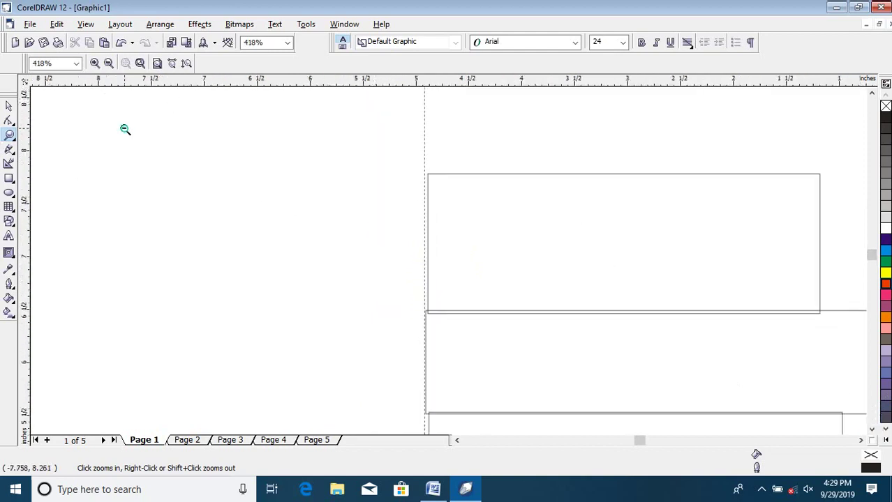
right_click(125, 129)
- Move the three rectangles away from the vertical guideline so they straddle the page's left edge with gaps between them
click(10, 106)
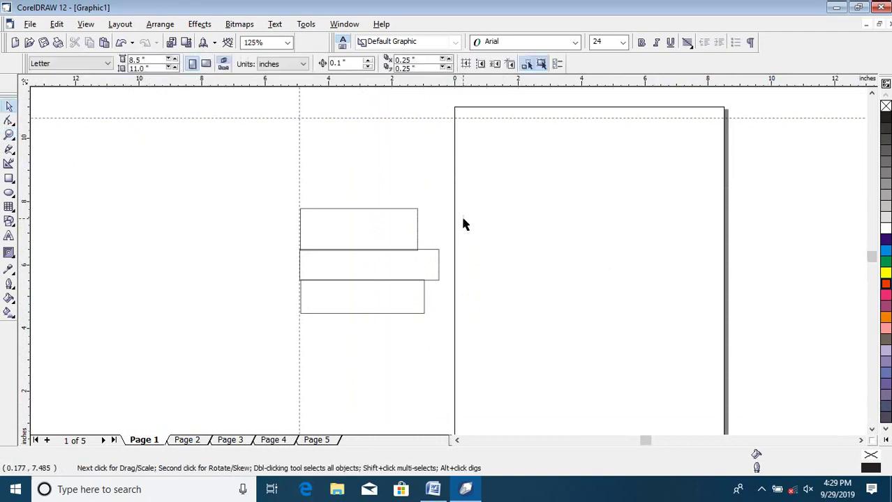
click(374, 224)
drag(374, 225, 493, 230)
click(398, 263)
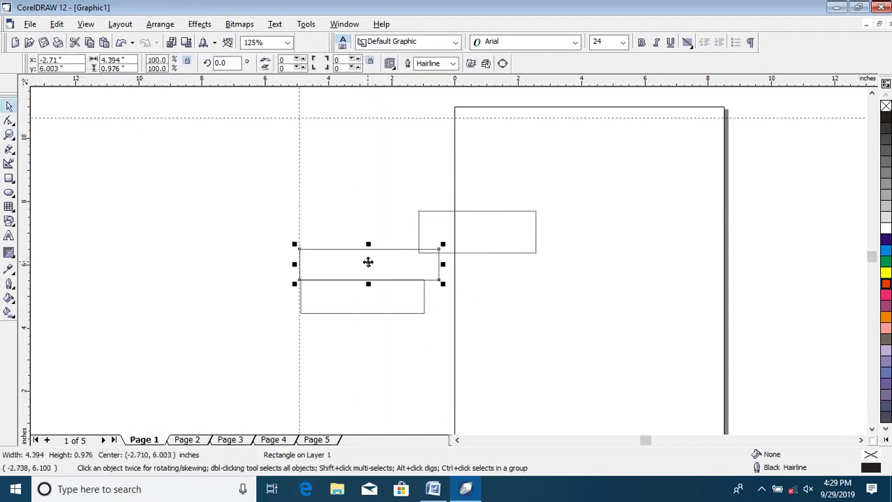
drag(368, 262, 457, 288)
click(347, 314)
drag(346, 304, 441, 356)
- Turn on Snap To Guidelines and move all three rectangles so their left edges snap to the vertical guideline
click(78, 25)
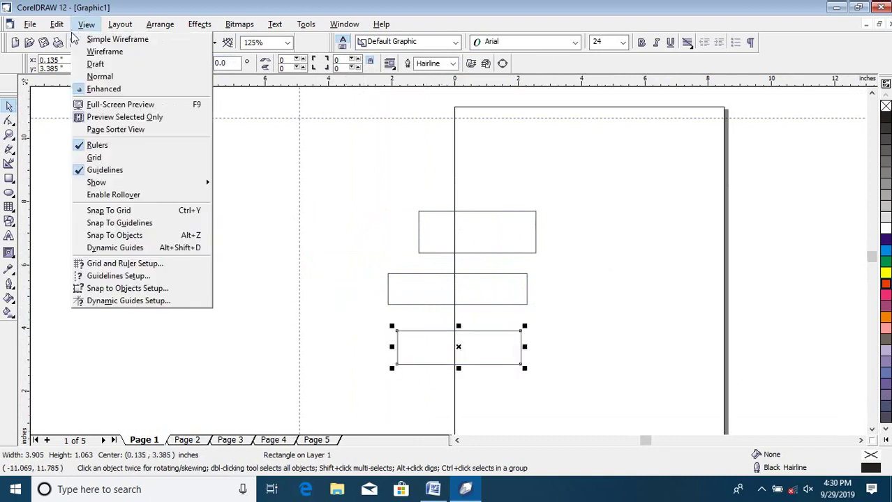
click(139, 225)
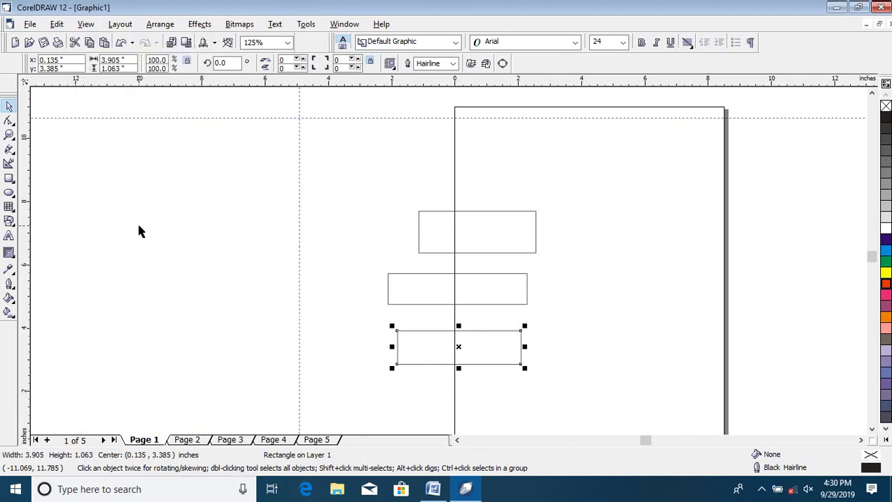
click(392, 237)
drag(431, 354, 335, 344)
click(427, 294)
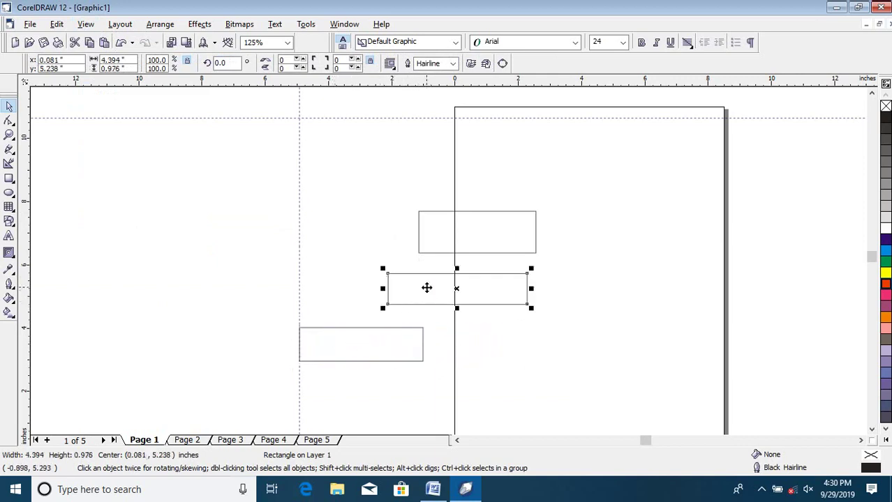
drag(427, 287, 354, 299)
drag(348, 299, 340, 298)
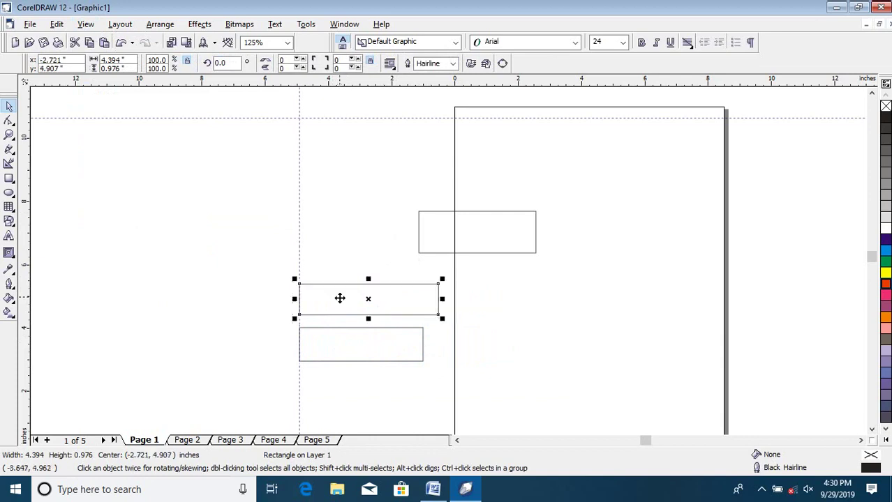
click(444, 237)
drag(444, 237, 329, 260)
- Inspect at very high magnification whether the snapped left edges coincide with the vertical guideline
click(543, 312)
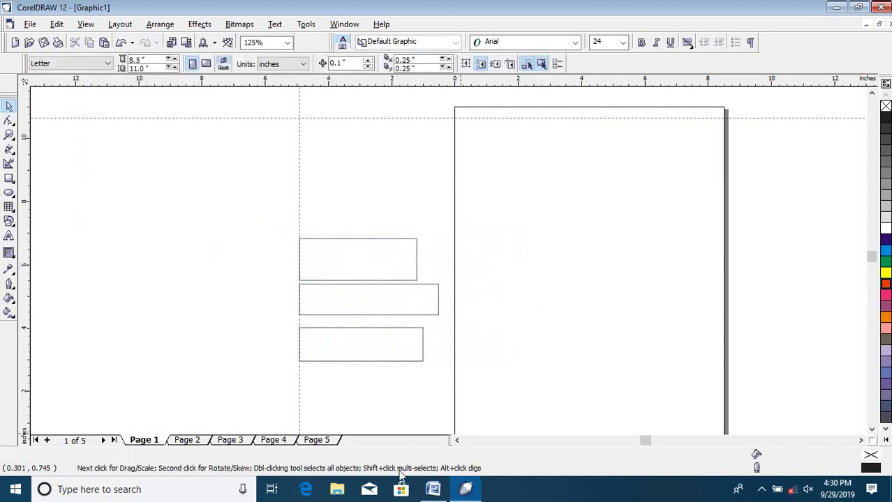
key(z)
click(278, 242)
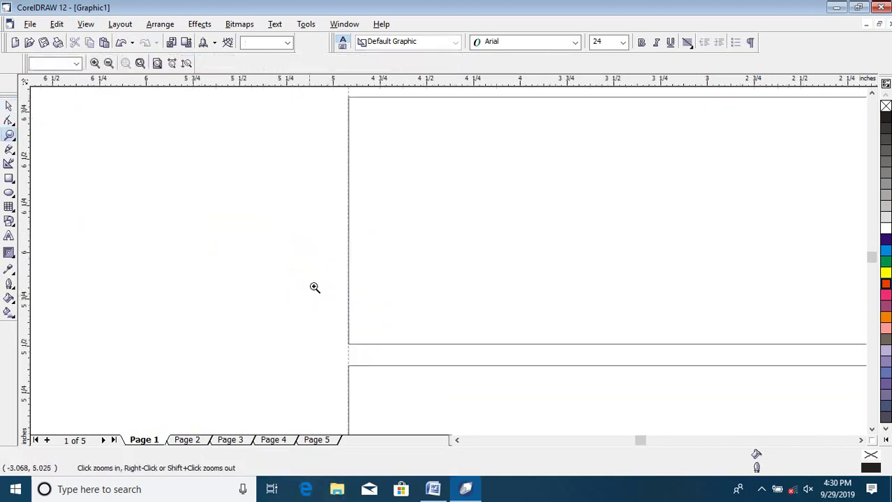
drag(275, 243, 459, 338)
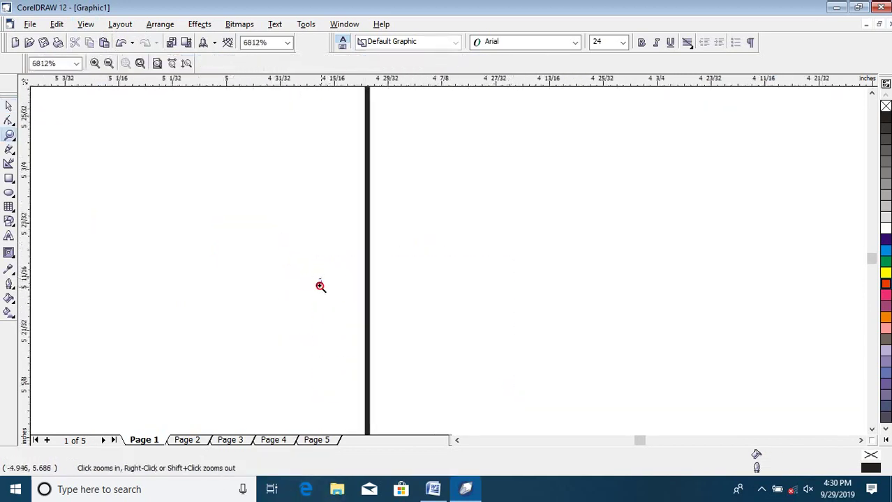
drag(319, 281, 473, 381)
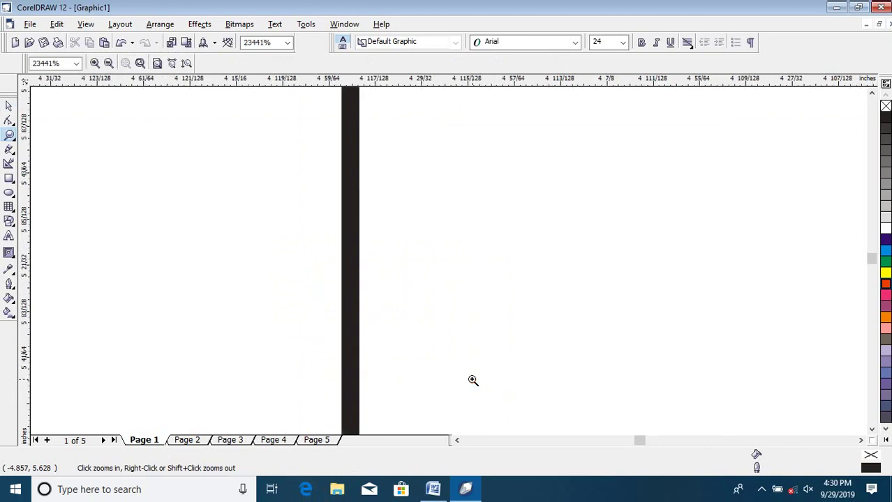
scroll(472, 382, down, 10)
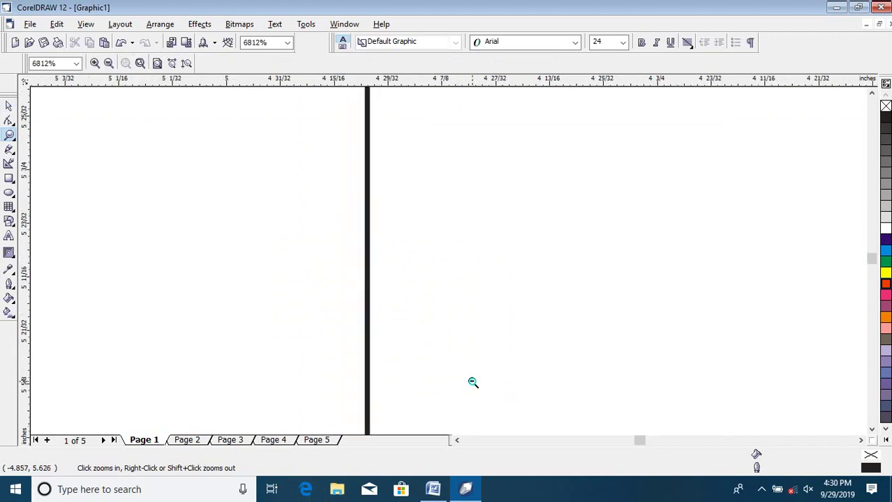
- Inspect at very high magnification how the lowest rectangle's lower-left corner lines up with the vertical guideline
drag(263, 319, 328, 362)
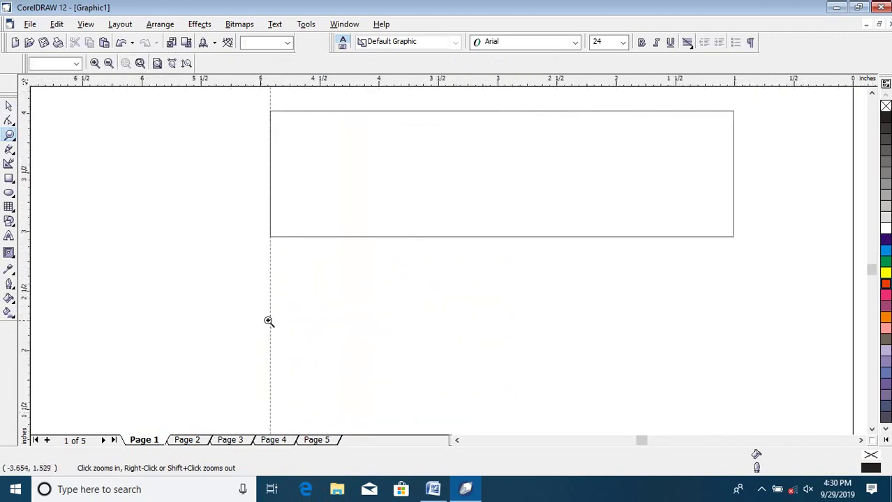
drag(211, 224, 273, 242)
drag(235, 106, 256, 112)
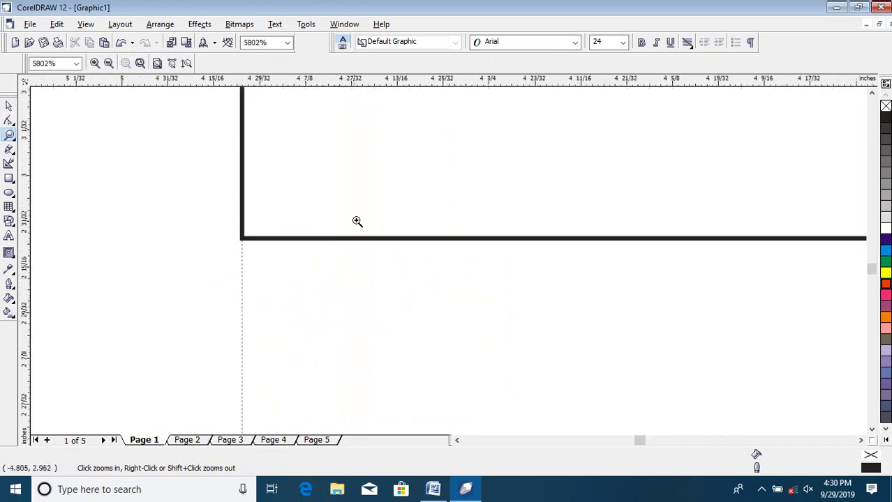
drag(203, 182, 452, 325)
drag(158, 171, 289, 214)
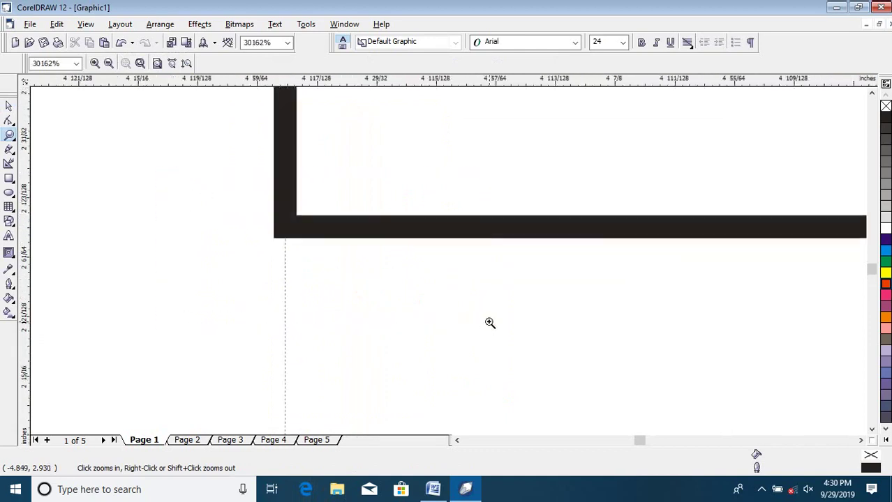
shift+click(485, 336)
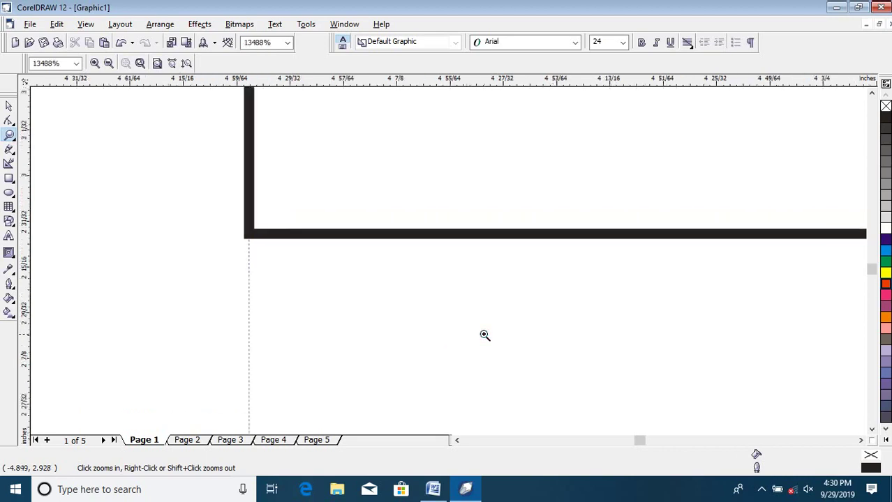
shift+click(484, 335)
shift+click(485, 336)
shift+click(484, 335)
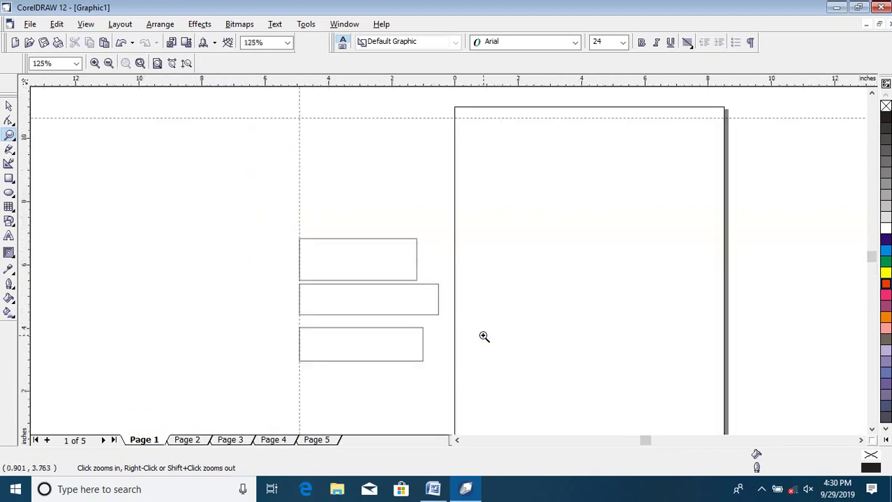
- Turn off Snap To Guidelines and bring the empty area left of the vertical guideline into view
click(86, 24)
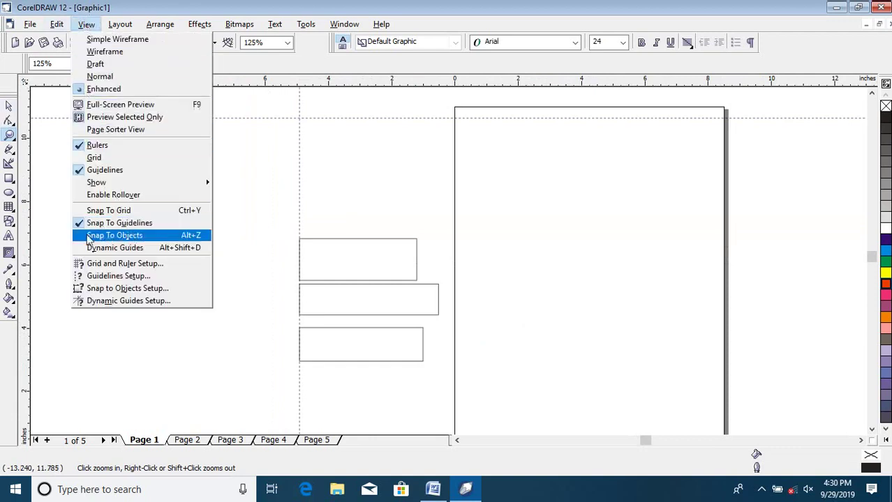
click(126, 223)
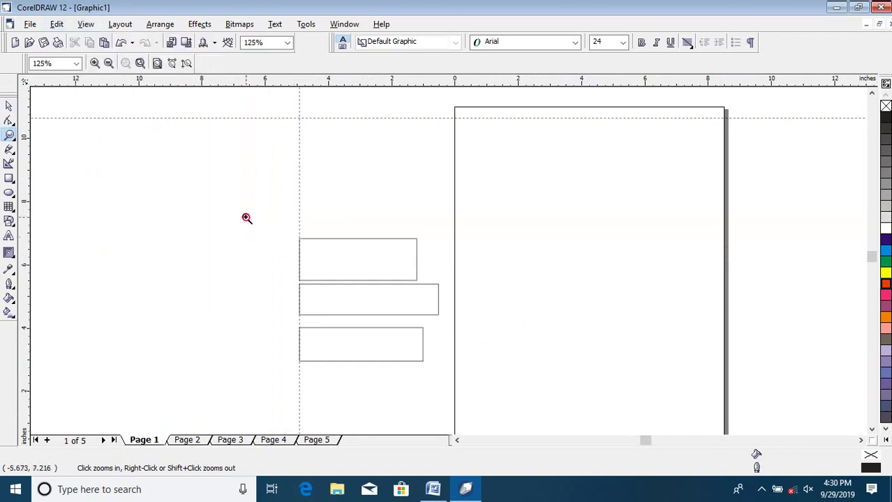
click(247, 218)
shift+click(258, 251)
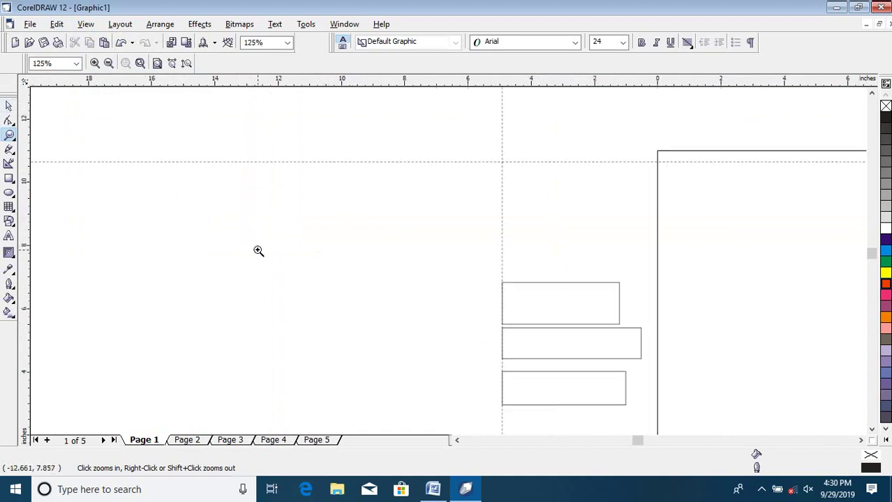
- Move the uppermost rectangle left of the vertical guideline and place the lowest rectangle over it with their upper-right corners together
click(9, 106)
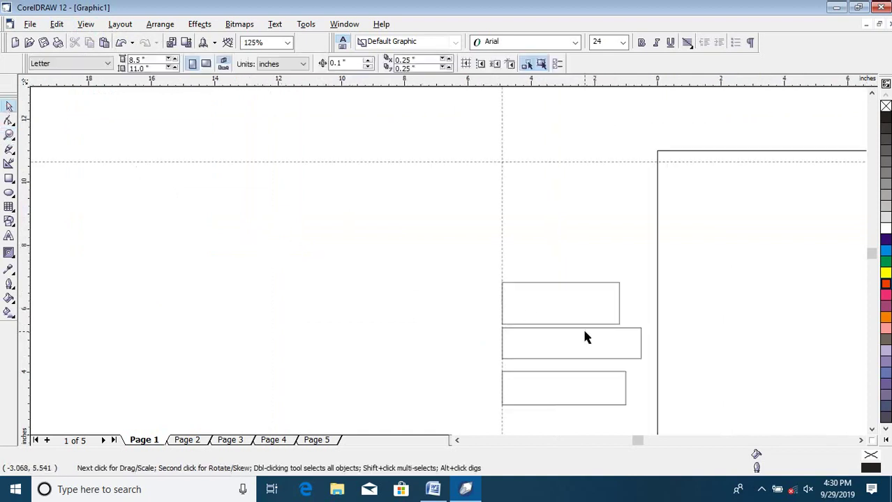
click(572, 313)
drag(571, 312, 373, 237)
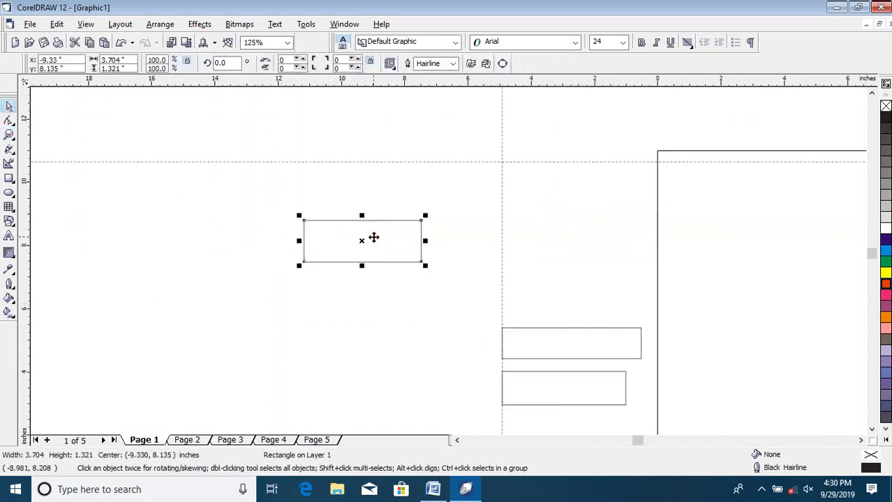
click(571, 358)
click(588, 402)
drag(575, 386, 378, 233)
click(390, 327)
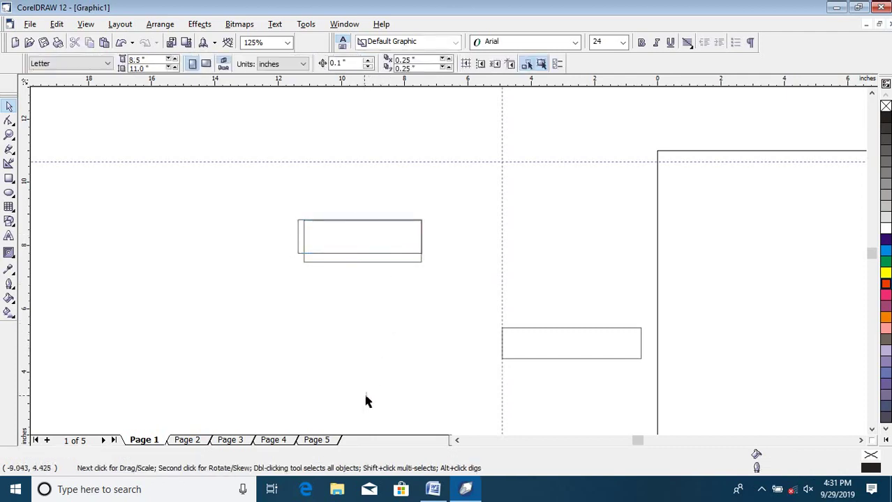
- Examine at high magnification how closely the upper-right corners of the two overlapping rectangles match
key(z)
drag(382, 194, 455, 268)
click(513, 277)
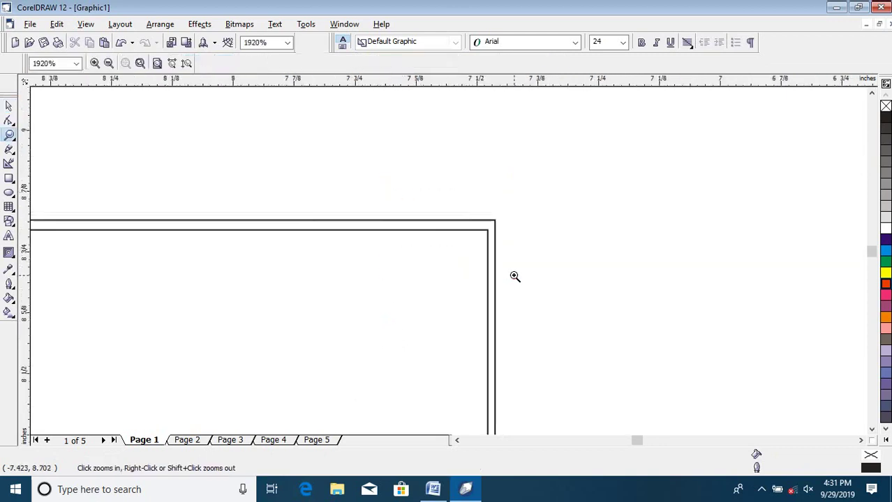
right_click(513, 285)
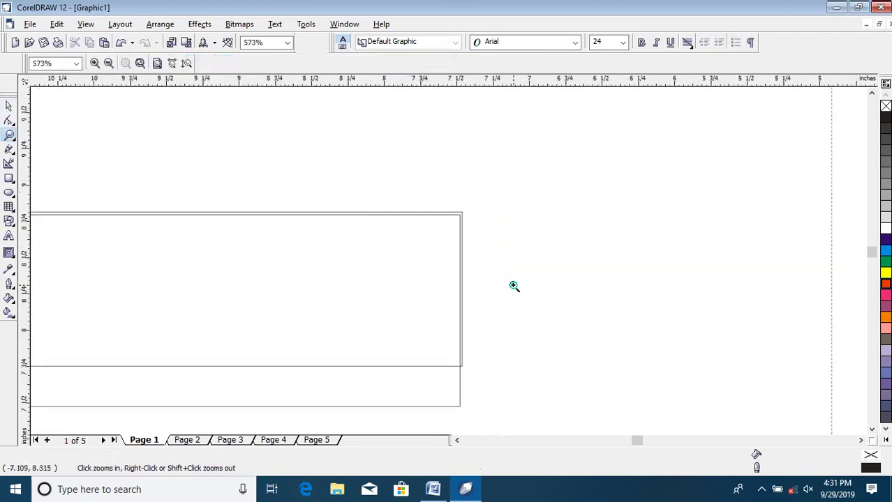
right_click(515, 288)
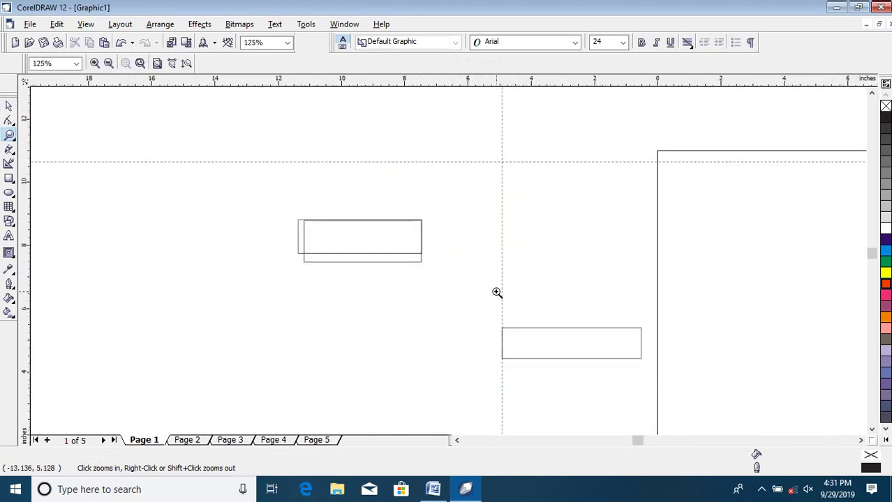